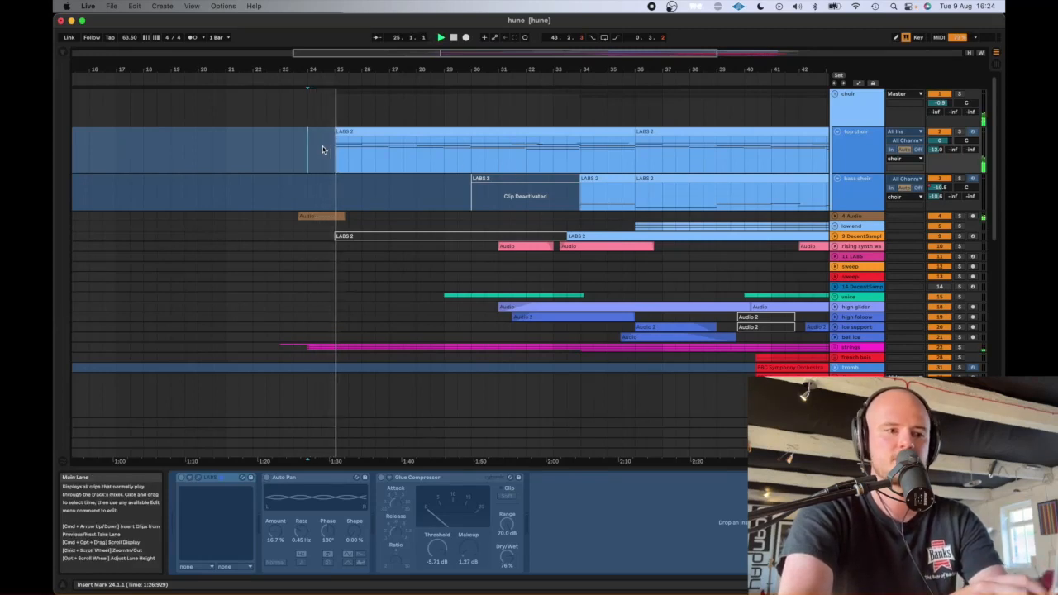
# - Follow the playback of the hune arrangement from bar 24 through to the flutes clip around bar 44
pyautogui.press('super+Tab')
pyautogui.click(230, 314)
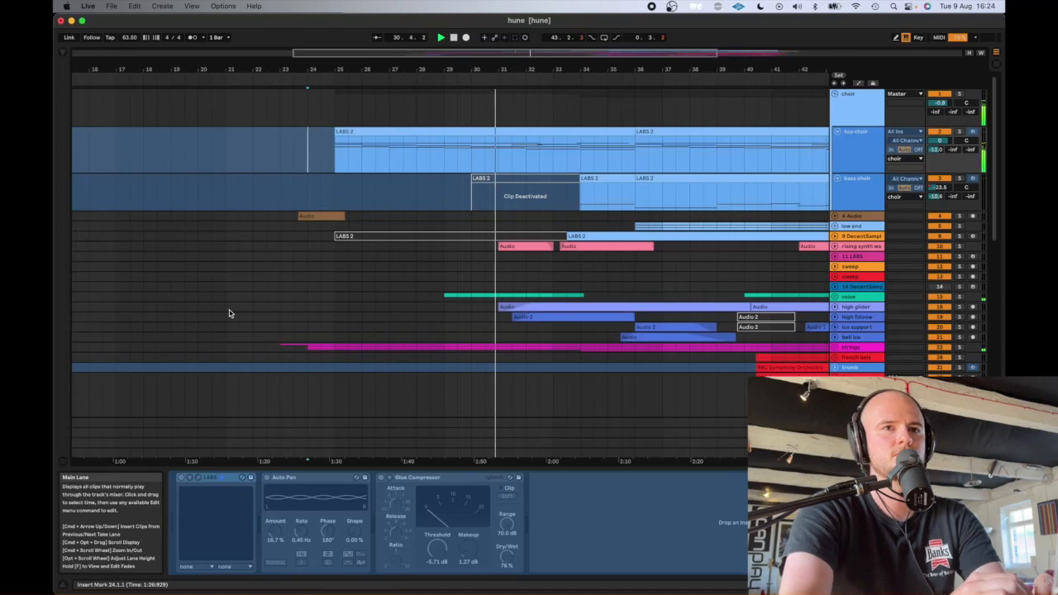
pyautogui.scroll(-2, 230, 314)
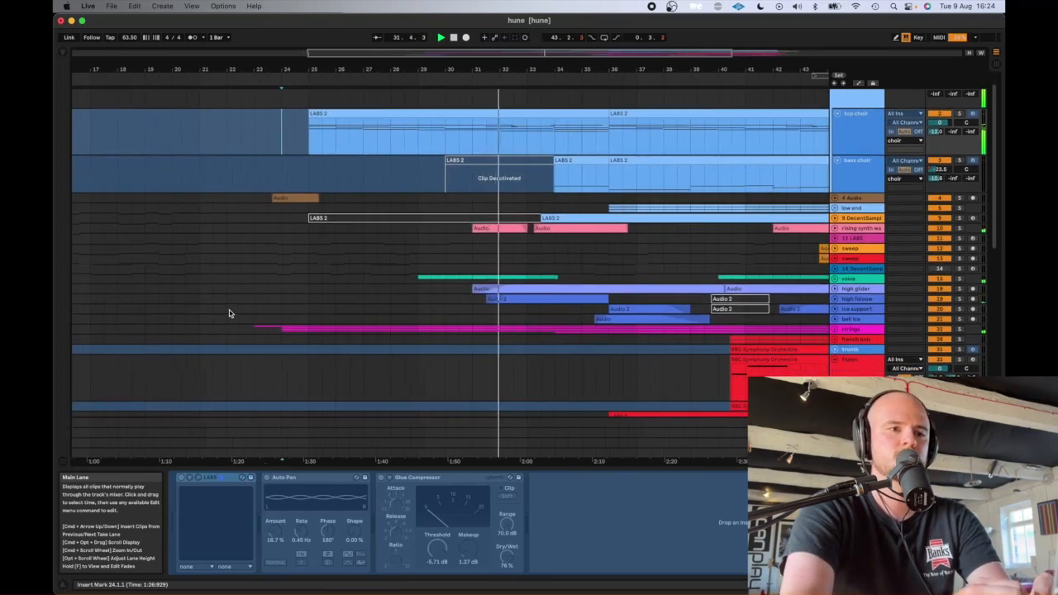
pyautogui.hscroll(5, 229, 313)
pyautogui.hscroll(3, 230, 313)
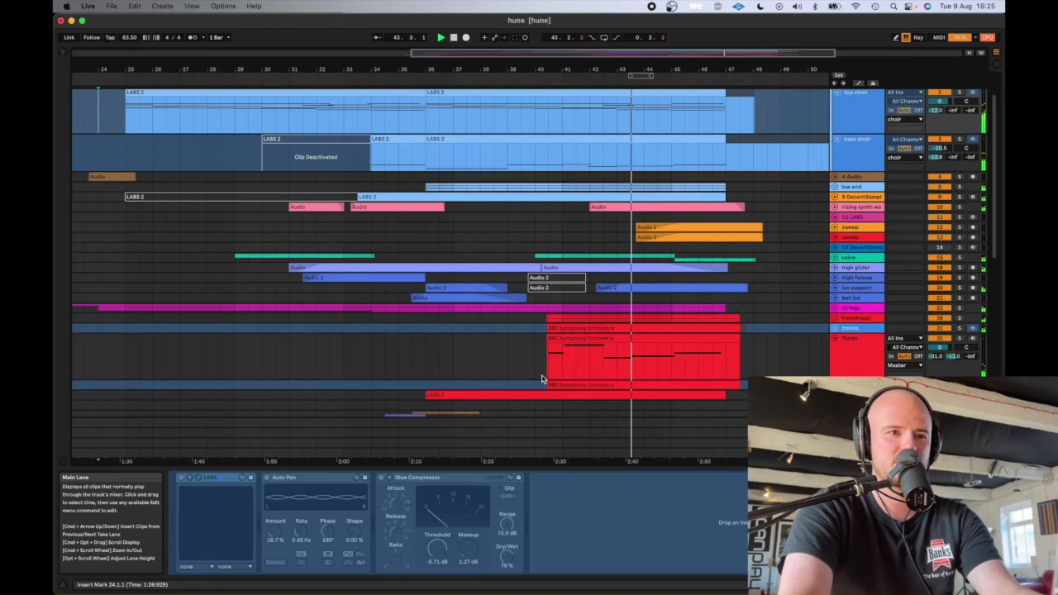
pyautogui.click(638, 357)
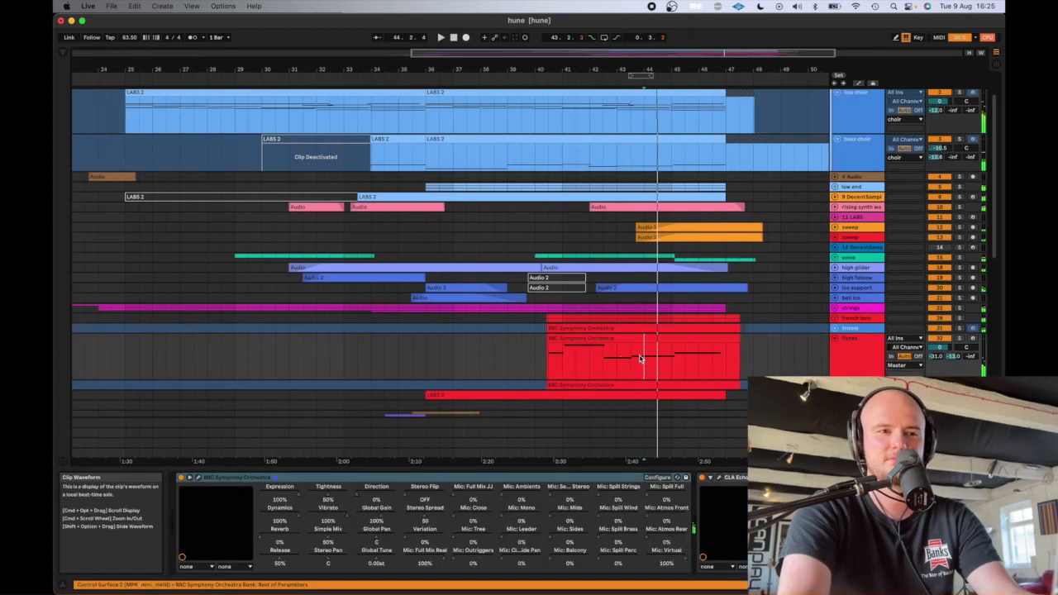
# - Switch to Logic Pro, dismiss the audio and MIDI synchronization error, and check the ongoing laptop sound and voice recording
pyautogui.click(66, 213)
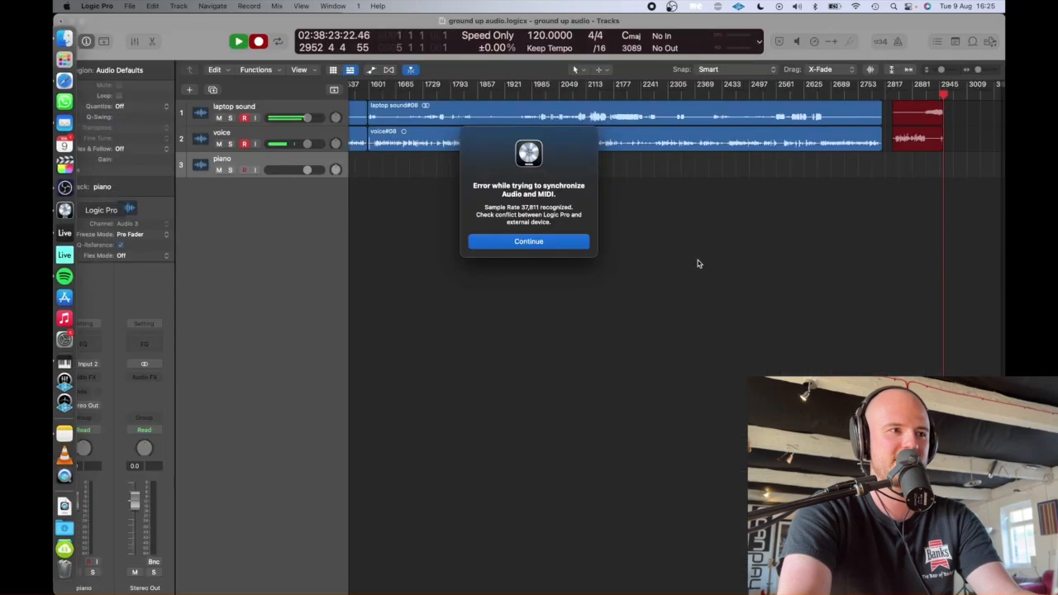
pyautogui.click(546, 242)
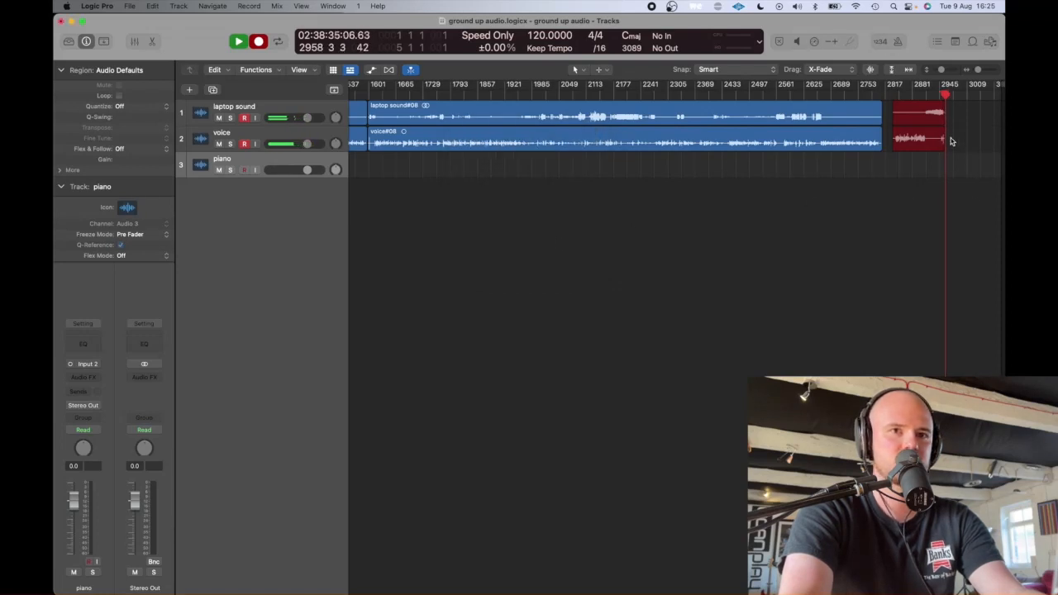
pyautogui.scroll(10, 950, 141)
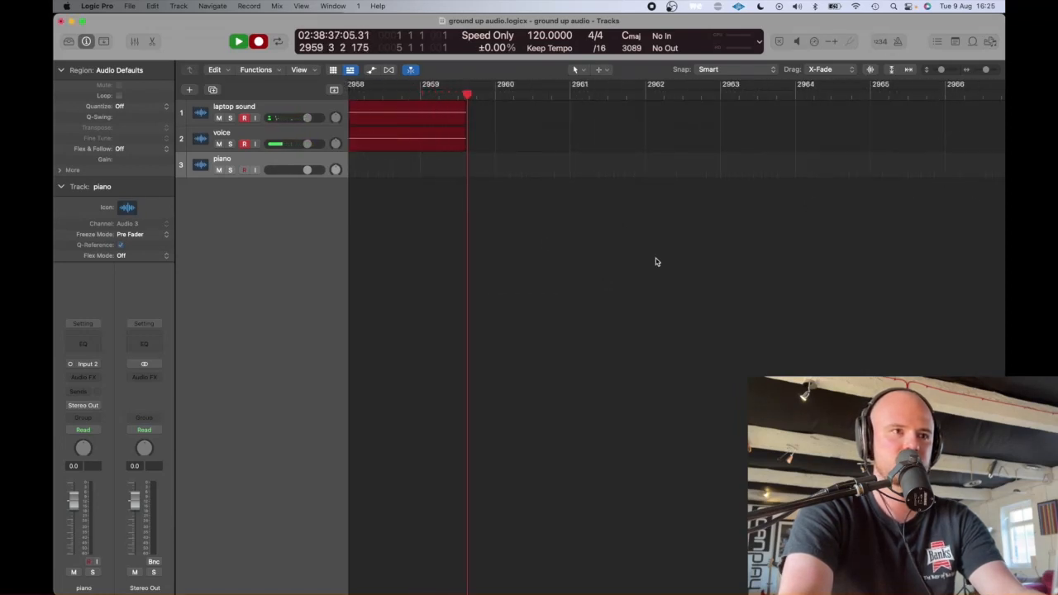
pyautogui.scroll(-4, 668, 245)
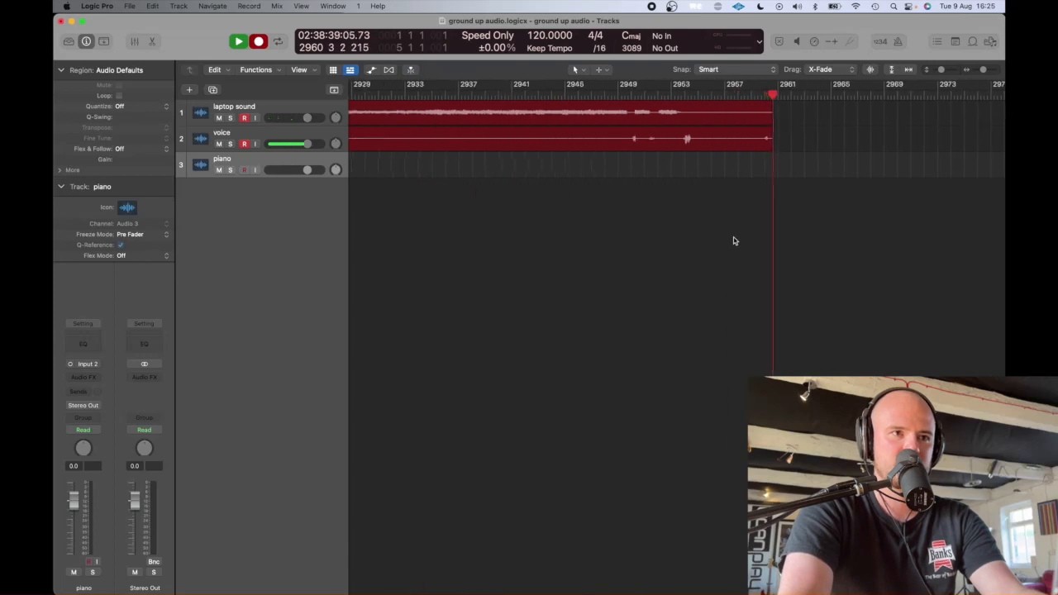
# - Switch back to Ableton Live, place the insert marker at bar 35 on the upper sweep track, and look over the surrounding clips
pyautogui.press('super+Tab')
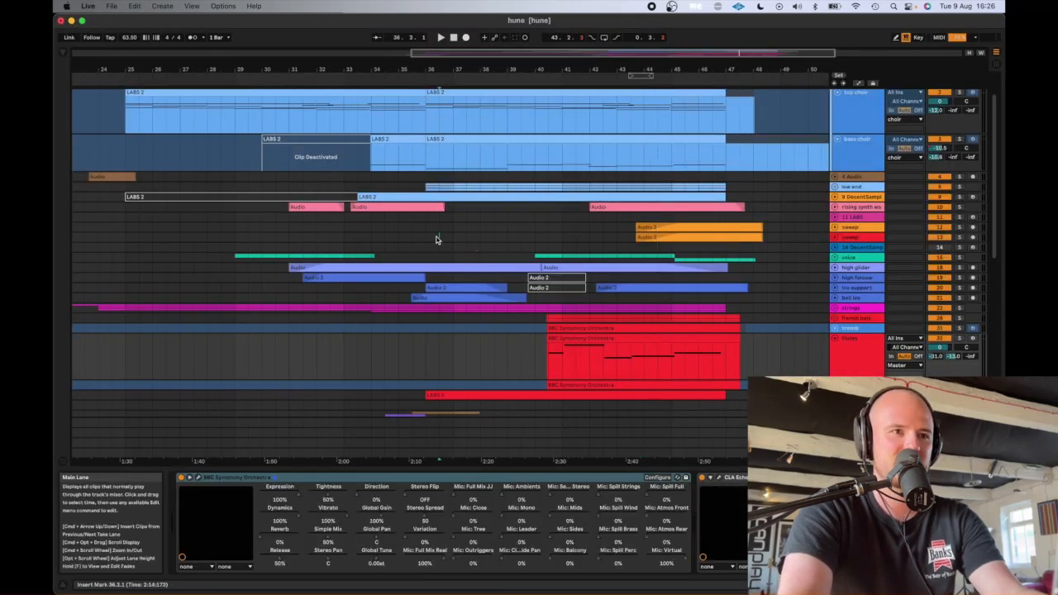
pyautogui.click(396, 230)
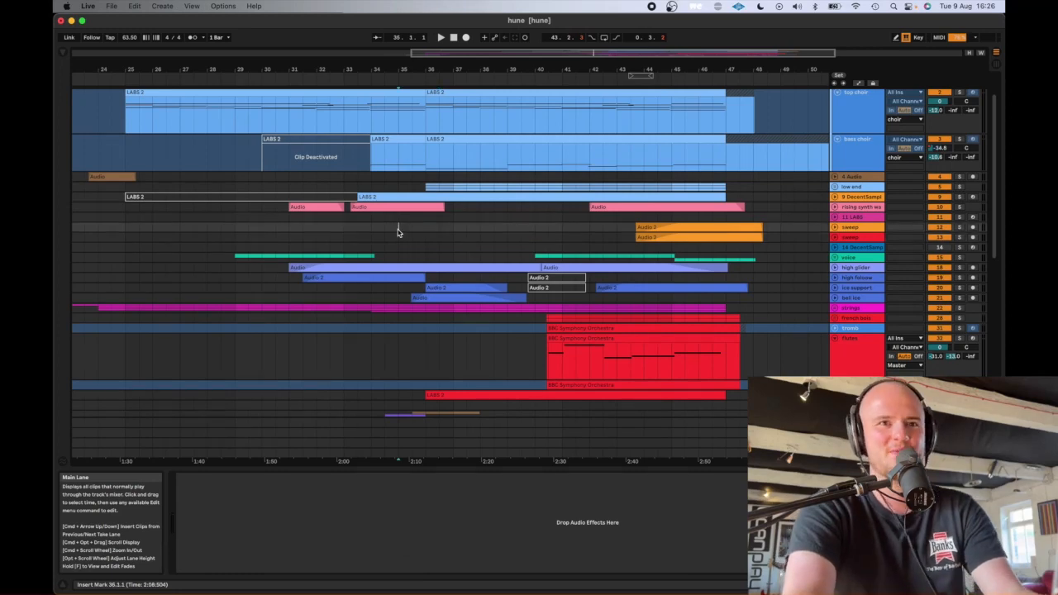
pyautogui.scroll(-3, 398, 232)
pyautogui.scroll(4, 398, 232)
pyautogui.hscroll(-4, 398, 233)
pyautogui.scroll(-2, 398, 232)
pyautogui.scroll(3, 398, 233)
pyautogui.hscroll(4, 398, 233)
pyautogui.scroll(-1, 398, 233)
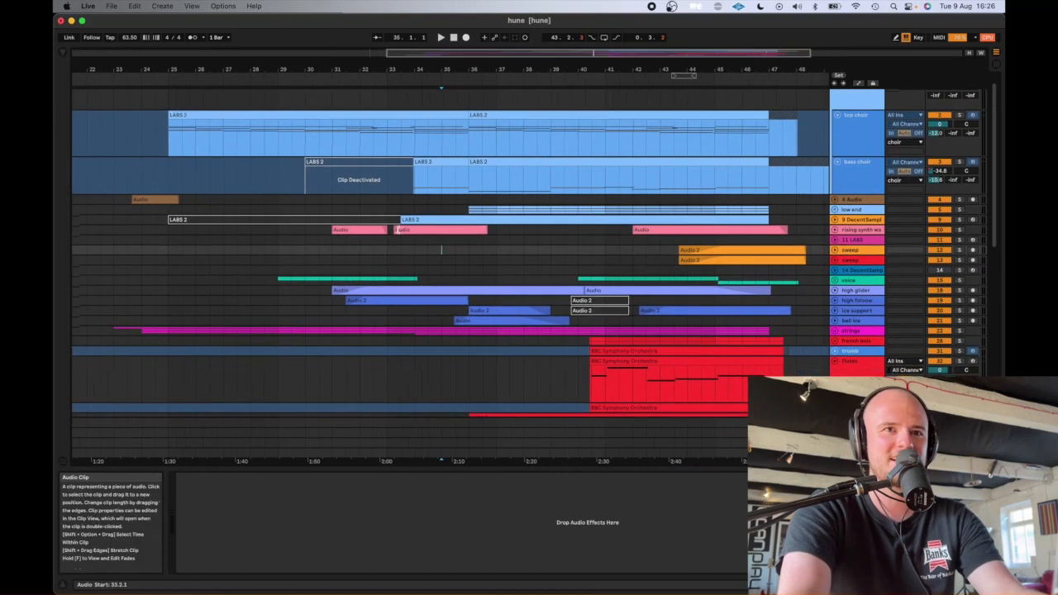
# - Switch to Logic Pro to check the ongoing recording of the laptop sound and voice tracks again
pyautogui.press('super+Tab')
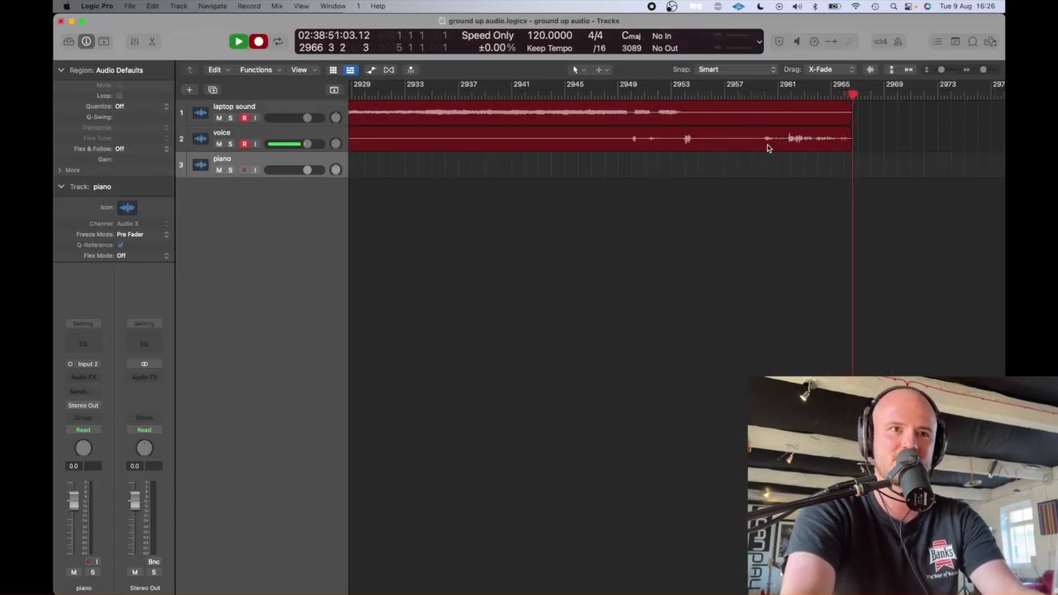
pyautogui.press('super+Tab')
pyautogui.press('super+Tab')
pyautogui.press('super+Tab')
# - Return to Ableton Live and survey the whole arrangement, from the choir group down to the kicks + atmos tracks and back
pyautogui.scroll(-3, 768, 148)
pyautogui.hscroll(2, 767, 148)
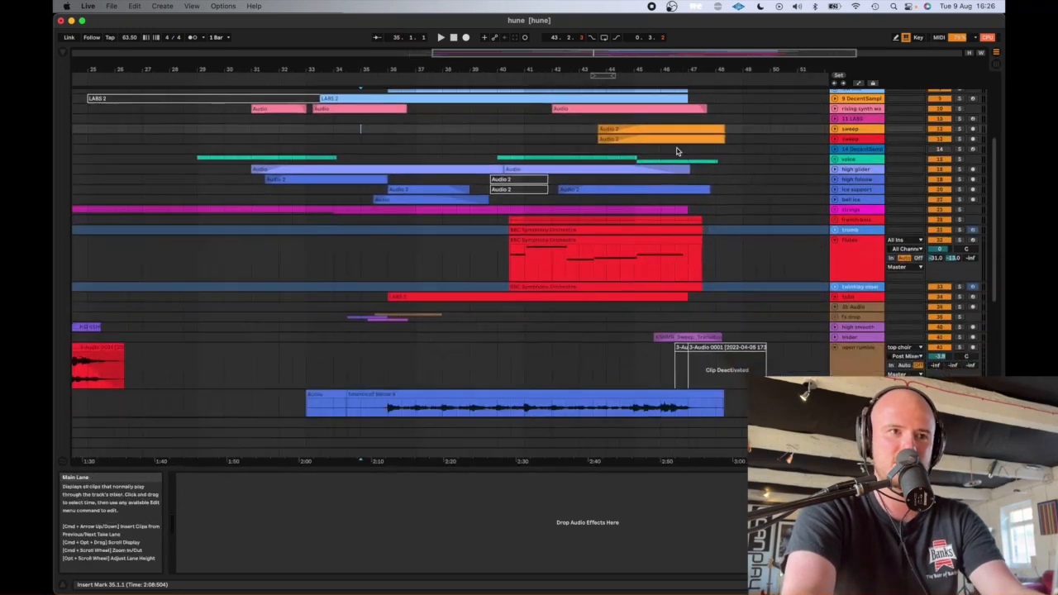
pyautogui.scroll(1, 678, 151)
pyautogui.hscroll(-5, 677, 151)
pyautogui.scroll(3, 677, 150)
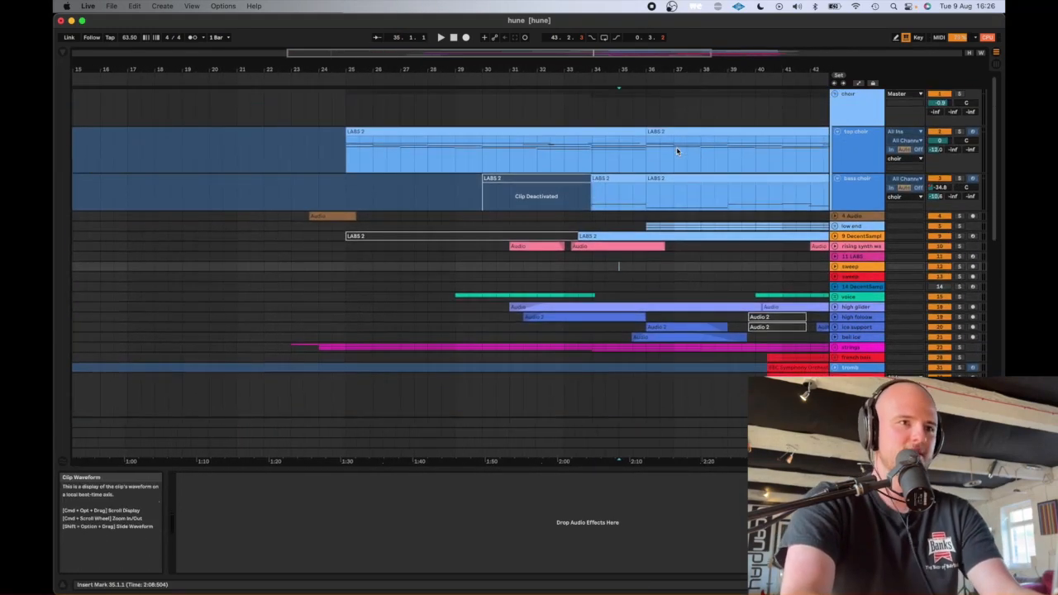
pyautogui.hscroll(3, 677, 150)
pyautogui.scroll(-10, 676, 150)
pyautogui.hscroll(3, 676, 150)
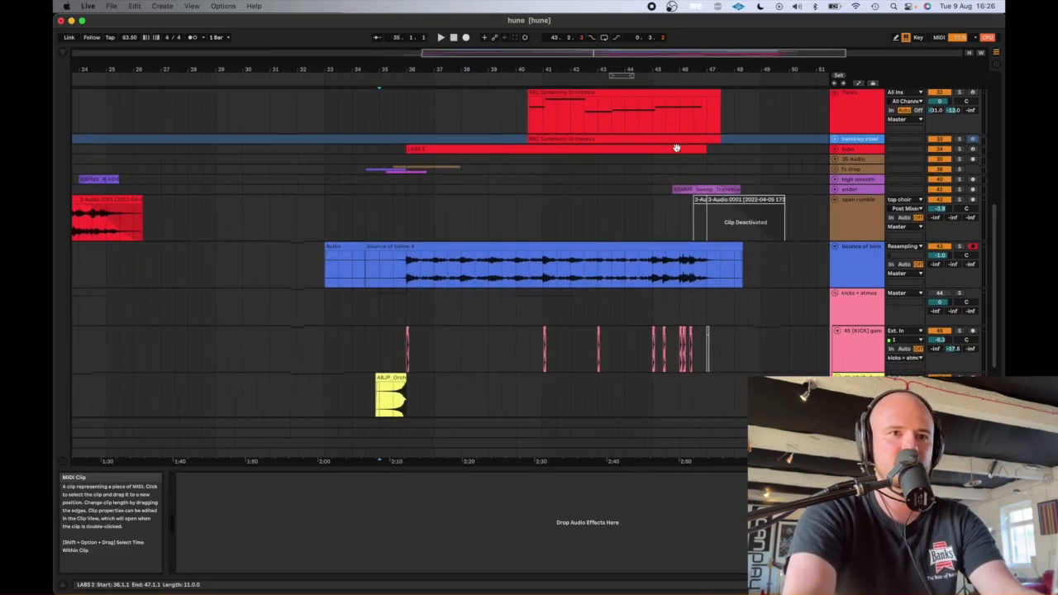
pyautogui.scroll(10, 402, 284)
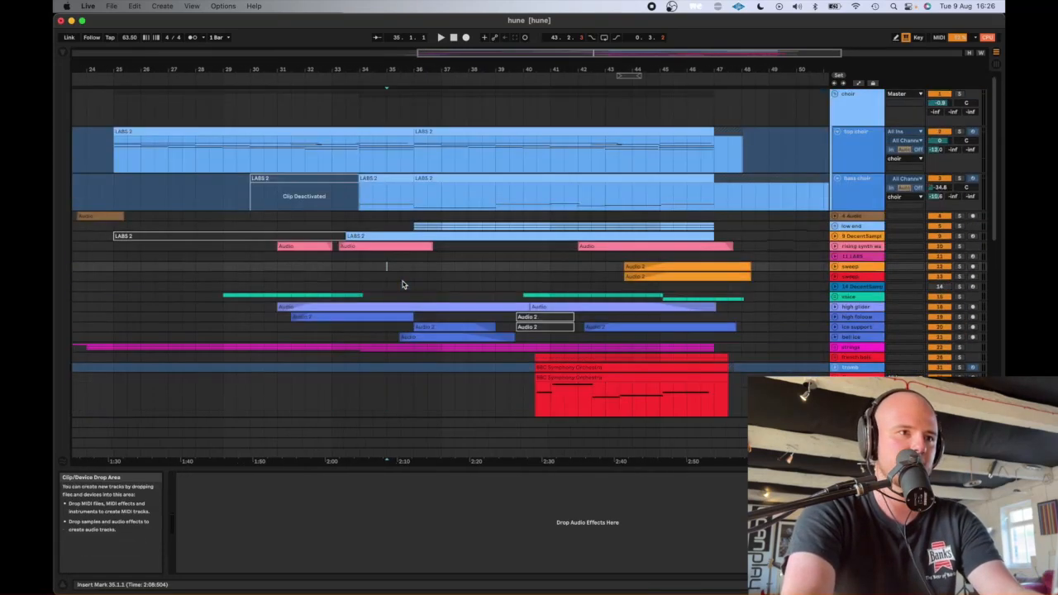
pyautogui.hscroll(-3, 402, 285)
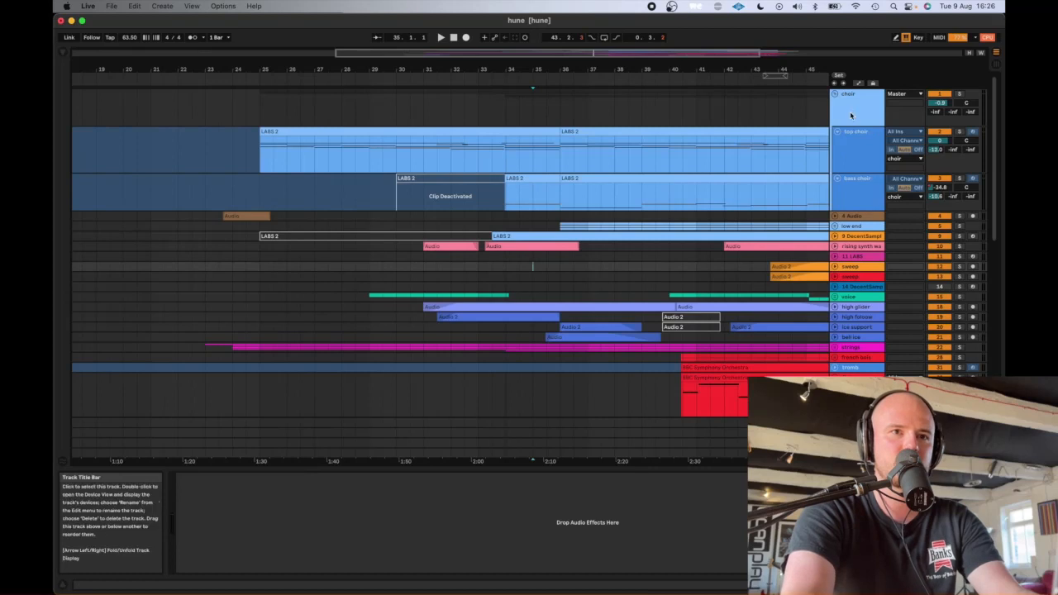
# - Inspect the device chains of the choir group, top choir and bass choir, placing the insert marker at bar 36
pyautogui.click(955, 112)
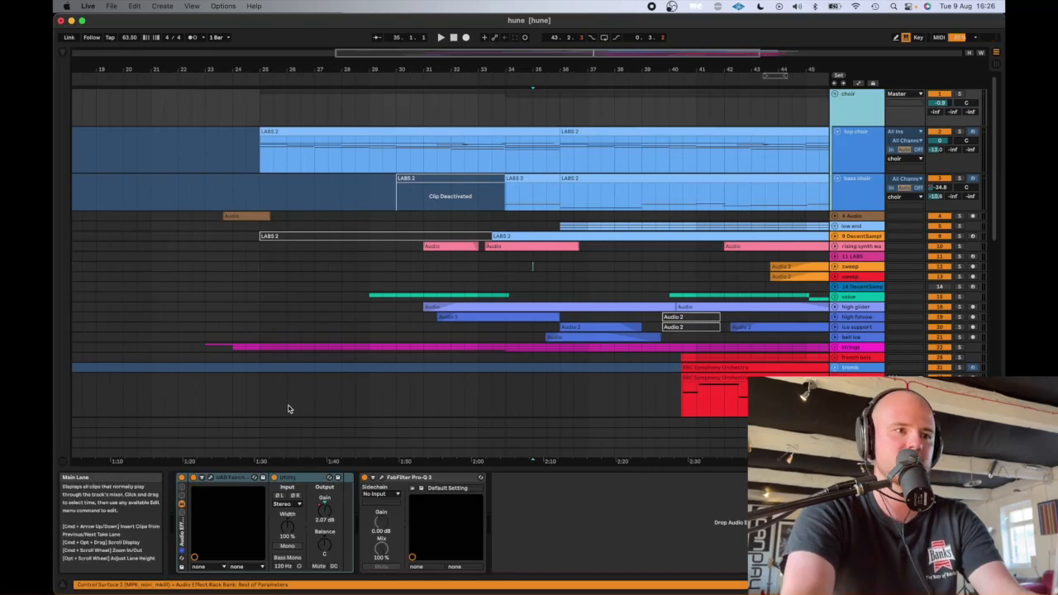
pyautogui.click(858, 150)
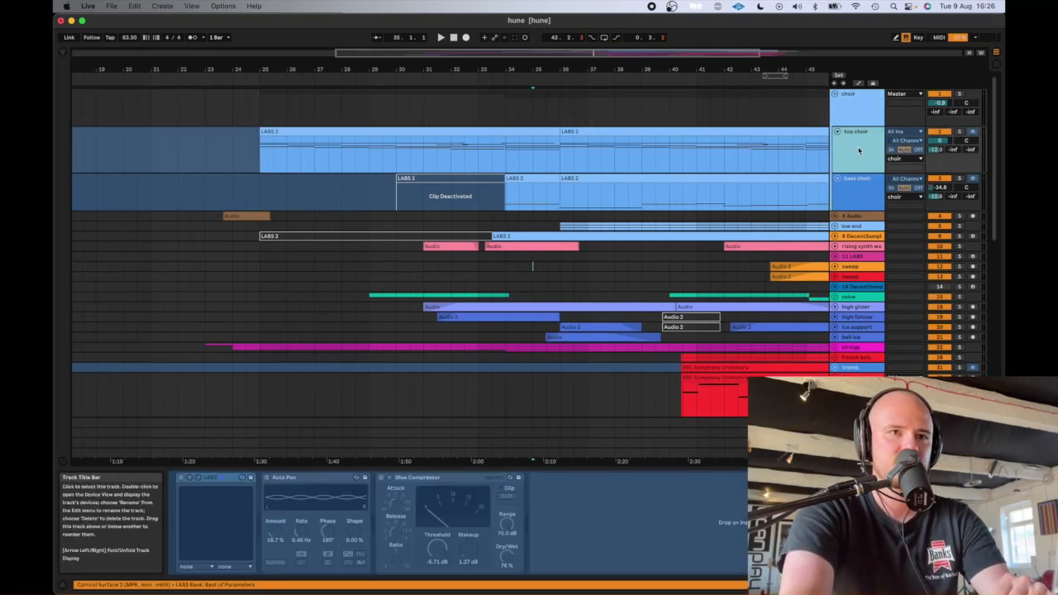
pyautogui.click(848, 185)
pyautogui.click(850, 151)
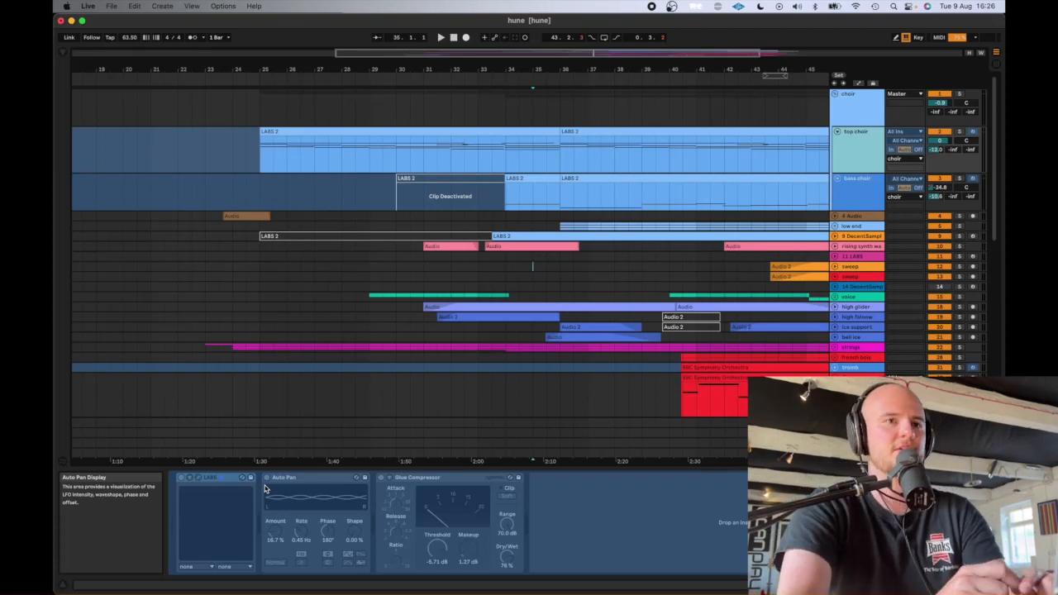
pyautogui.click(532, 195)
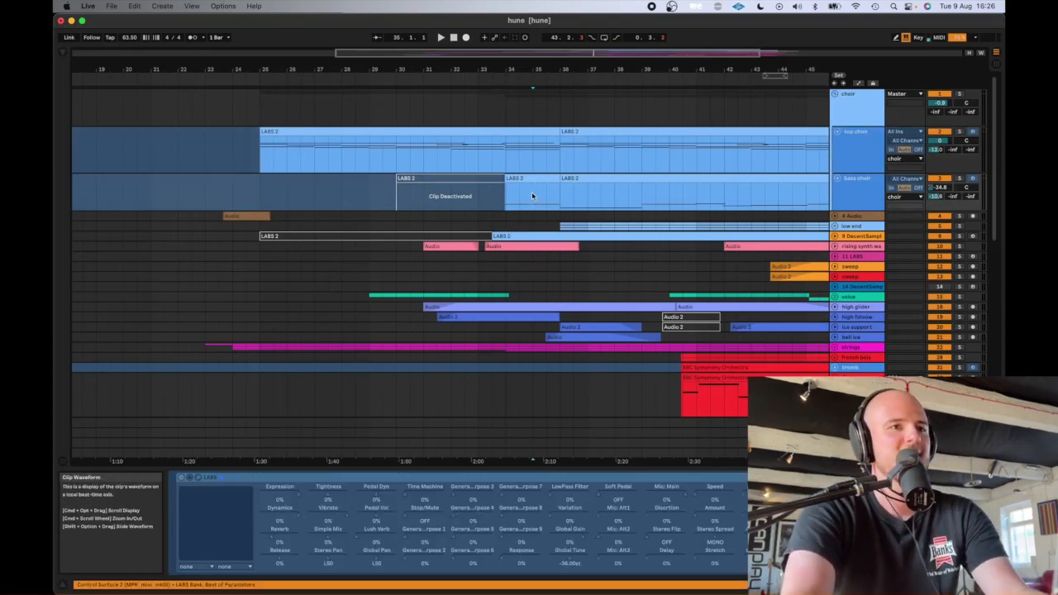
pyautogui.click(563, 157)
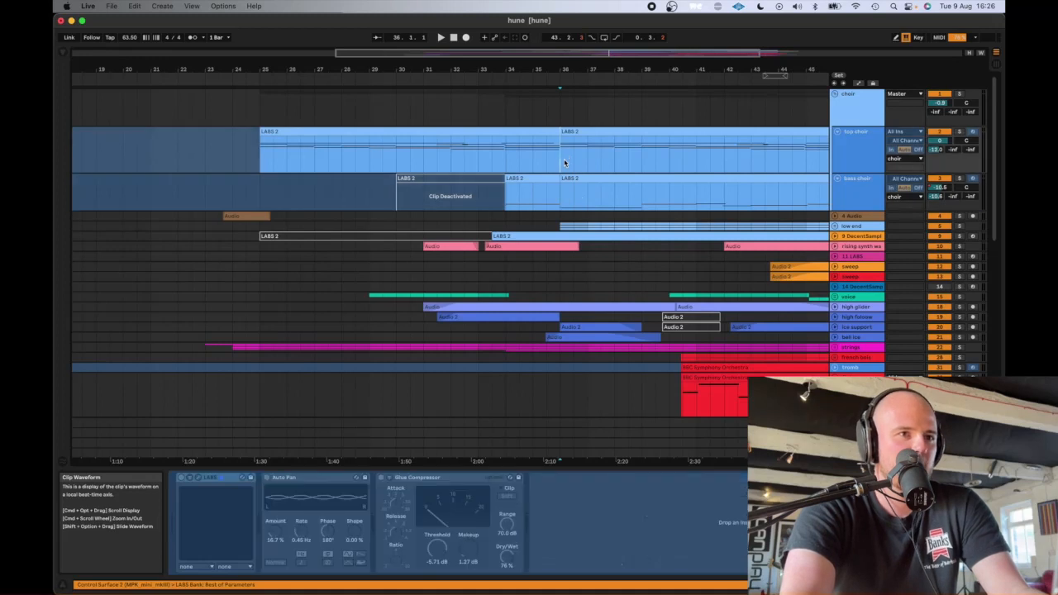
pyautogui.click(562, 195)
pyautogui.click(565, 158)
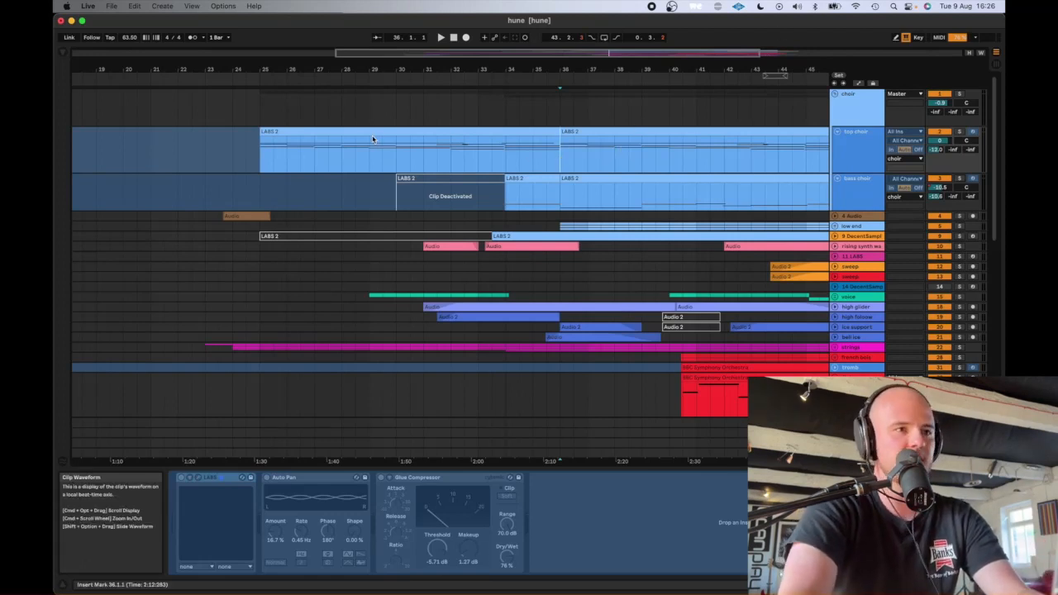
# - Solo the top choir track and play a short section of it from bar 26
pyautogui.click(959, 131)
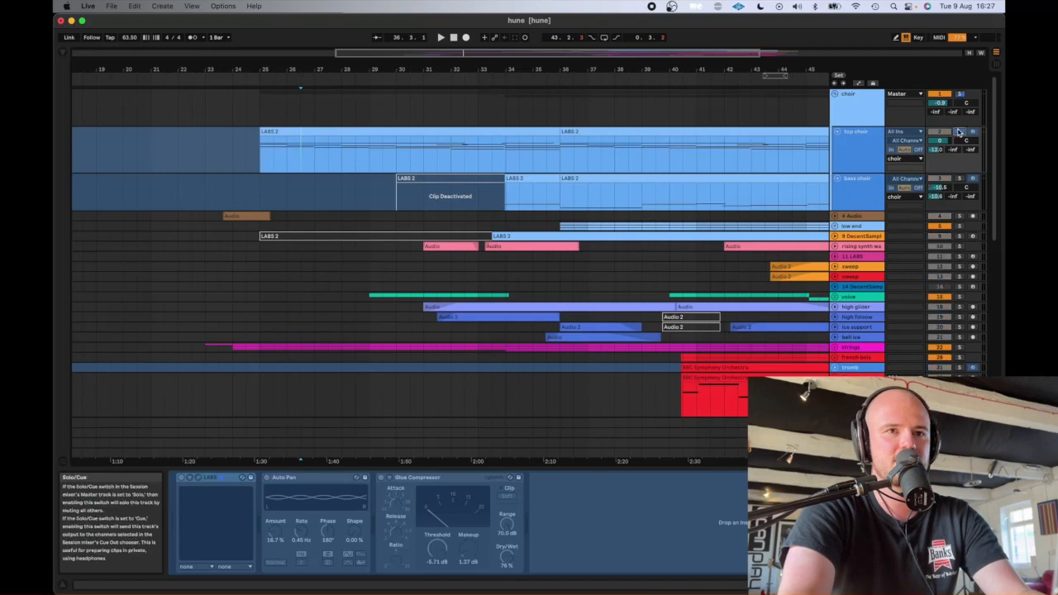
pyautogui.press('space')
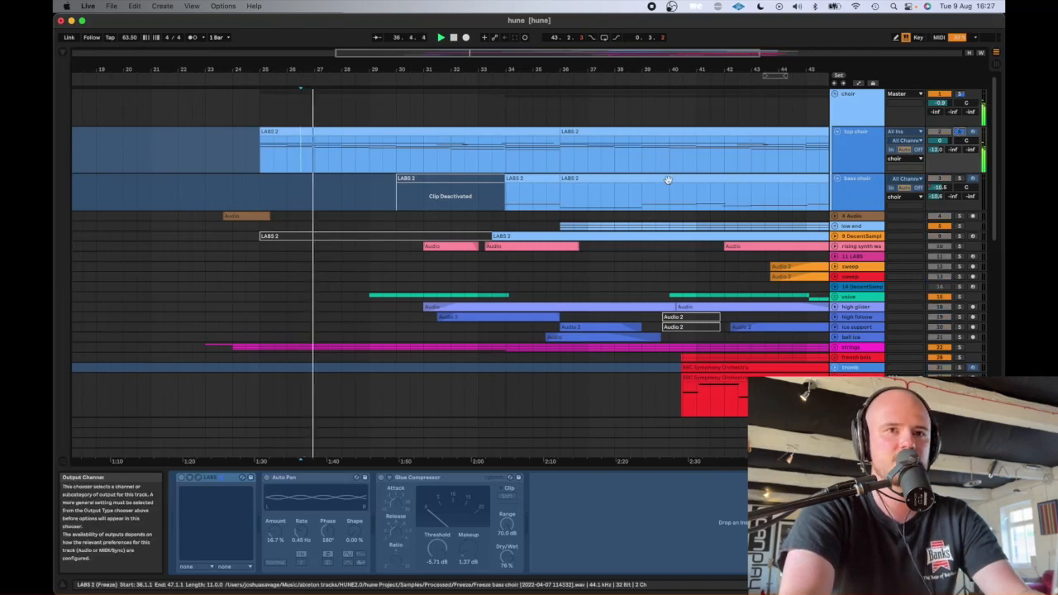
pyautogui.press('space')
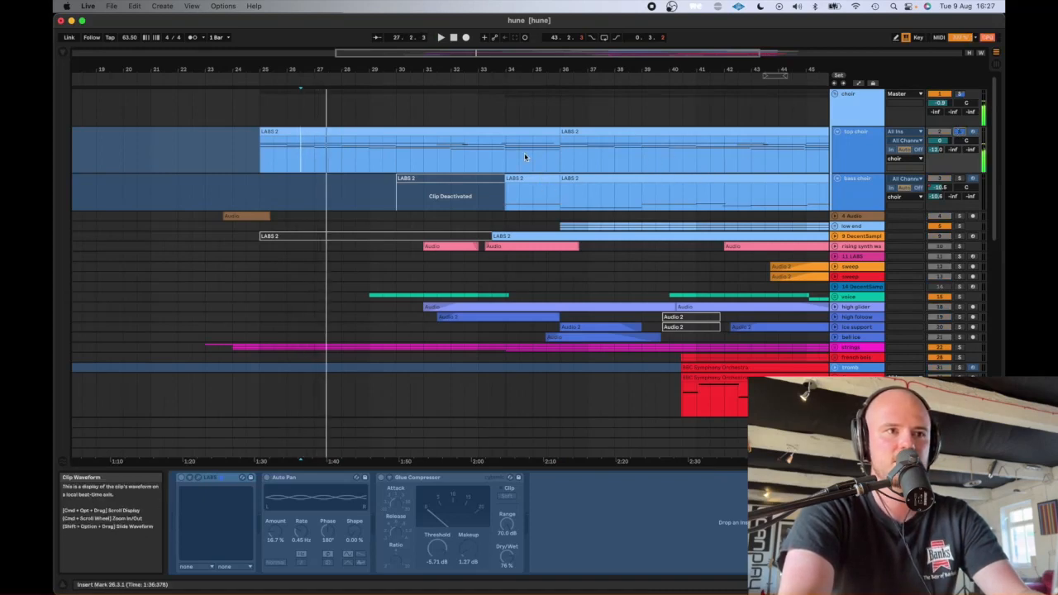
# - Clear the top choir solo, and unfold the rising synth track to show its waveforms and device chain
pyautogui.scroll(-3, 578, 157)
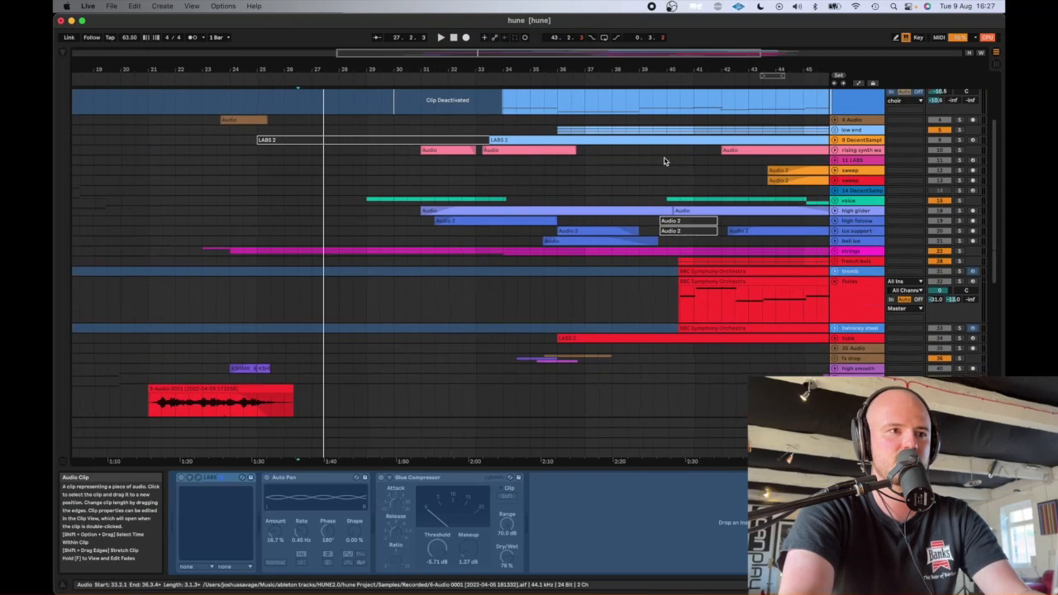
pyautogui.click(834, 150)
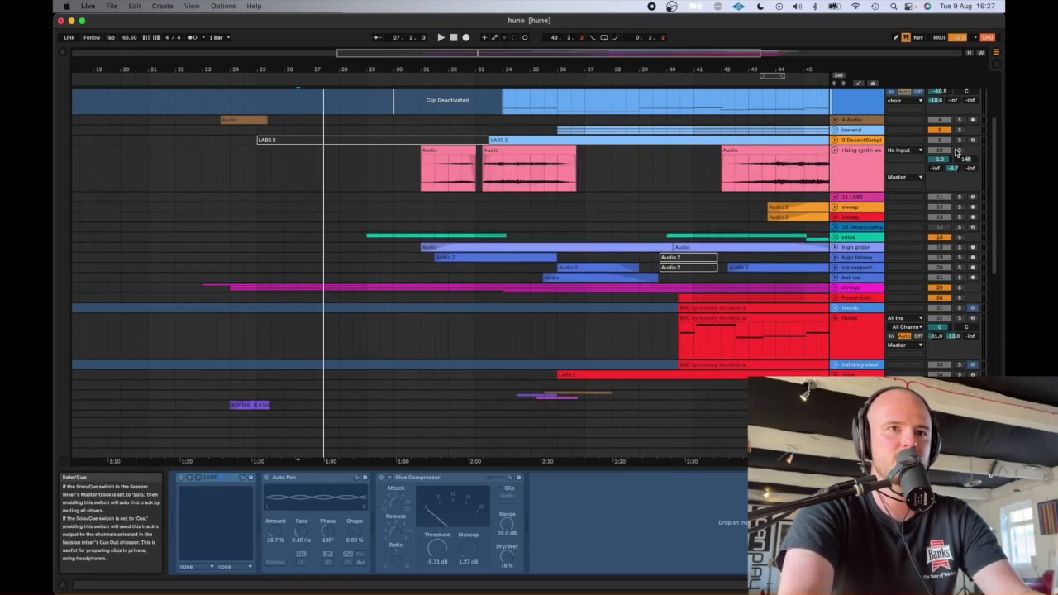
pyautogui.click(834, 150)
pyautogui.scroll(3, 836, 150)
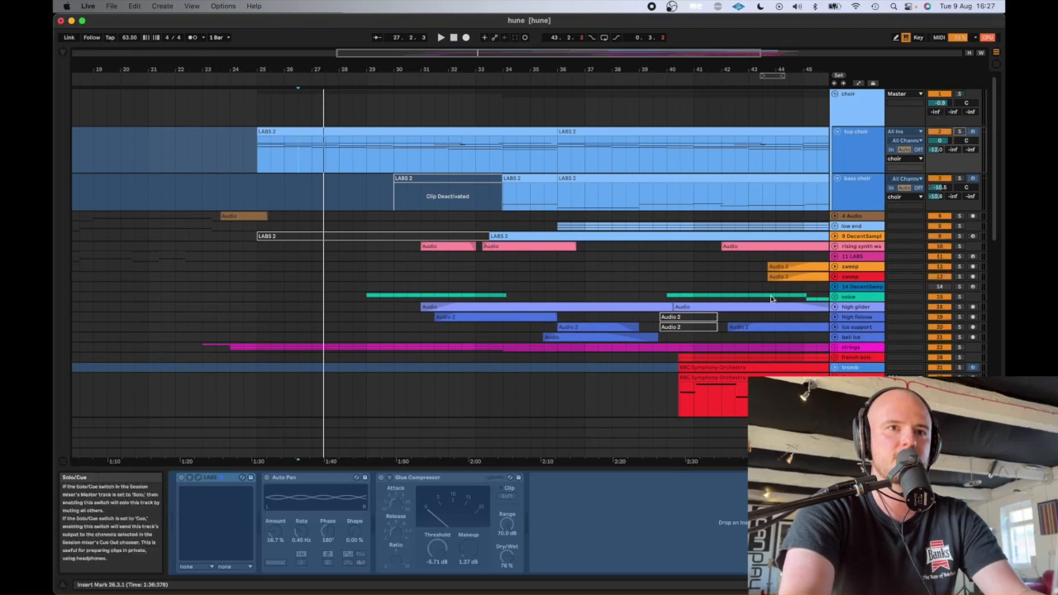
pyautogui.click(835, 247)
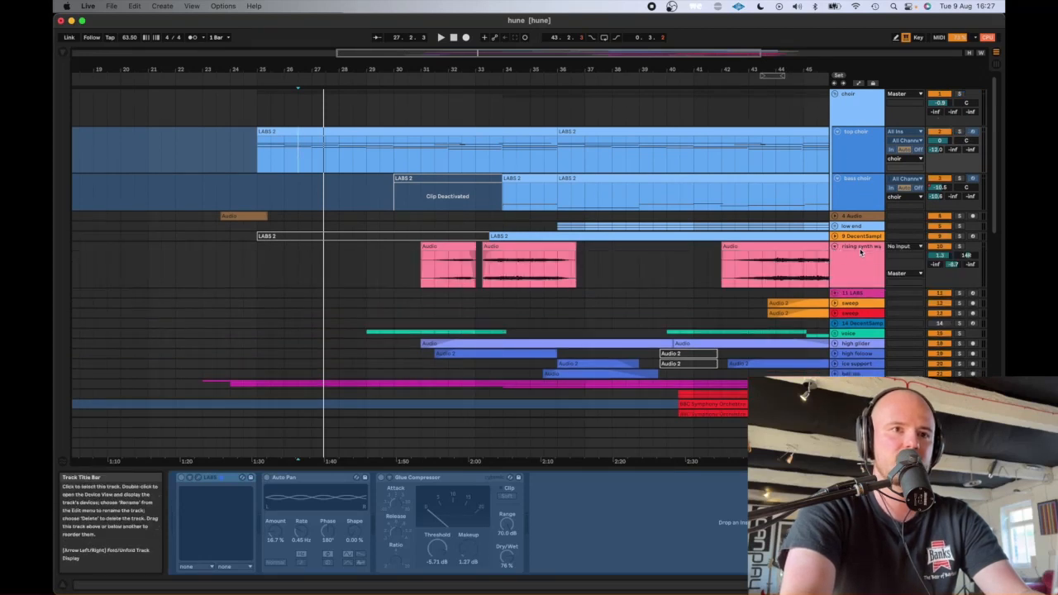
pyautogui.click(860, 251)
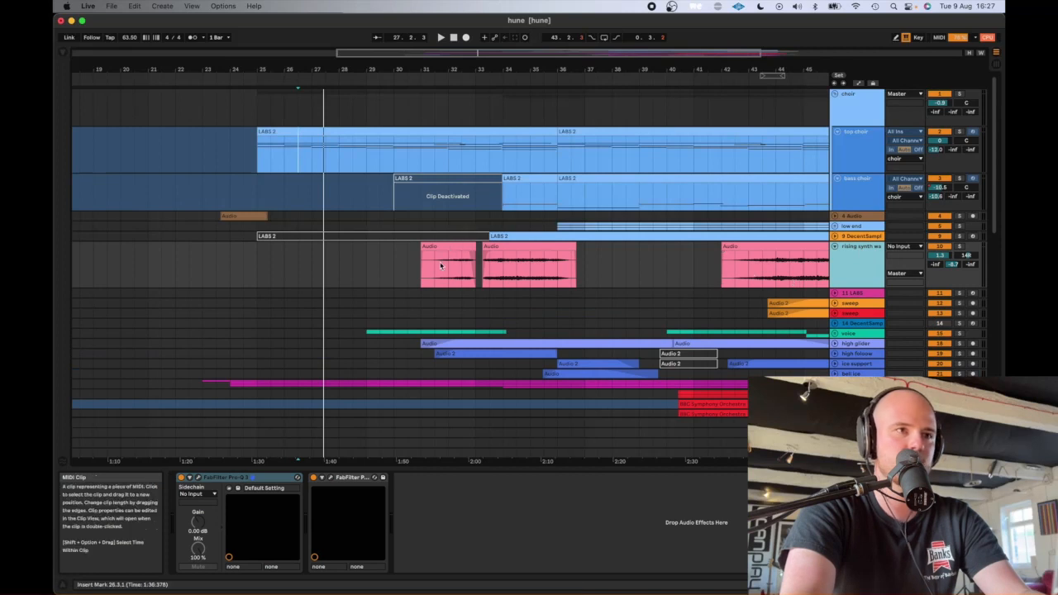
# - Listen to the rising synth track soloed from bar 31, and clear its solo after stopping playback
pyautogui.press('space')
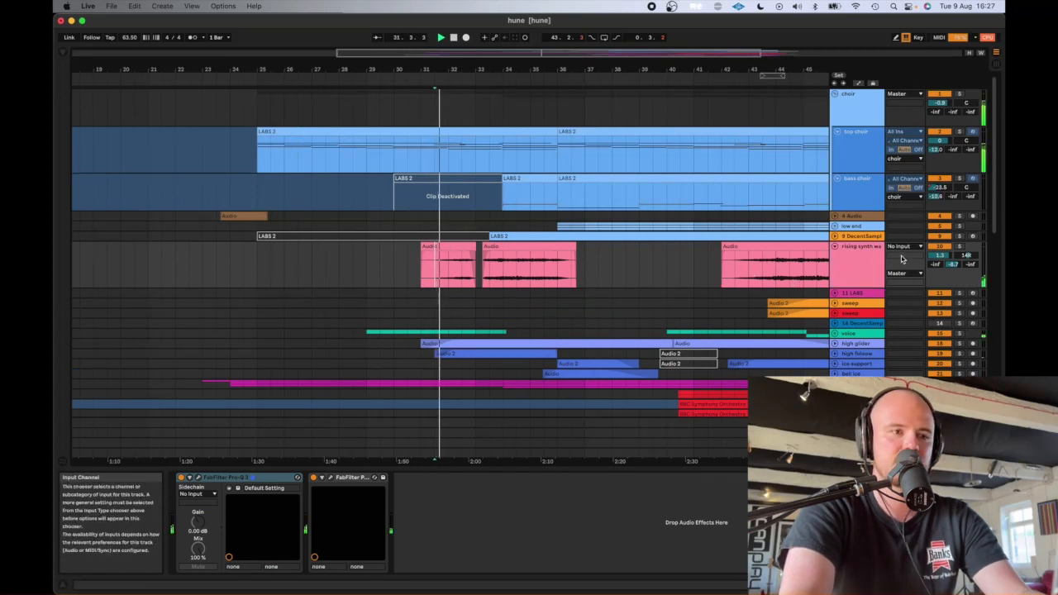
pyautogui.click(957, 247)
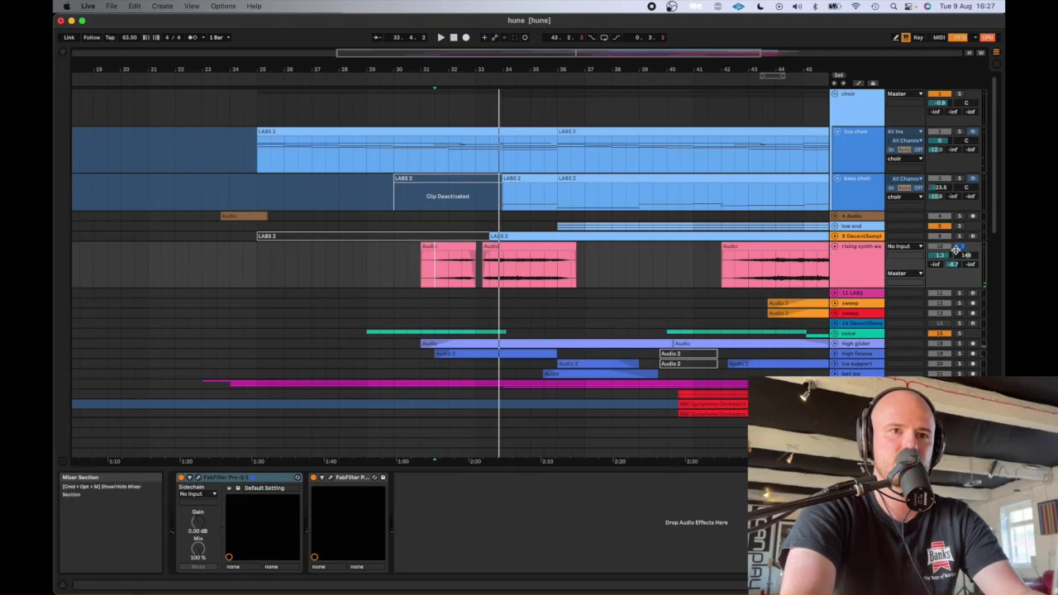
pyautogui.click(960, 241)
pyautogui.click(960, 246)
# - Solo the lead snare and the two audio tracks beside it in the 49 Group, and play a short section from bar 37
pyautogui.scroll(-5, 673, 292)
pyautogui.hscroll(4, 673, 292)
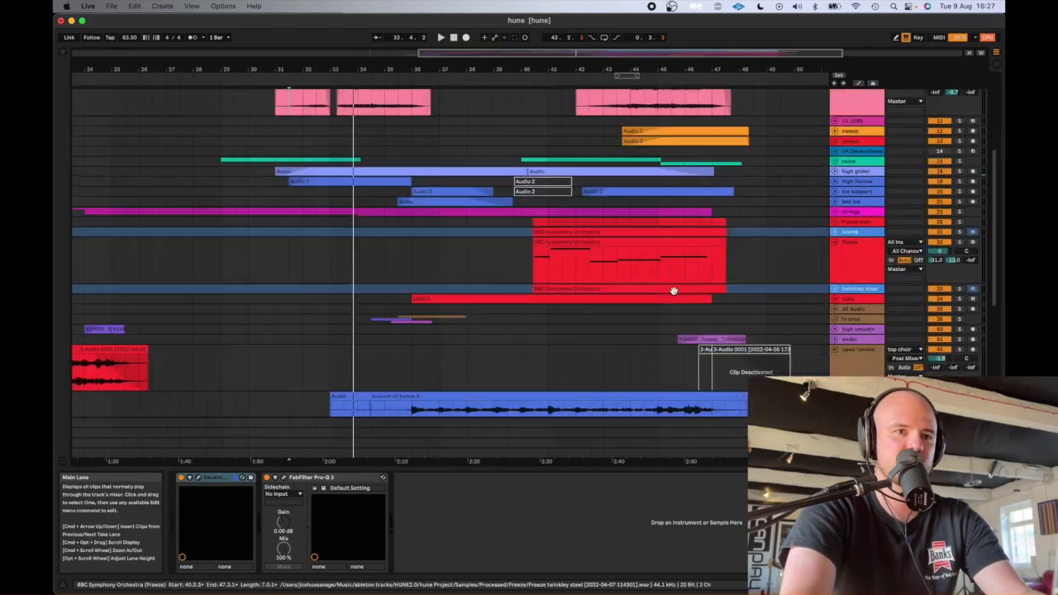
pyautogui.scroll(-10, 673, 292)
pyautogui.hscroll(-2, 673, 291)
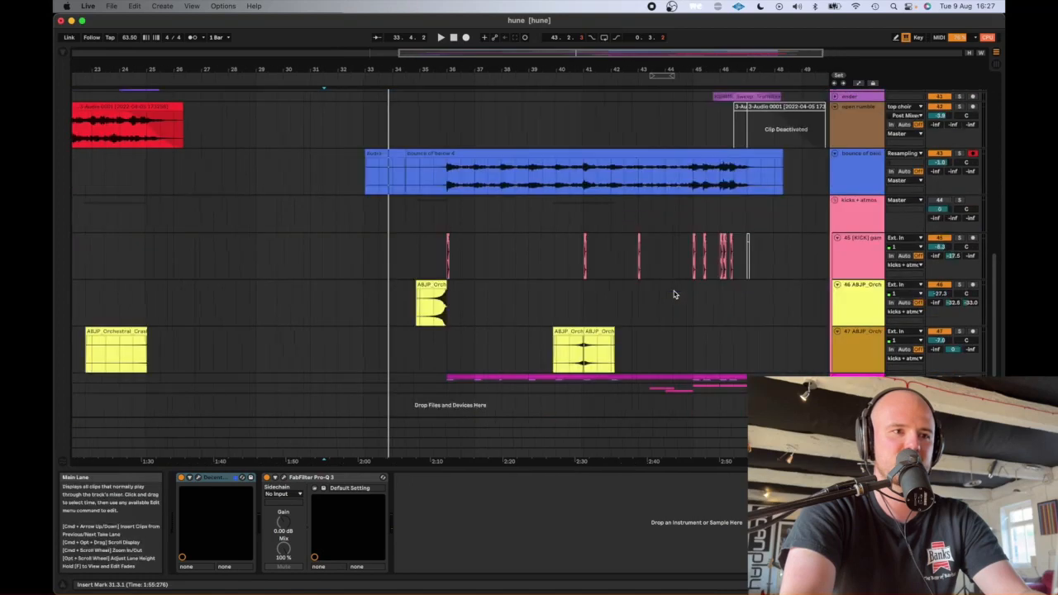
pyautogui.scroll(-5, 941, 266)
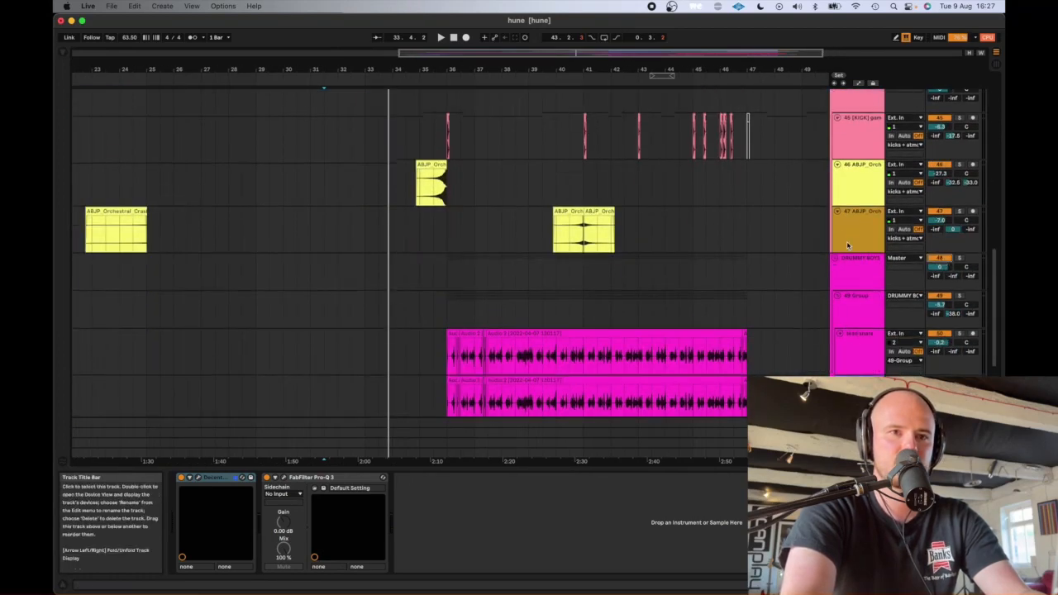
pyautogui.scroll(6, 859, 252)
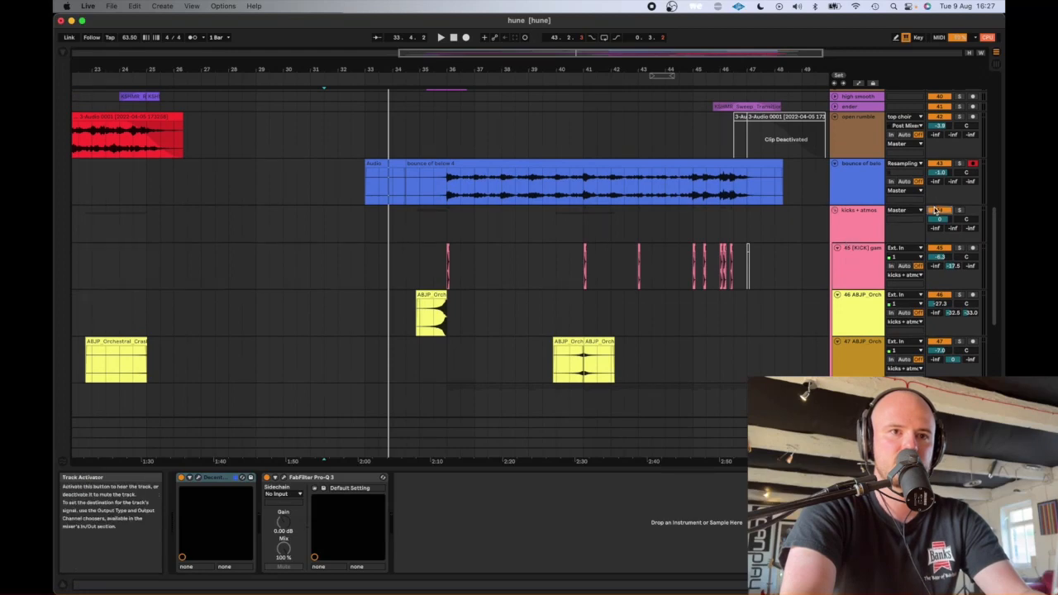
pyautogui.scroll(-10, 854, 297)
pyautogui.click(483, 238)
pyautogui.click(959, 221)
pyautogui.press('space')
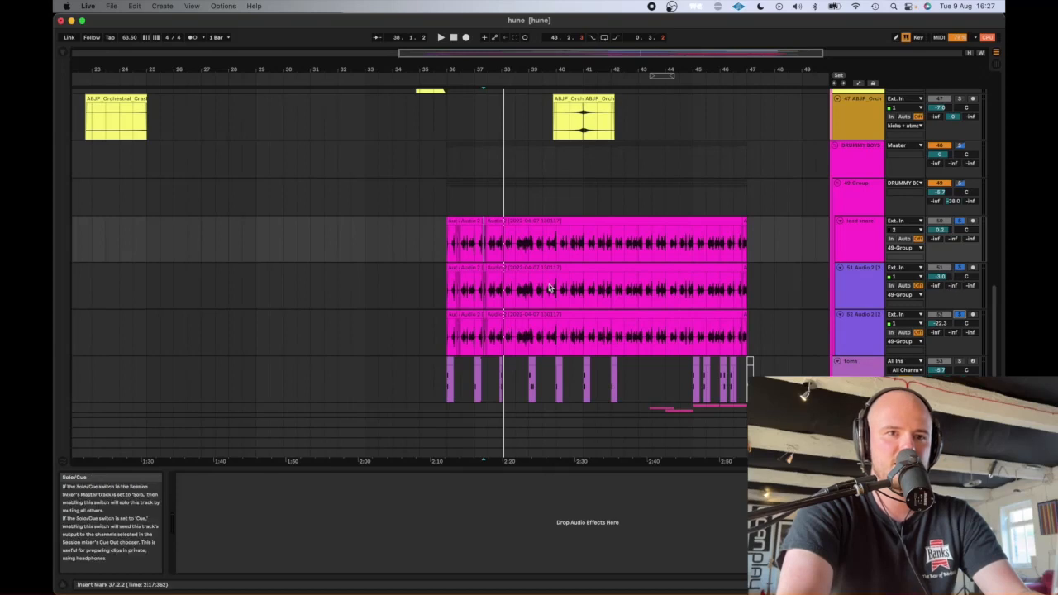
pyautogui.press('space')
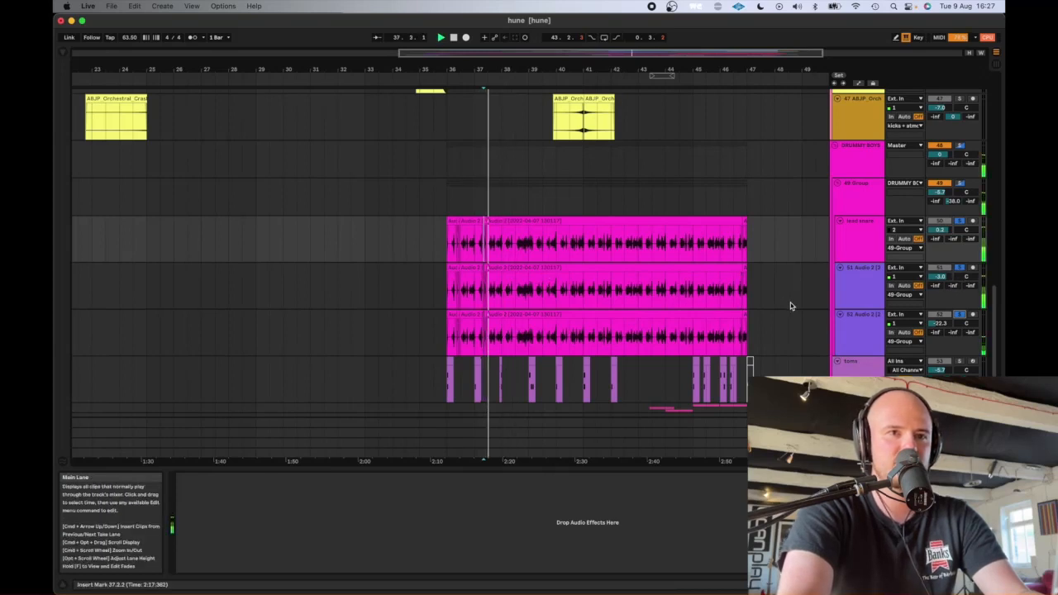
# - Listen to the whole 49 Group soloed within DRUMMY BOYS, and clear its solo after stopping playback
pyautogui.click(962, 183)
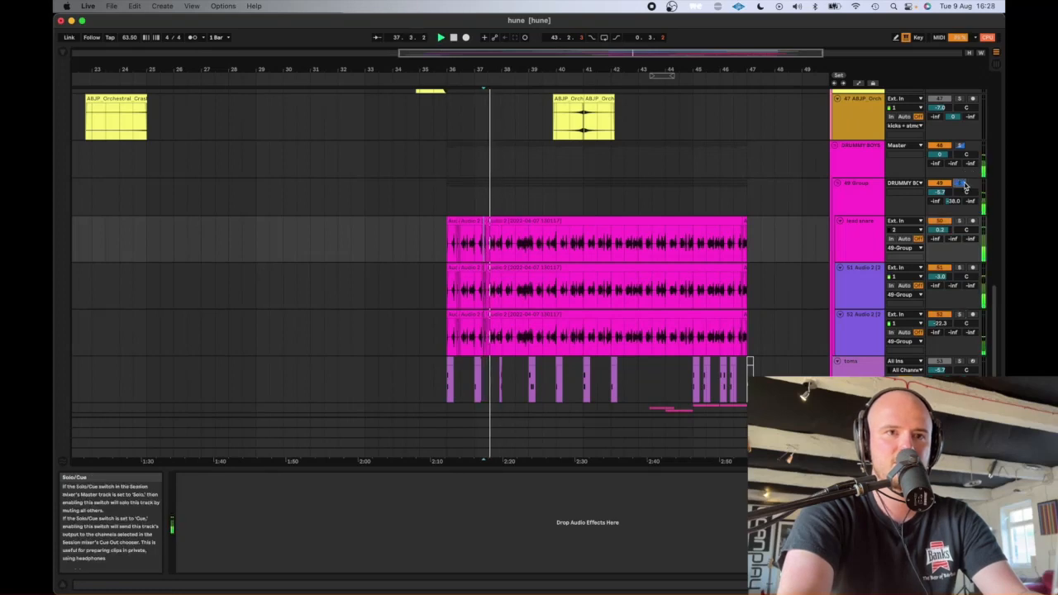
pyautogui.scroll(5, 959, 248)
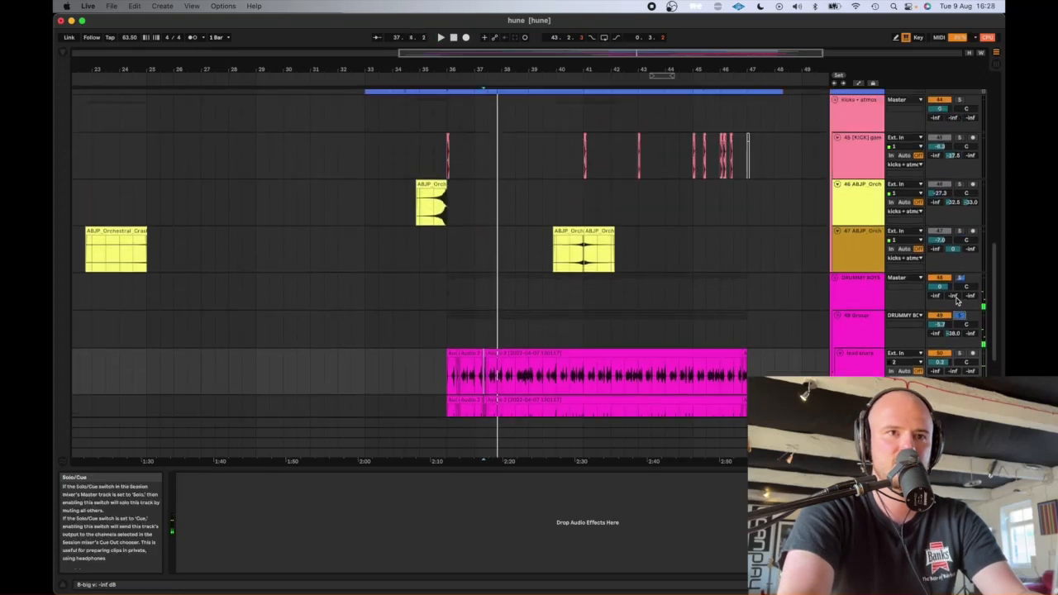
pyautogui.click(959, 316)
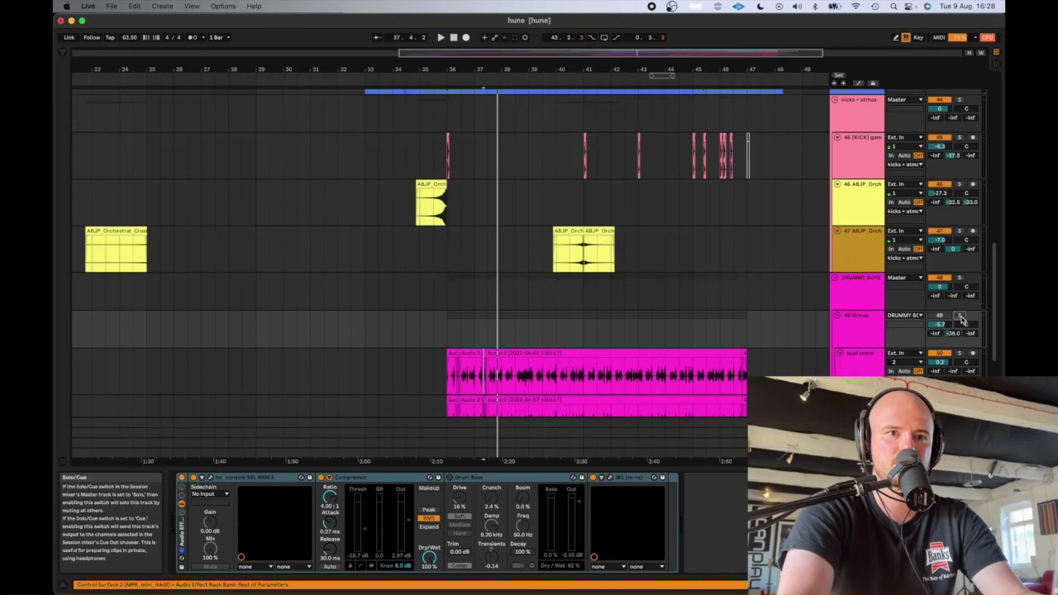
# - Listen to the blue bounce track above the kicks + atmos group soloed from bar 36, and clear its solo
pyautogui.scroll(3, 960, 321)
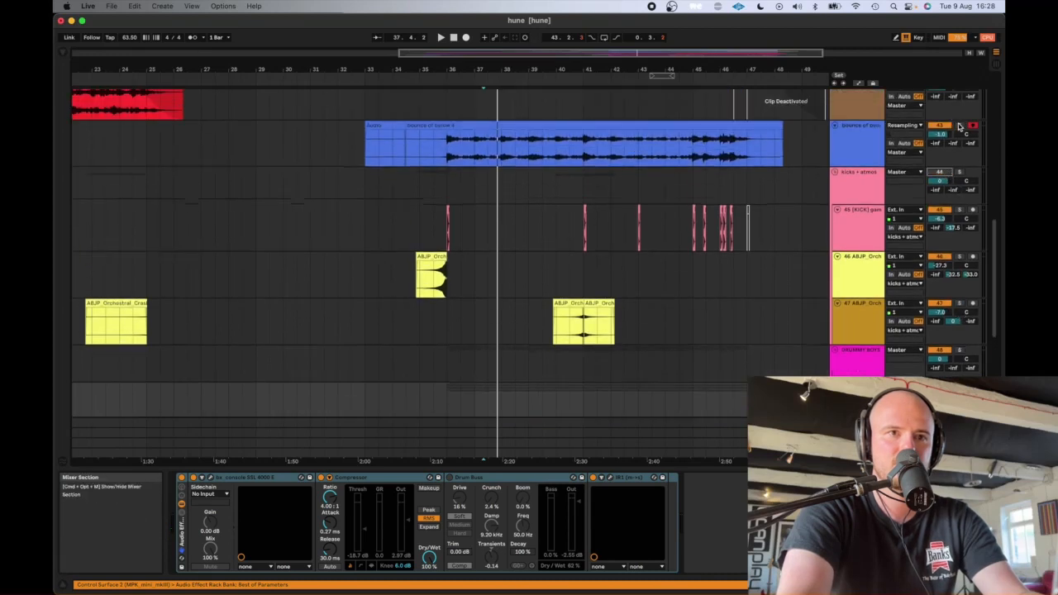
pyautogui.click(448, 151)
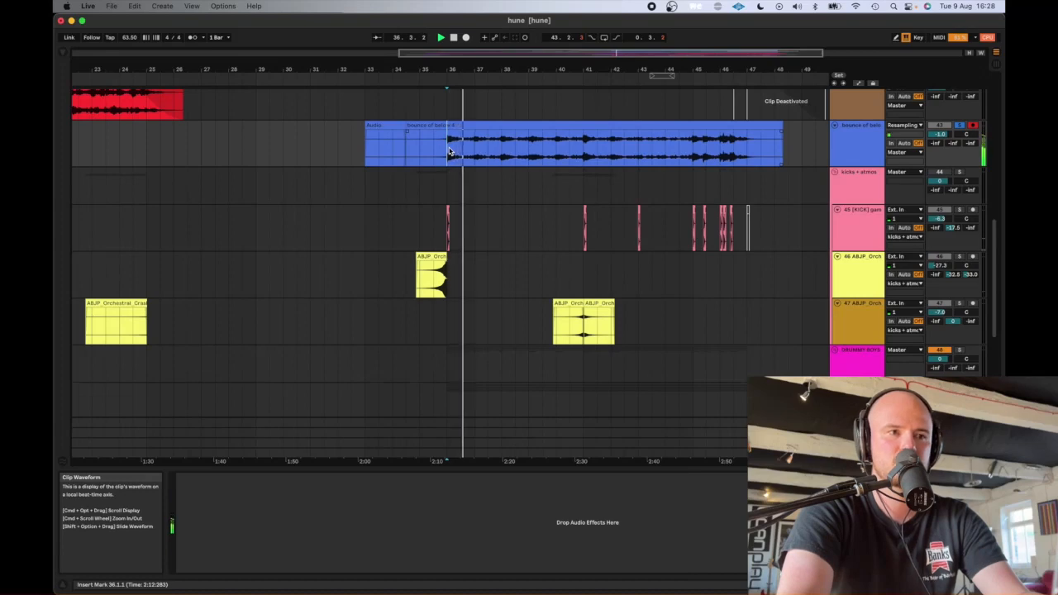
pyautogui.scroll(-5, 522, 299)
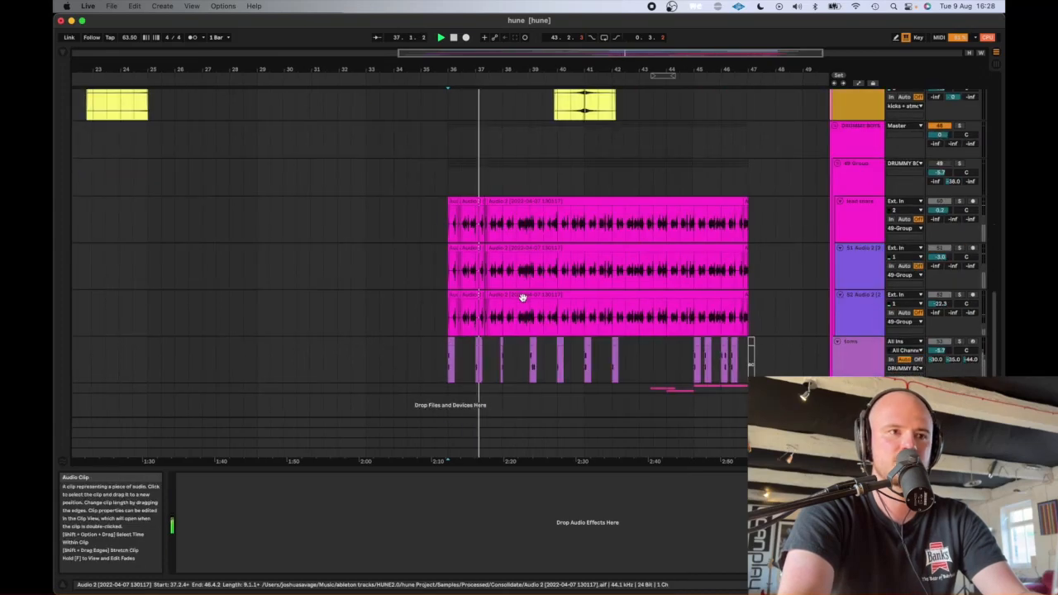
pyautogui.scroll(1, 521, 298)
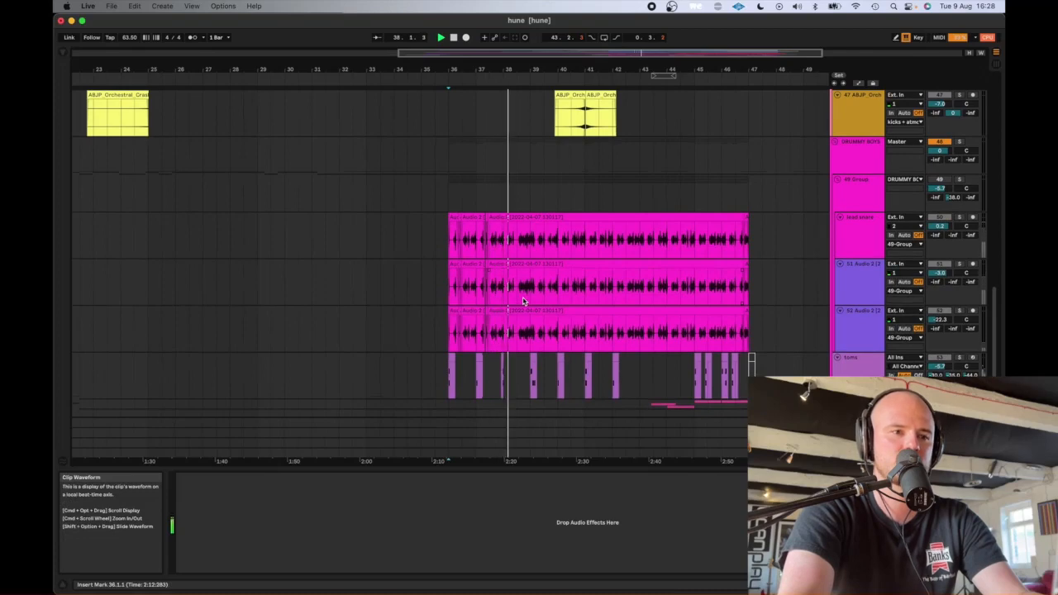
pyautogui.scroll(6, 521, 300)
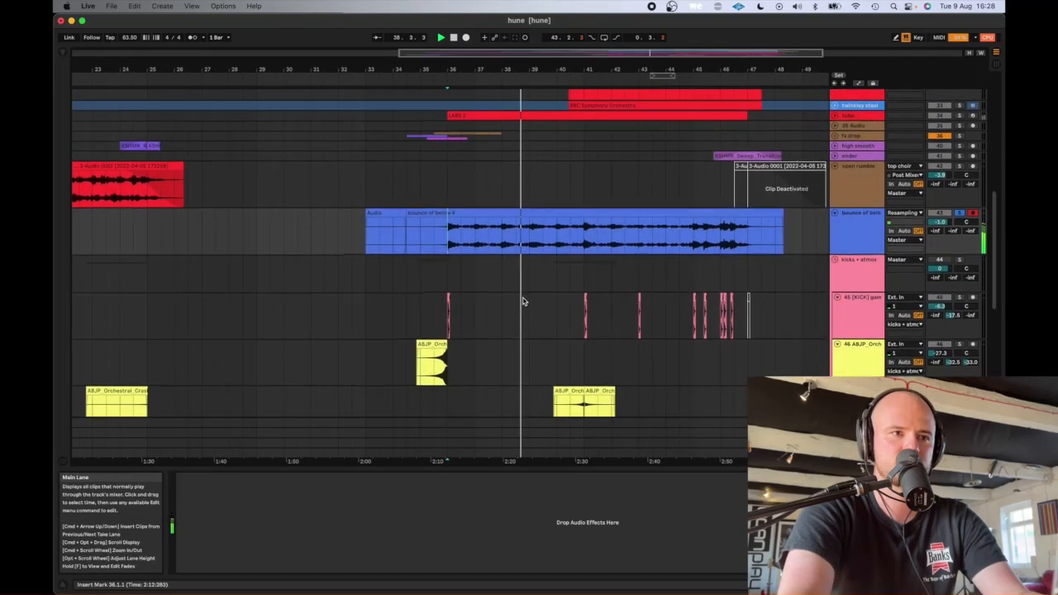
pyautogui.scroll(-3, 522, 301)
pyautogui.hscroll(3, 522, 301)
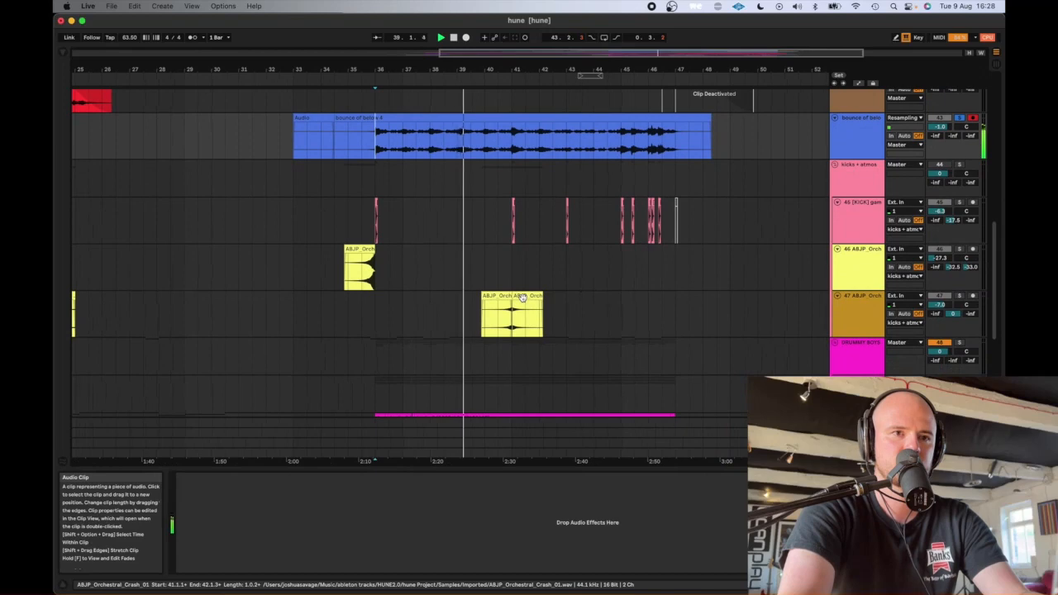
pyautogui.click(960, 119)
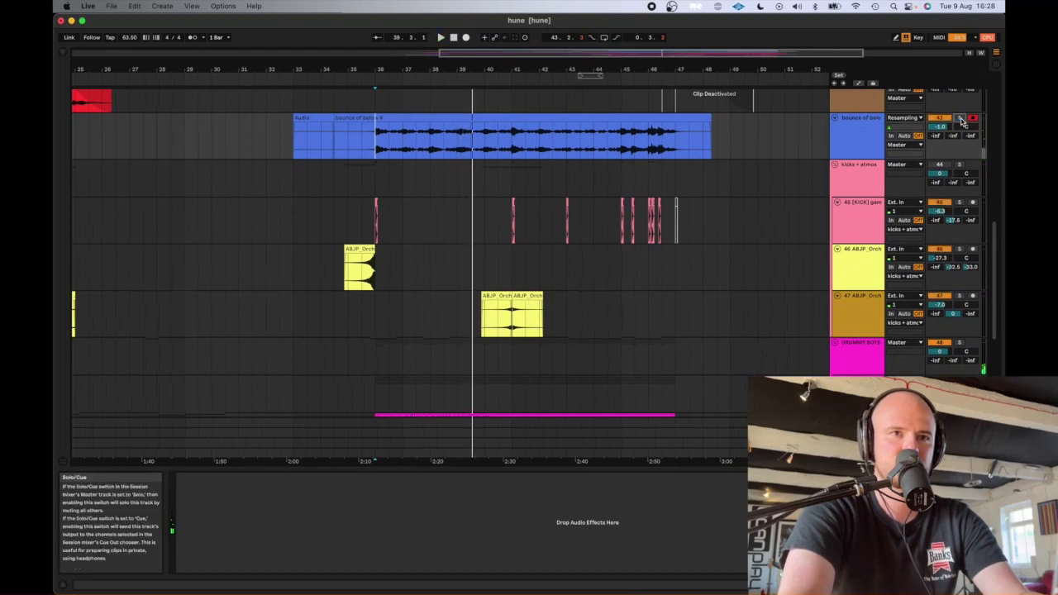
# - Show the flutes track's devices, solo the track and play a short section of it from position 40.3.1
pyautogui.scroll(10, 583, 274)
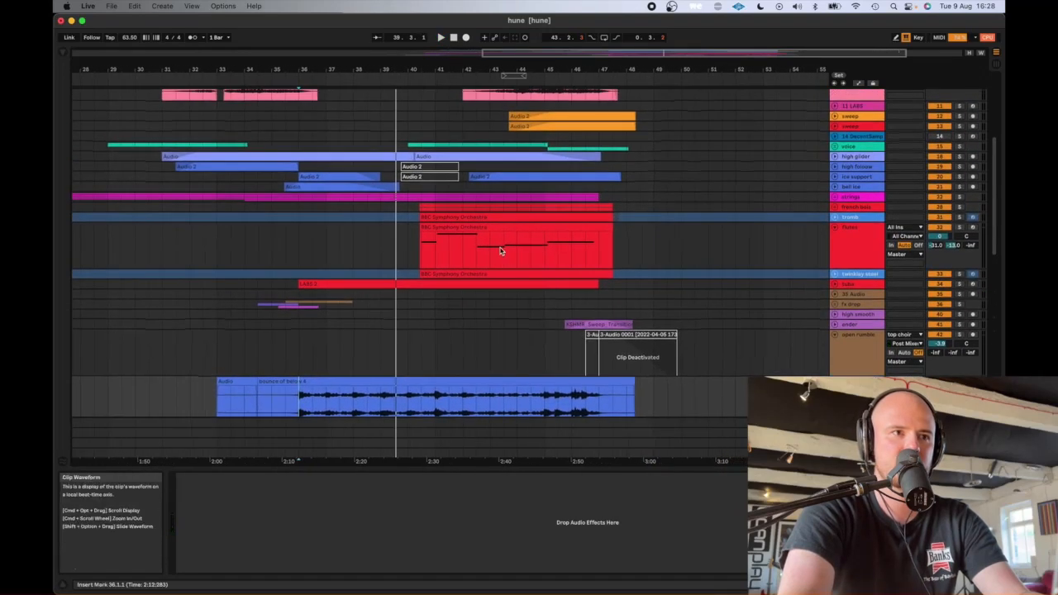
pyautogui.click(499, 251)
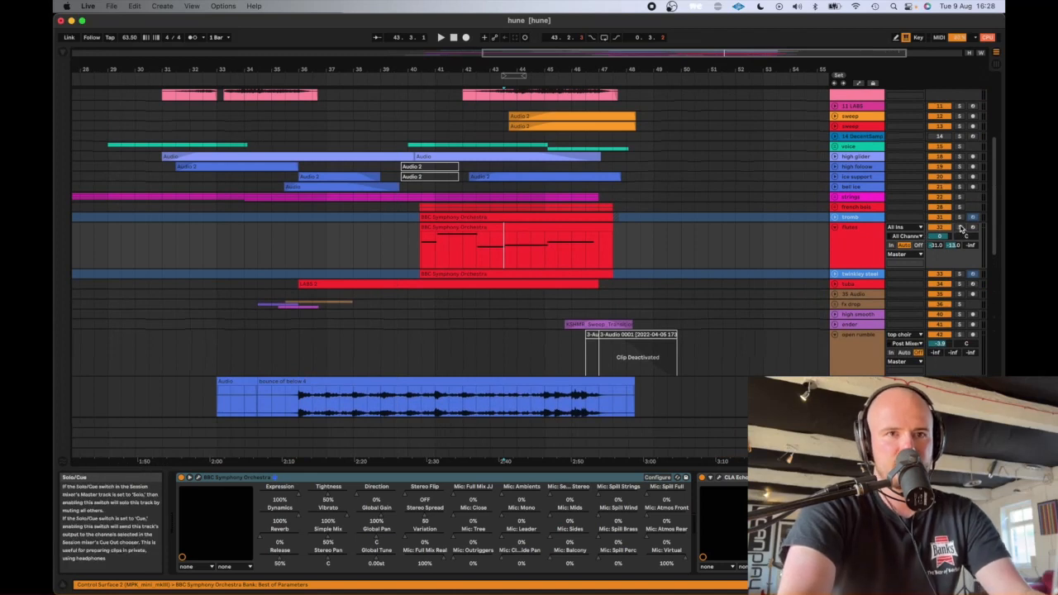
pyautogui.click(959, 227)
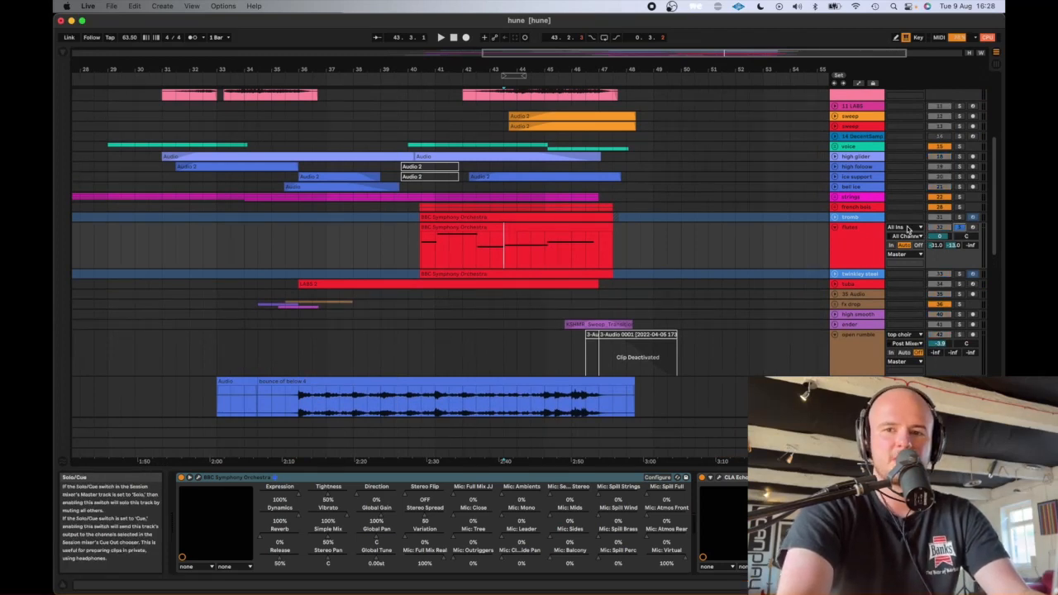
pyautogui.click(422, 249)
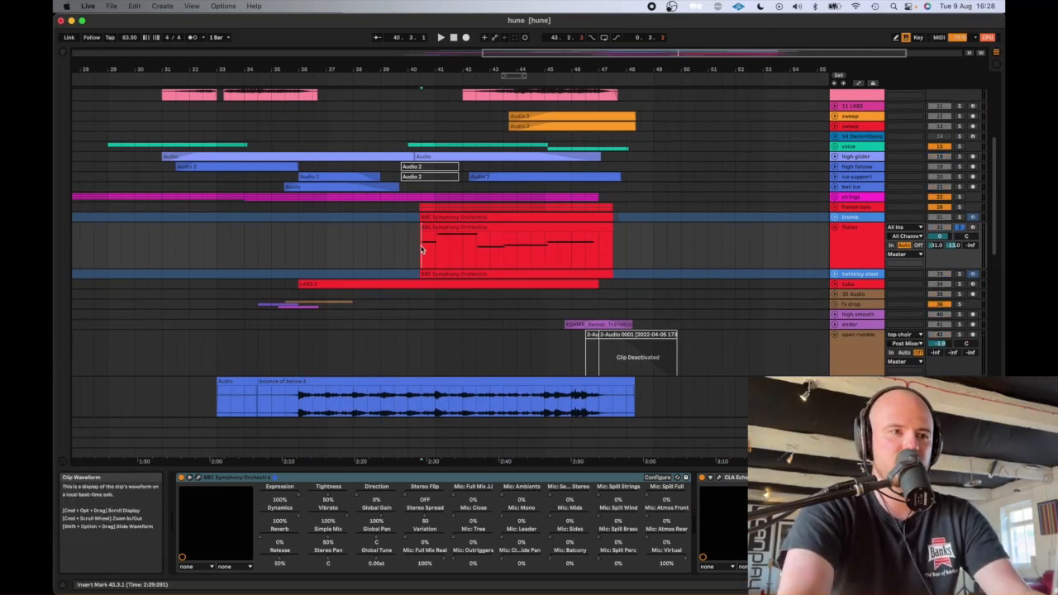
pyautogui.click(412, 253)
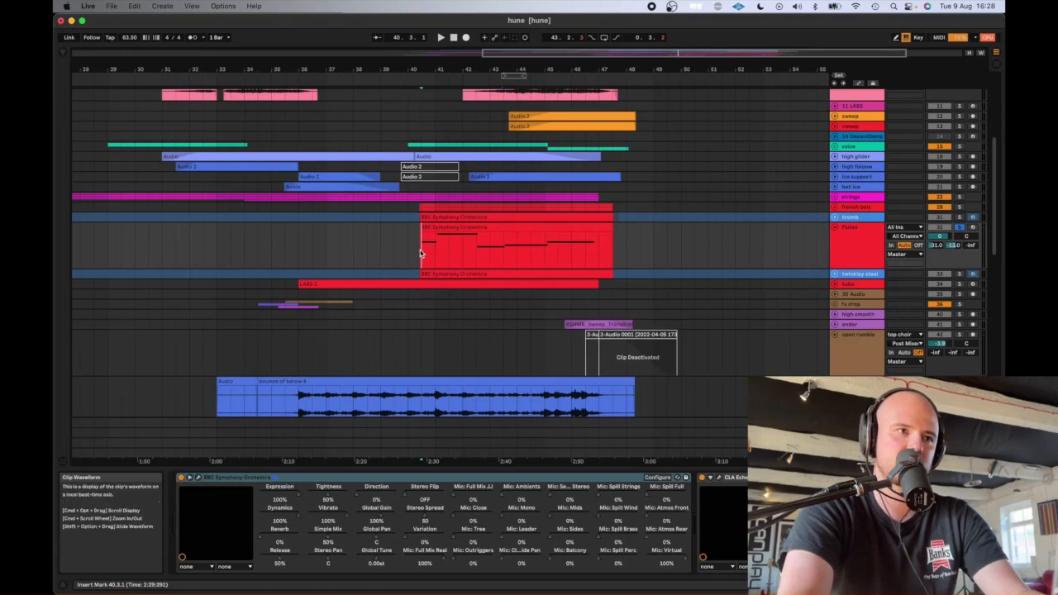
pyautogui.click(422, 253)
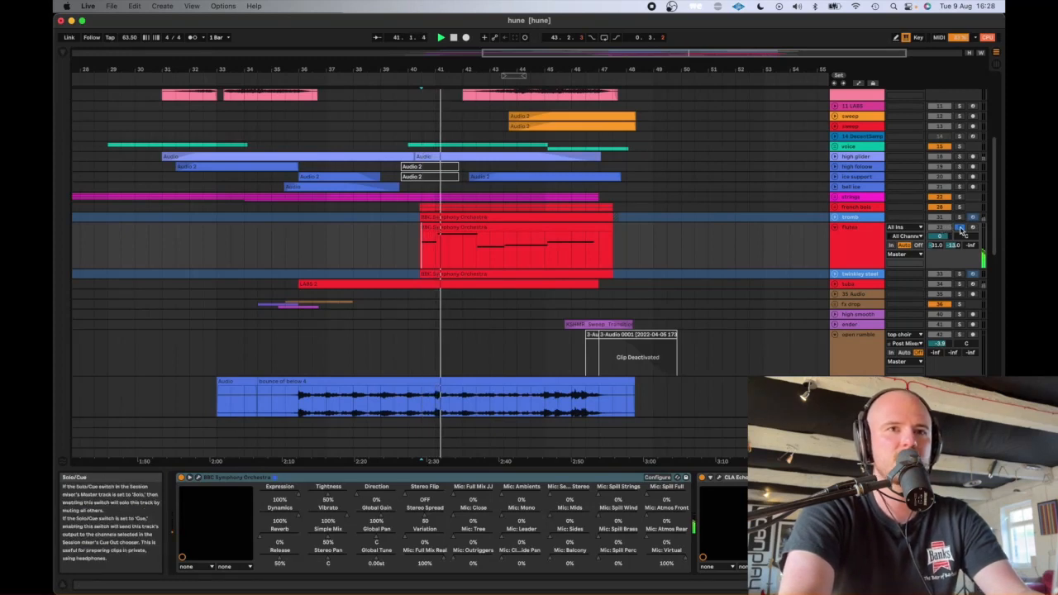
pyautogui.press('space')
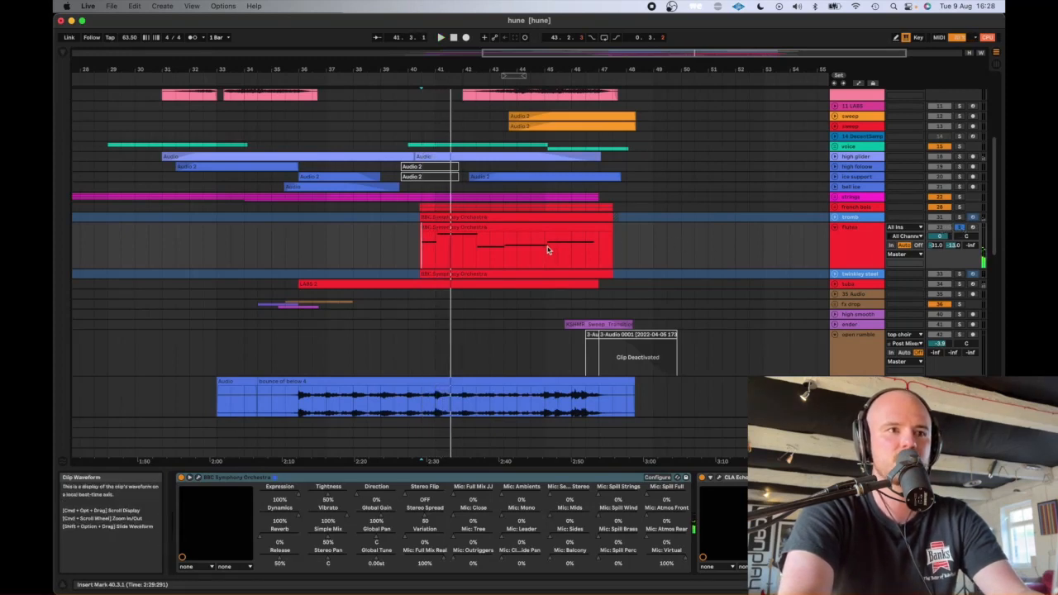
# - Audition the tromb and tuba tracks in solo, and play them together with the french horn, flutes and twinkley steel tracks
pyautogui.press('space')
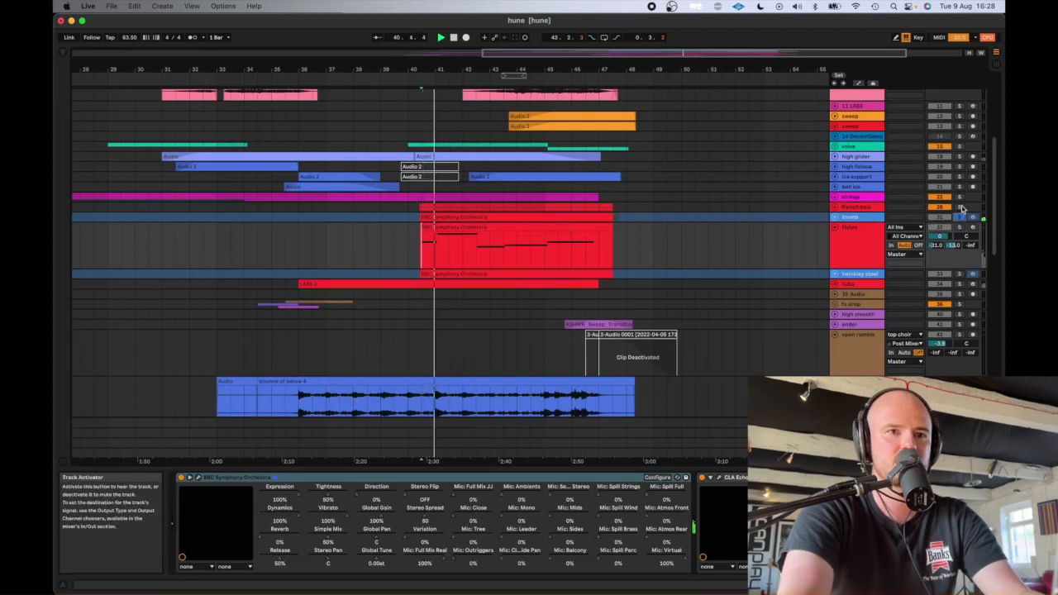
pyautogui.press('space')
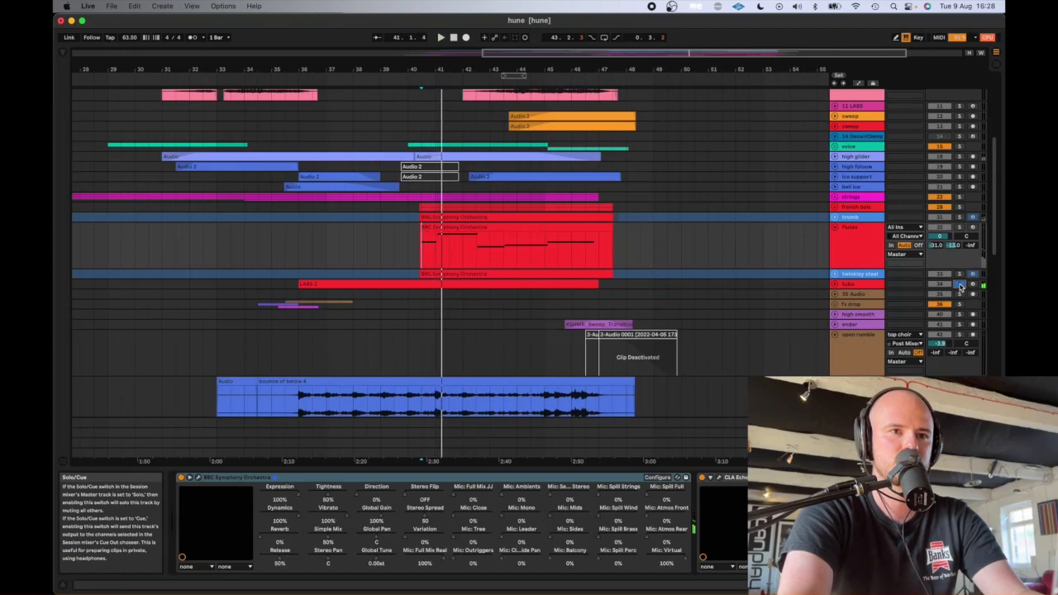
pyautogui.click(959, 284)
pyautogui.click(959, 285)
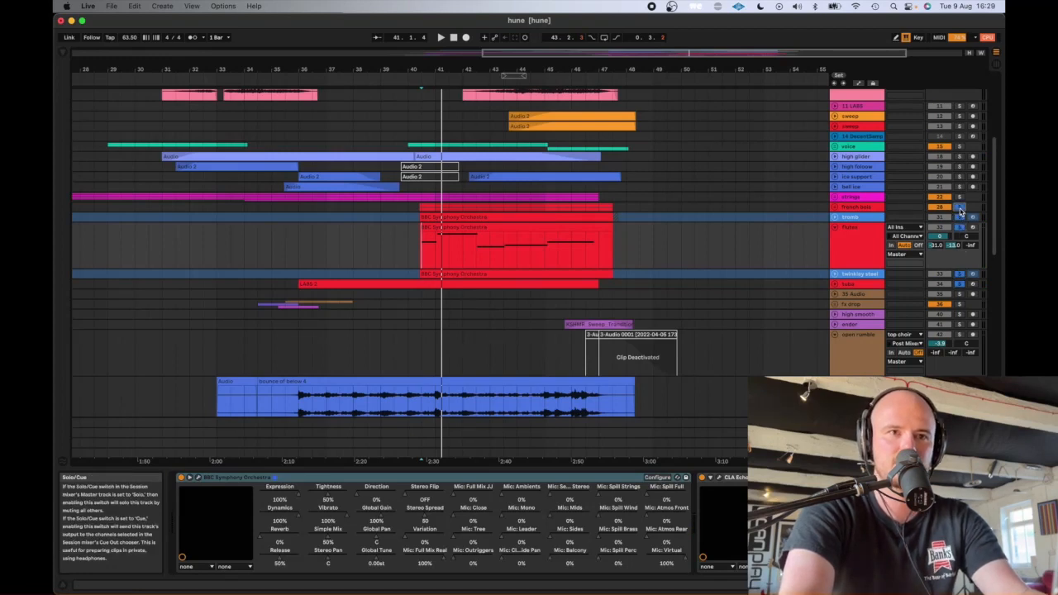
pyautogui.press('space')
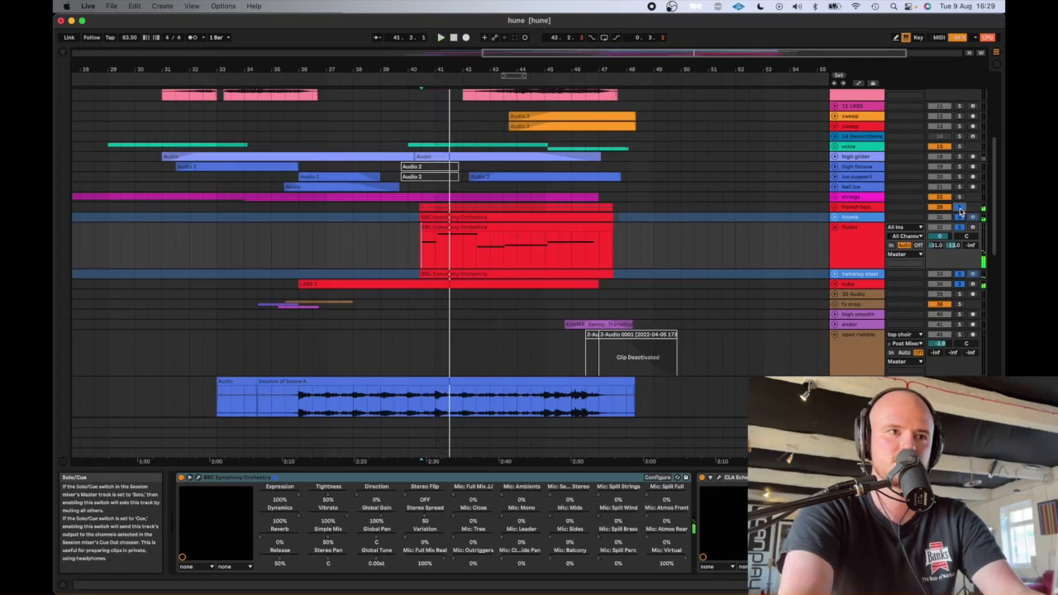
# - Clear the orchestral track solos and play the same section with the full arrangement
pyautogui.click(959, 226)
pyautogui.press('space')
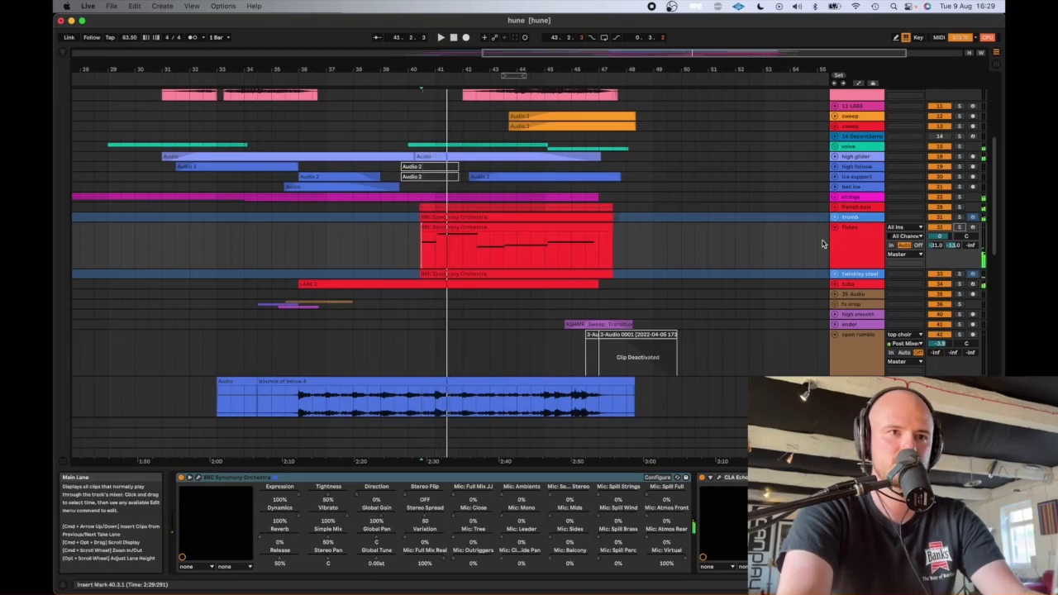
# - Unfold the strings group and inspect its device chain and its violin, viola, cello and bass tracks
pyautogui.scroll(5, 822, 243)
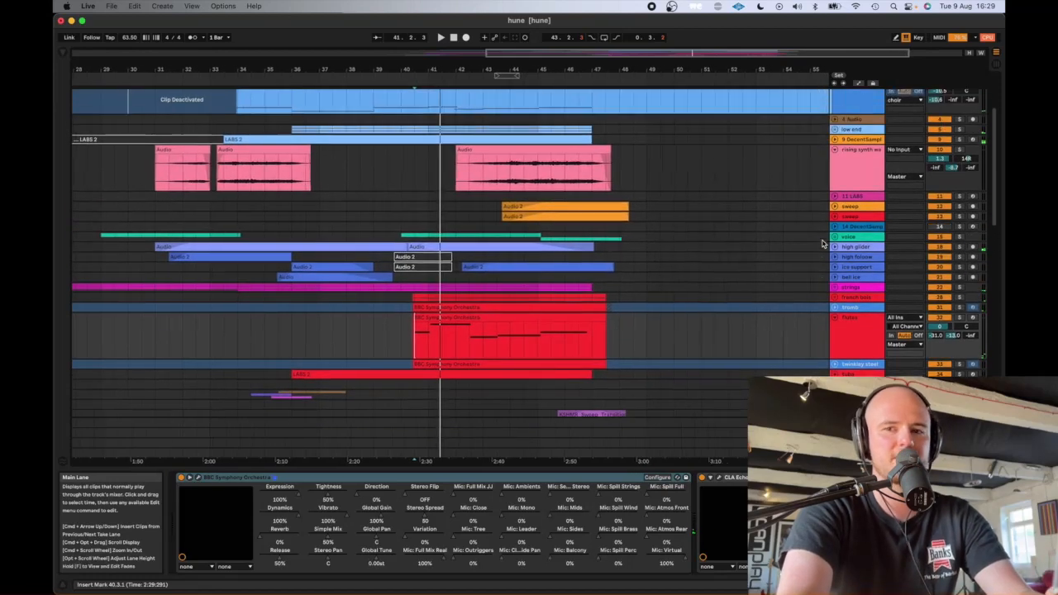
pyautogui.scroll(-10, 591, 253)
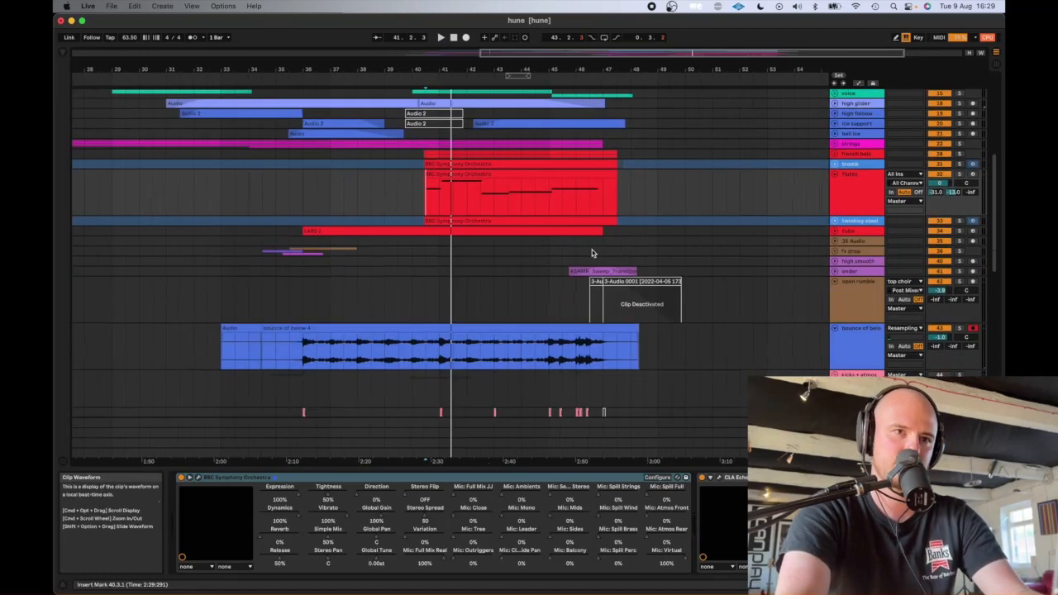
pyautogui.scroll(1, 592, 253)
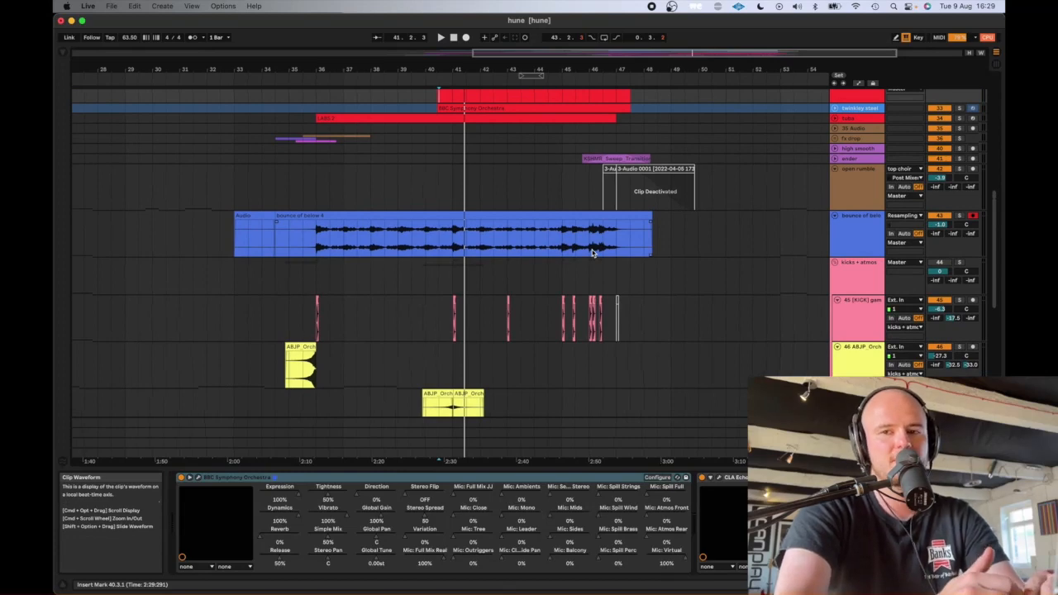
pyautogui.scroll(15, 591, 252)
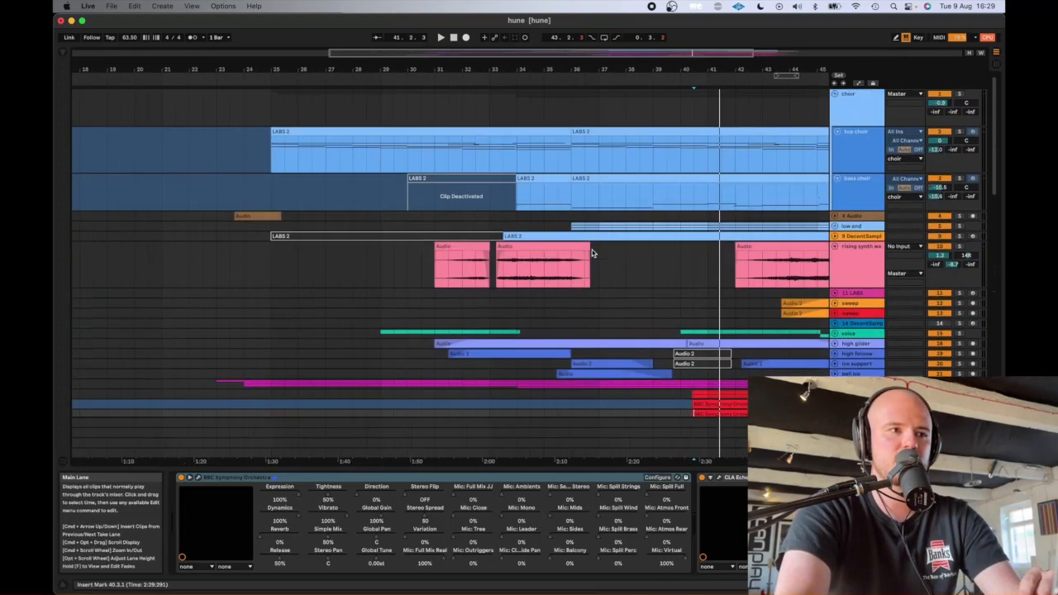
pyautogui.scroll(-4, 592, 250)
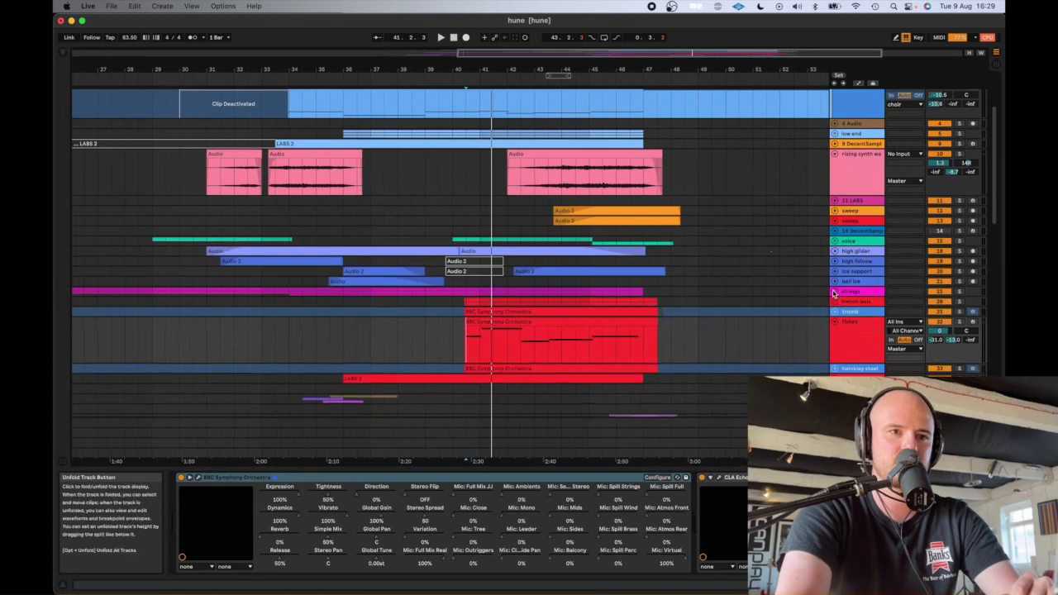
pyautogui.click(835, 293)
pyautogui.click(849, 305)
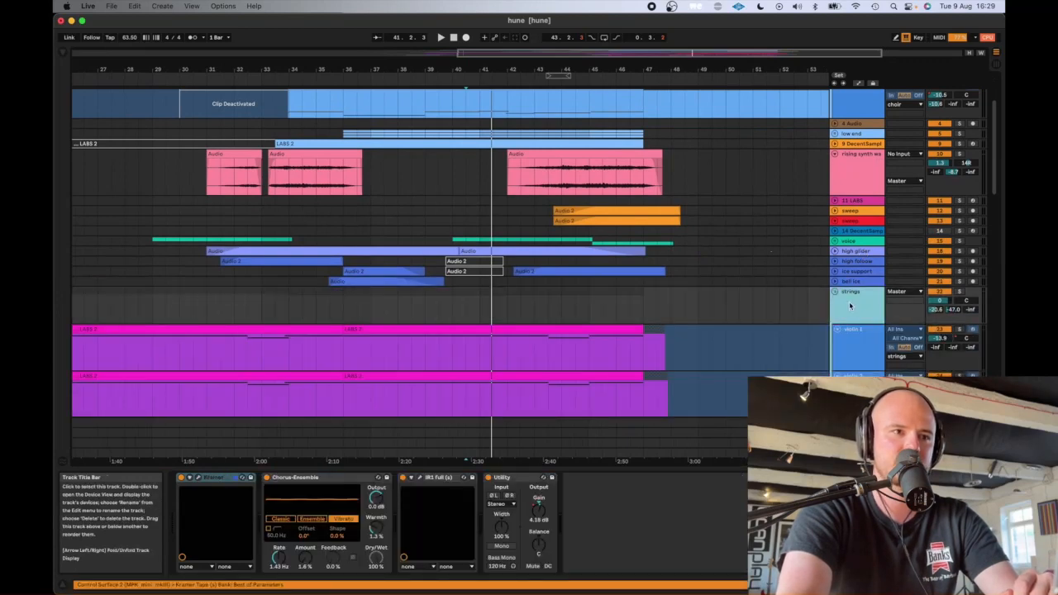
pyautogui.scroll(-6, 685, 332)
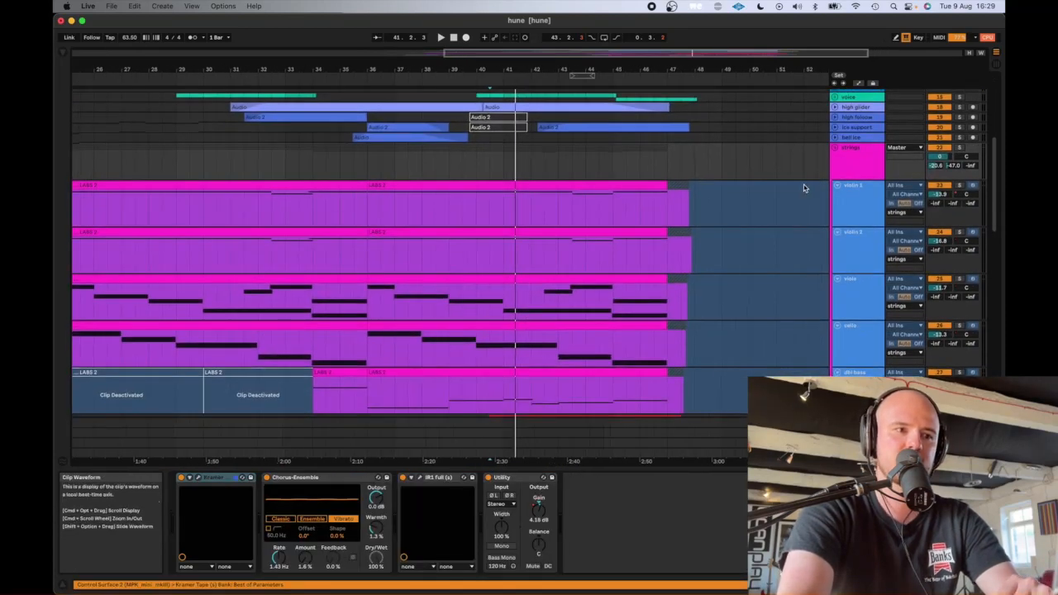
# - Fold the strings group and move on to the DRUMMY BOYS drum tracks
pyautogui.click(835, 149)
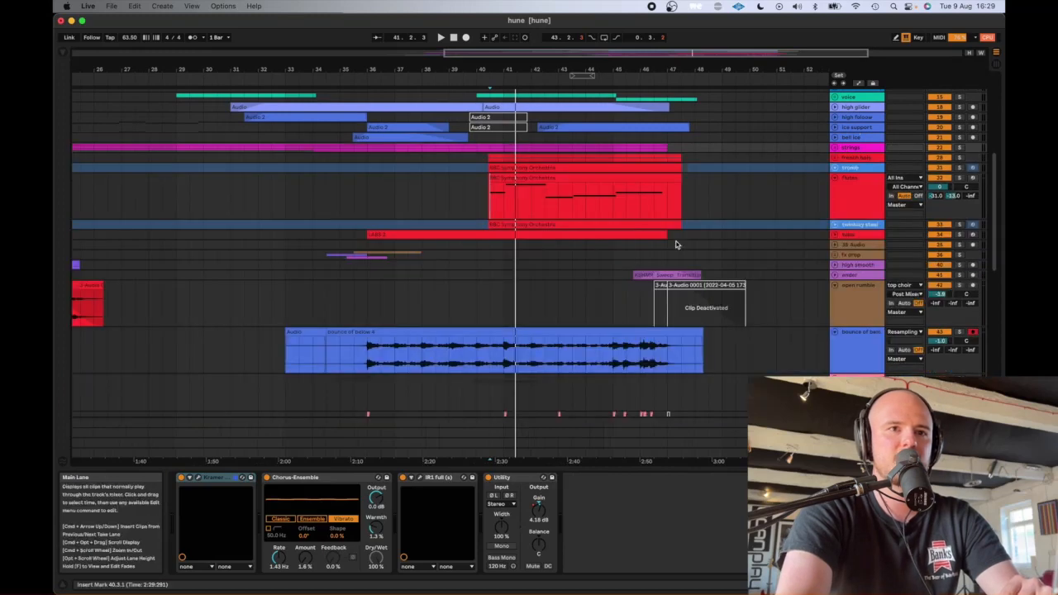
pyautogui.scroll(-3, 675, 241)
pyautogui.scroll(-2, 676, 244)
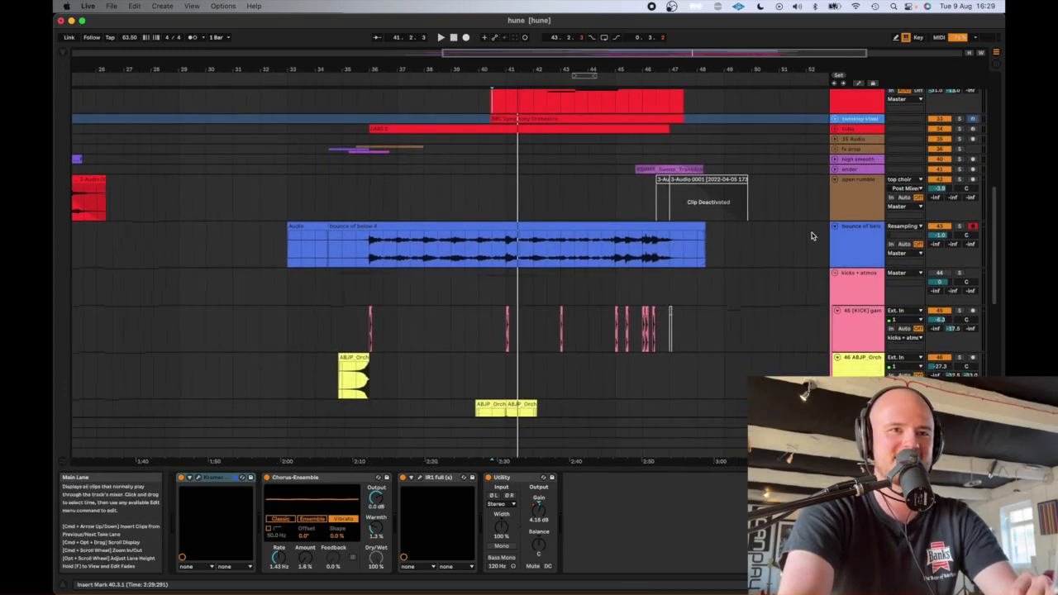
pyautogui.scroll(-10, 756, 280)
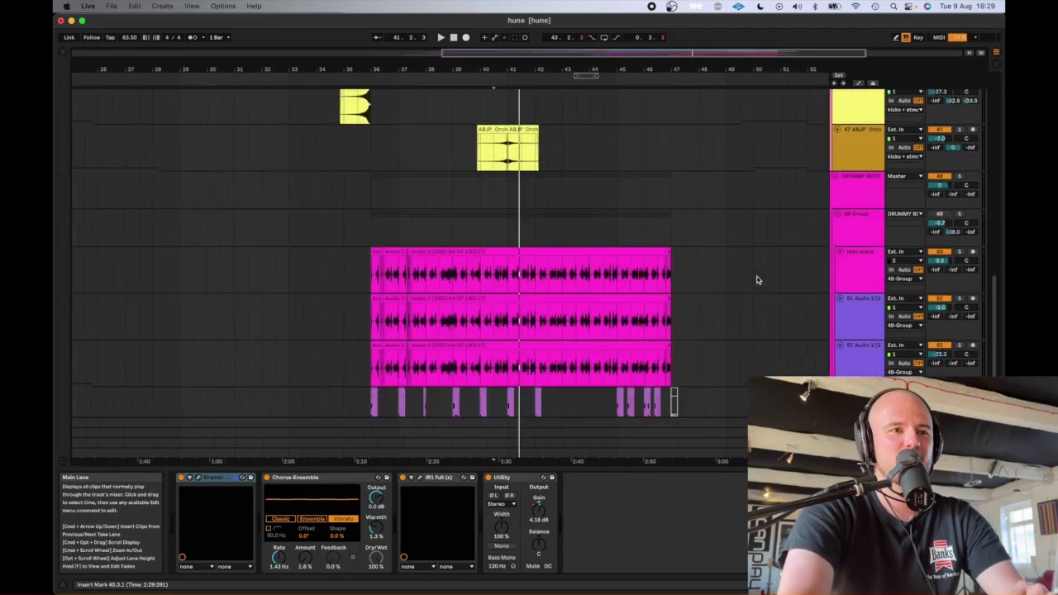
# - Solo the lead snare track and play its recording from position 37.3.1
pyautogui.click(877, 262)
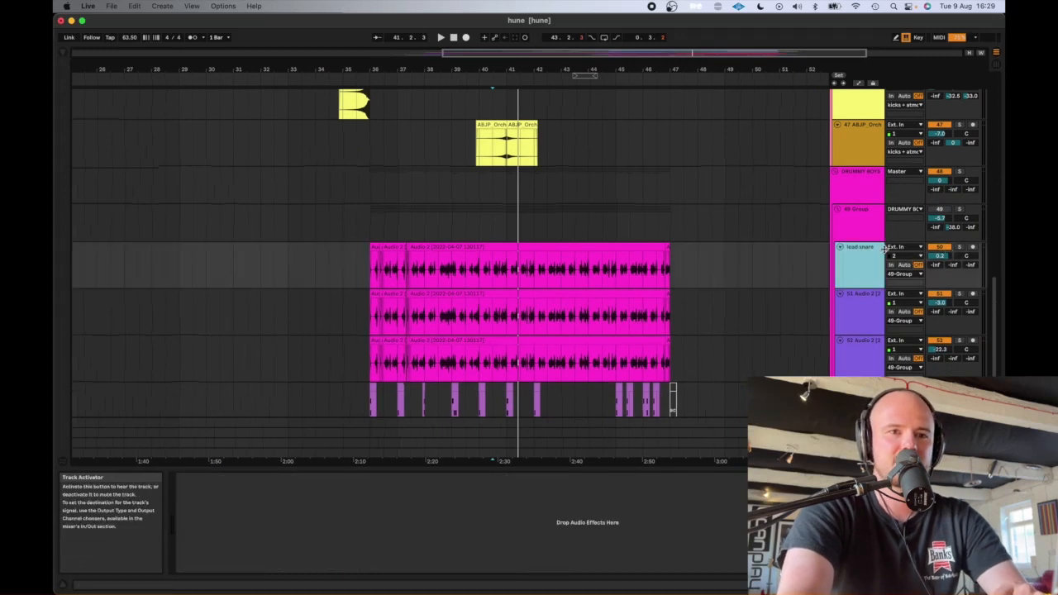
pyautogui.click(959, 247)
pyautogui.scroll(4, 946, 198)
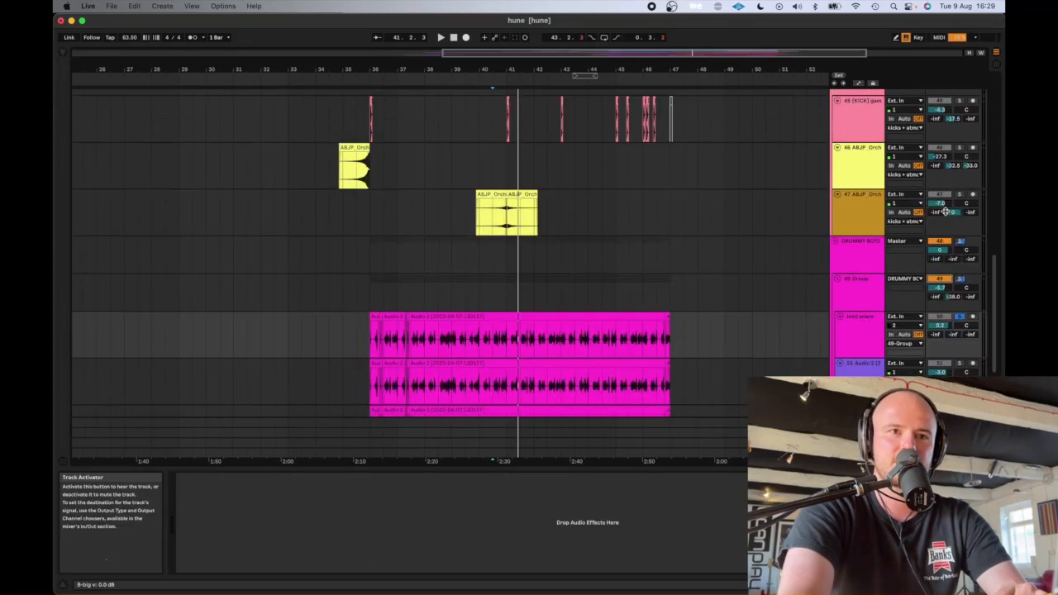
pyautogui.scroll(-5, 784, 297)
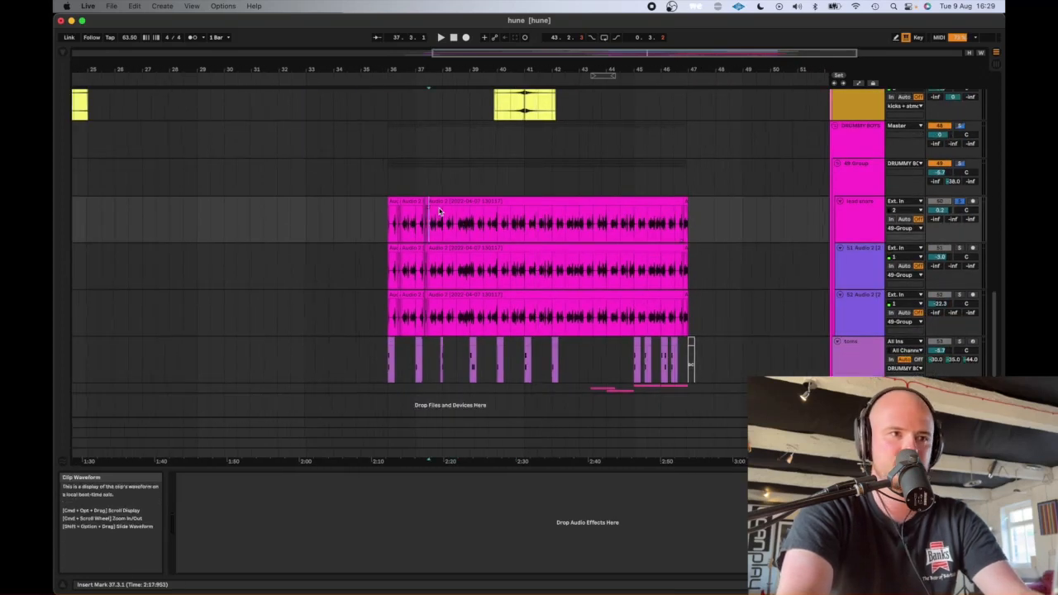
pyautogui.click(439, 203)
pyautogui.press('space')
# - Inspect the device chain of the group holding the lead snare, including its SSL 4000 E console plug-in and Compressor
pyautogui.click(870, 222)
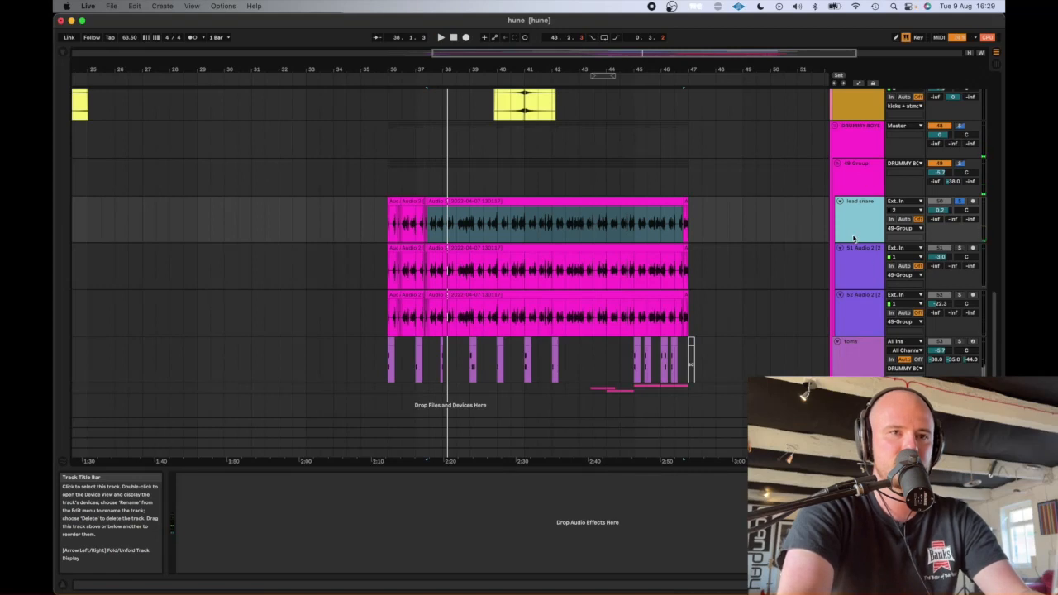
pyautogui.click(859, 176)
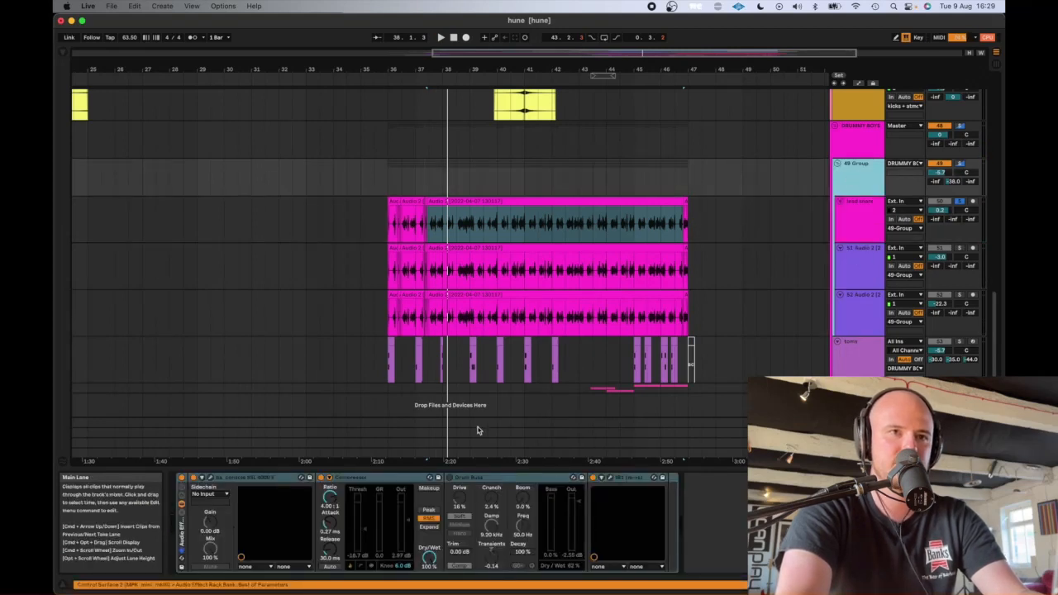
pyautogui.click(255, 478)
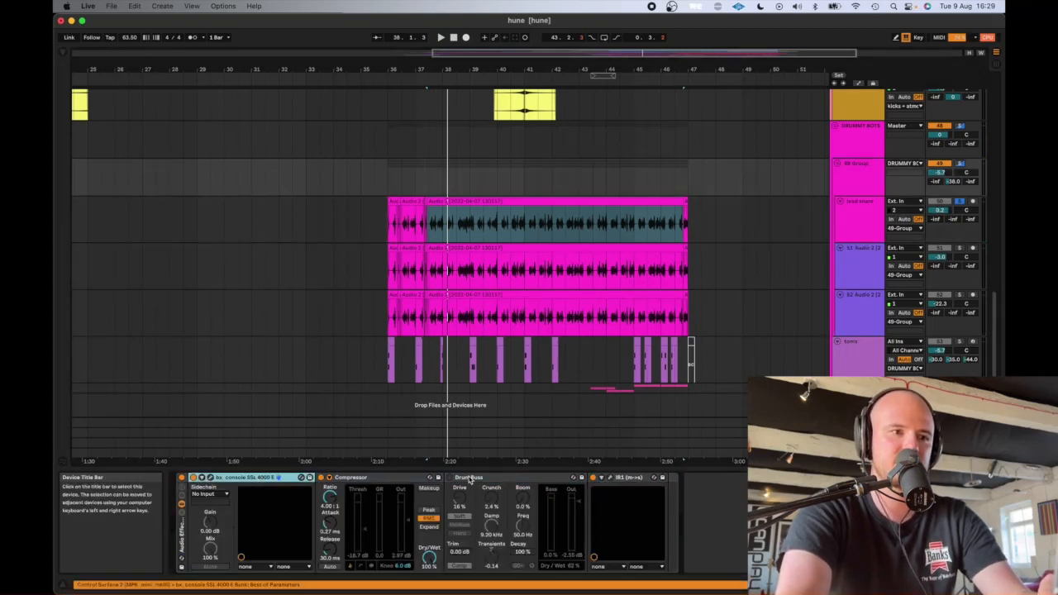
pyautogui.click(370, 478)
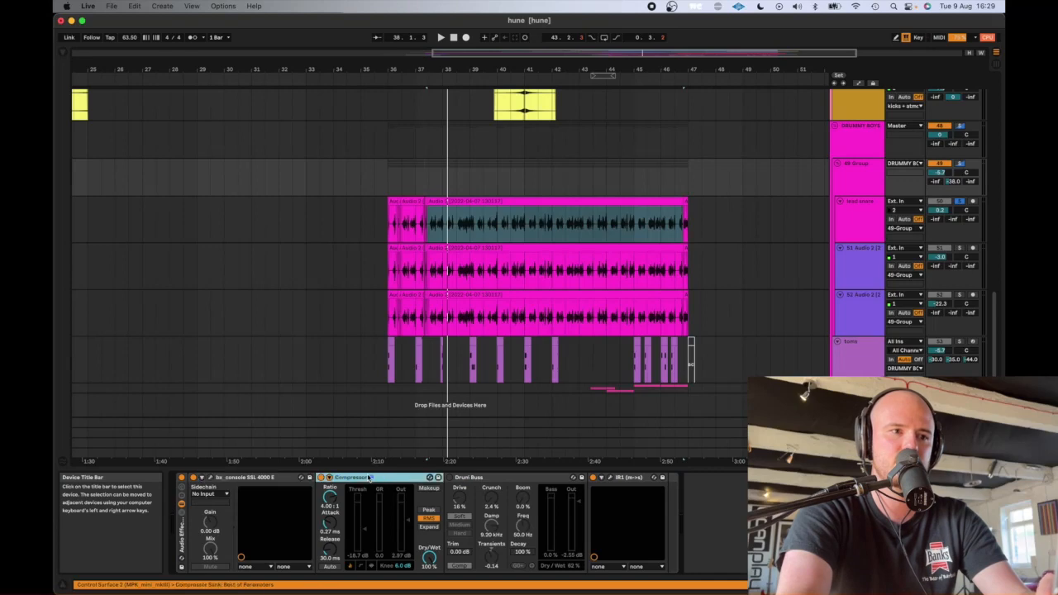
pyautogui.click(425, 223)
pyautogui.scroll(5, 488, 219)
# - Open the recent set ground up.als from the piano sontronics project without saving the changes to hune
pyautogui.click(111, 6)
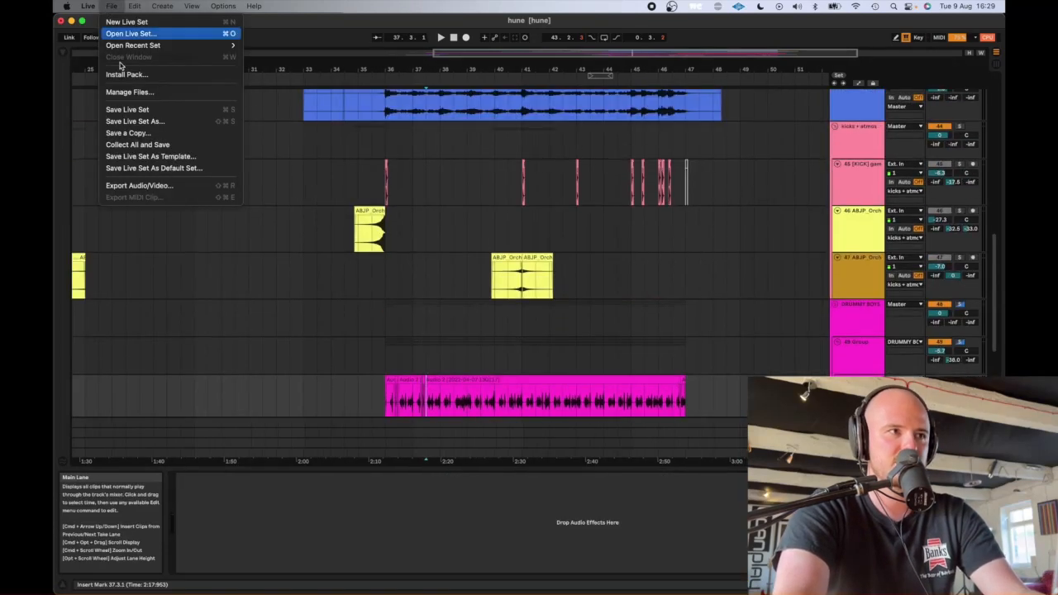
pyautogui.moveTo(132, 46)
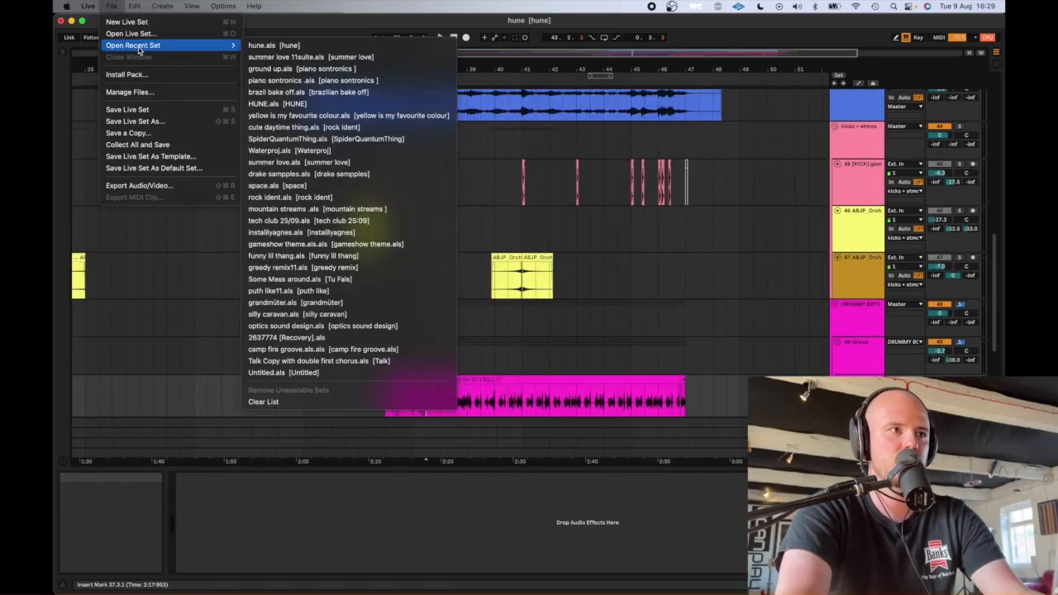
pyautogui.click(271, 70)
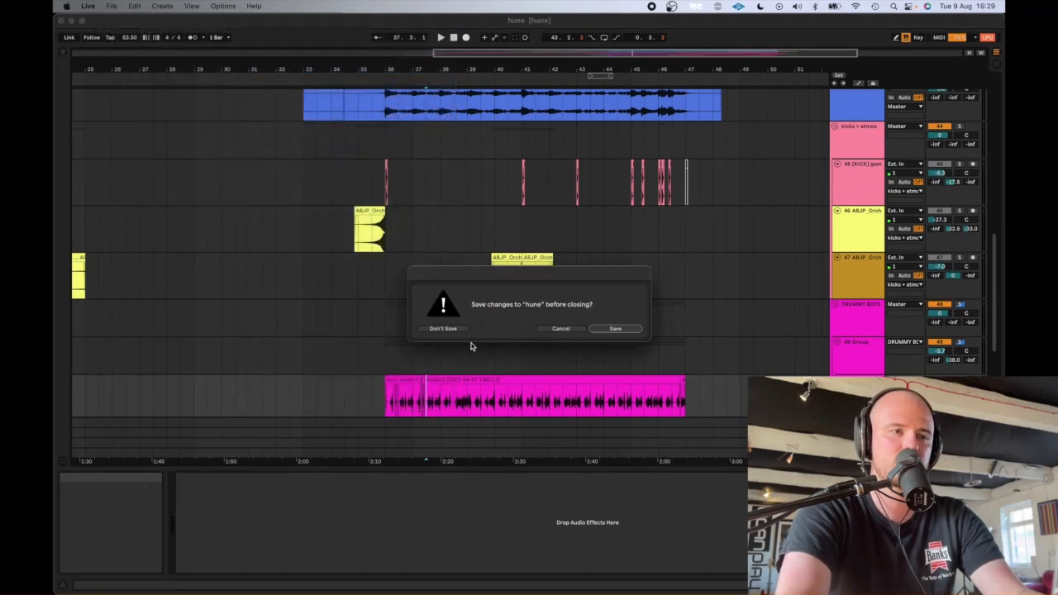
pyautogui.click(444, 329)
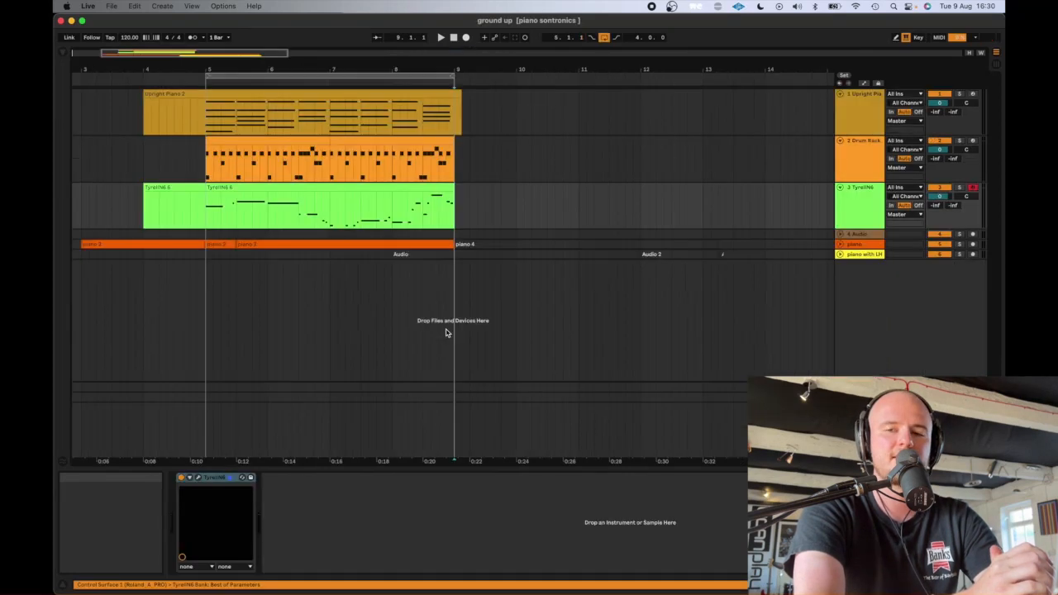
# - Unfold the piano audio track to show its waveform, and solo it
pyautogui.scroll(5, 293, 246)
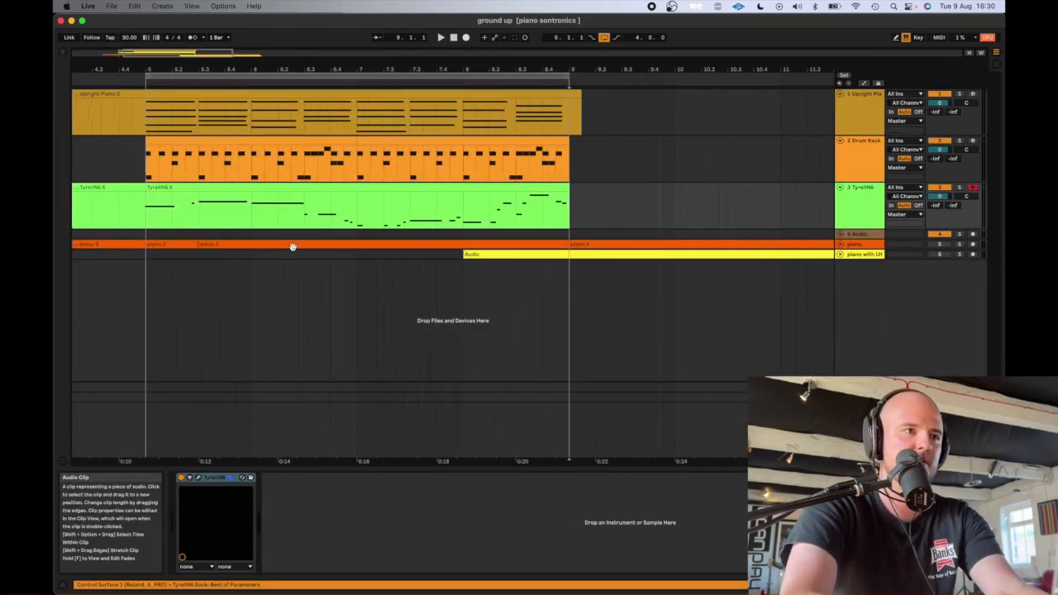
pyautogui.hscroll(-5, 293, 246)
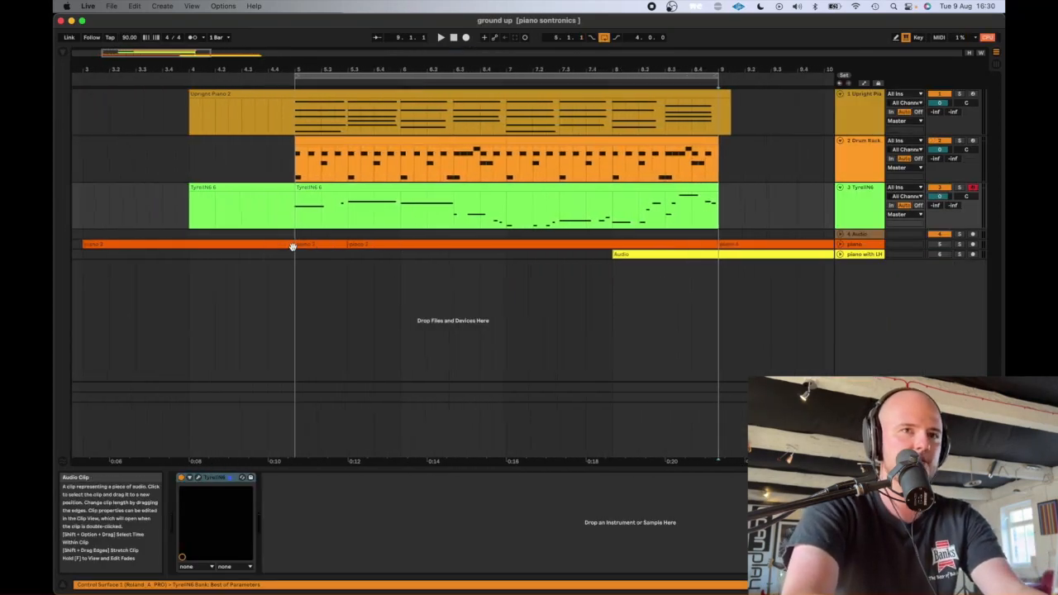
pyautogui.click(840, 244)
pyautogui.click(862, 278)
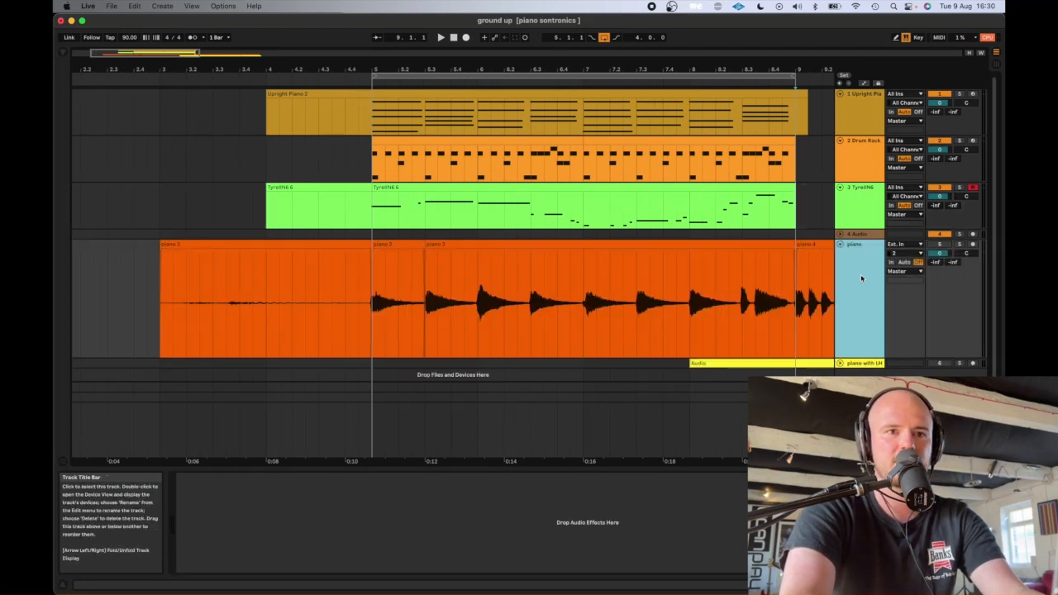
pyautogui.click(939, 244)
pyautogui.click(959, 245)
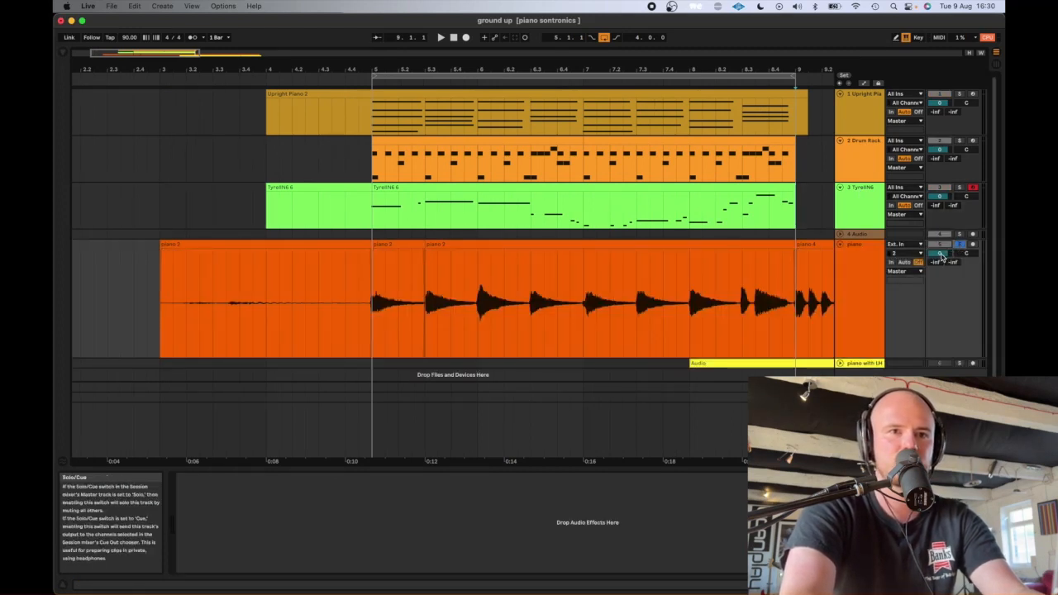
# - Play a short section of the soloed piano recording from position 5.1.1
pyautogui.click(374, 309)
pyautogui.press('space')
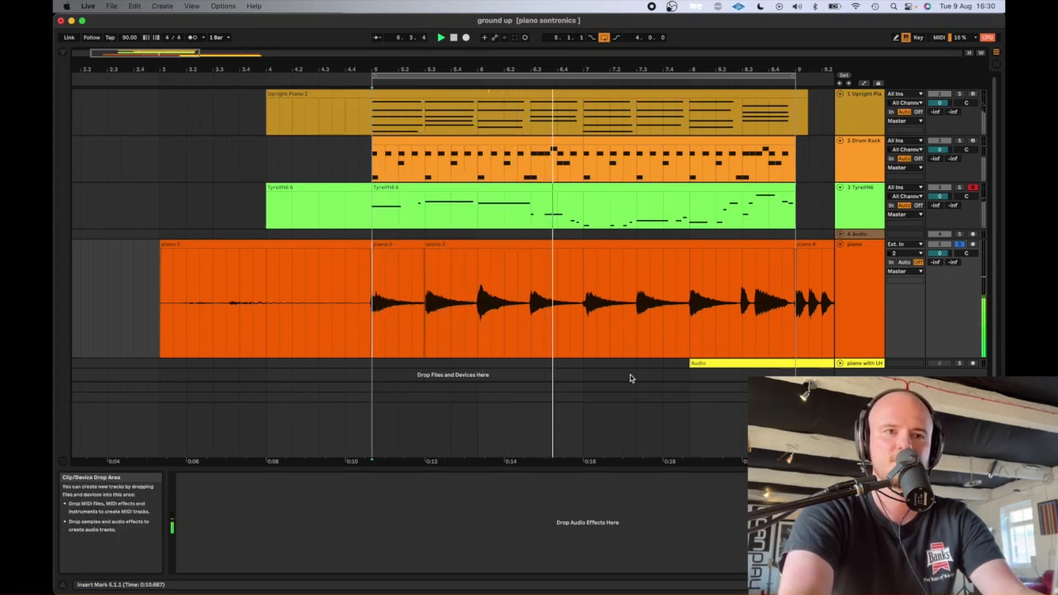
pyautogui.click(853, 288)
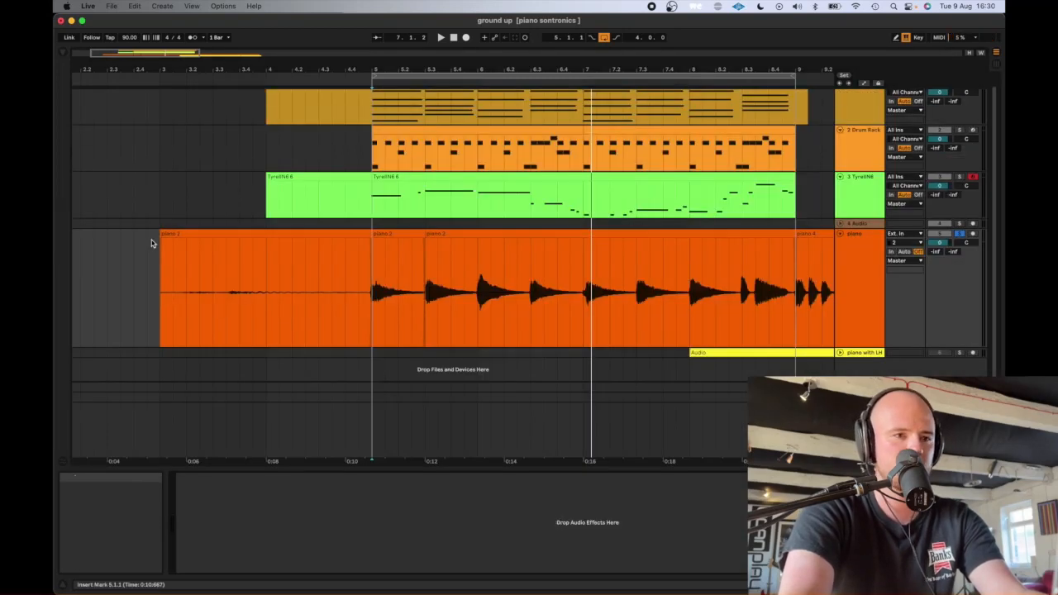
# - Browse the built-in audio effects and add EQ Eight to the piano track
pyautogui.click(64, 54)
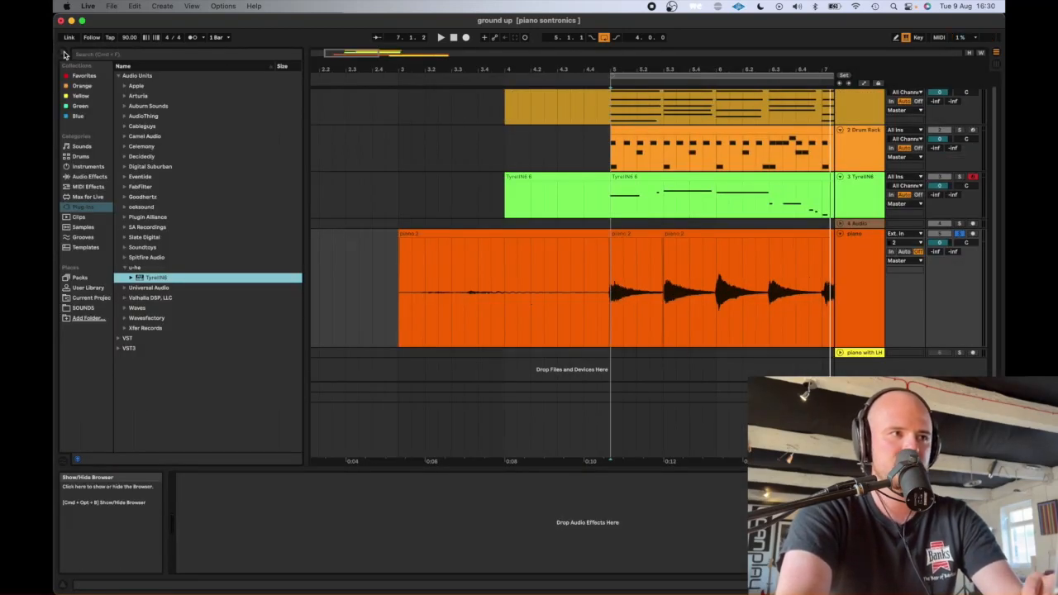
pyautogui.click(95, 208)
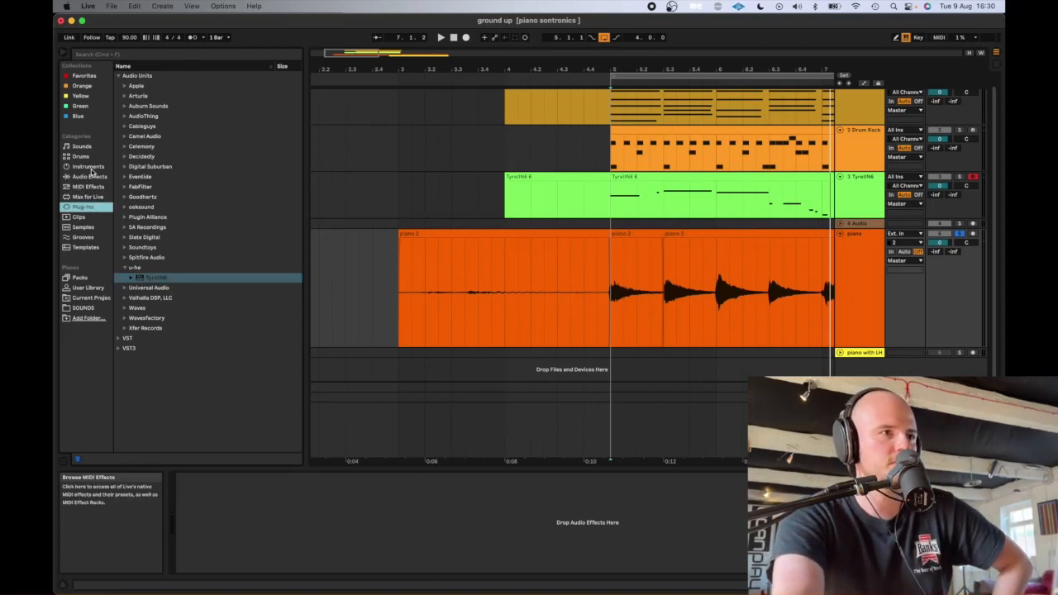
pyautogui.click(99, 177)
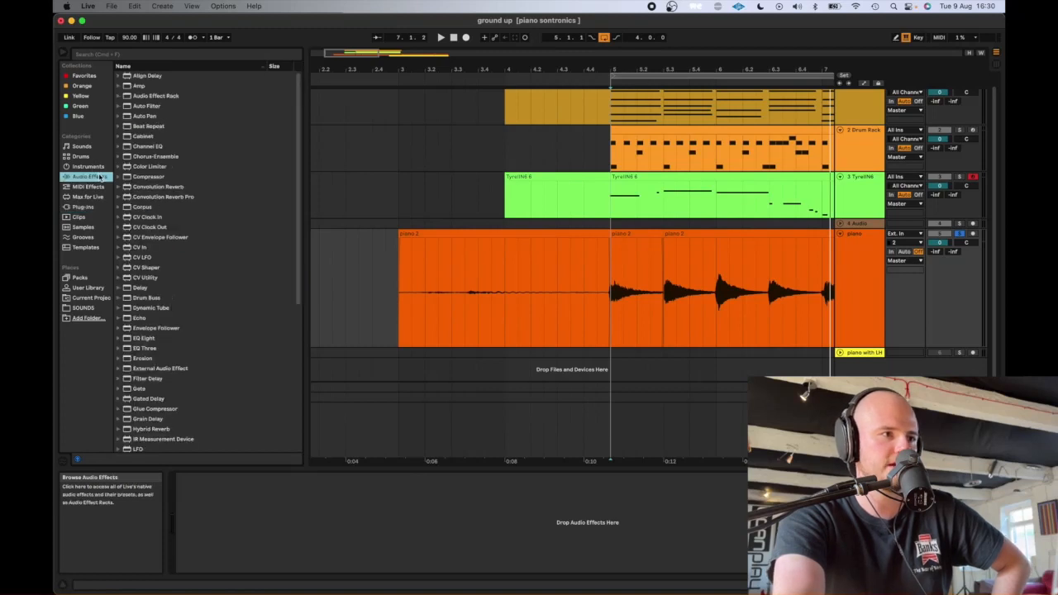
pyautogui.scroll(-10, 186, 389)
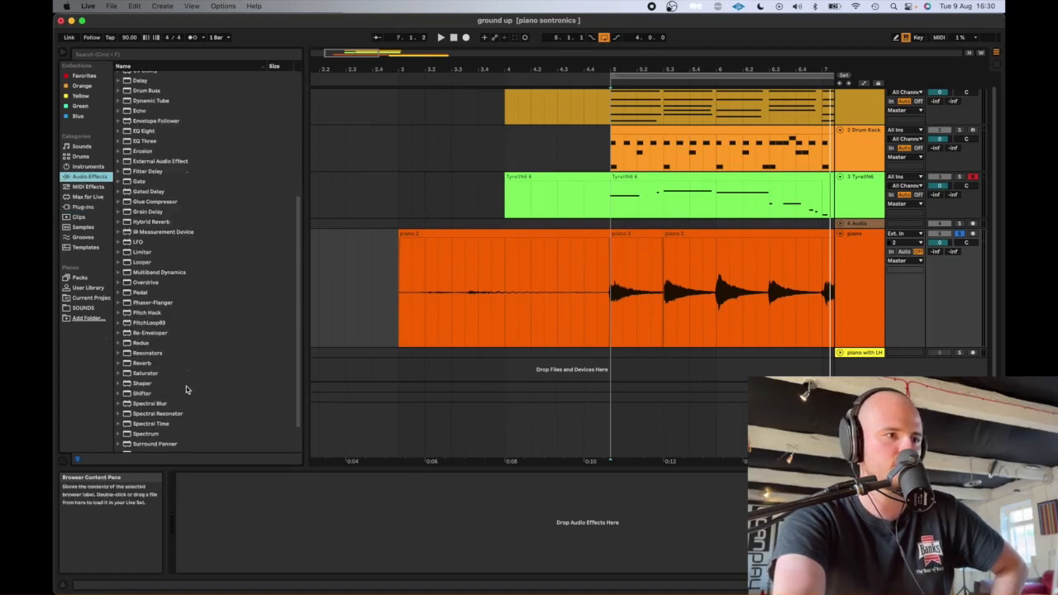
pyautogui.scroll(10, 186, 389)
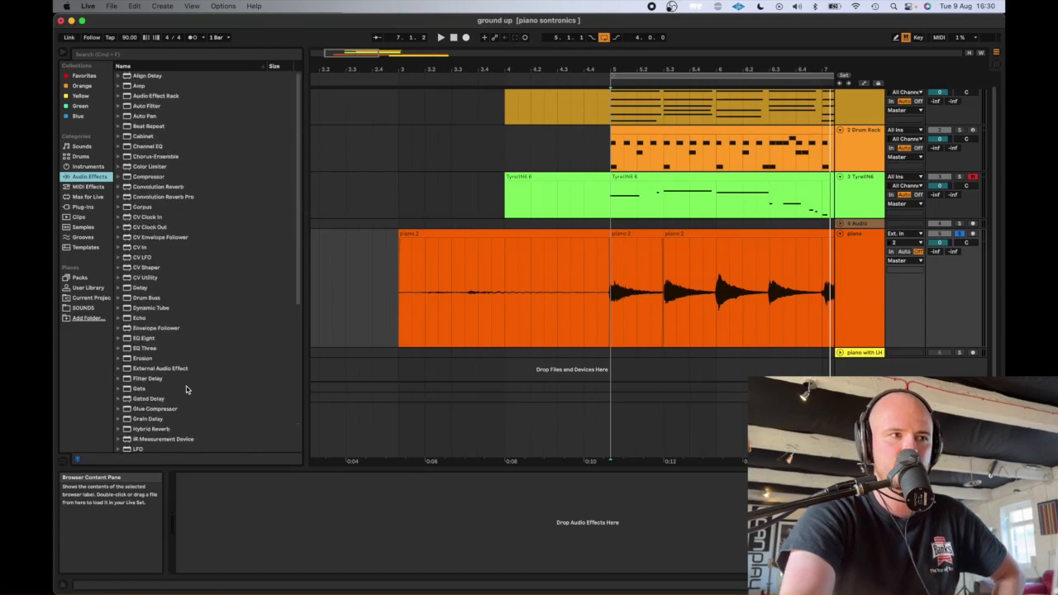
pyautogui.click(140, 338)
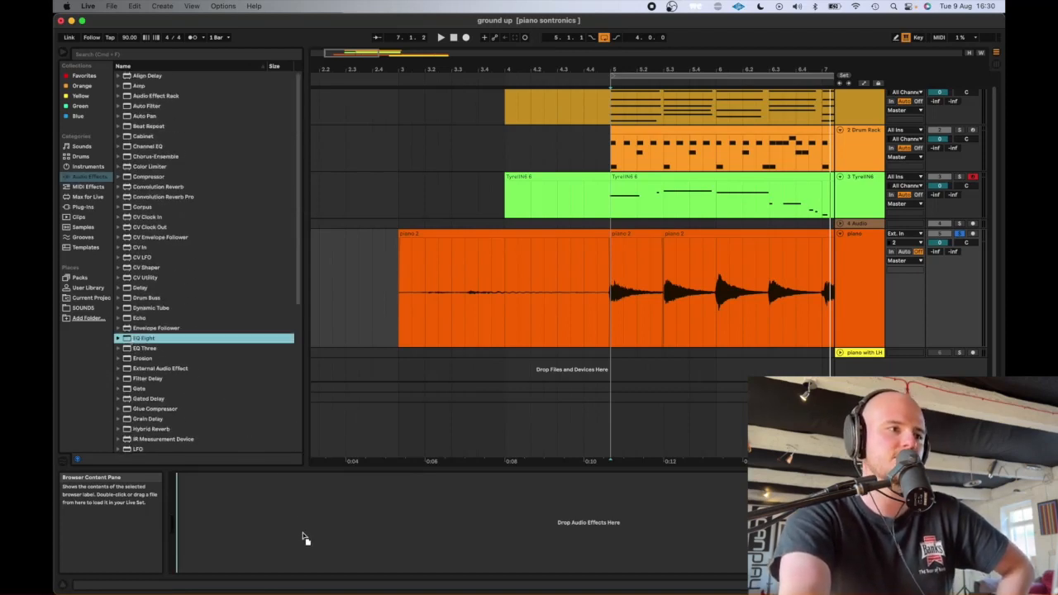
pyautogui.moveTo(302, 536); pyautogui.dragTo(302, 537)
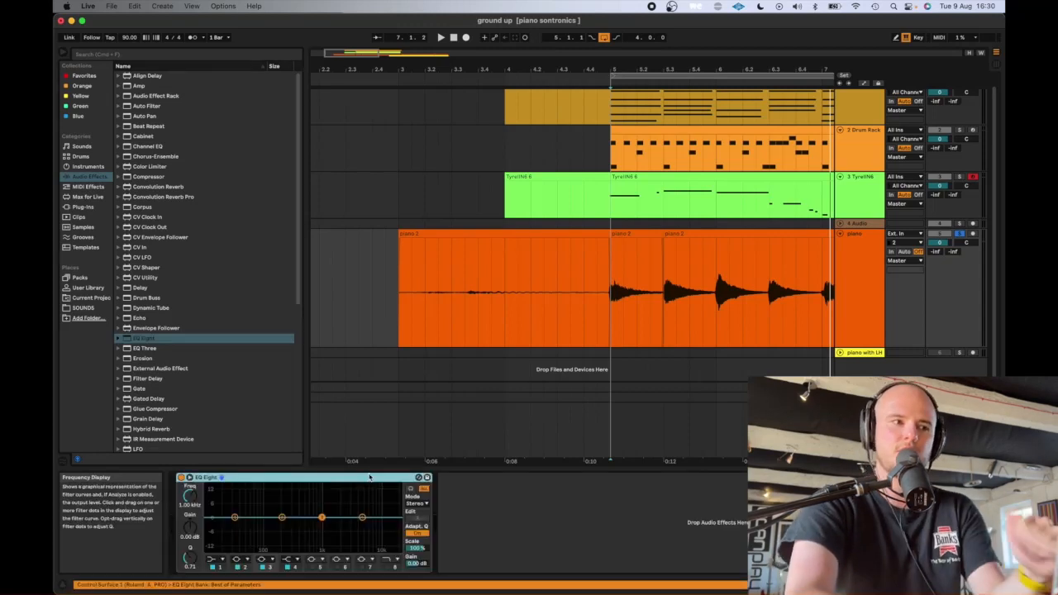
# - Switch EQ Eight to its expanded view and enlarge the frequency display
pyautogui.click(189, 478)
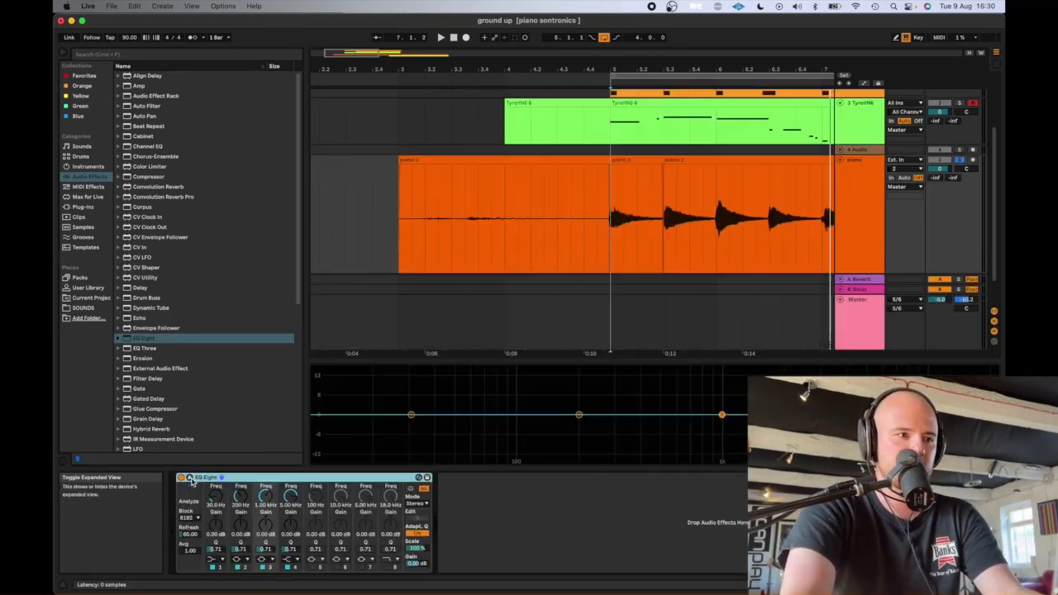
pyautogui.click(189, 478)
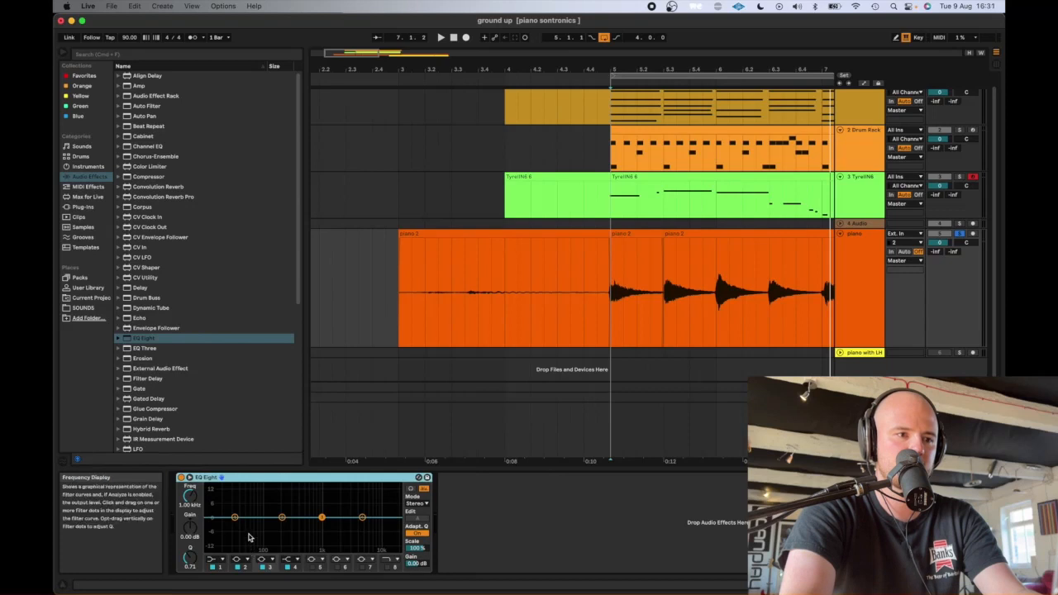
pyautogui.click(189, 477)
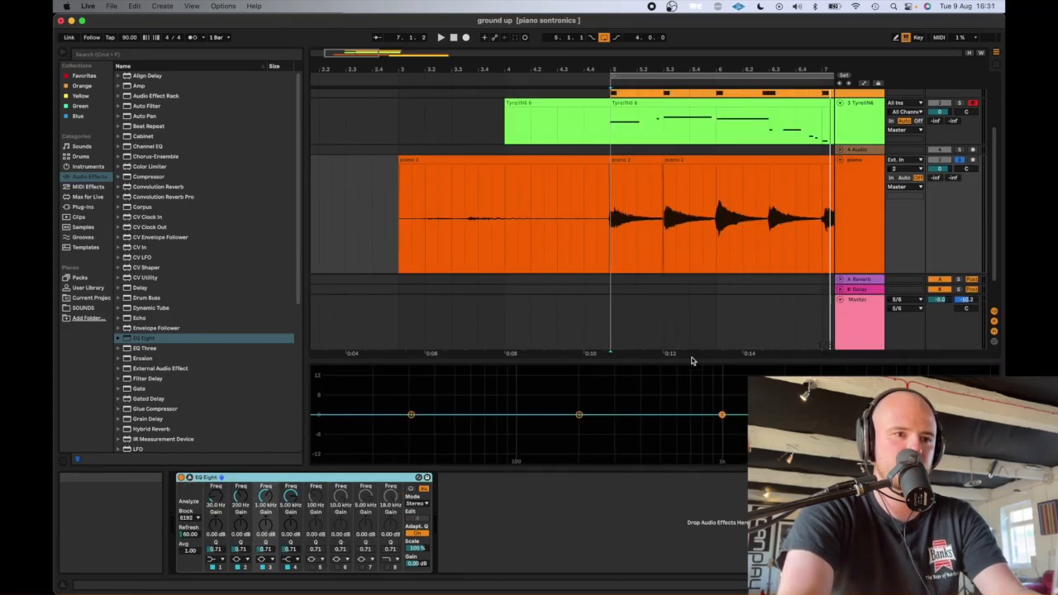
pyautogui.moveTo(690, 359); pyautogui.dragTo(689, 269)
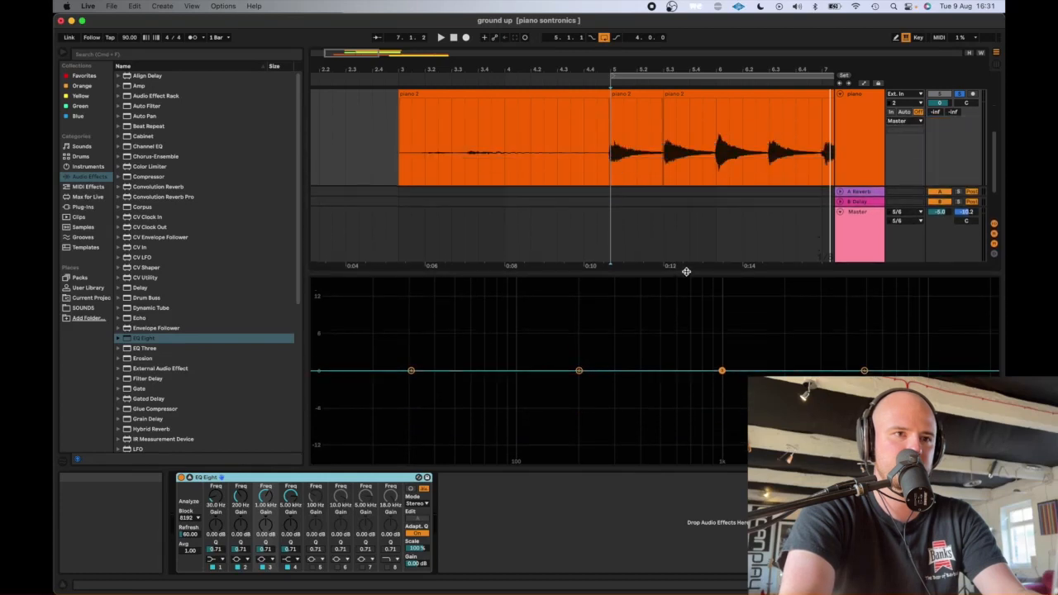
# - Play the soloed piano twice from 5.1.1 to examine its frequency spectrum in EQ Eight
pyautogui.press('space')
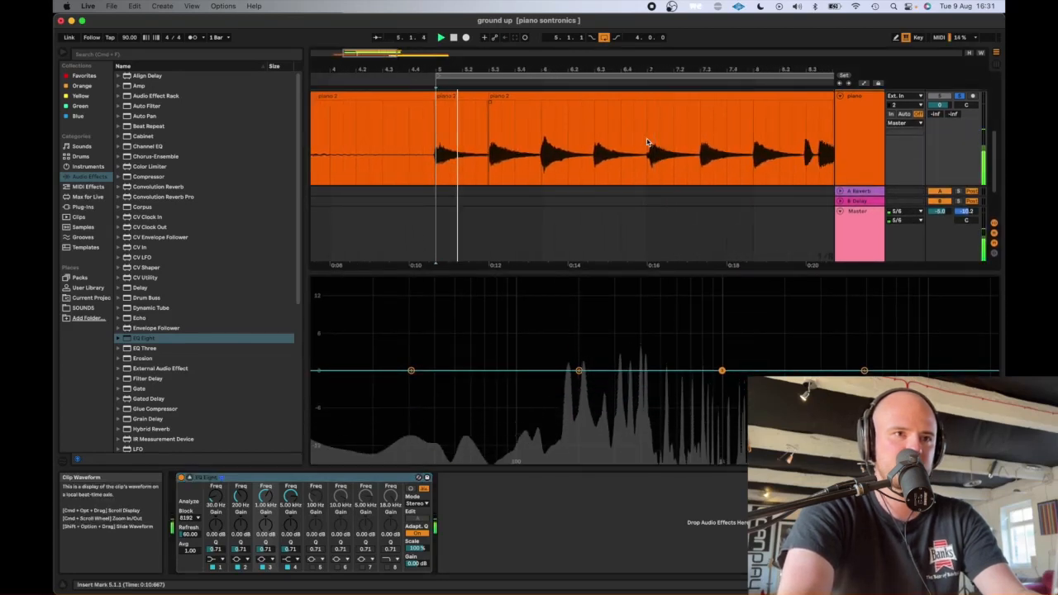
pyautogui.press('space')
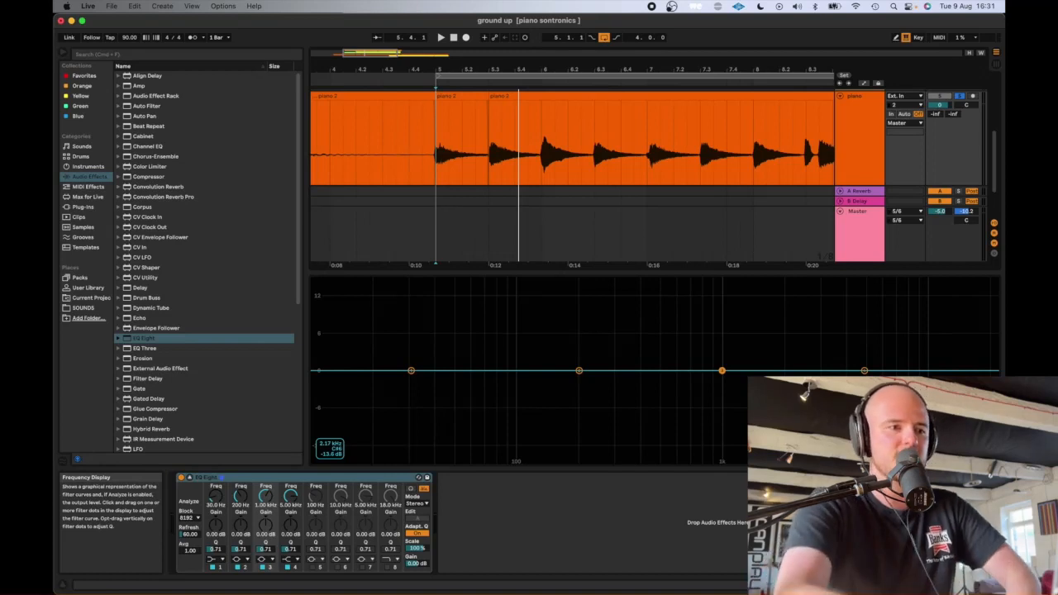
pyautogui.press('space')
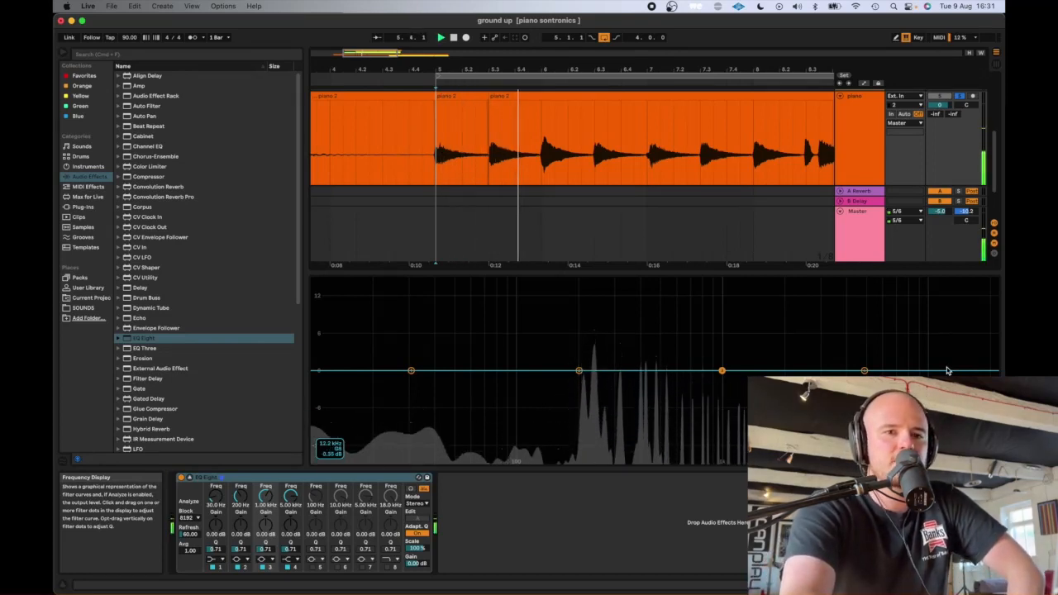
pyautogui.press('space')
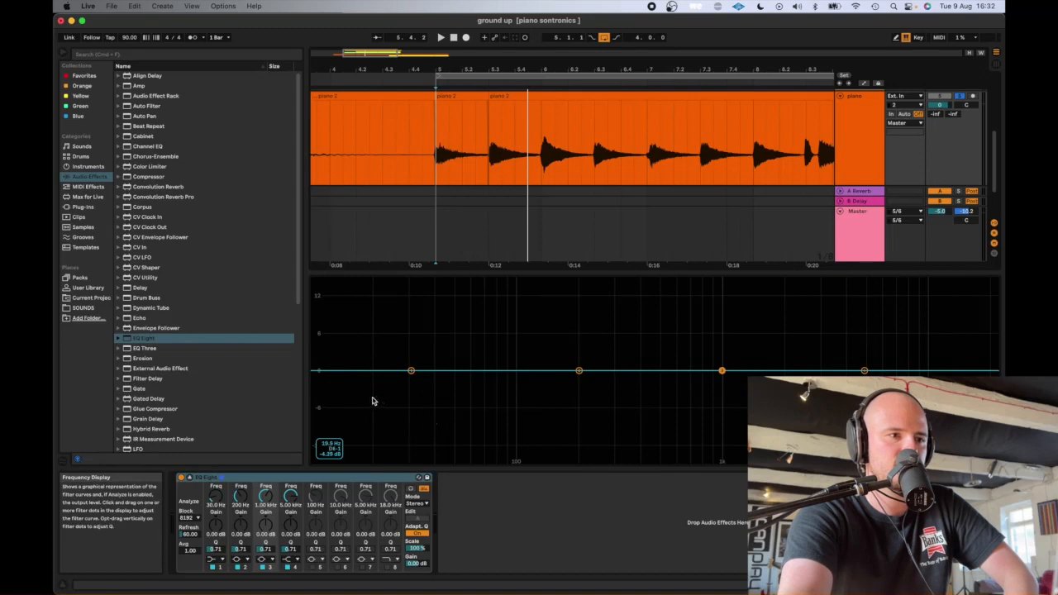
# - Play the soloed piano from 5.1.1 into bar 8 to check the low end of its spectrum in EQ Eight
pyautogui.press('space')
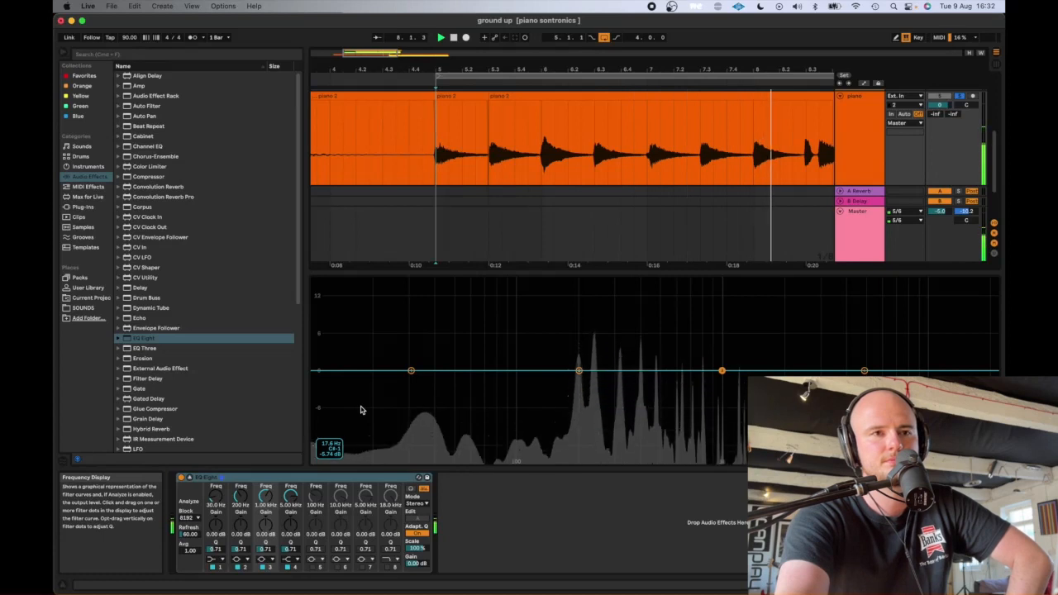
pyautogui.press('space')
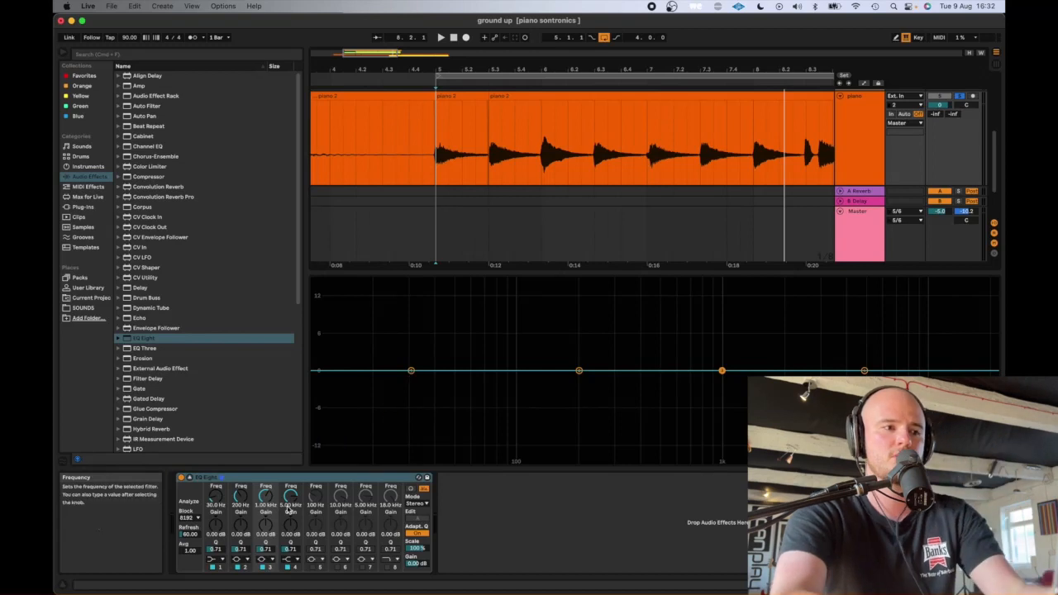
# - Change EQ Eight's band 1 to a low-cut filter at about 145 Hz and audition it on the piano
pyautogui.click(220, 559)
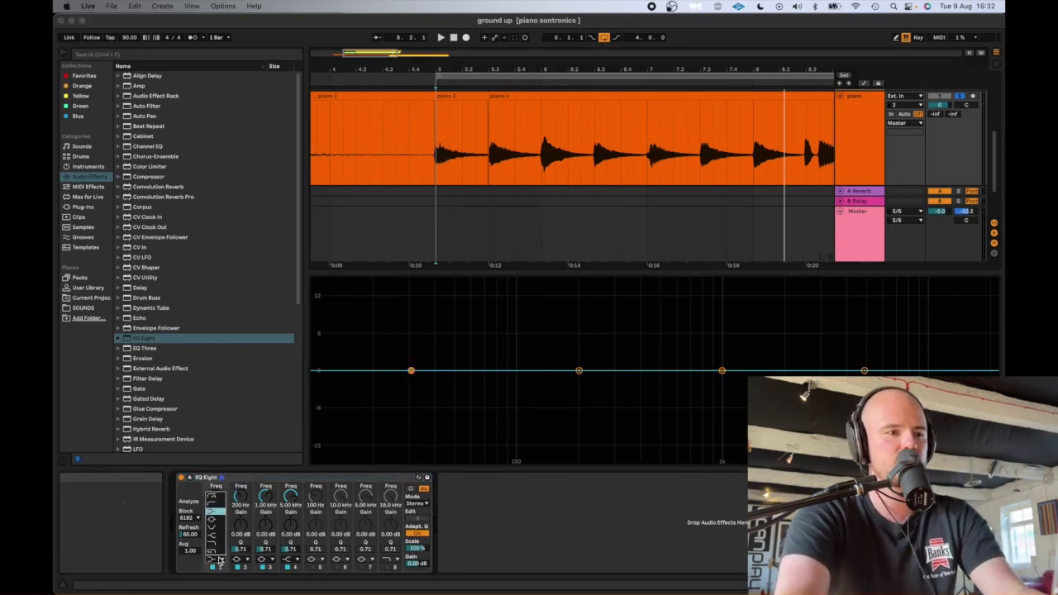
pyautogui.click(215, 512)
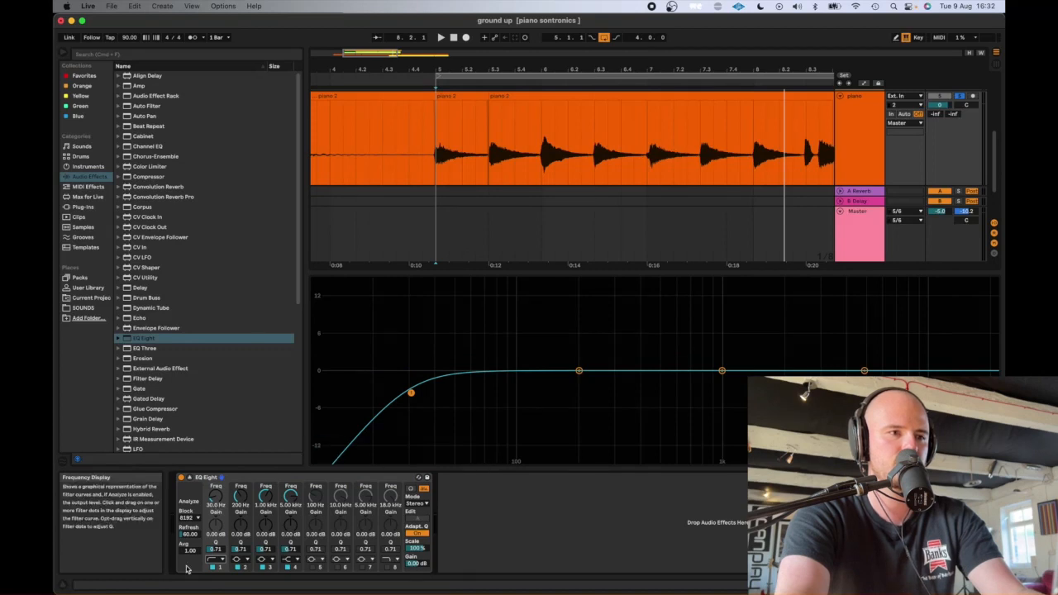
pyautogui.click(215, 560)
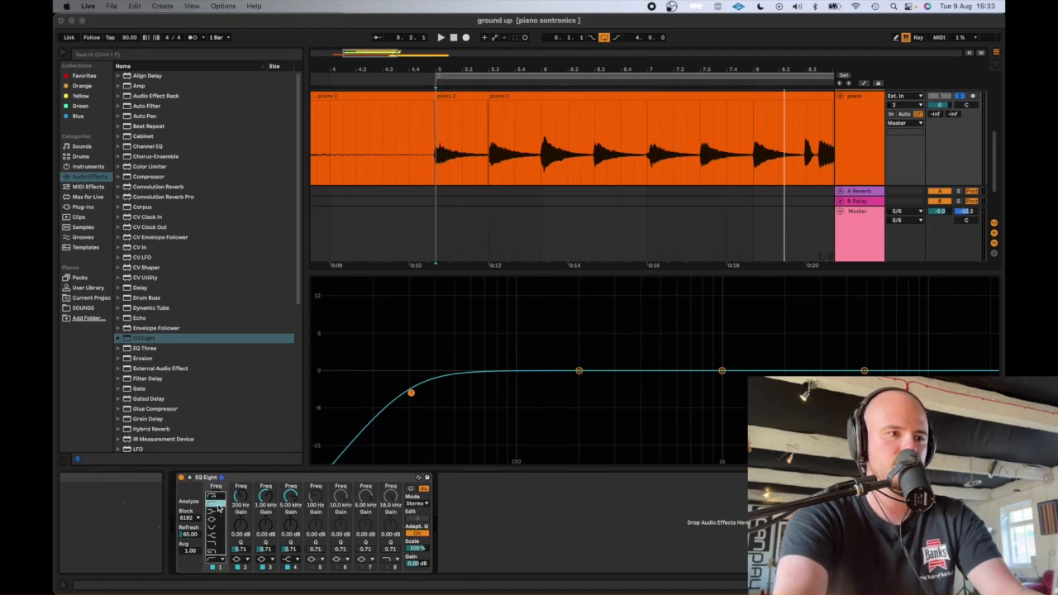
pyautogui.click(216, 533)
pyautogui.moveTo(415, 397); pyautogui.dragTo(550, 389)
pyautogui.press('space')
pyautogui.press('space')
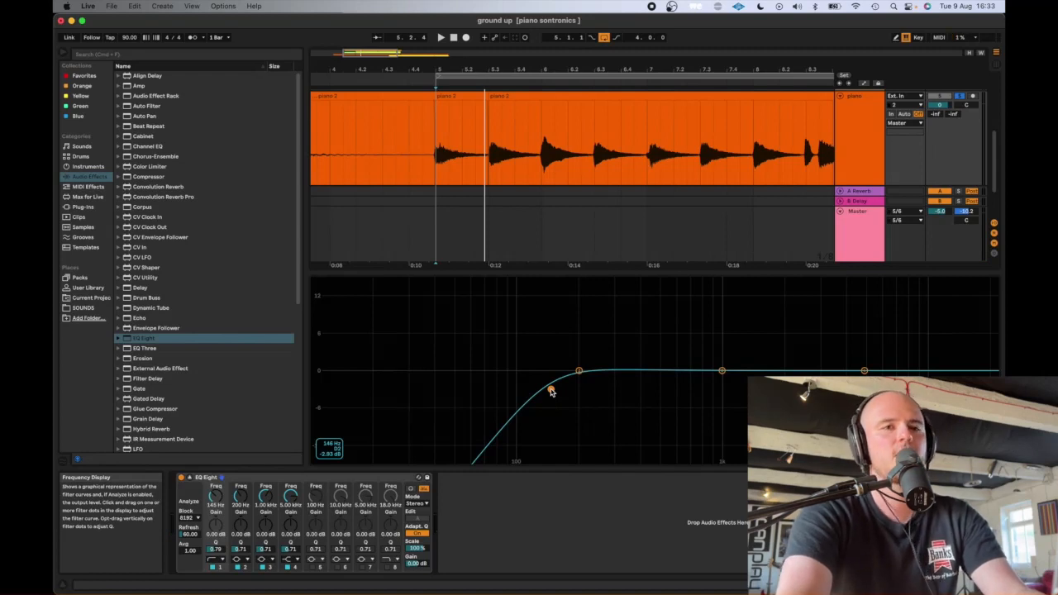
# - Move the band 1 low cut down to about 38 Hz with a strong resonant peak and play the piano through it
pyautogui.moveTo(551, 392); pyautogui.dragTo(432, 334)
pyautogui.press('space')
pyautogui.press('space')
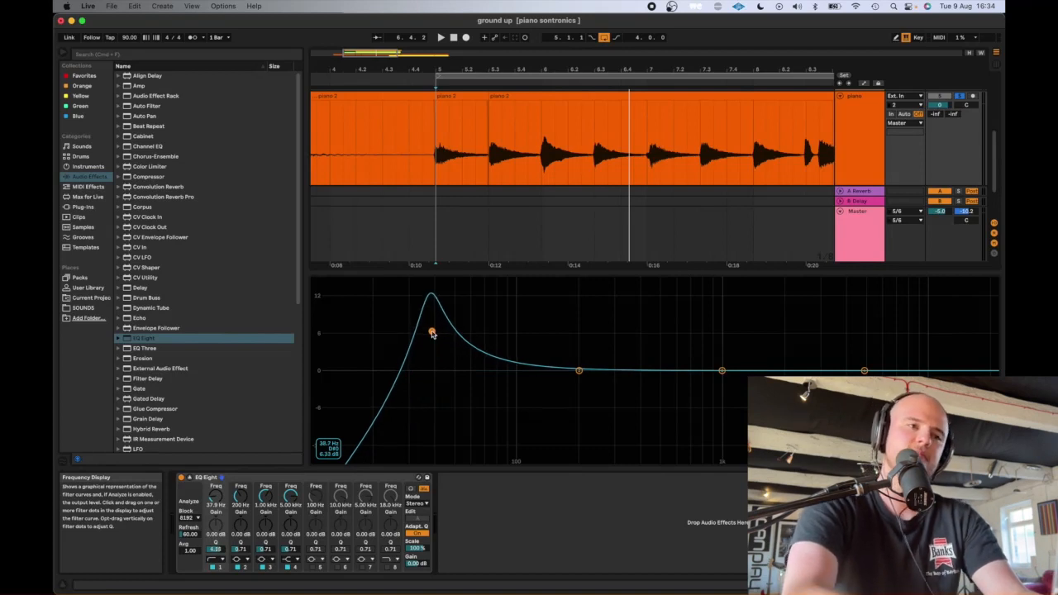
# - Bring the band 1 low cut back up to 145 Hz with a Q of 0.77 and play the piano briefly
pyautogui.moveTo(431, 333); pyautogui.dragTo(498, 387)
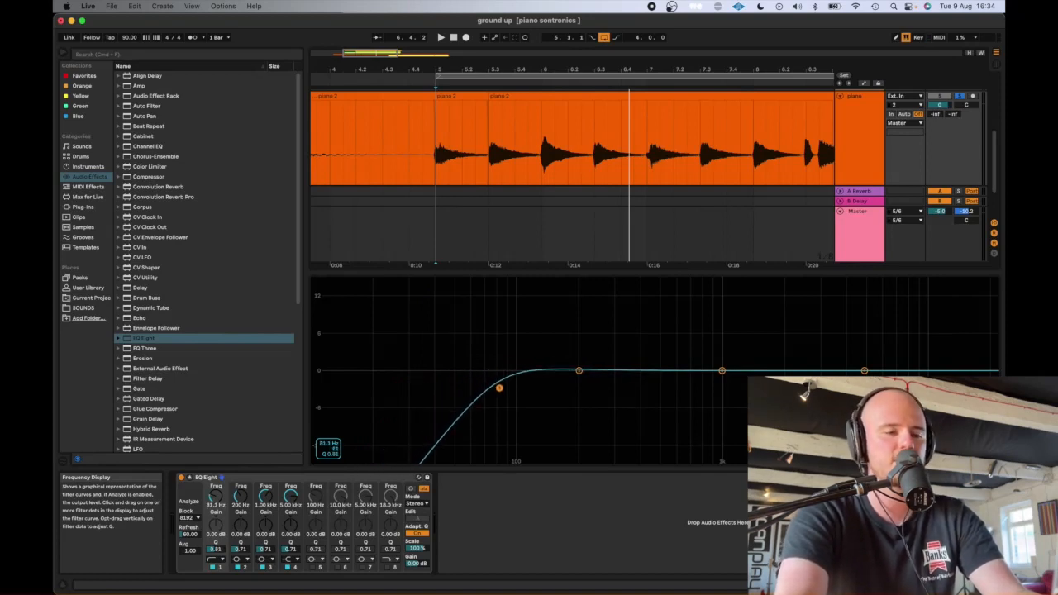
pyautogui.moveTo(499, 387); pyautogui.dragTo(538, 388)
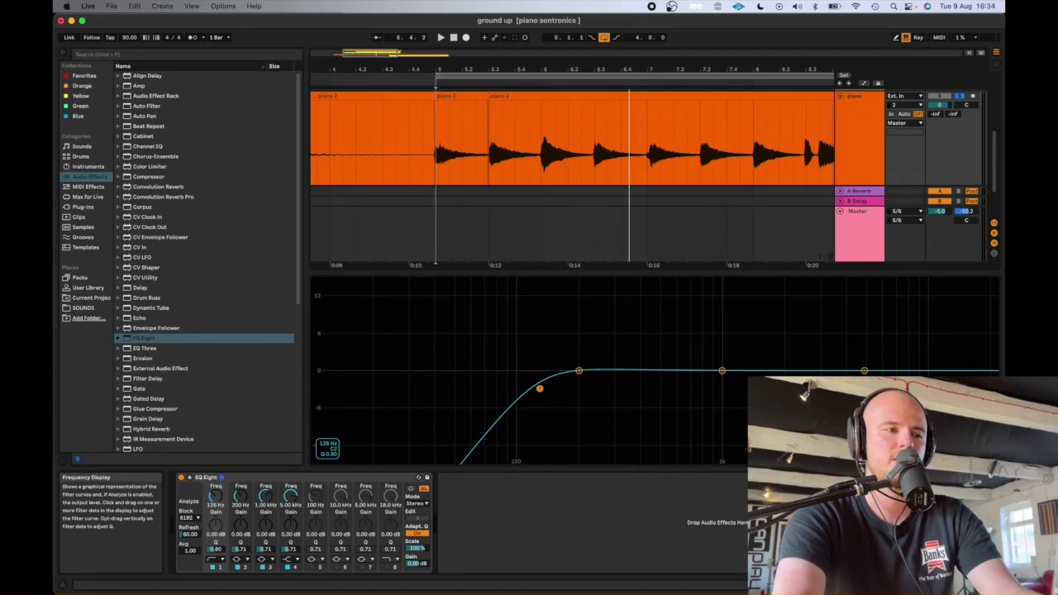
pyautogui.moveTo(539, 386); pyautogui.dragTo(555, 389)
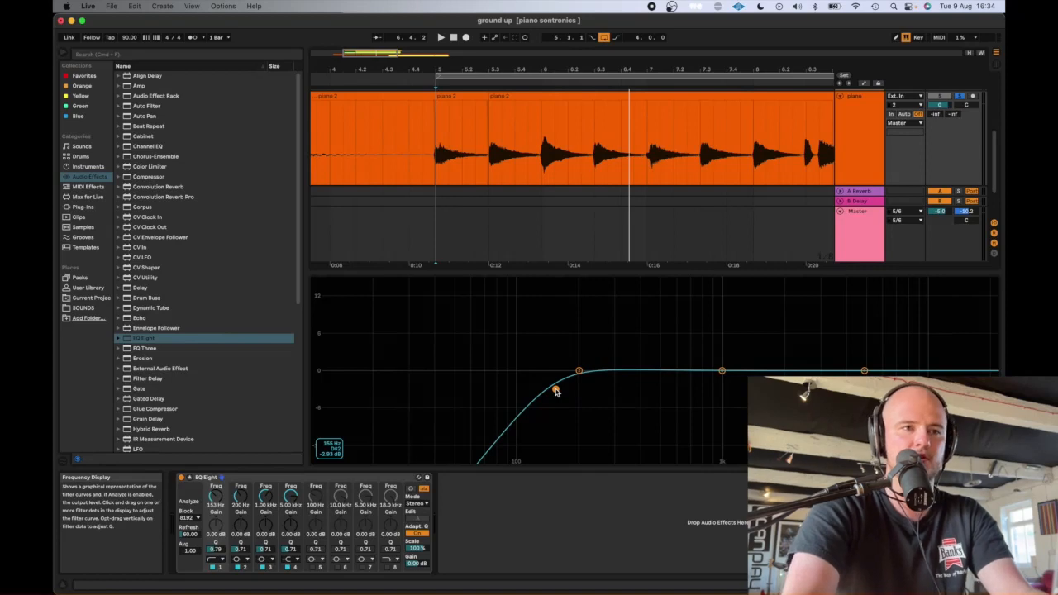
pyautogui.moveTo(556, 392); pyautogui.dragTo(558, 388)
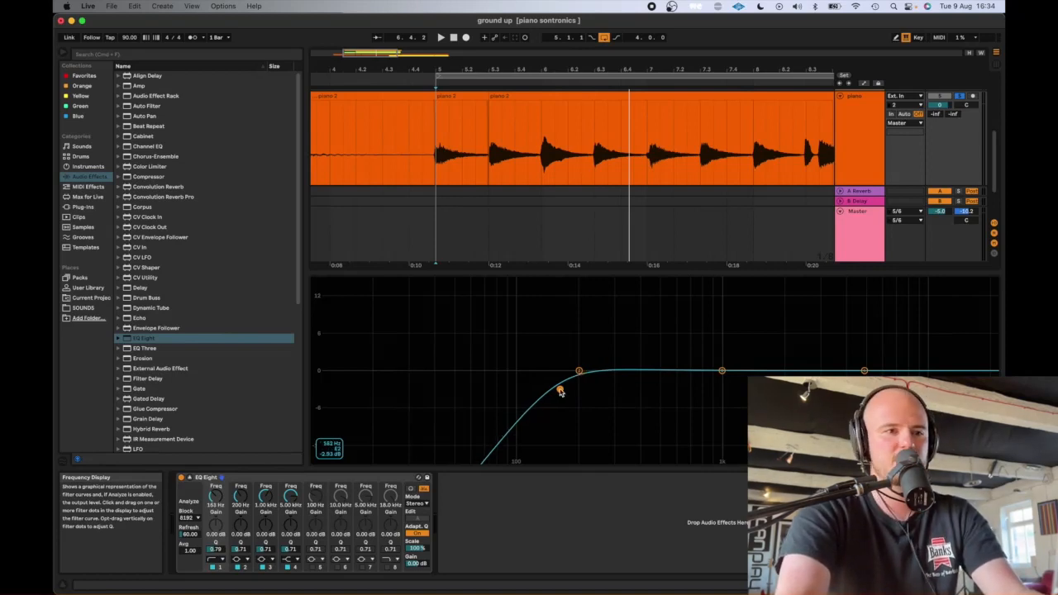
pyautogui.moveTo(560, 388)
pyautogui.mouseDown()
pyautogui.moveTo(517, 387)
pyautogui.moveTo(551, 390)
pyautogui.mouseUp()
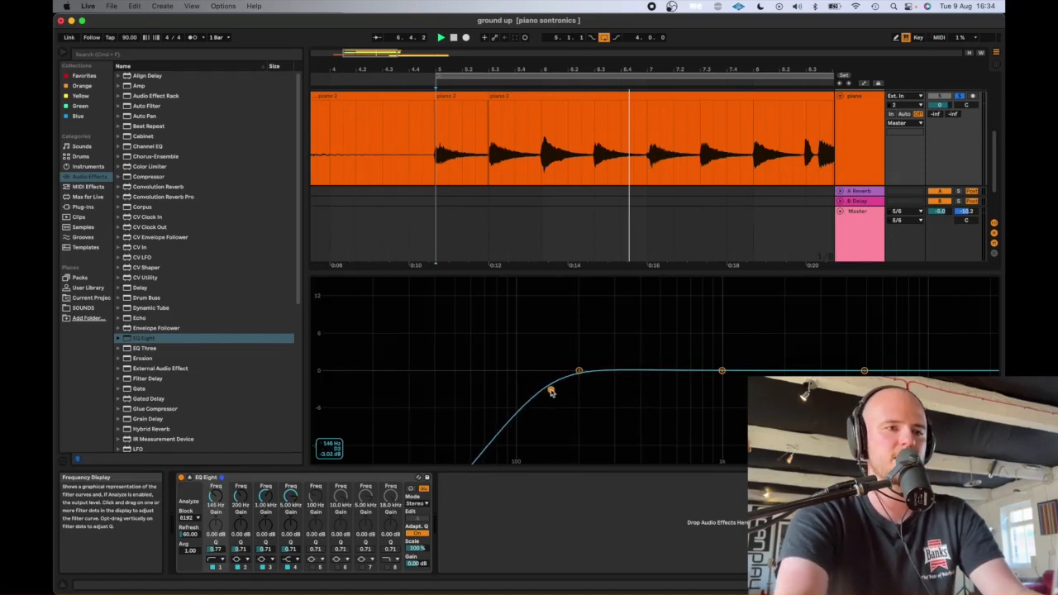
pyautogui.press('space')
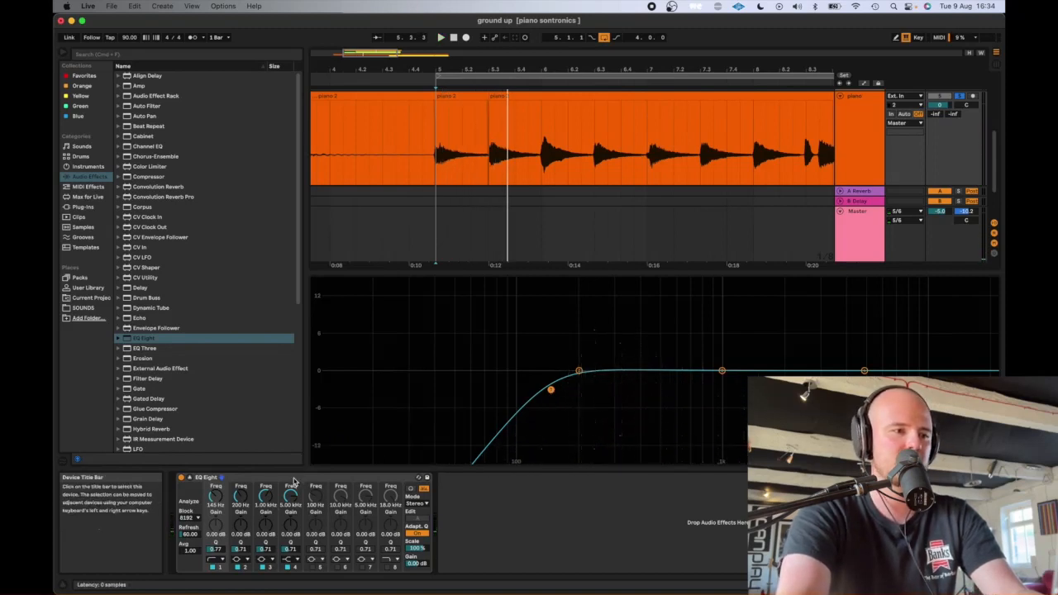
# - Boost band 3, sweep its peak to about 3.43 kHz over the playing piano, and narrow its Q to about 9
pyautogui.moveTo(720, 369); pyautogui.dragTo(667, 296)
pyautogui.press('space')
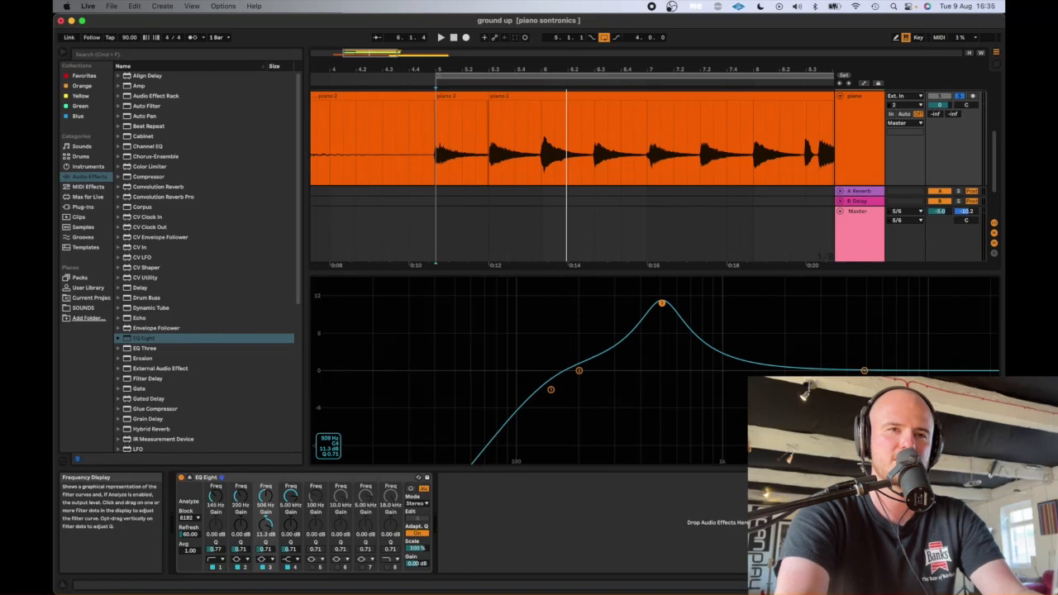
pyautogui.press('space')
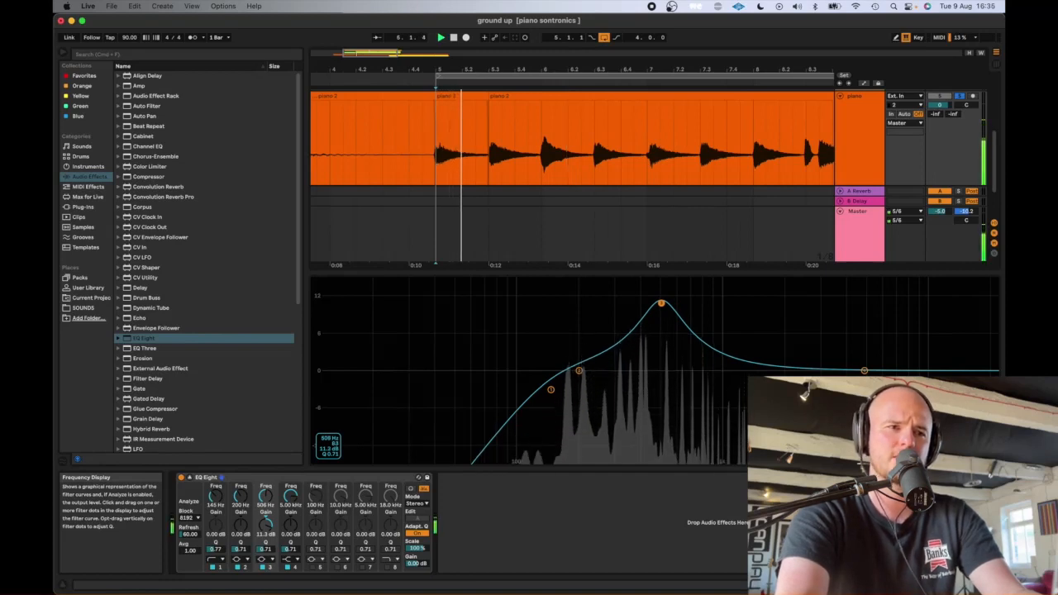
pyautogui.moveTo(661, 303); pyautogui.dragTo(831, 314)
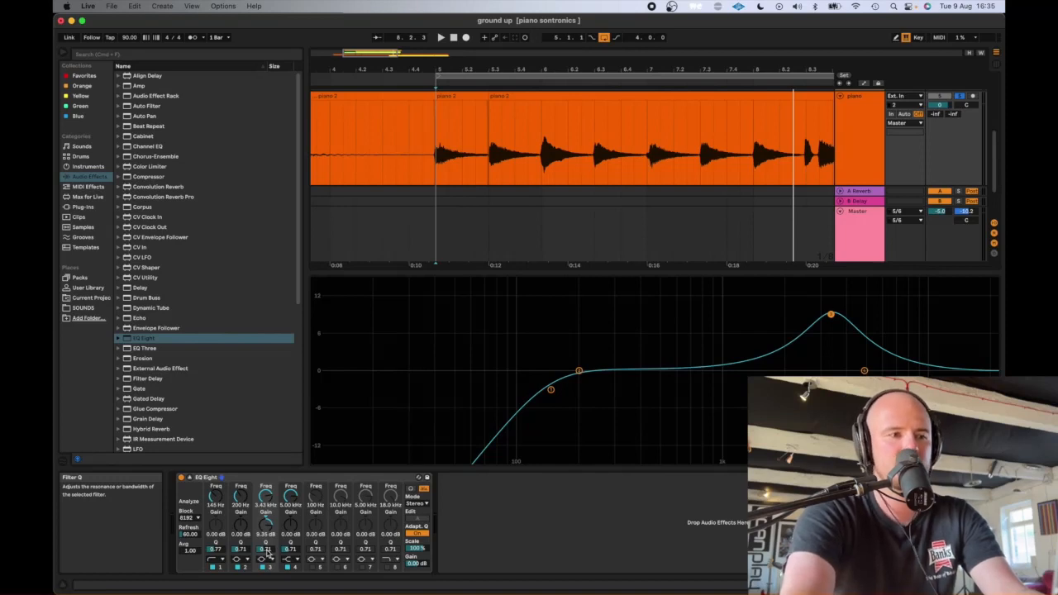
pyautogui.moveTo(265, 549); pyautogui.dragTo(265, 489)
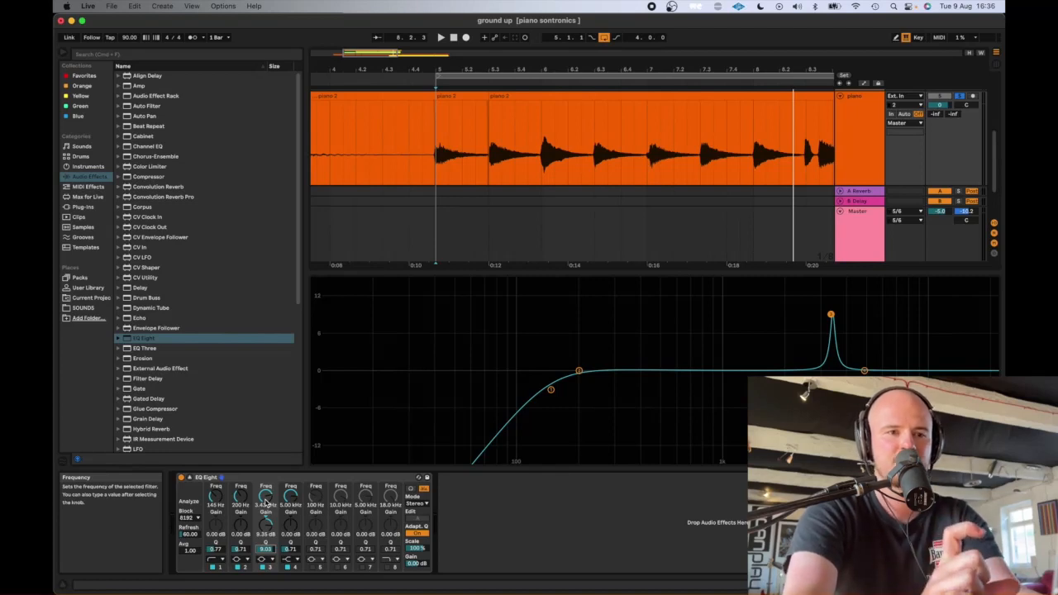
# - Sweep band 3 as a very narrow 15 dB boost with Q 18.0 to 479 Hz during playback, listening for resonances
pyautogui.press('space')
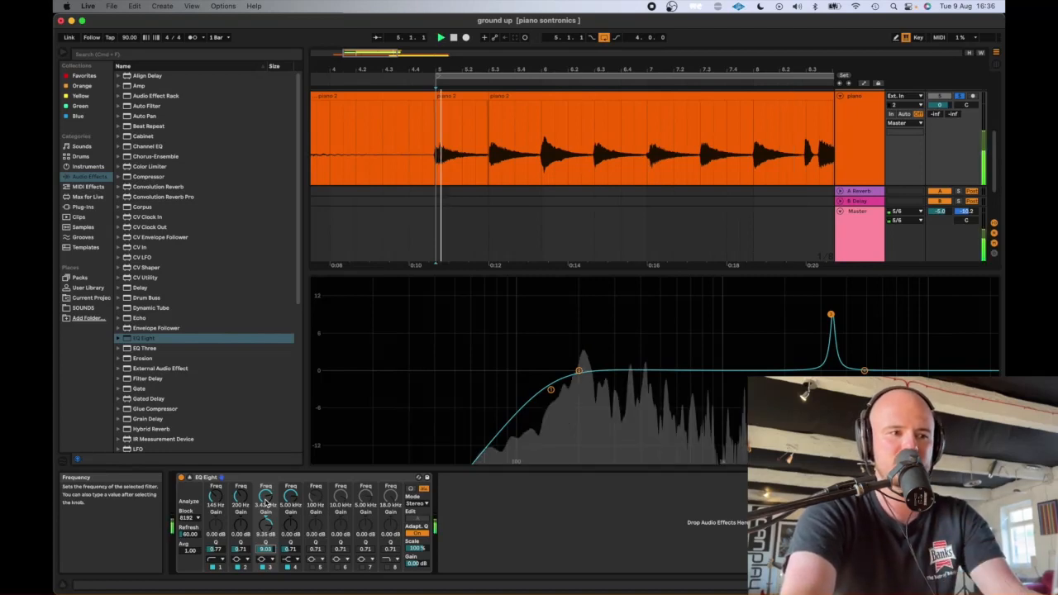
pyautogui.moveTo(265, 503)
pyautogui.mouseDown()
pyautogui.moveTo(265, 487)
pyautogui.moveTo(265, 517)
pyautogui.moveTo(266, 505)
pyautogui.mouseUp()
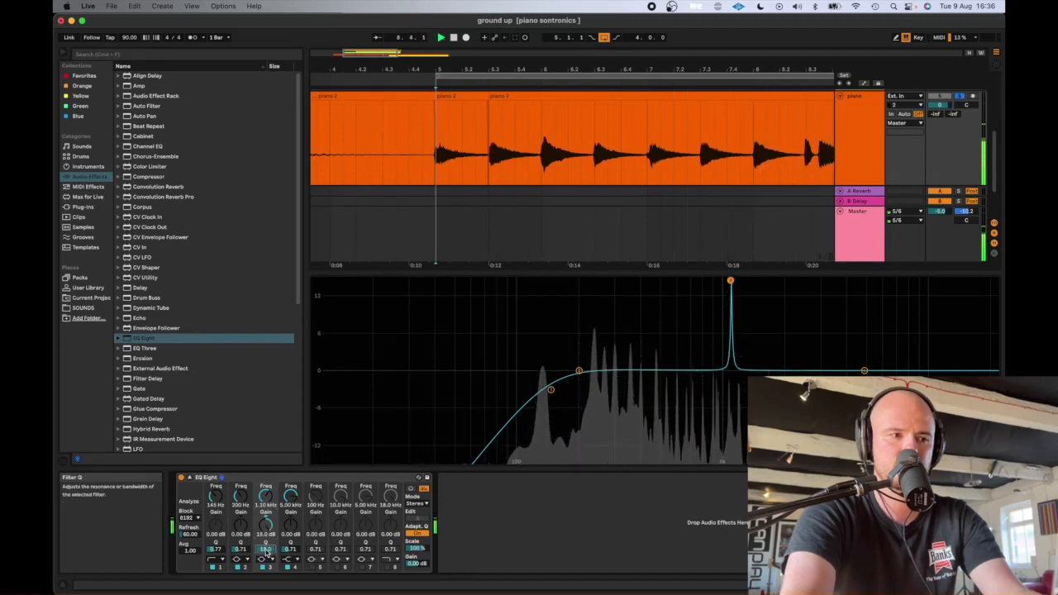
pyautogui.moveTo(265, 495); pyautogui.dragTo(265, 527)
pyautogui.moveTo(589, 280); pyautogui.dragTo(657, 280)
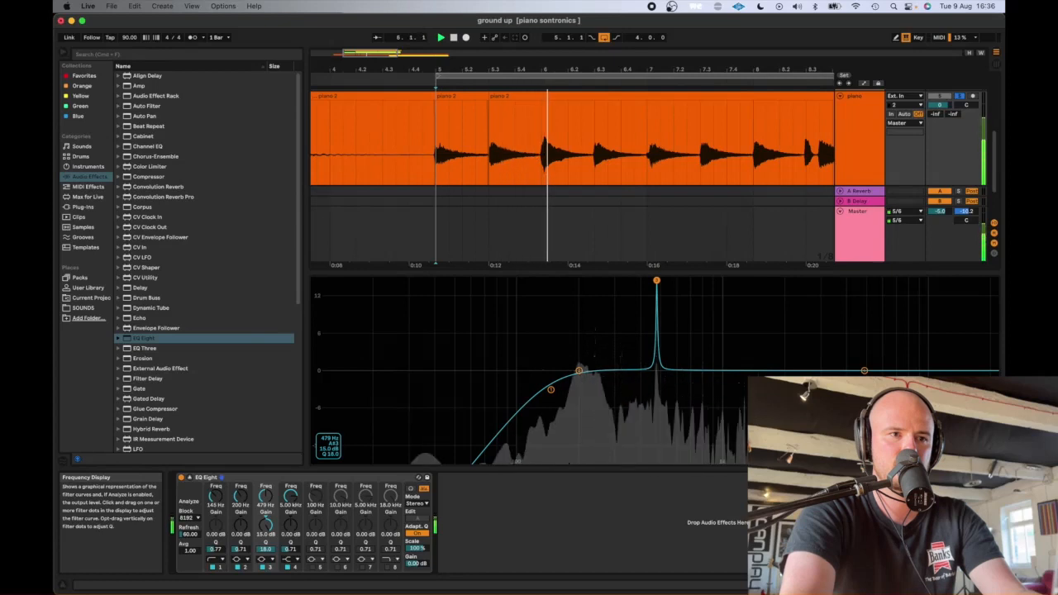
pyautogui.press('space')
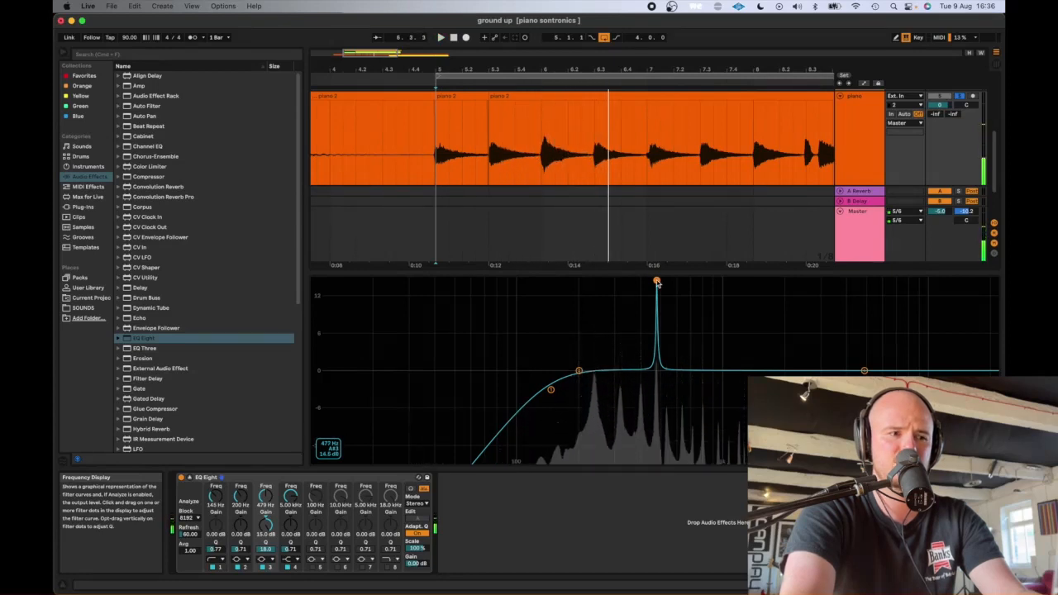
pyautogui.press('space')
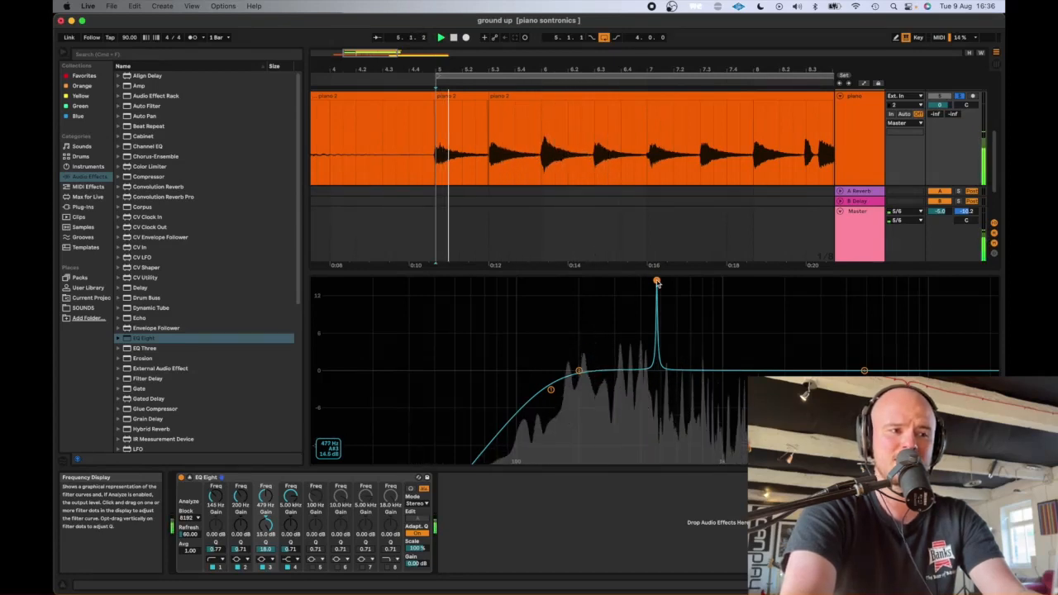
pyautogui.press('space')
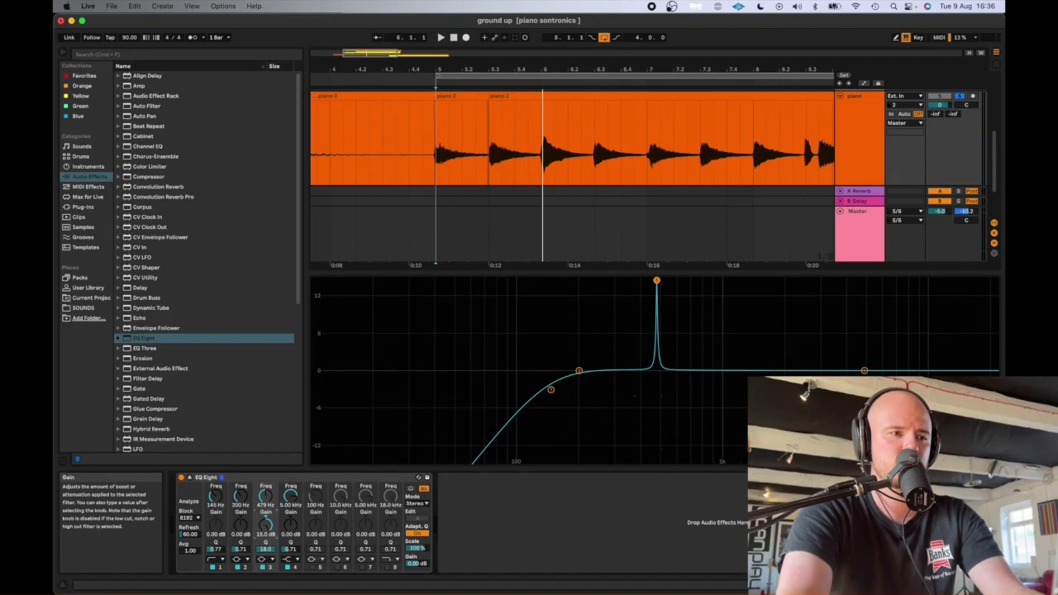
# - Set band 3 to 3.31 kHz with a gain of about 7 dB and widen its Q to 0.60
pyautogui.moveTo(264, 496); pyautogui.dragTo(264, 468)
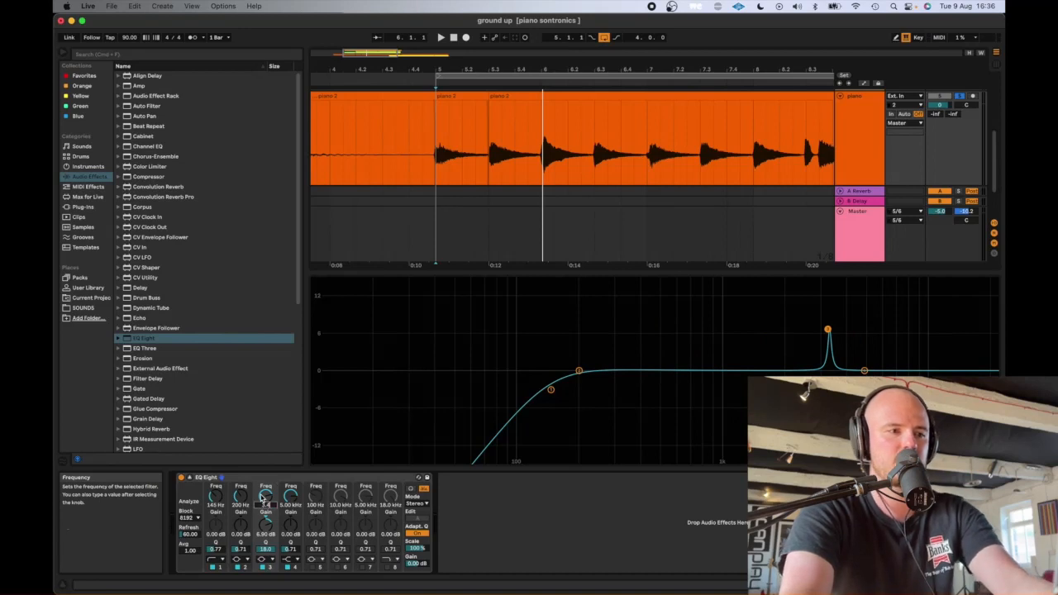
pyautogui.press('Return')
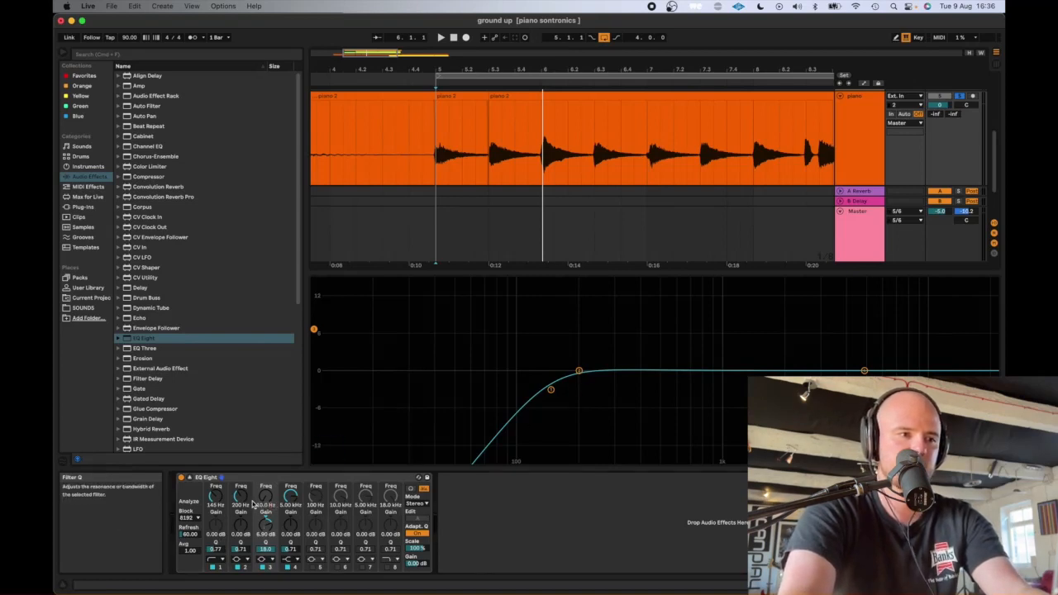
pyautogui.moveTo(266, 504); pyautogui.dragTo(265, 464)
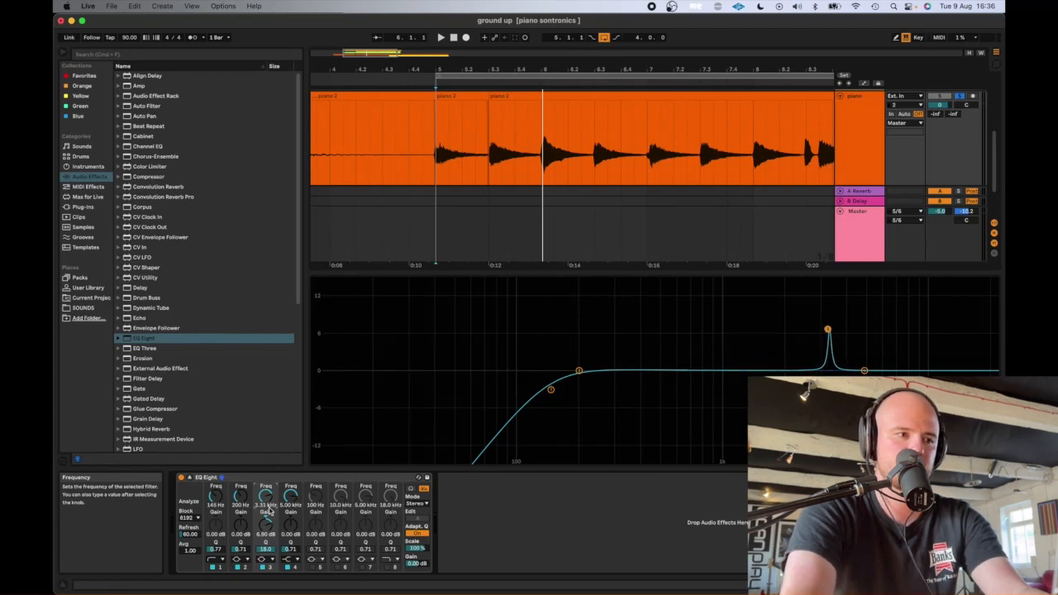
pyautogui.moveTo(266, 549); pyautogui.dragTo(266, 564)
# - During playback, shift band 3's boost to 3.73 kHz at 6.88 dB and make a gentle band 2 cut of -1.24 dB at 446 Hz
pyautogui.press('space')
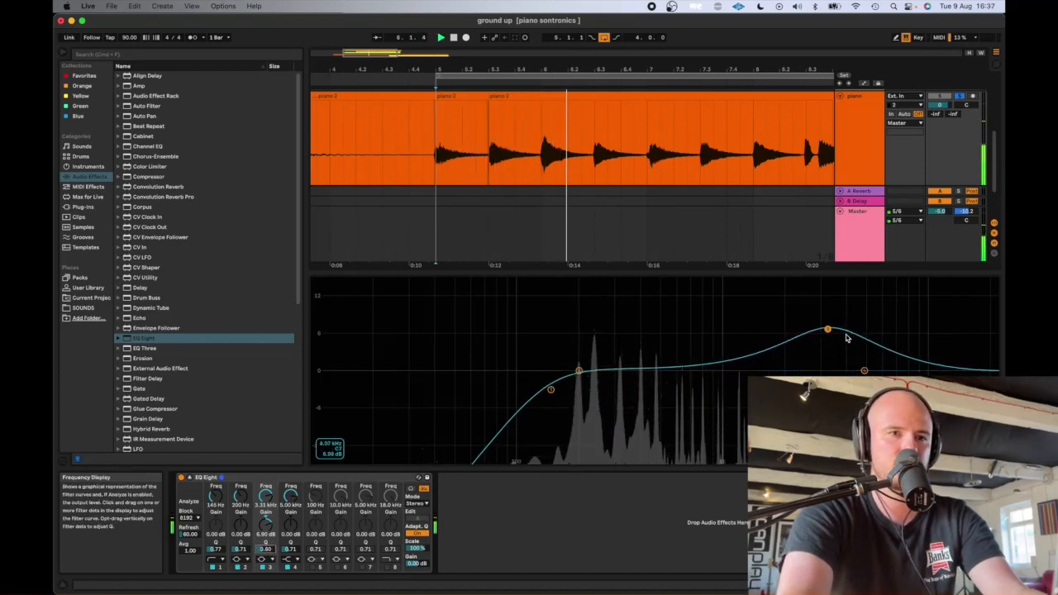
pyautogui.moveTo(827, 328)
pyautogui.mouseDown()
pyautogui.moveTo(823, 309)
pyautogui.moveTo(741, 288)
pyautogui.moveTo(848, 297)
pyautogui.moveTo(841, 322)
pyautogui.mouseUp()
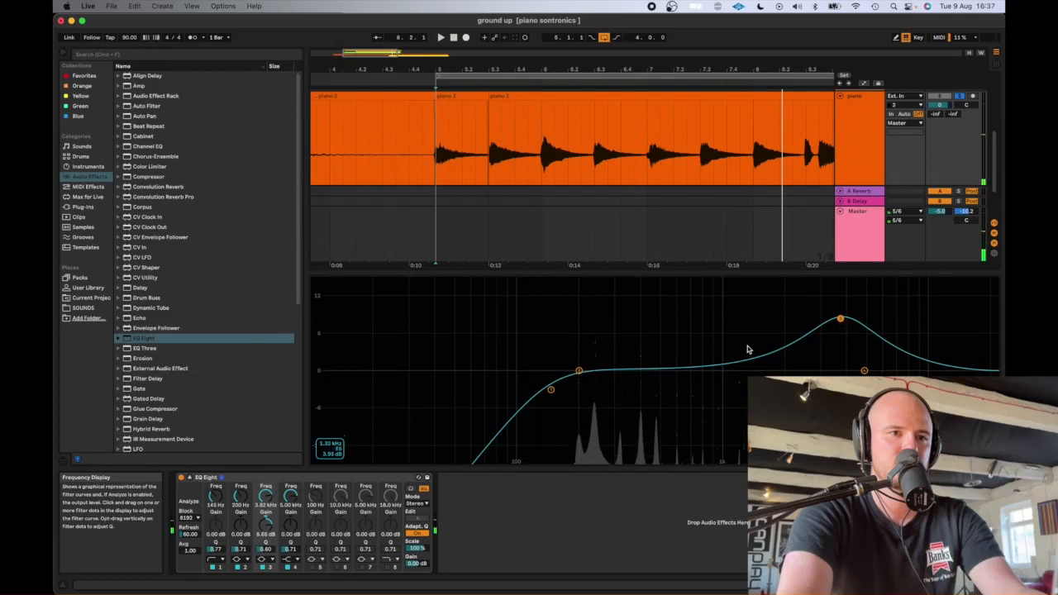
pyautogui.moveTo(580, 374); pyautogui.dragTo(646, 373)
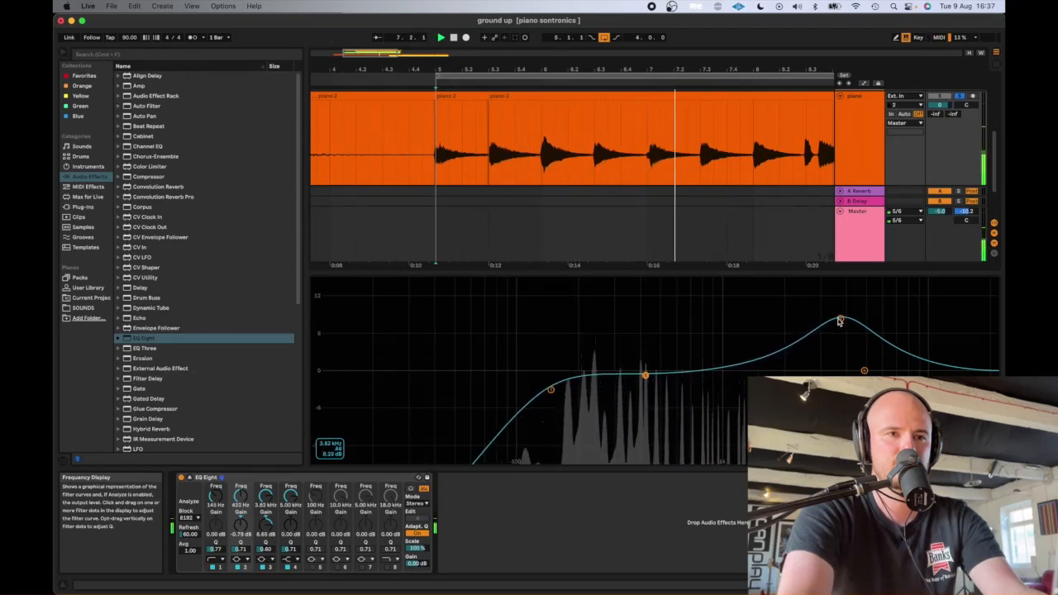
pyautogui.moveTo(839, 320); pyautogui.dragTo(837, 328)
pyautogui.moveTo(645, 375); pyautogui.dragTo(651, 378)
pyautogui.press('space')
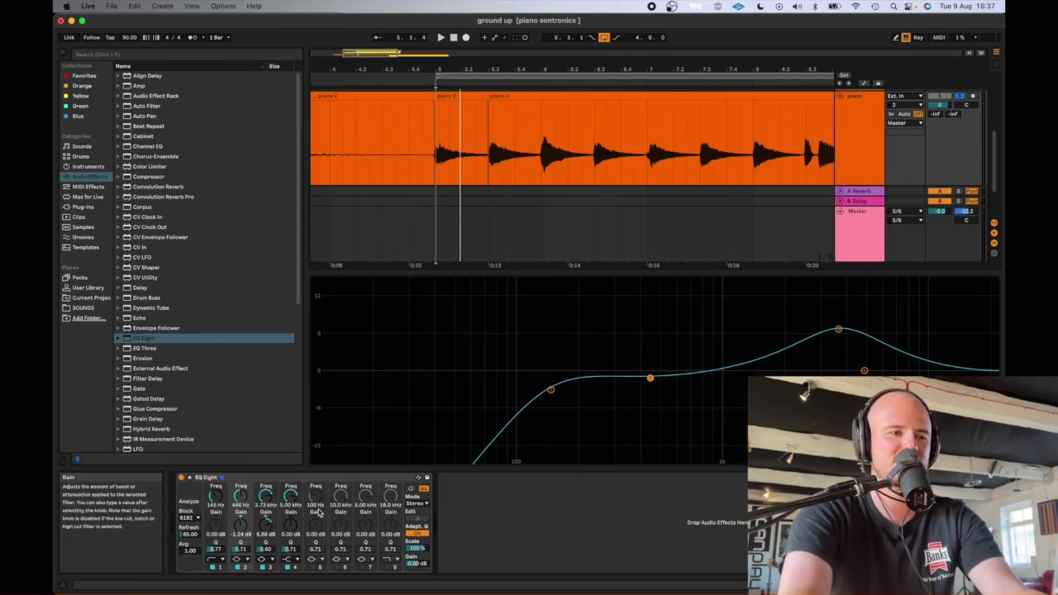
# - Enable band 5 and shape it into a narrow boost of about 11.9 dB at 440 Hz with a Q of 14.1
pyautogui.click(314, 568)
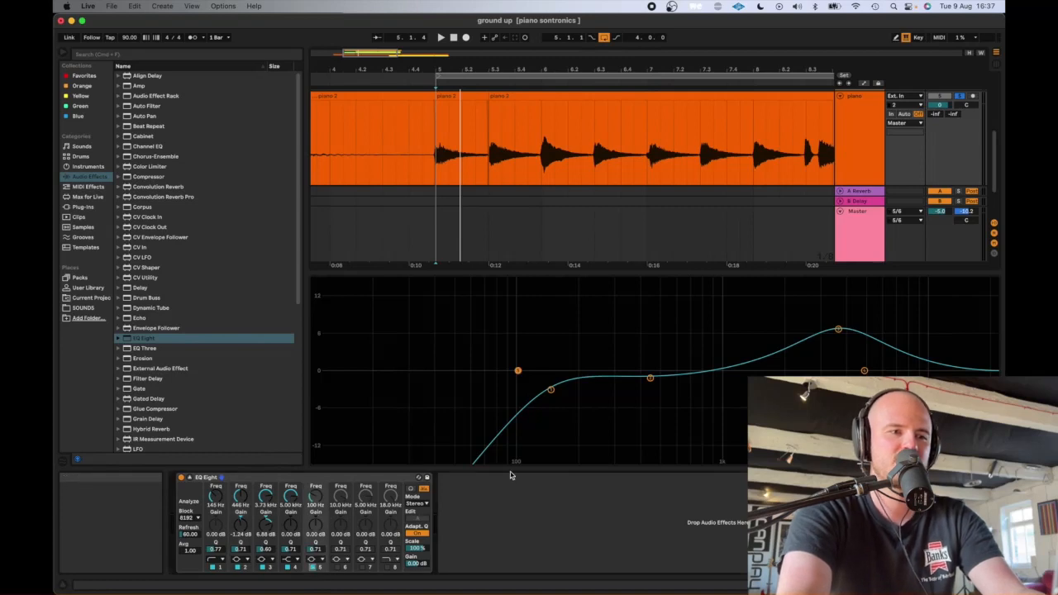
pyautogui.moveTo(518, 372); pyautogui.dragTo(649, 345)
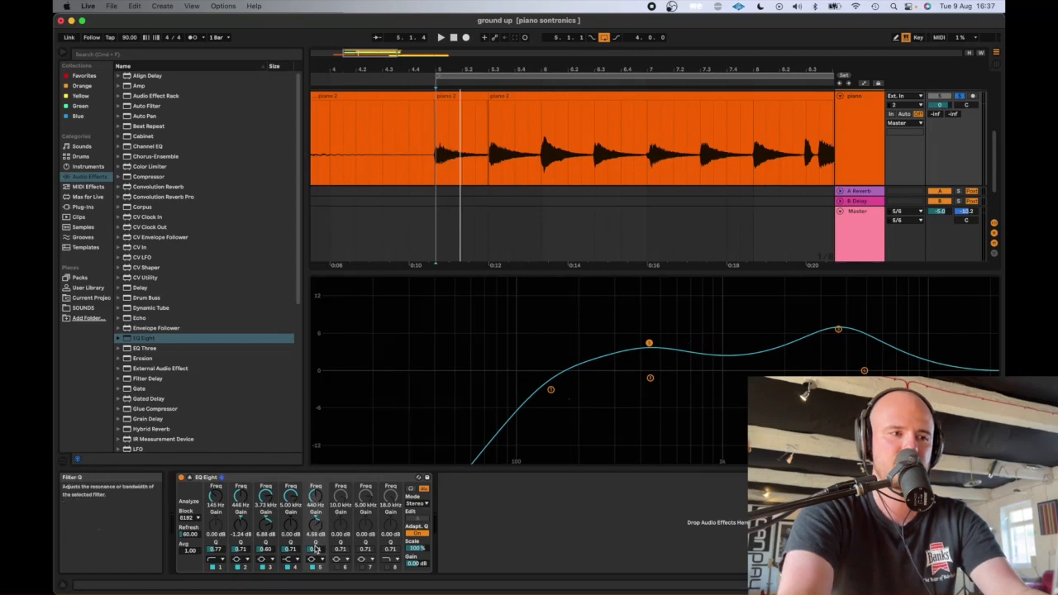
pyautogui.moveTo(316, 548); pyautogui.dragTo(315, 528)
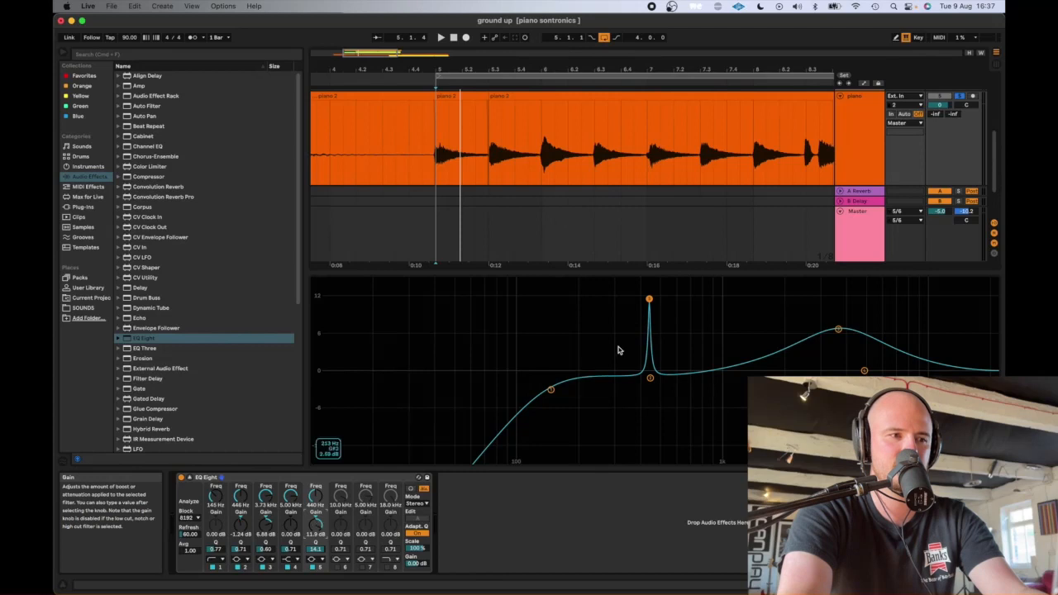
# - Play the piano and turn band 5 into a narrow cut of about -3.8 dB at 476 Hz
pyautogui.press('space')
pyautogui.moveTo(649, 302); pyautogui.dragTo(655, 399)
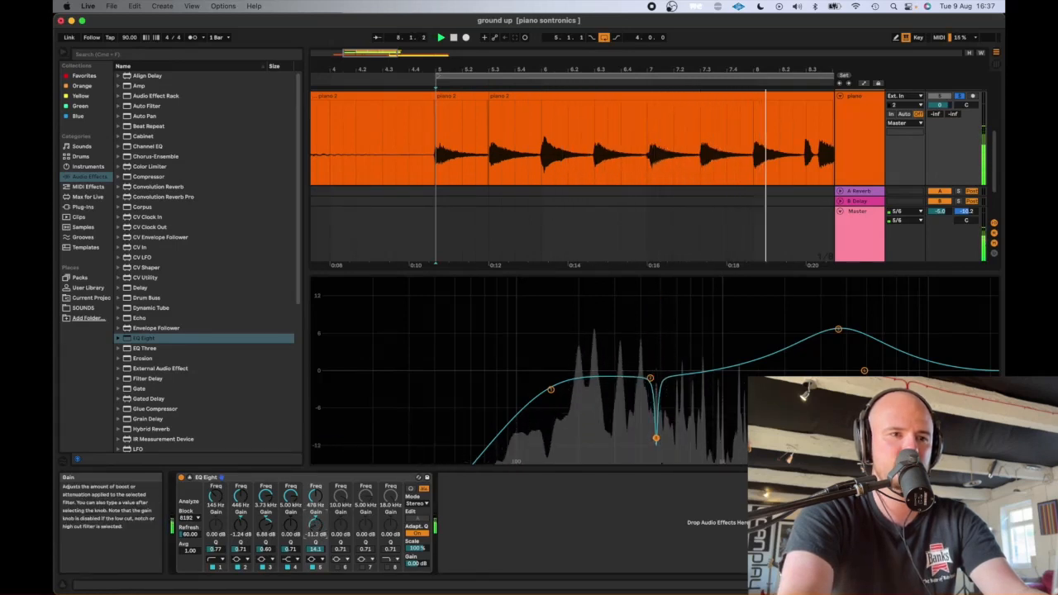
pyautogui.moveTo(316, 524); pyautogui.dragTo(316, 511)
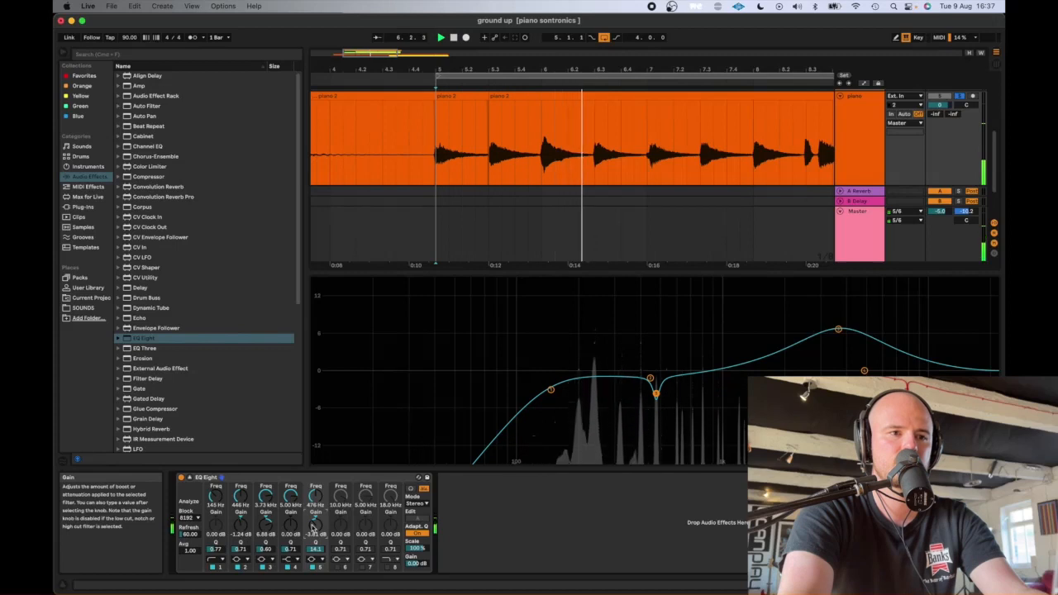
# - Bypass and re-enable EQ Eight on the piano track to compare the processed and unprocessed sound
pyautogui.press('space')
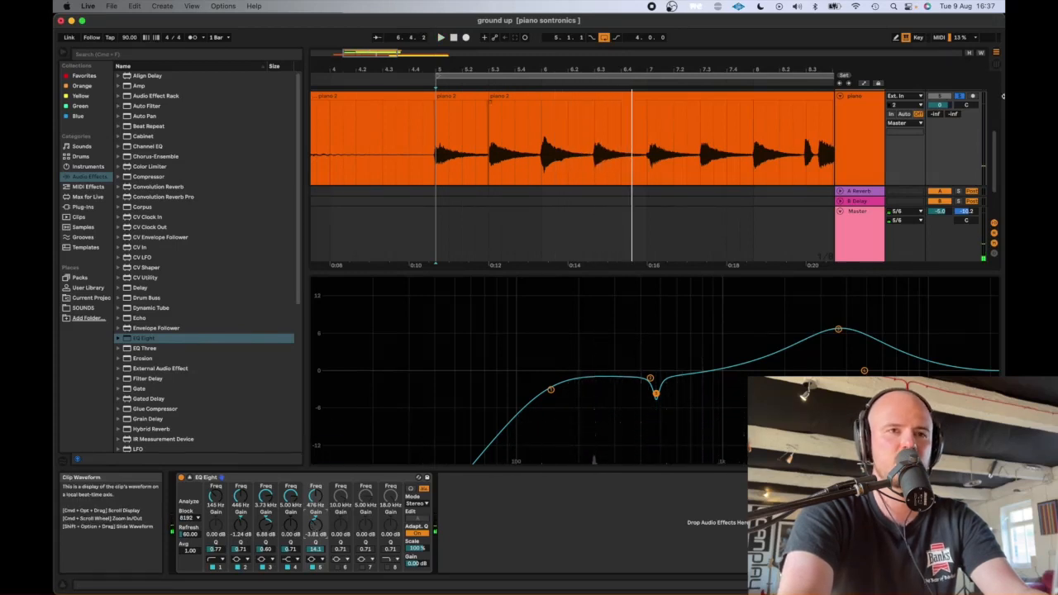
pyautogui.click(183, 478)
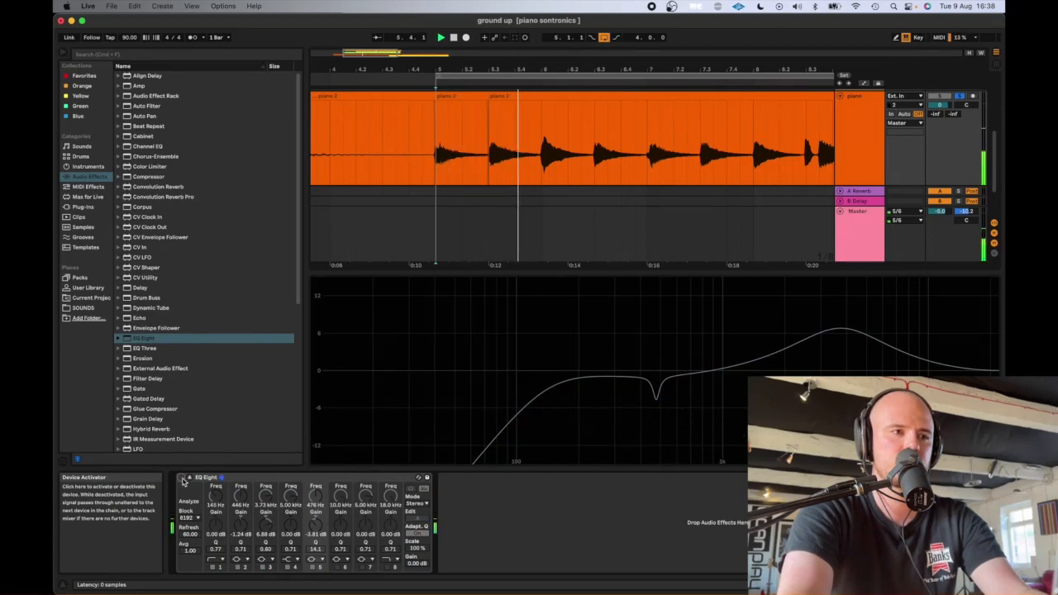
pyautogui.click(183, 478)
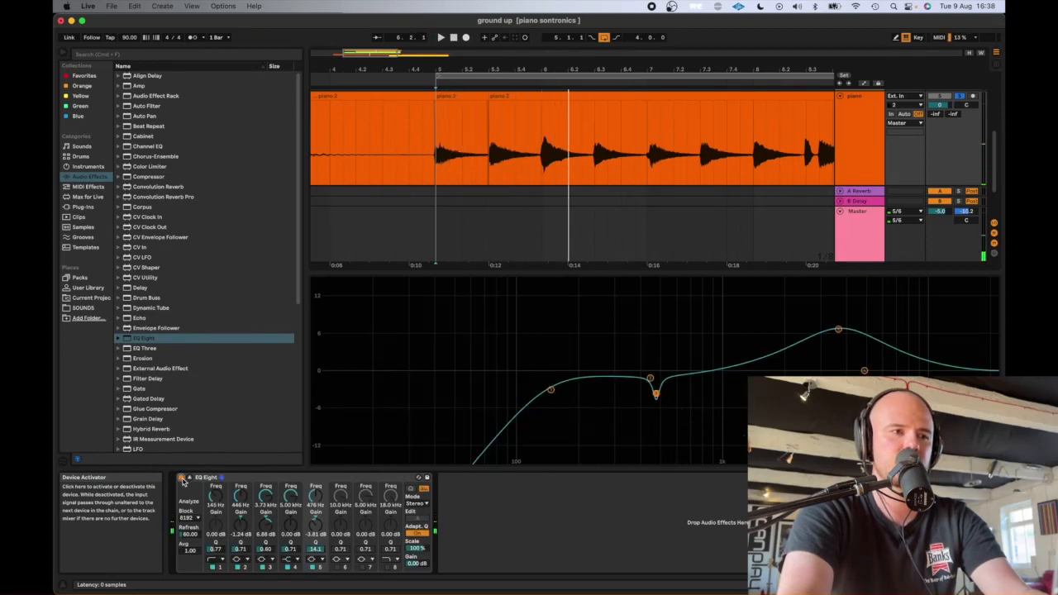
pyautogui.press('space')
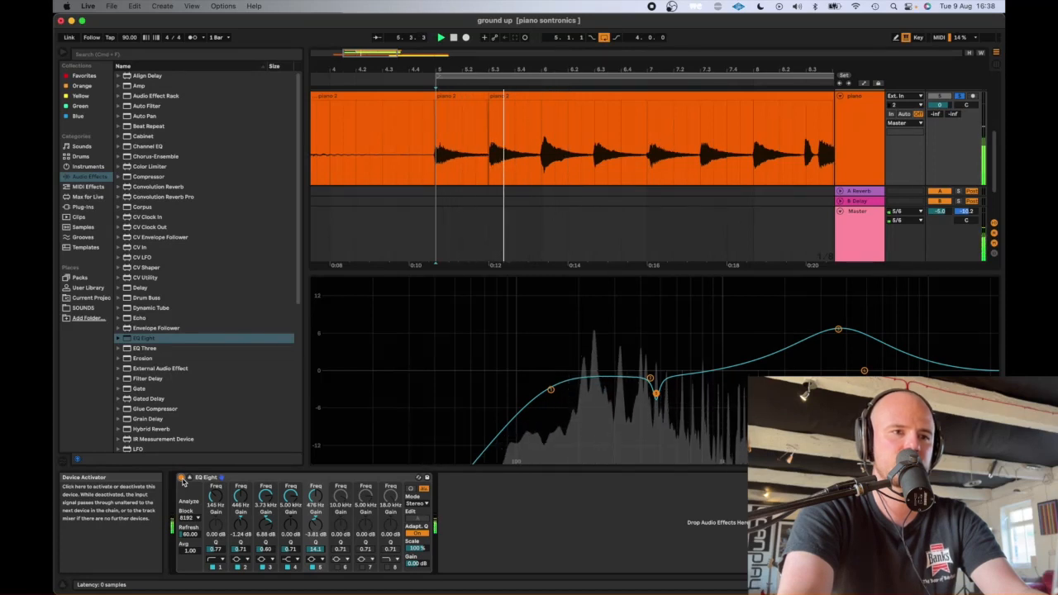
# - Lower band 1's low cut to 112 Hz with a Q of 0.80 while checking it in playback
pyautogui.moveTo(551, 389); pyautogui.dragTo(530, 393)
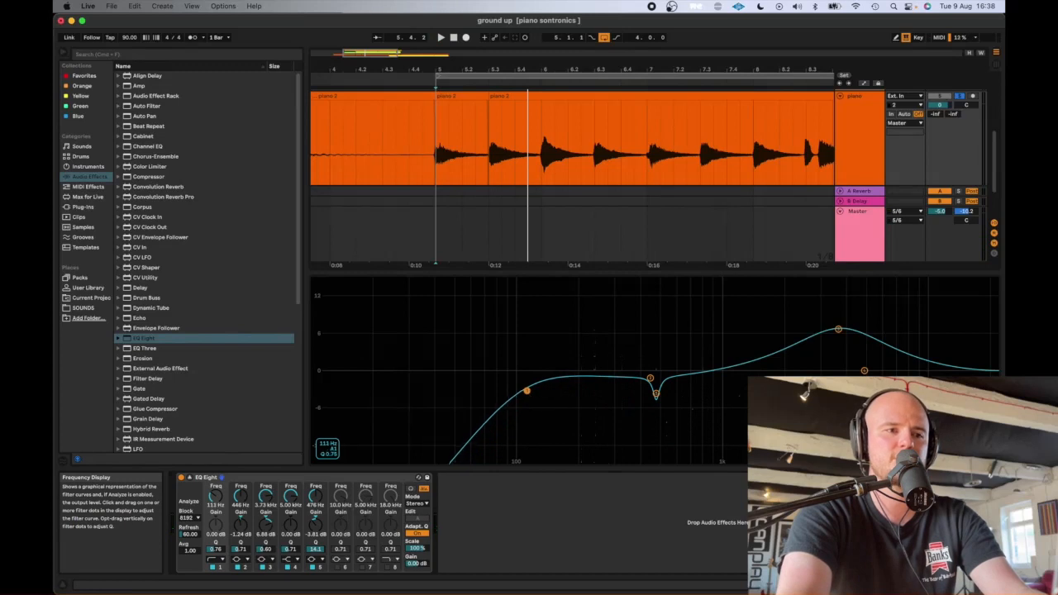
pyautogui.press('space')
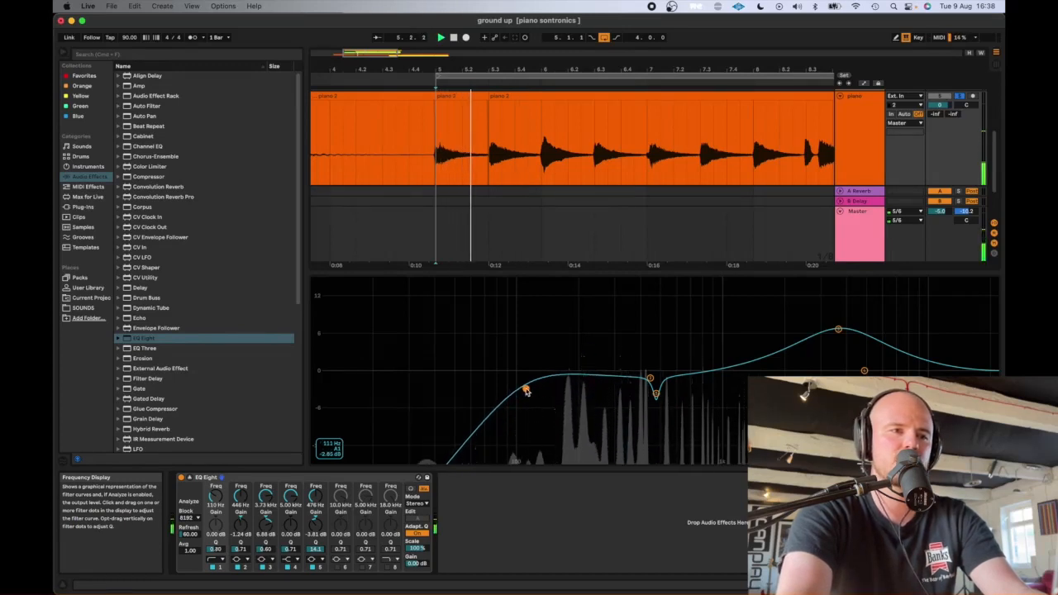
pyautogui.press('space')
pyautogui.moveTo(527, 390); pyautogui.dragTo(528, 390)
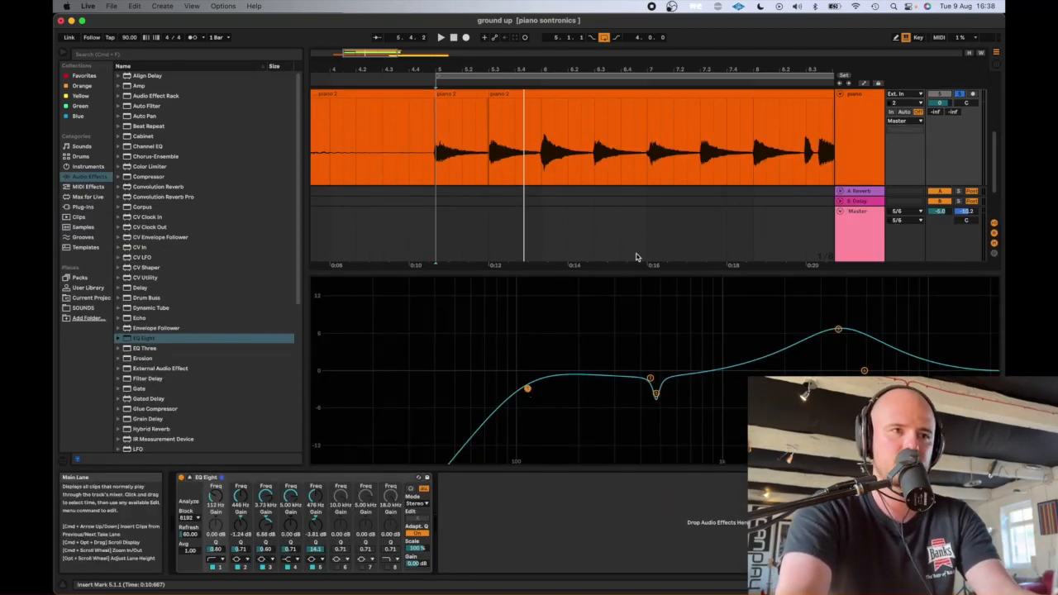
# - Collapse EQ Eight's expanded display, solo the Upright Piano alongside the recorded piano, and play both from bar 5
pyautogui.click(222, 476)
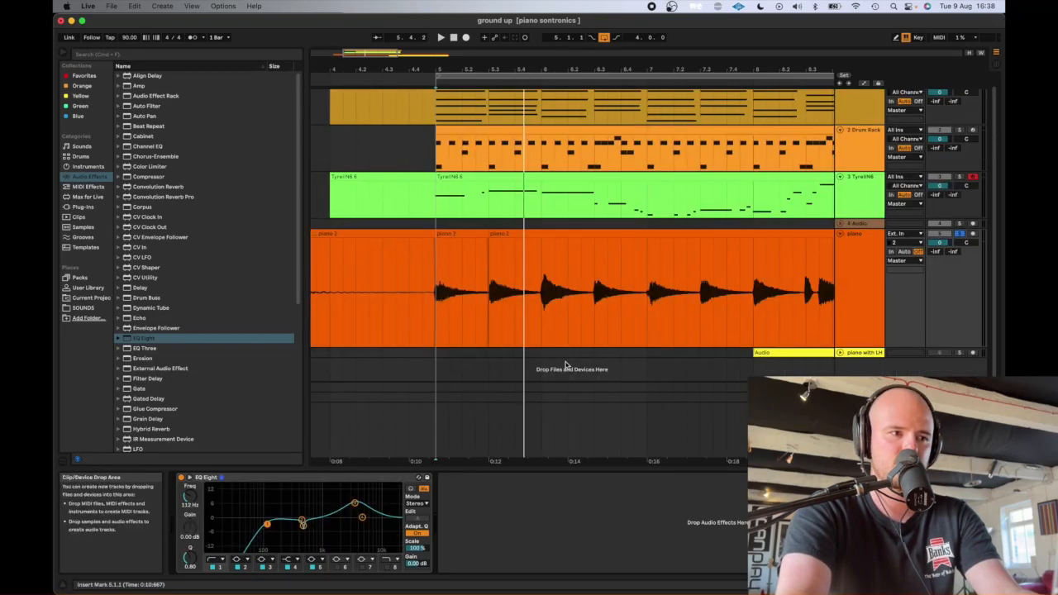
pyautogui.click(446, 127)
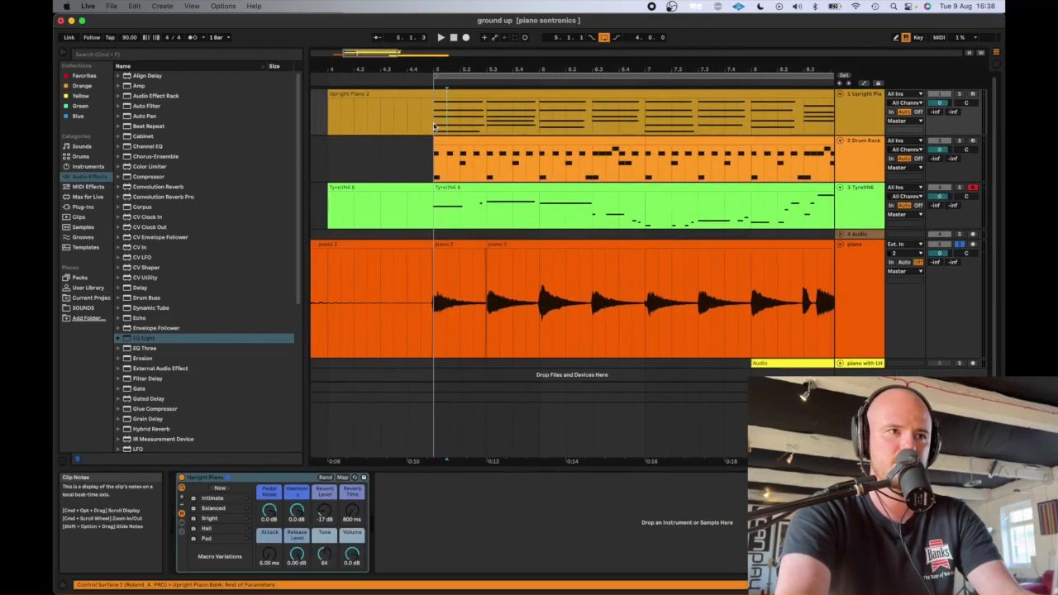
pyautogui.click(960, 94)
pyautogui.press('space')
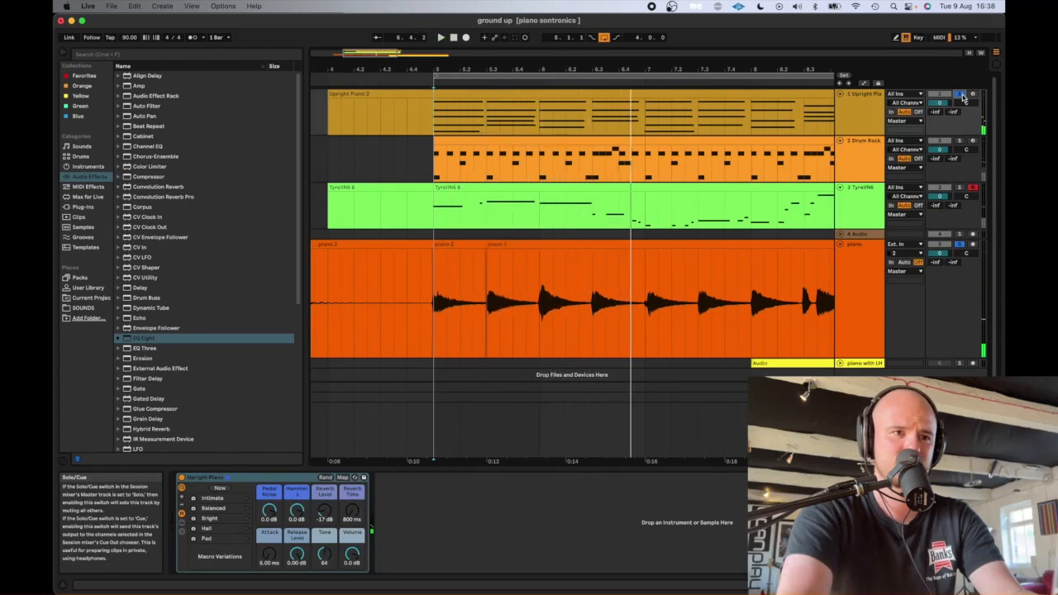
# - Clear the solos to hear the full arrangement, and solo the recorded piano during playback
pyautogui.click(959, 245)
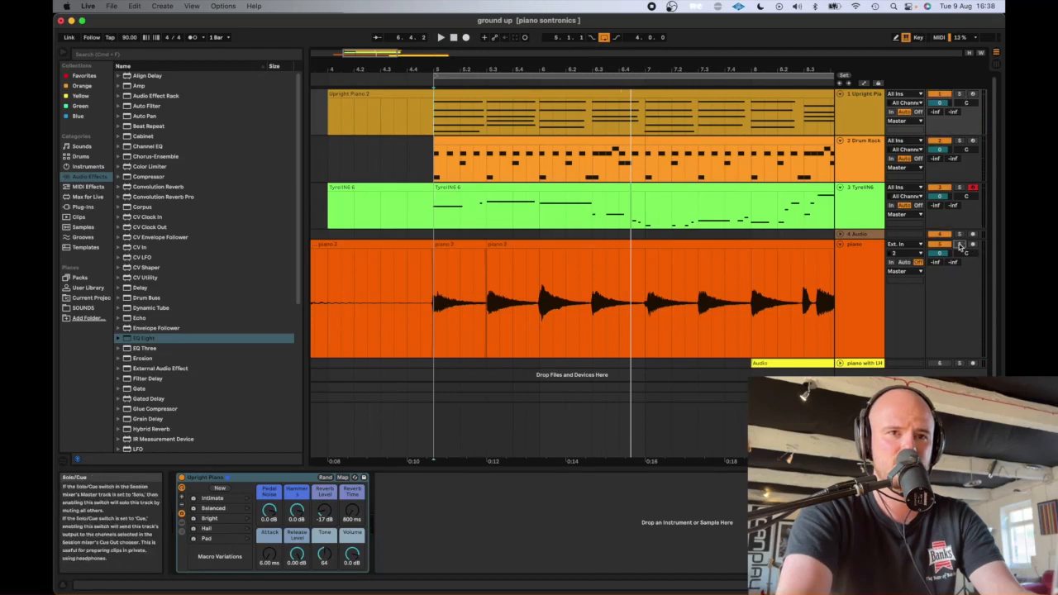
pyautogui.press('space')
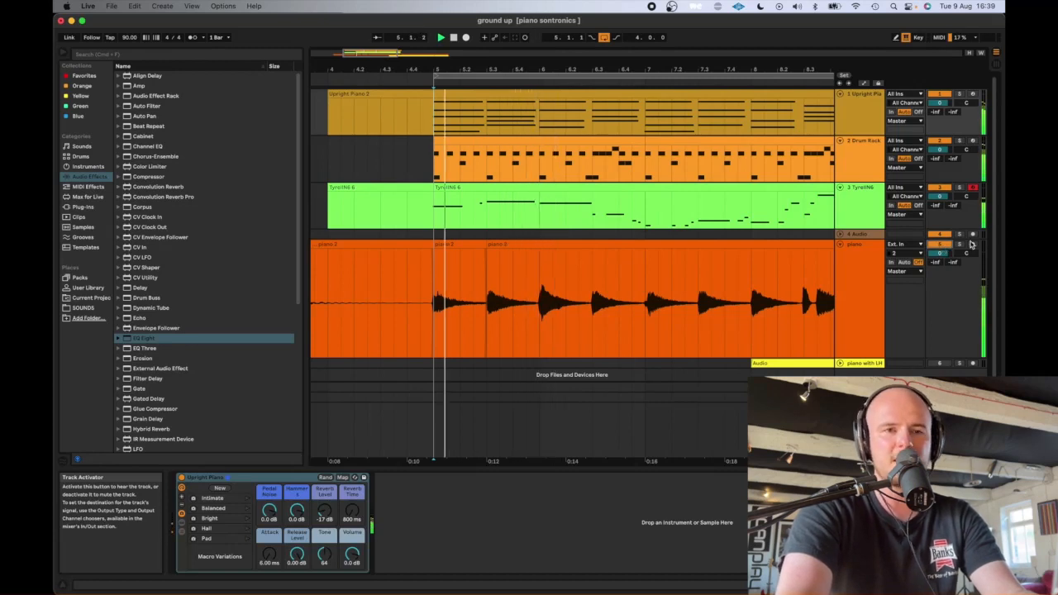
pyautogui.click(959, 245)
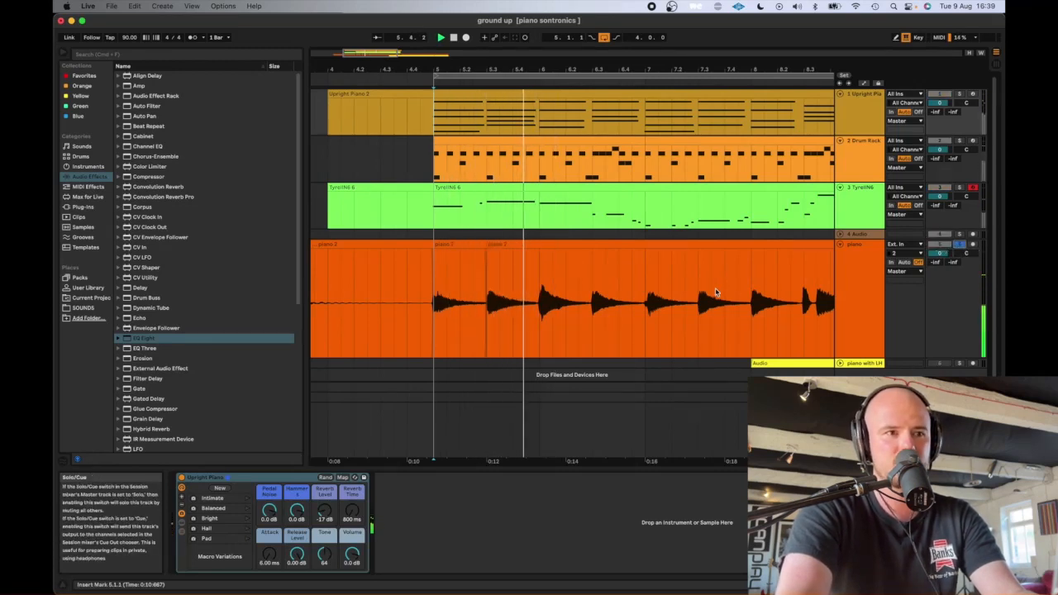
# - Check the sample and warp properties of the recorded piano clip starting at 5.3.1, and return to its EQ Eight
pyautogui.click(614, 243)
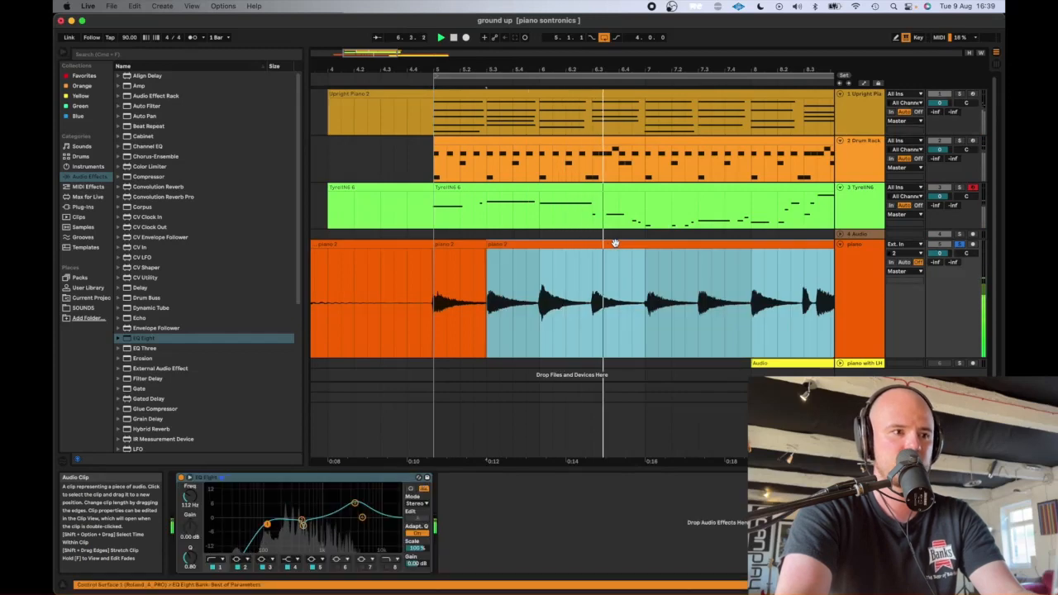
pyautogui.doubleClick(614, 243)
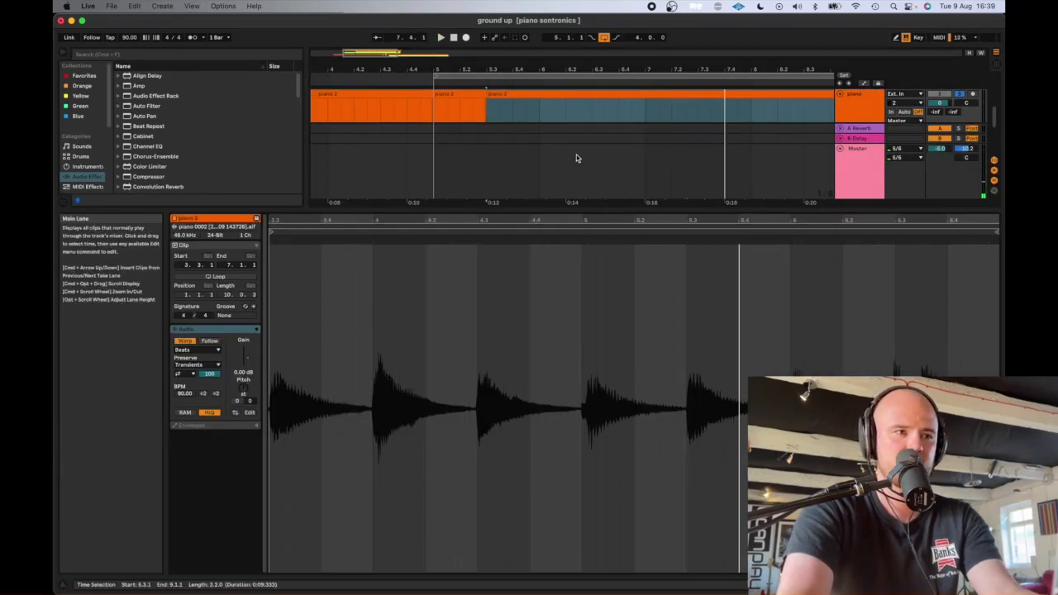
pyautogui.scroll(3, 576, 160)
pyautogui.hotkey('shift', 'Tab')
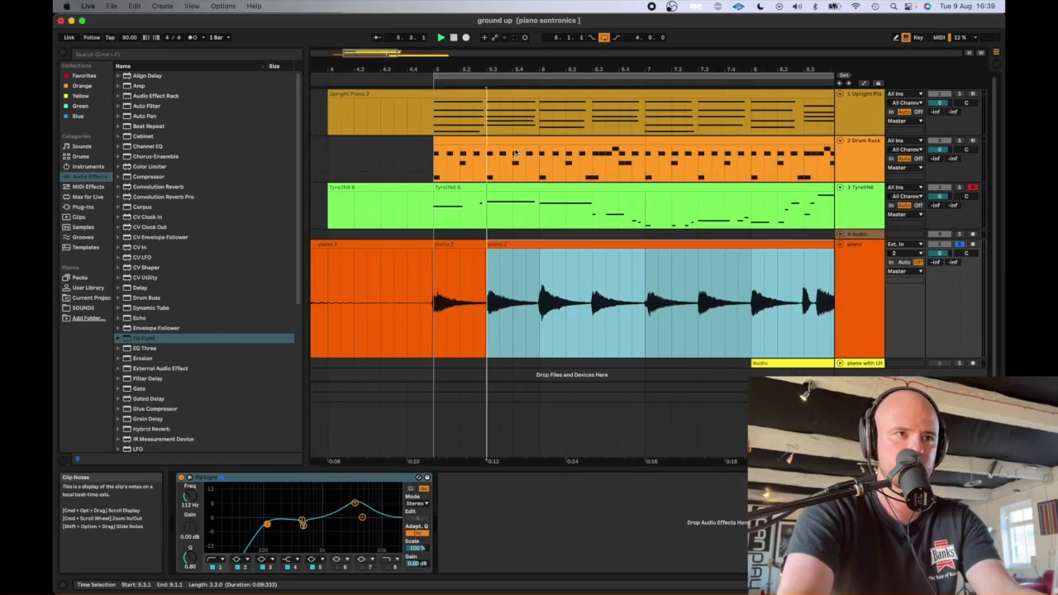
# - Solo the Upright Piano track, play it from bar 5, and arm it for recording
pyautogui.press('space')
pyautogui.click(436, 118)
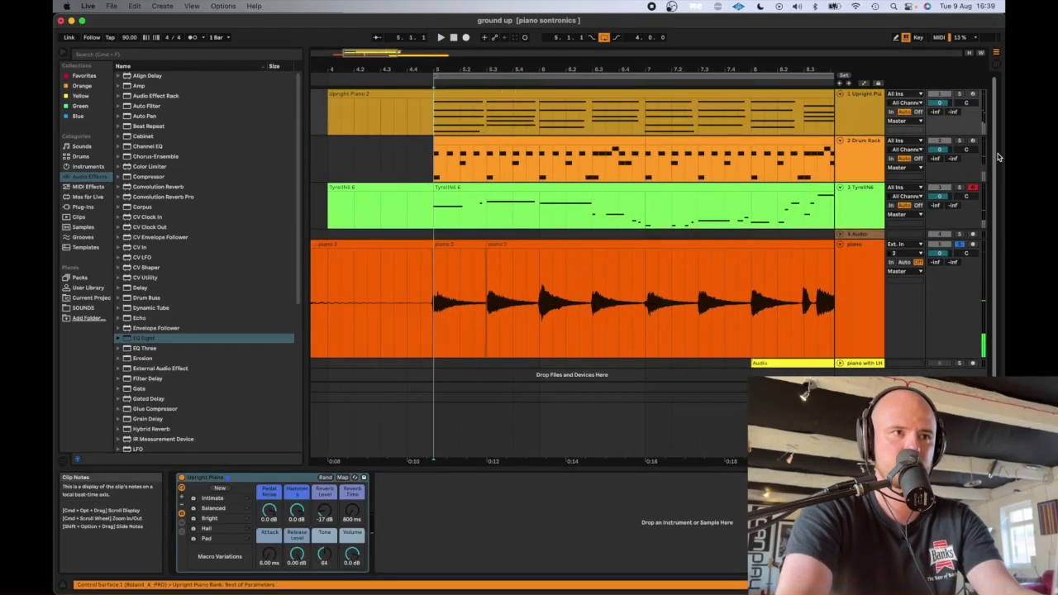
pyautogui.click(959, 95)
pyautogui.press('space')
pyautogui.press('space')
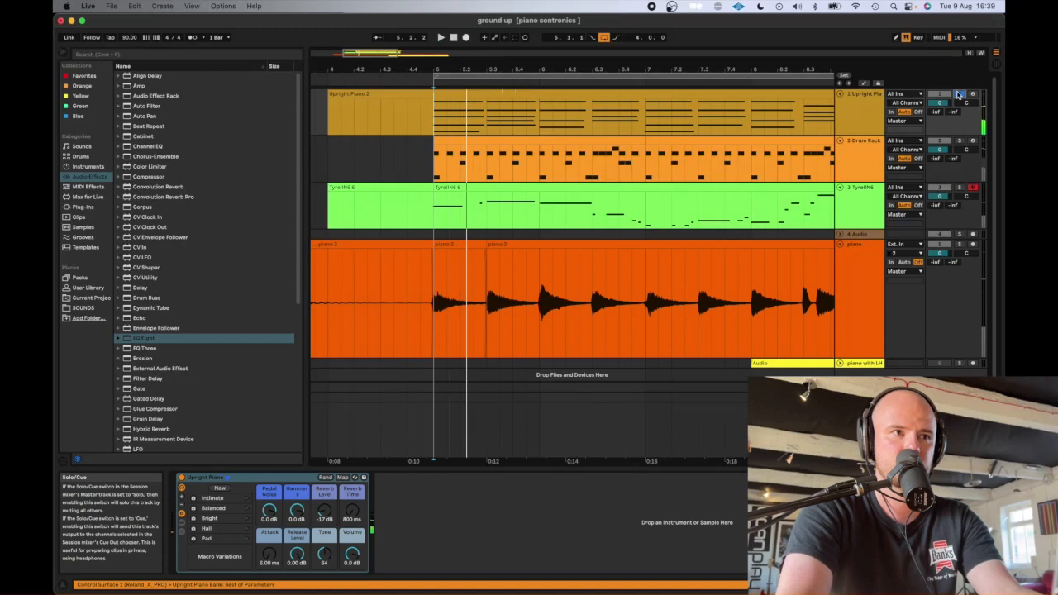
pyautogui.click(974, 94)
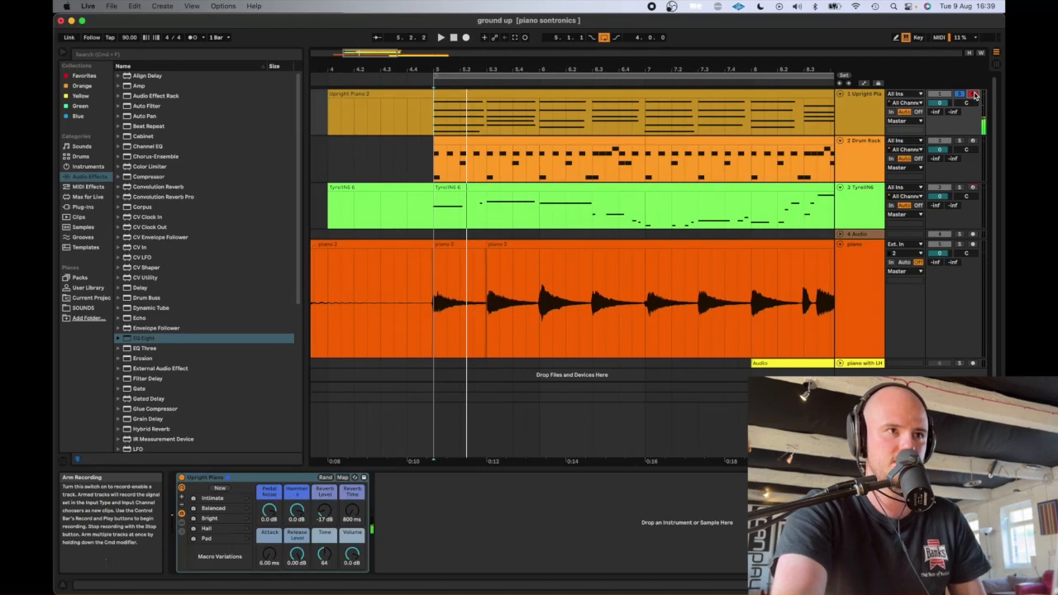
# - Compare the Upright Piano with the recorded piano soloed, and clear the solo to play all tracks from bar 5
pyautogui.click(435, 310)
pyautogui.press('space')
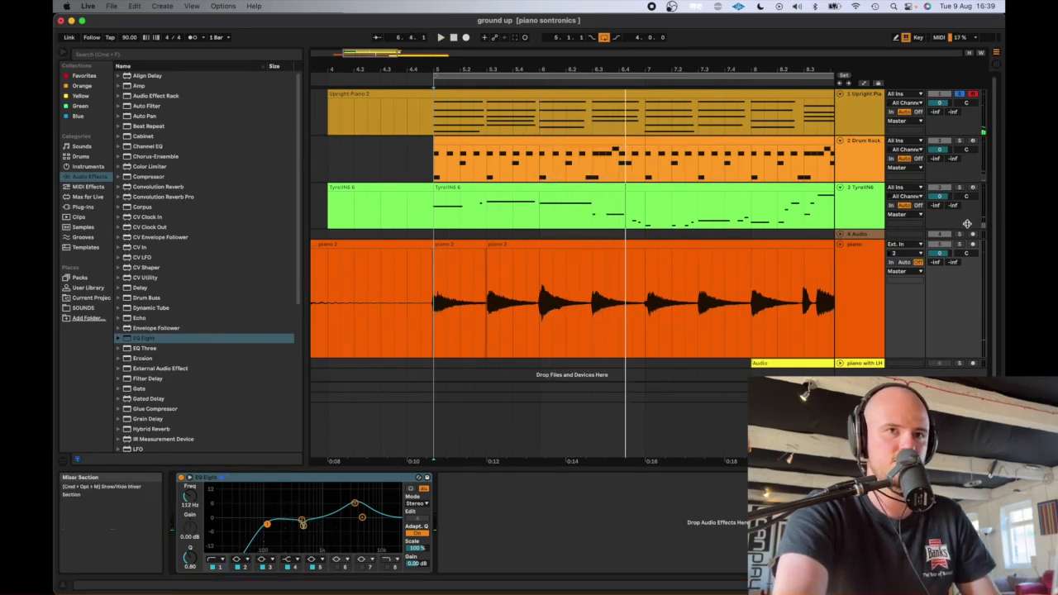
pyautogui.click(958, 247)
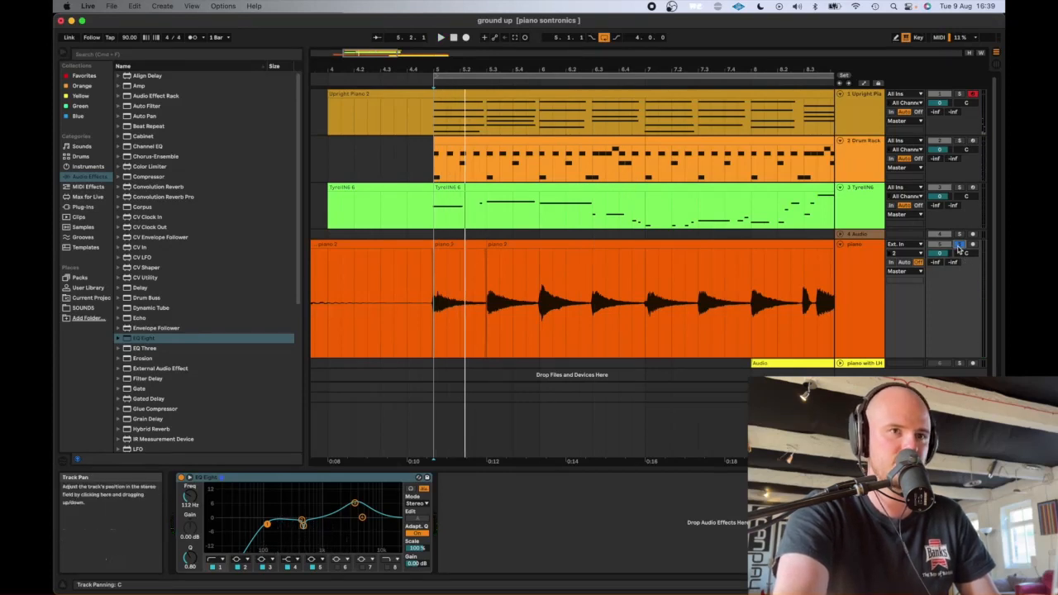
pyautogui.click(959, 246)
pyautogui.press('space')
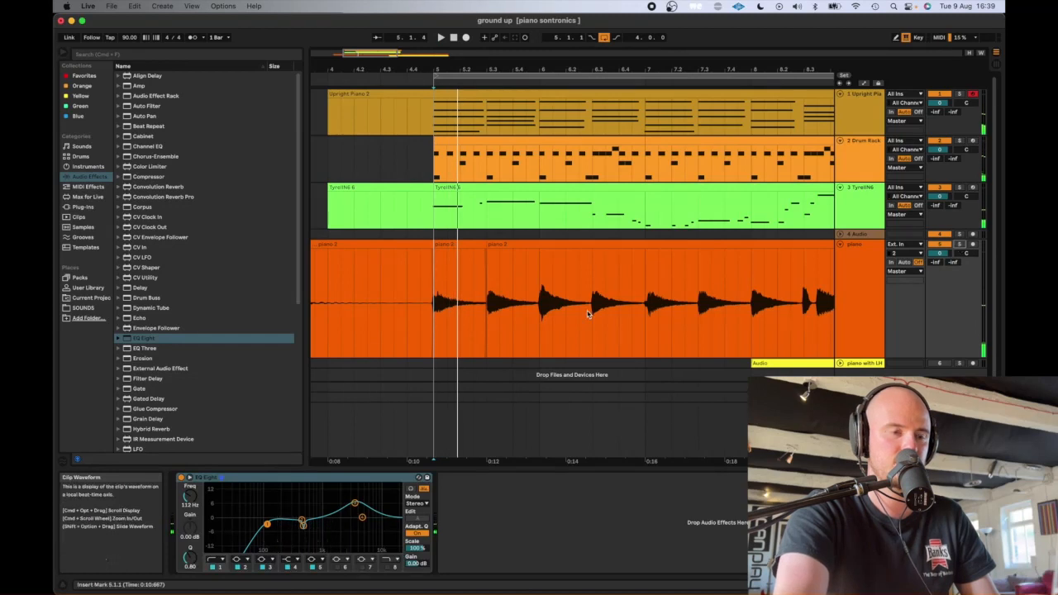
# - Consolidate the recorded piano clips between 5.1.1 and 9.1.1 into one clip
pyautogui.press('space')
pyautogui.scroll(-5, 431, 308)
pyautogui.keyDown('shift'); pyautogui.click(541, 310); pyautogui.keyUp('shift')
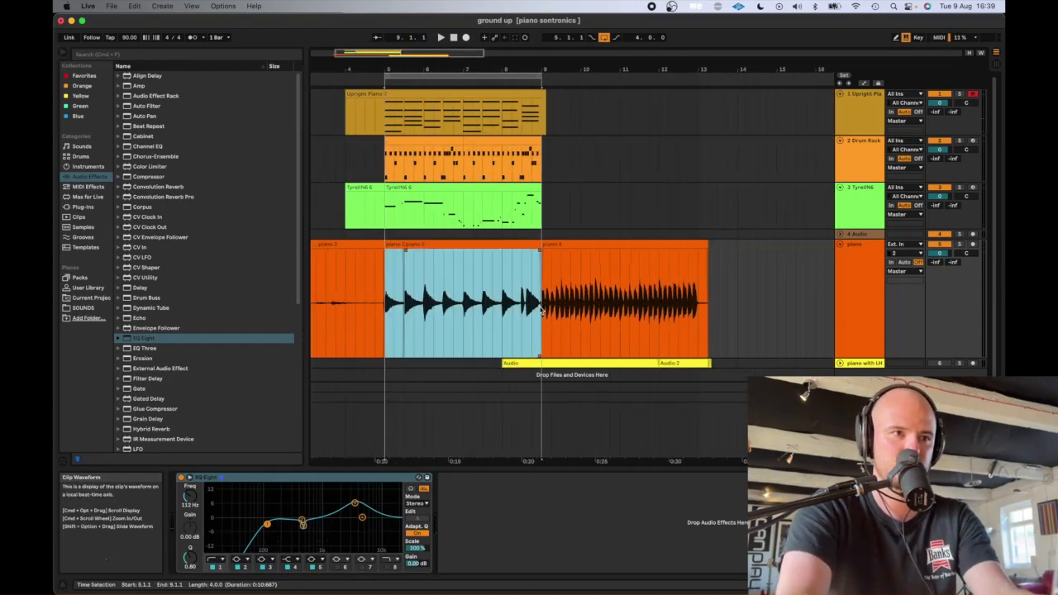
pyautogui.press('space')
pyautogui.click(383, 302)
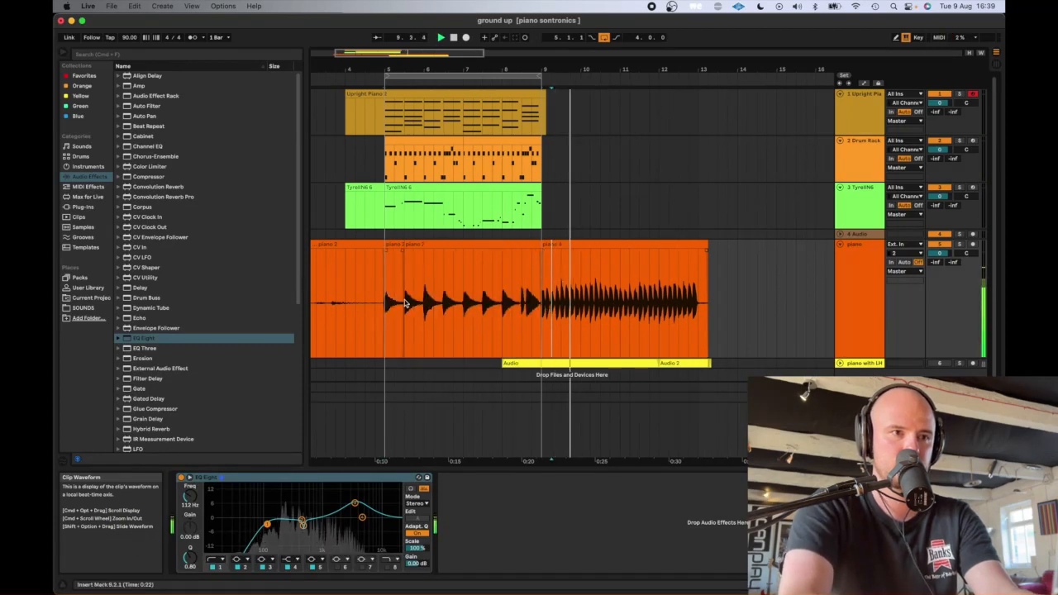
pyautogui.moveTo(382, 302); pyautogui.dragTo(543, 310)
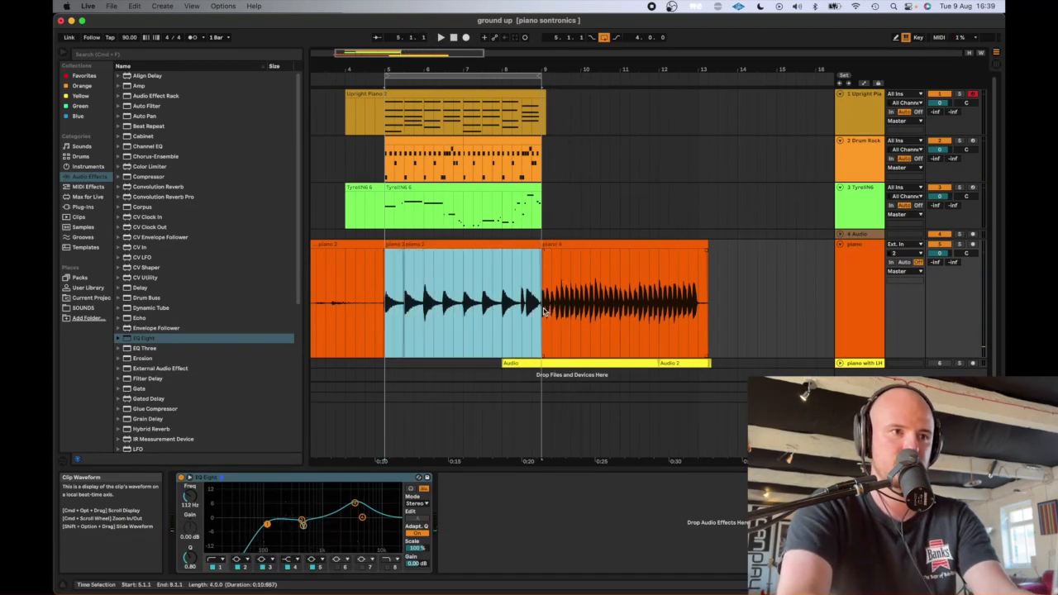
pyautogui.press('super+j')
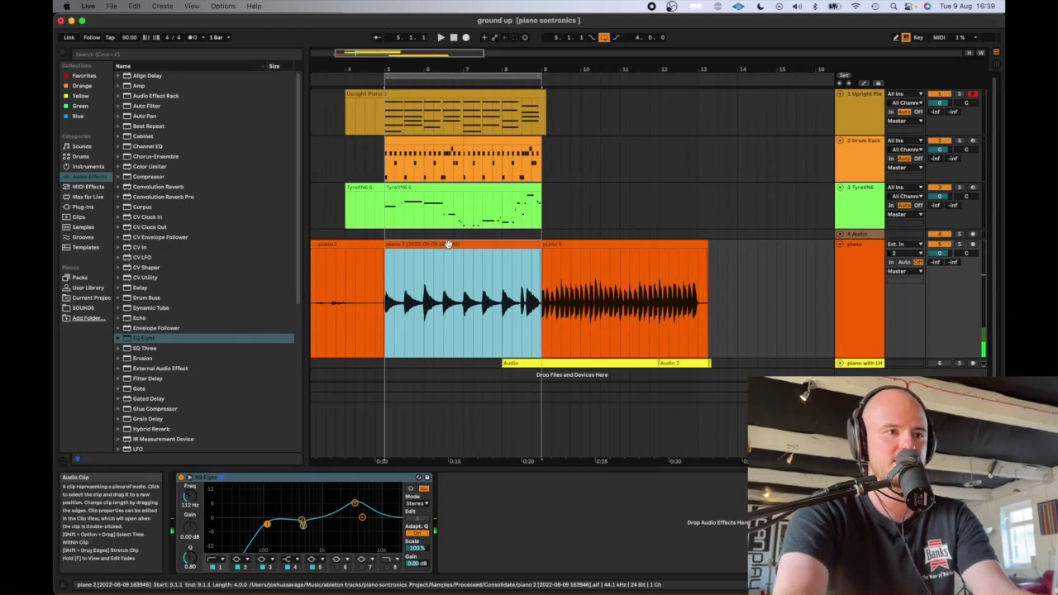
# - Set the consolidated piano clip's warp mode to Complex and its transposition to -1 semitone
pyautogui.hotkey('shift', 'Tab')
pyautogui.click(216, 350)
pyautogui.click(207, 390)
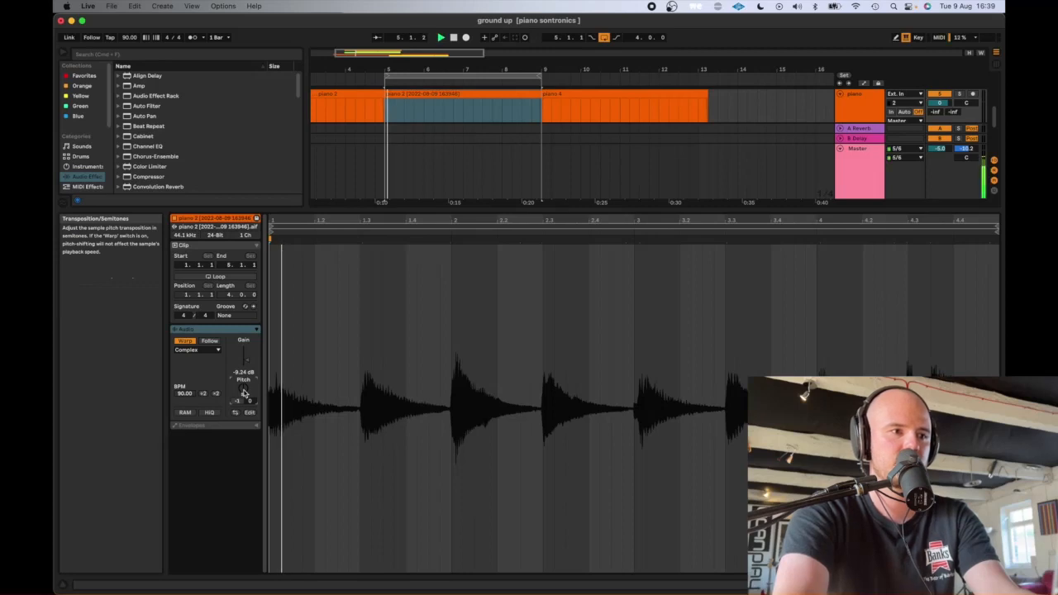
# - Fine-tune the consolidated piano clip's pitch to -38 cents while playing it with the other tracks
pyautogui.moveTo(251, 402); pyautogui.dragTo(251, 435)
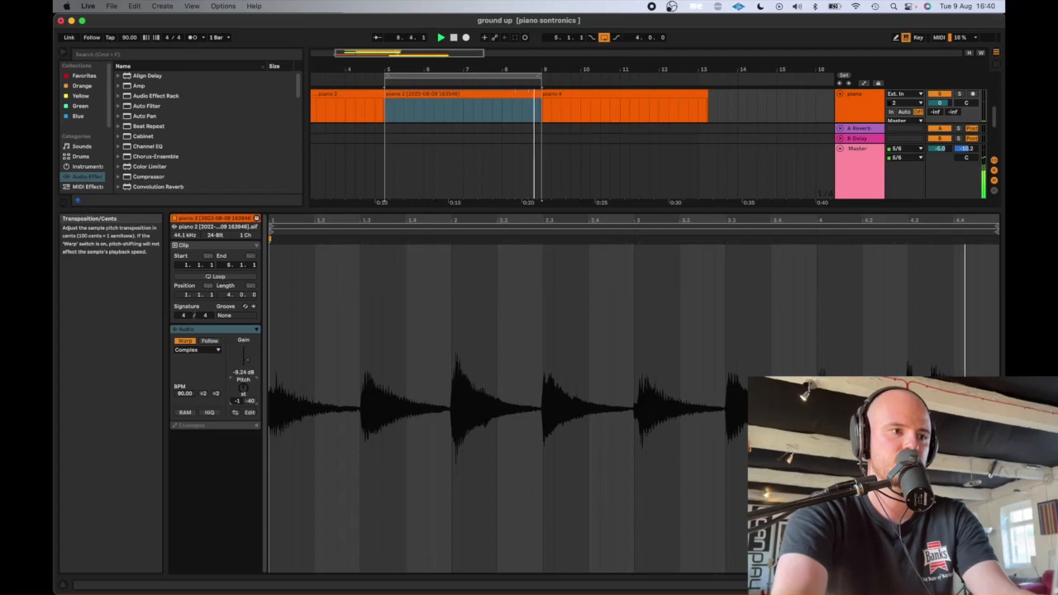
pyautogui.press('space')
pyautogui.press('space')
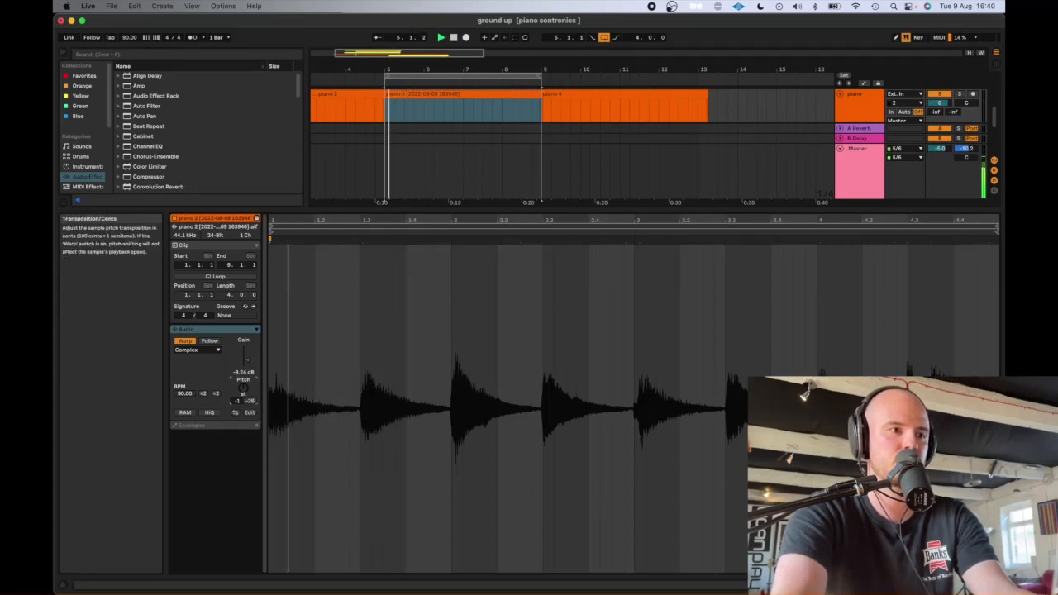
pyautogui.moveTo(250, 401); pyautogui.dragTo(250, 400)
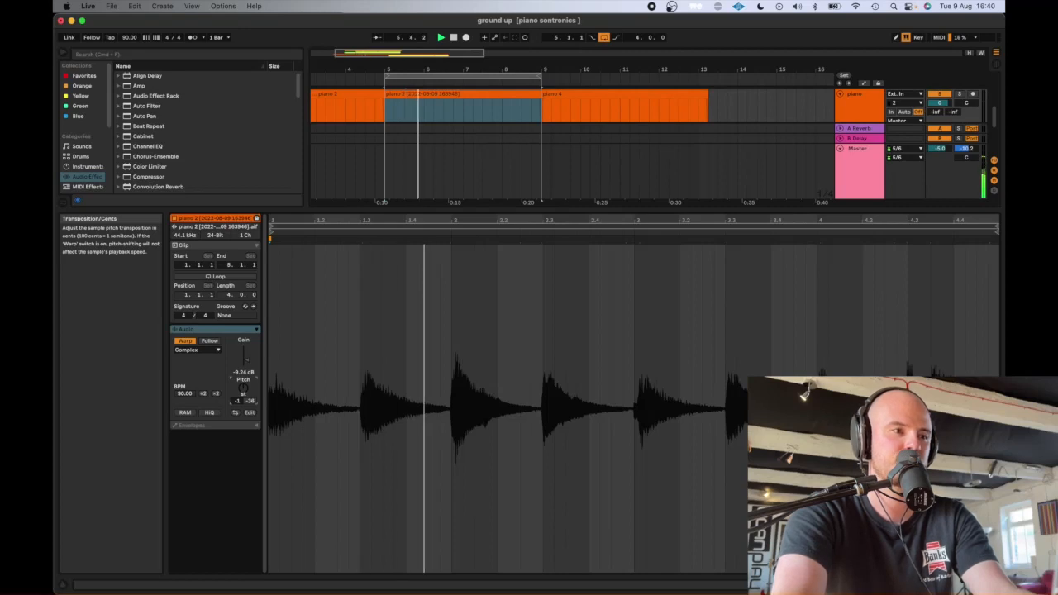
pyautogui.press('space')
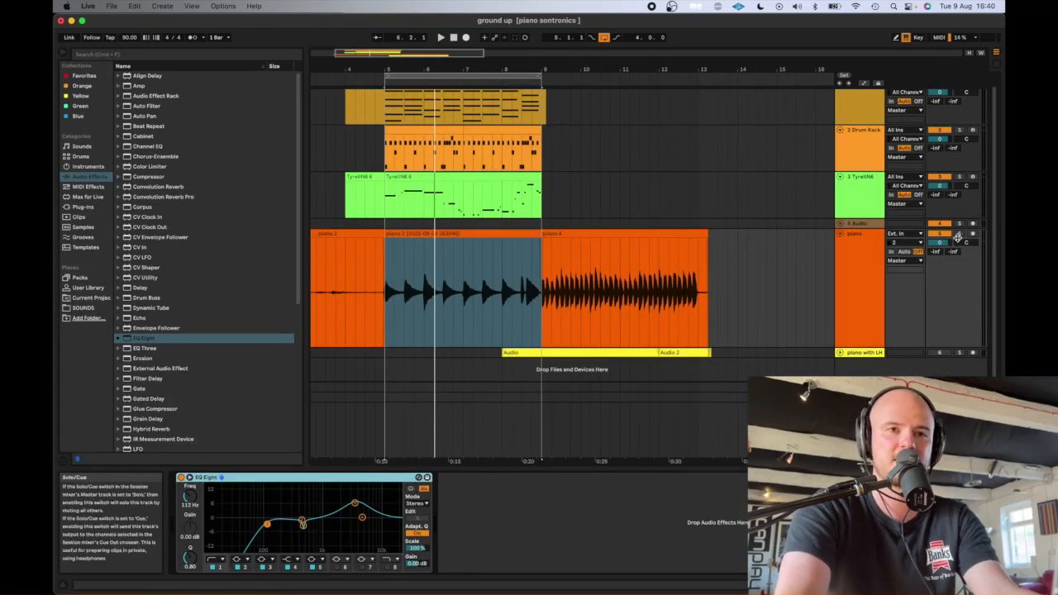
# - Solo the recorded piano and Upright Piano together, and place the insert marker at 4.4.1 on the Upright Piano track
pyautogui.click(957, 235)
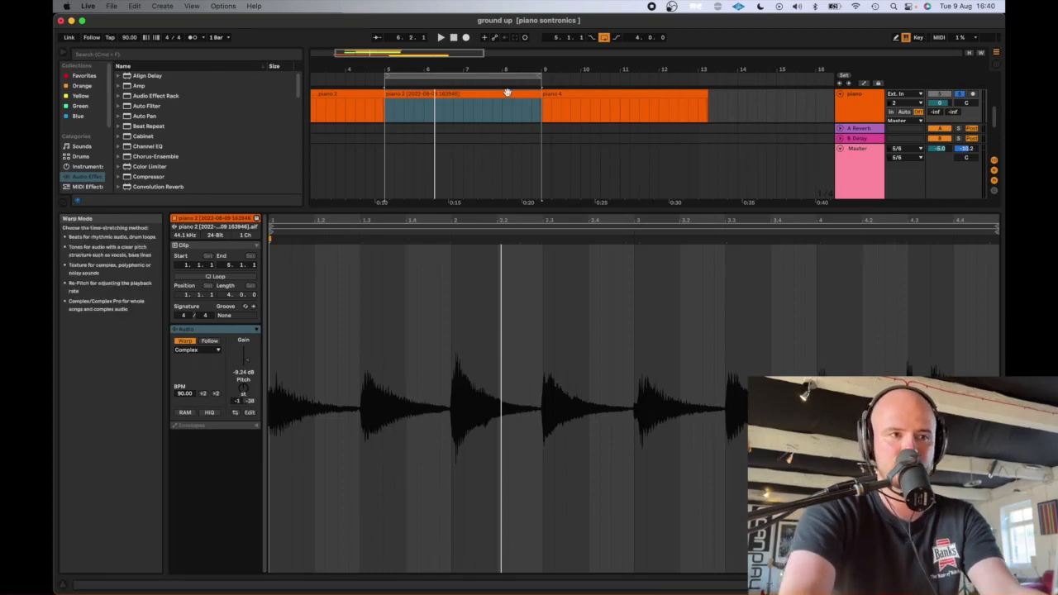
pyautogui.scroll(5, 510, 169)
pyautogui.scroll(-5, 509, 169)
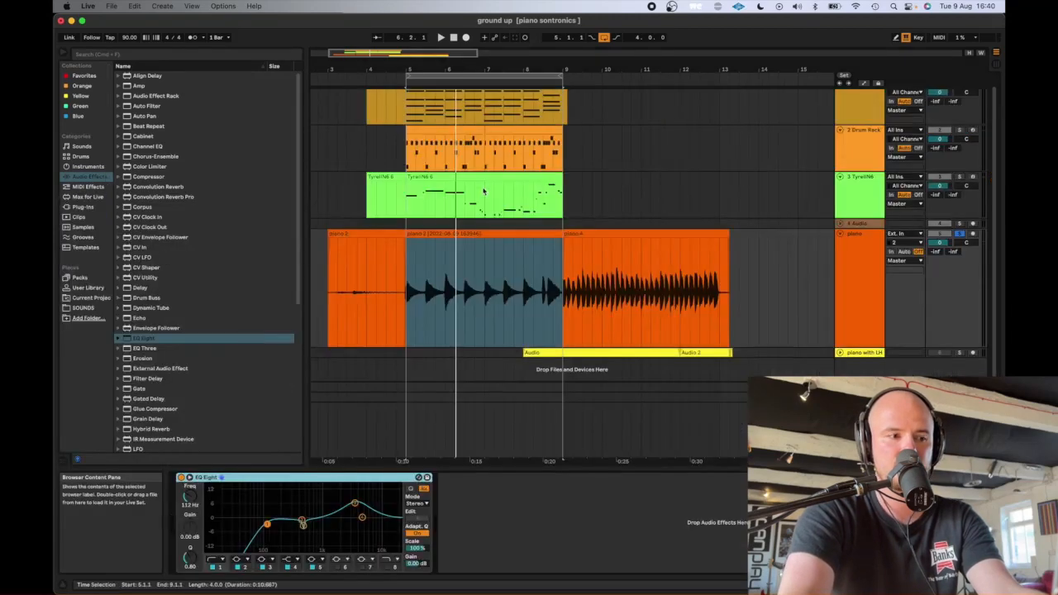
pyautogui.scroll(2, 483, 191)
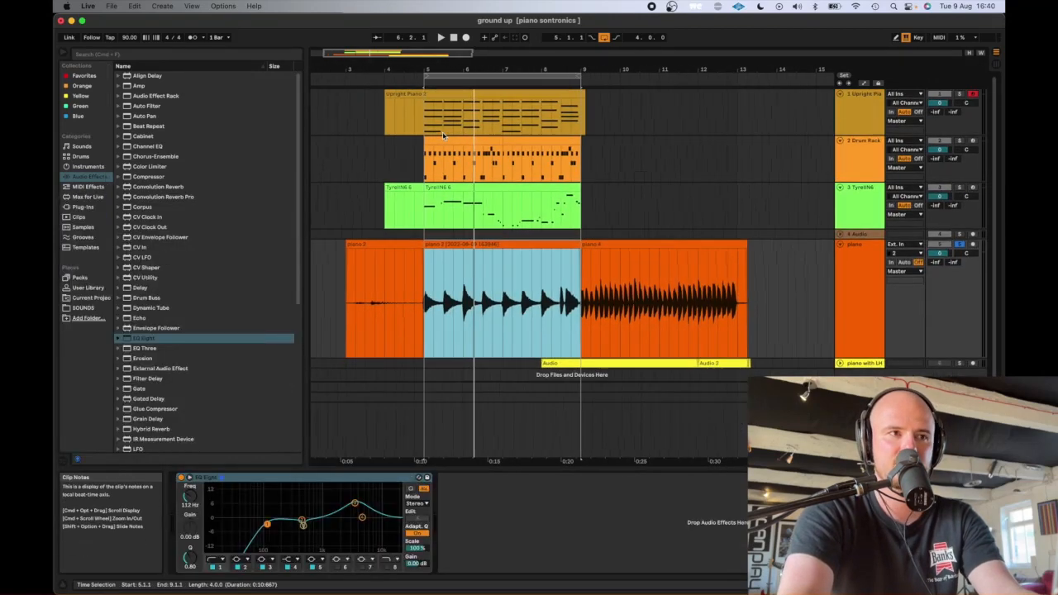
pyautogui.click(419, 124)
pyautogui.click(961, 248)
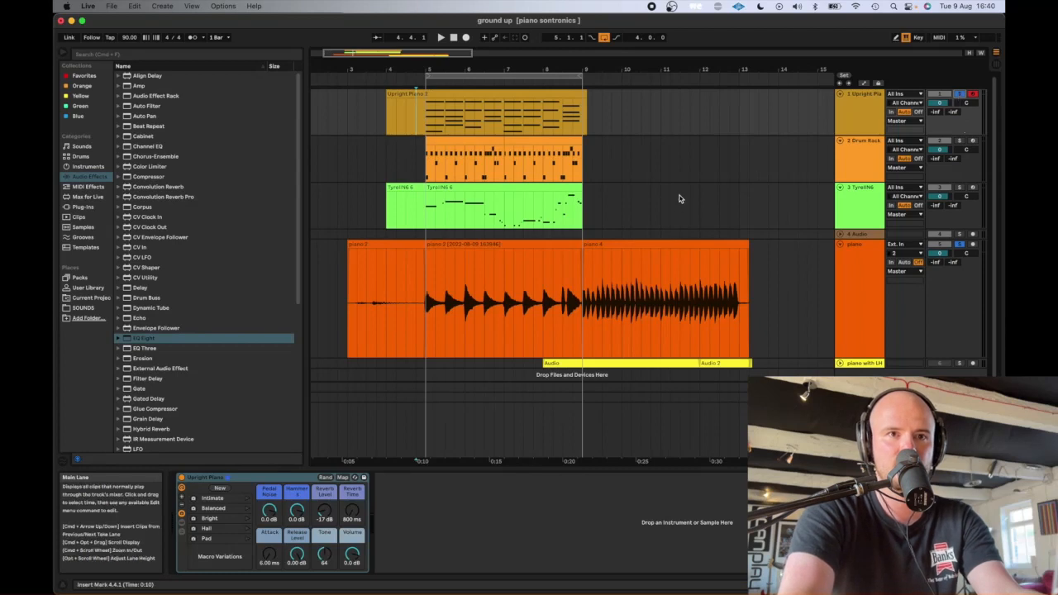
# - Play the recorded piano and Upright Piano together from 5.1.1 and display the recorded piano track's devices
pyautogui.click(428, 119)
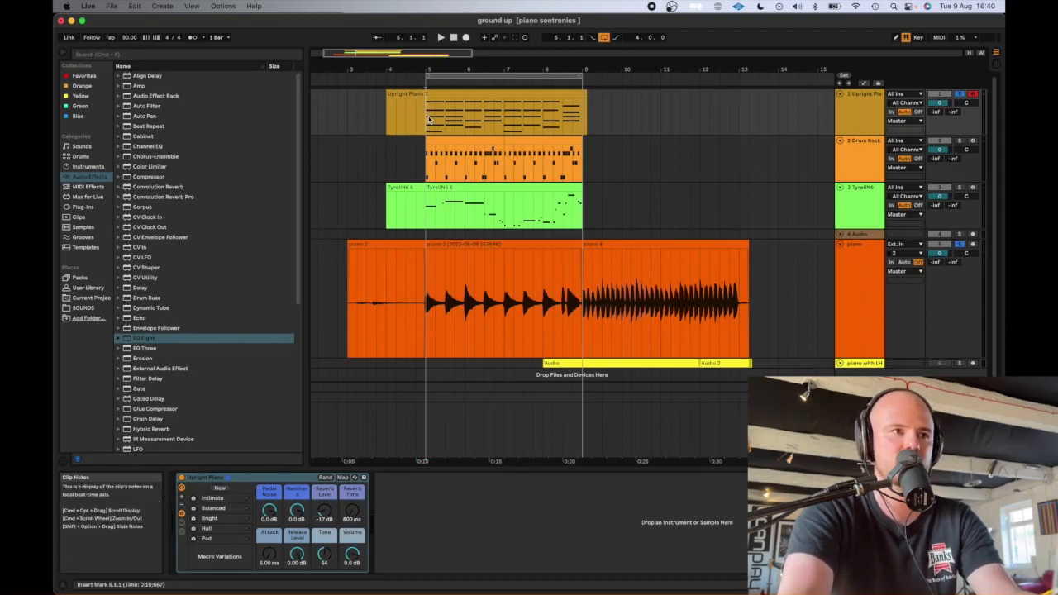
pyautogui.press('space')
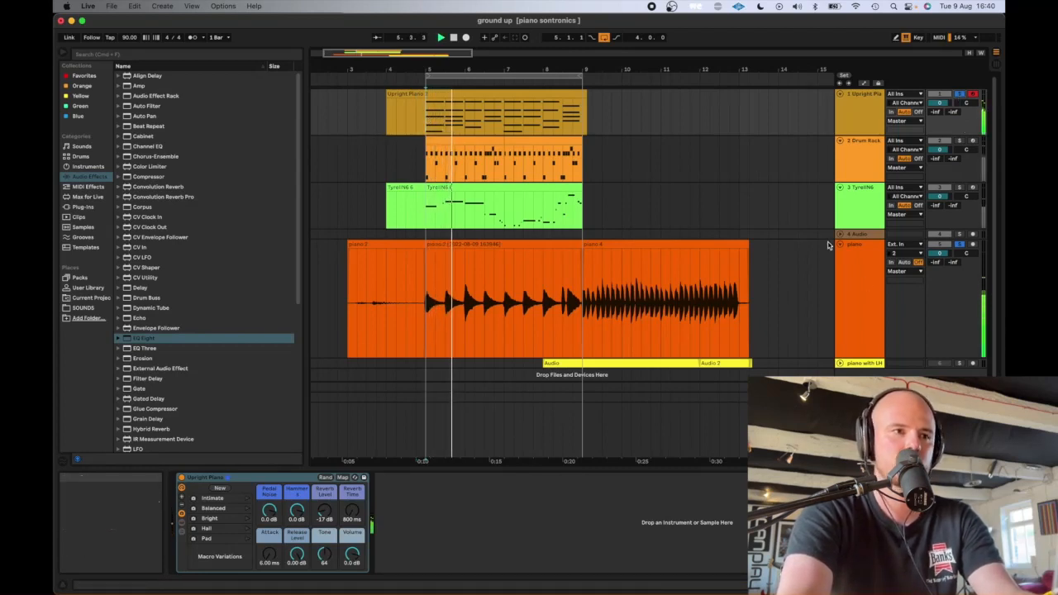
pyautogui.click(857, 263)
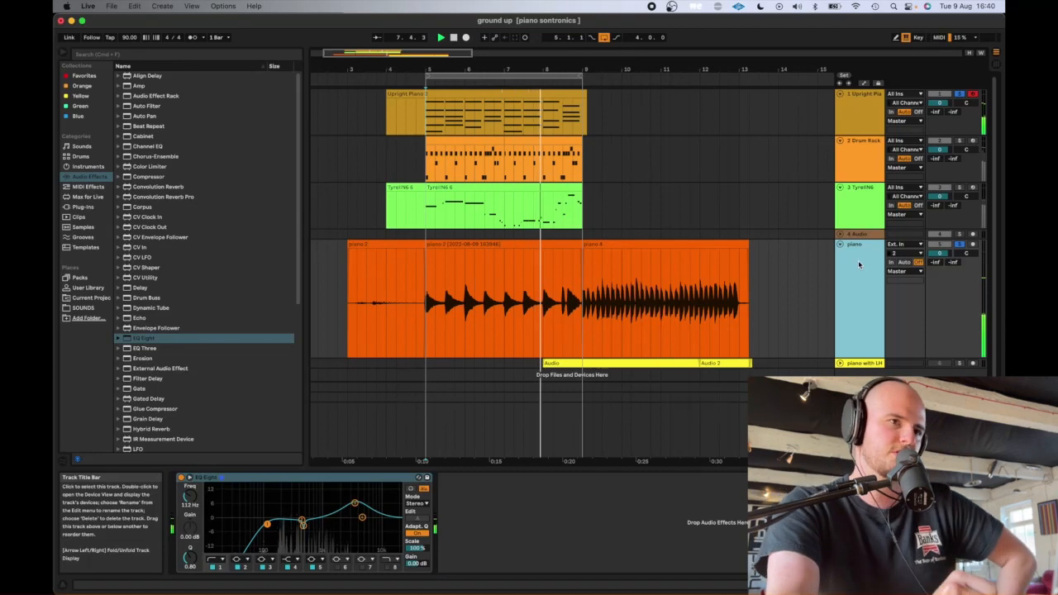
# - Duplicate the Upright Piano section from 5.1.1 to 9.1.1 so it repeats up to 13.1.1, and play from 9.1.1
pyautogui.click(562, 96)
pyautogui.moveTo(427, 121); pyautogui.dragTo(567, 122)
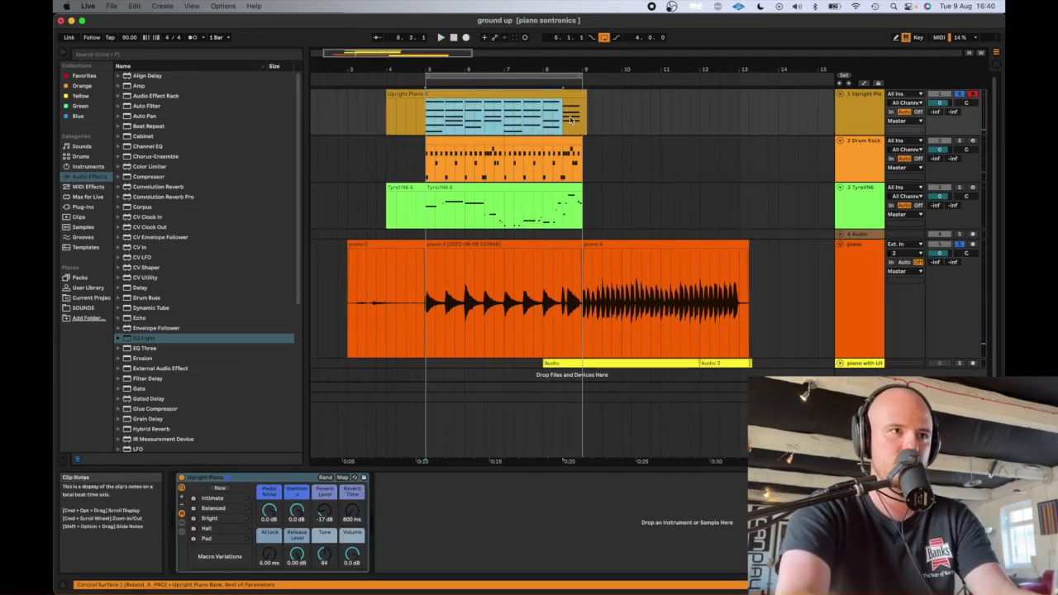
pyautogui.press('super+d')
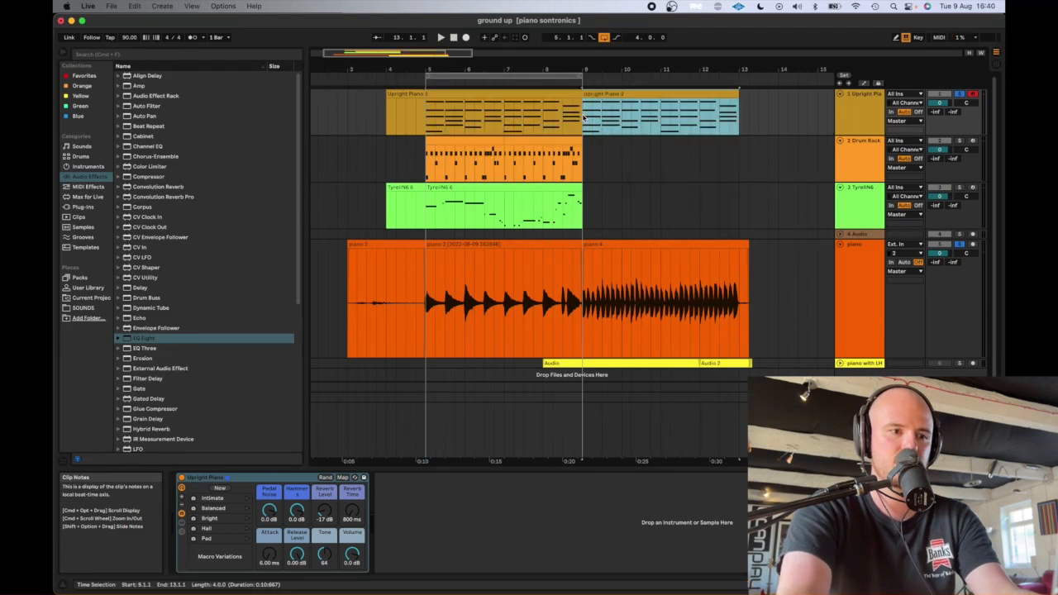
pyautogui.click(589, 120)
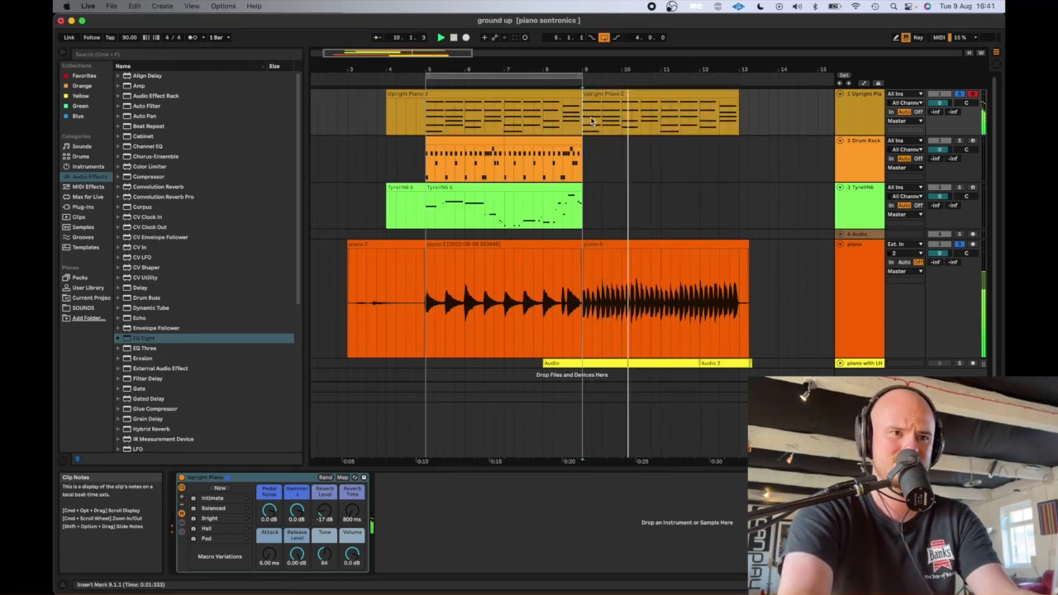
pyautogui.press('space')
# - Compare the warp and pitch settings of the consolidated piano clip with those of the piano clip starting at 9.1.1
pyautogui.click(540, 245)
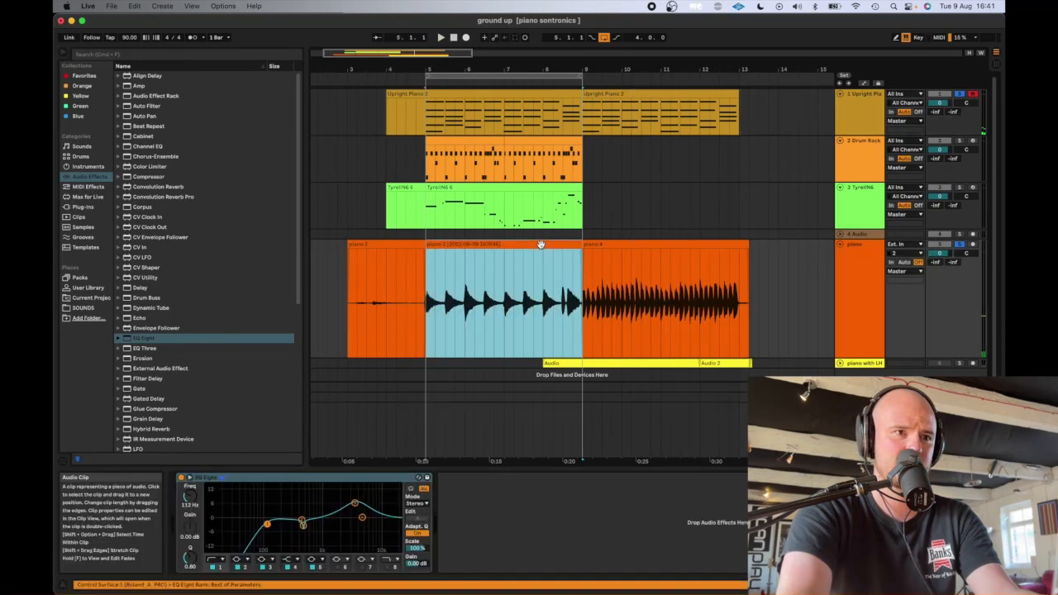
pyautogui.doubleClick(540, 244)
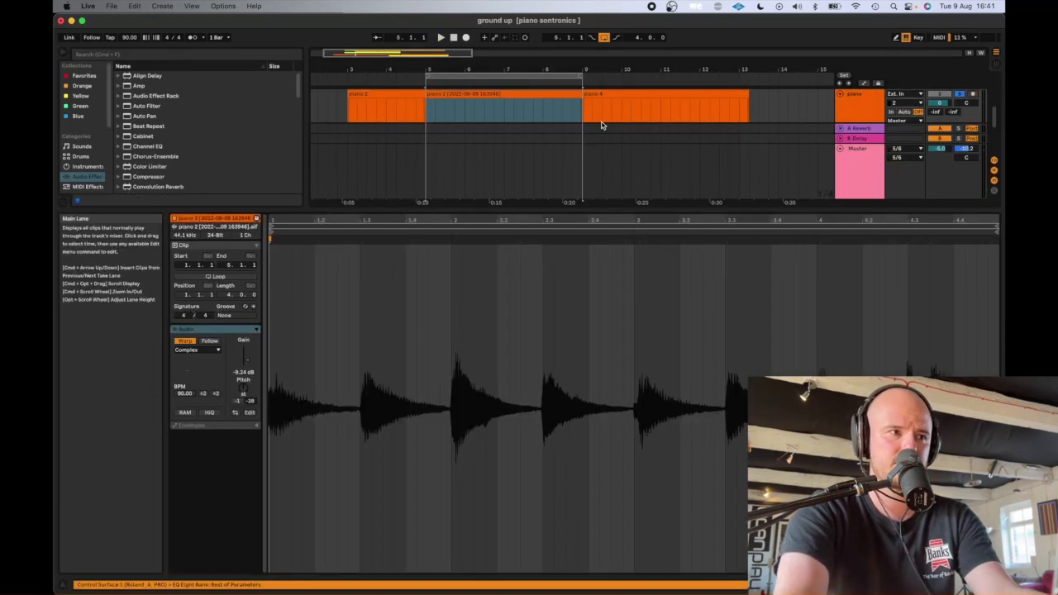
pyautogui.click(625, 93)
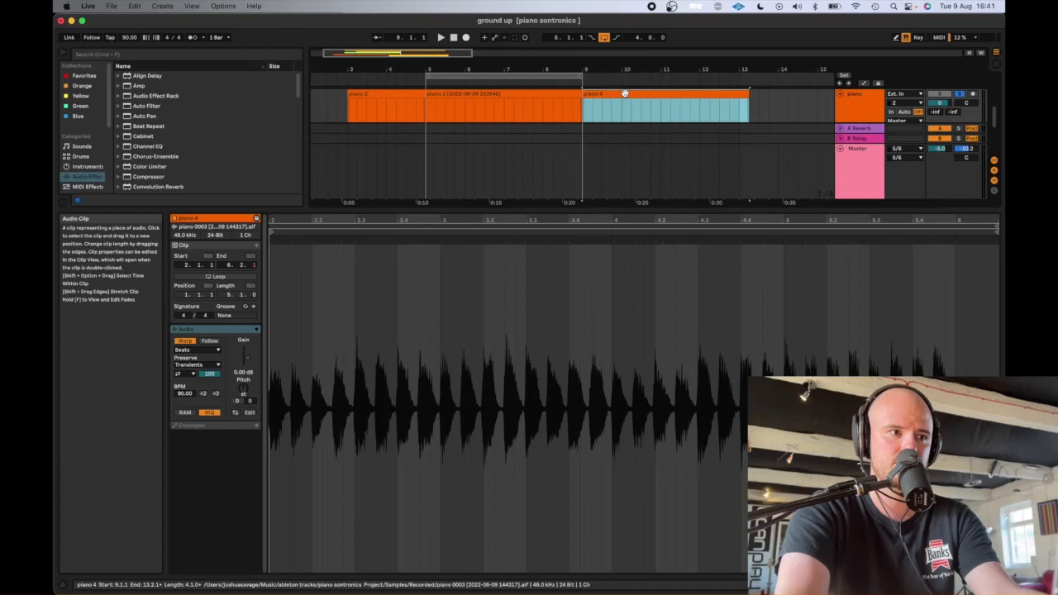
pyautogui.press('space')
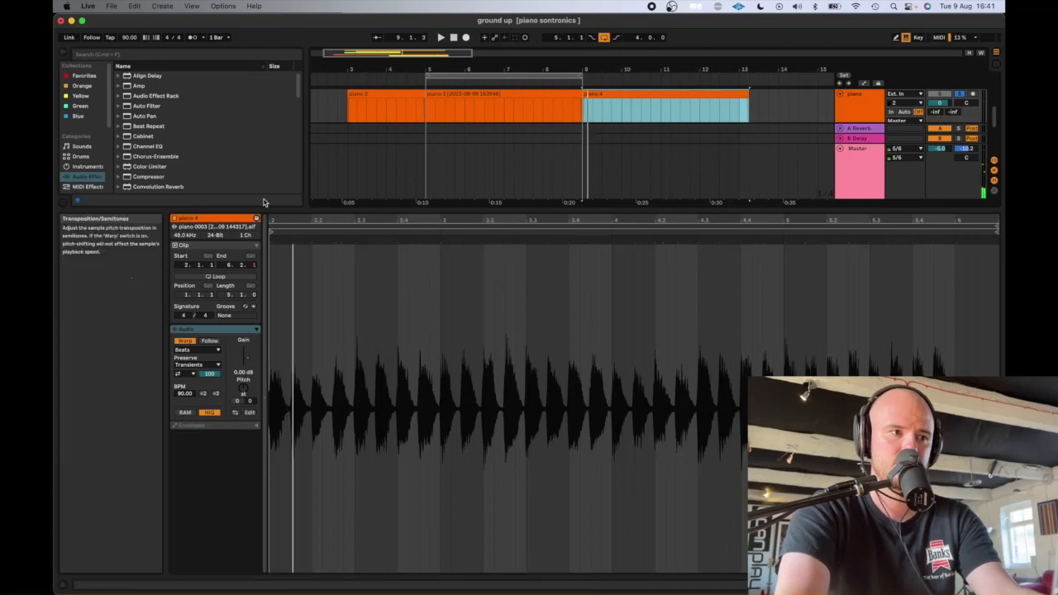
pyautogui.click(468, 93)
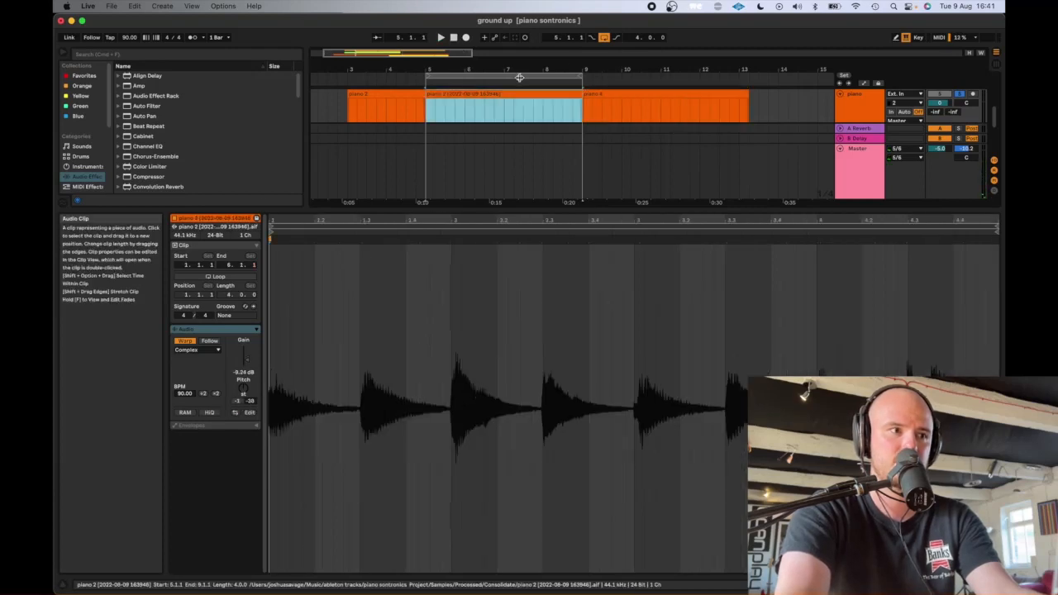
pyautogui.click(630, 95)
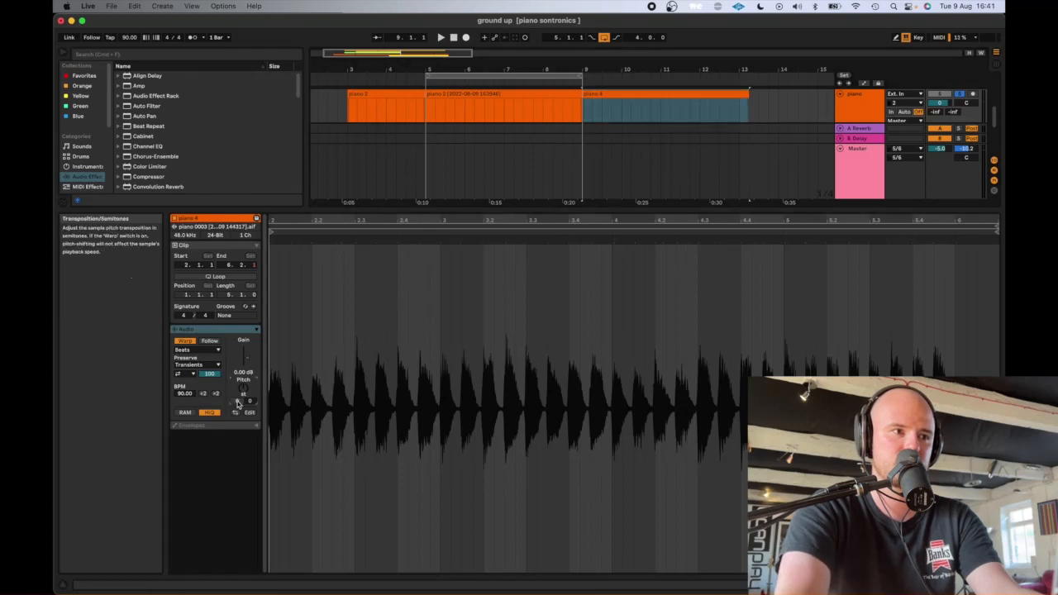
# - Set the piano clip at 9.1.1 to Complex warp mode, transposed -1 semitone and -46 cents, adjusting the cents during playback
pyautogui.click(206, 350)
pyautogui.click(202, 389)
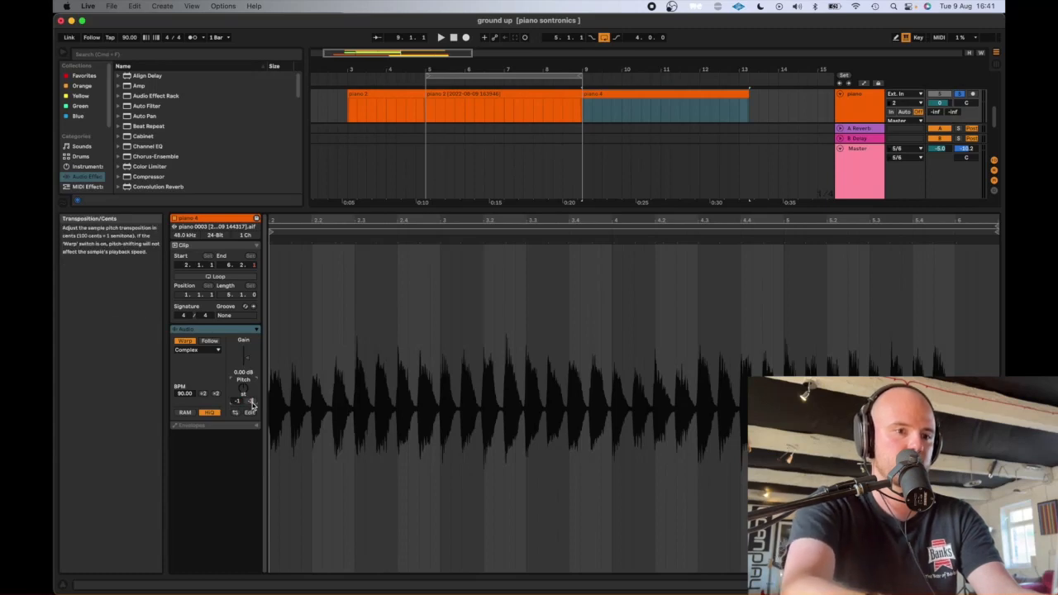
pyautogui.press('space')
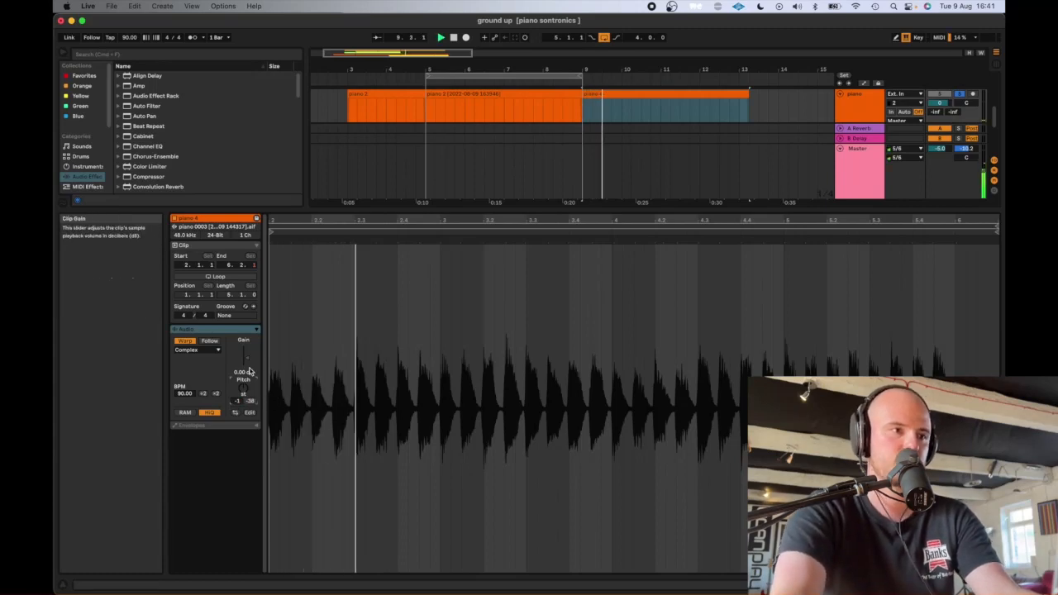
pyautogui.moveTo(250, 400); pyautogui.dragTo(250, 409)
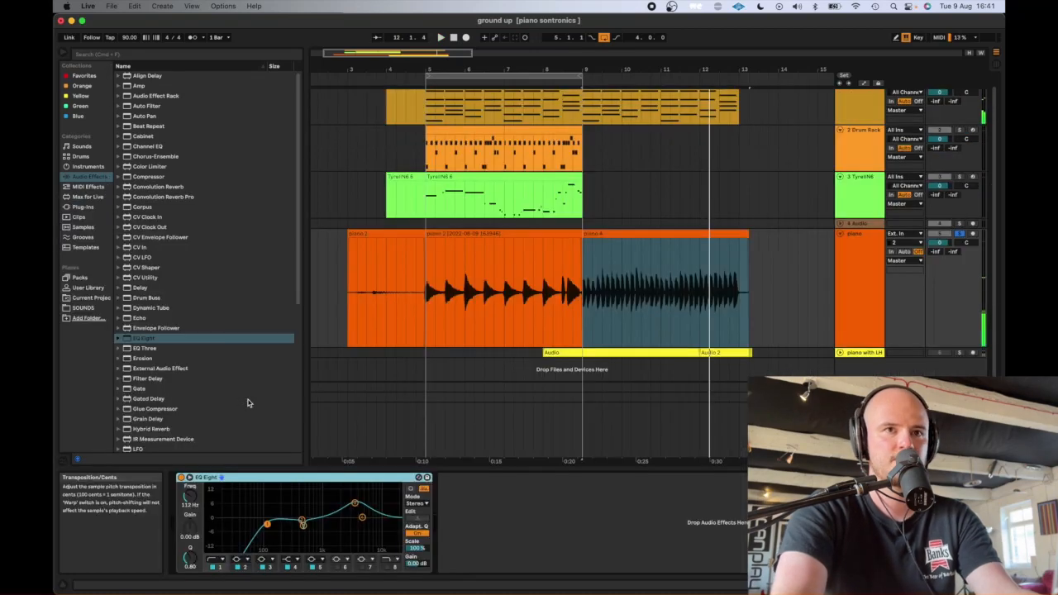
# - Duplicate the Drum Rack and third-track synth clips so both parts extend from 9.1.1 to 13.1.1
pyautogui.click(500, 246)
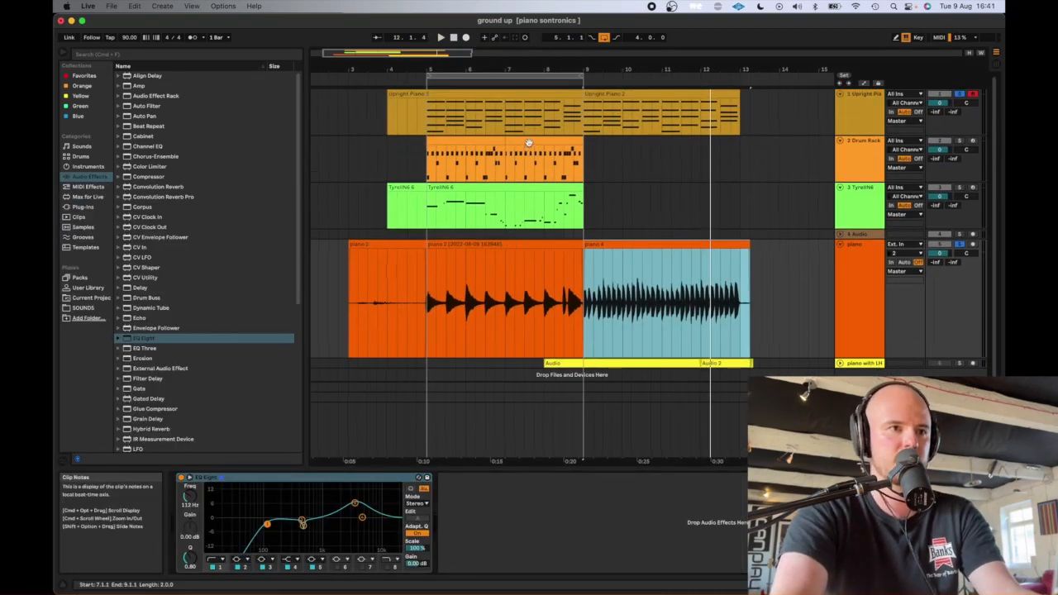
pyautogui.click(530, 143)
pyautogui.press('super+d')
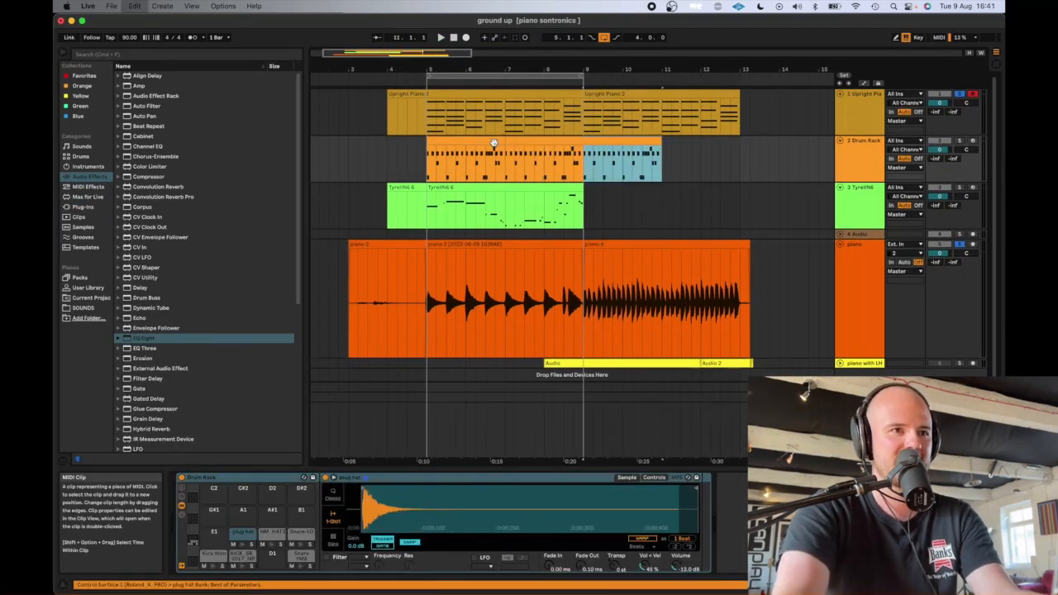
pyautogui.press('super+d')
pyautogui.click(518, 188)
pyautogui.press('super+d')
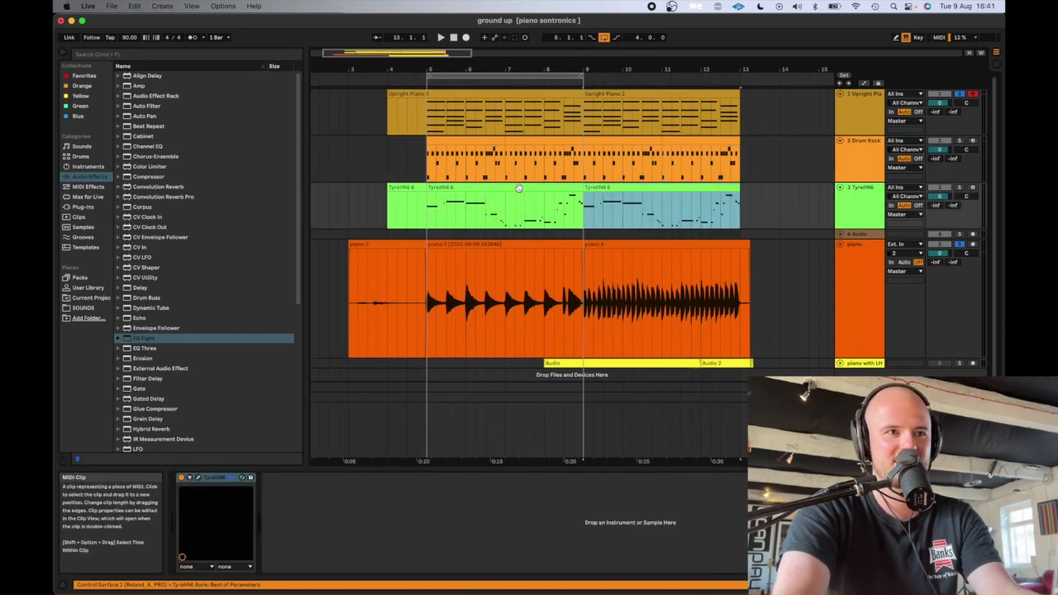
# - Fine-tune the cents of the piano clip at 9.1.1 while playing it against the Upright Piano
pyautogui.click(582, 205)
pyautogui.press('space')
pyautogui.press('space')
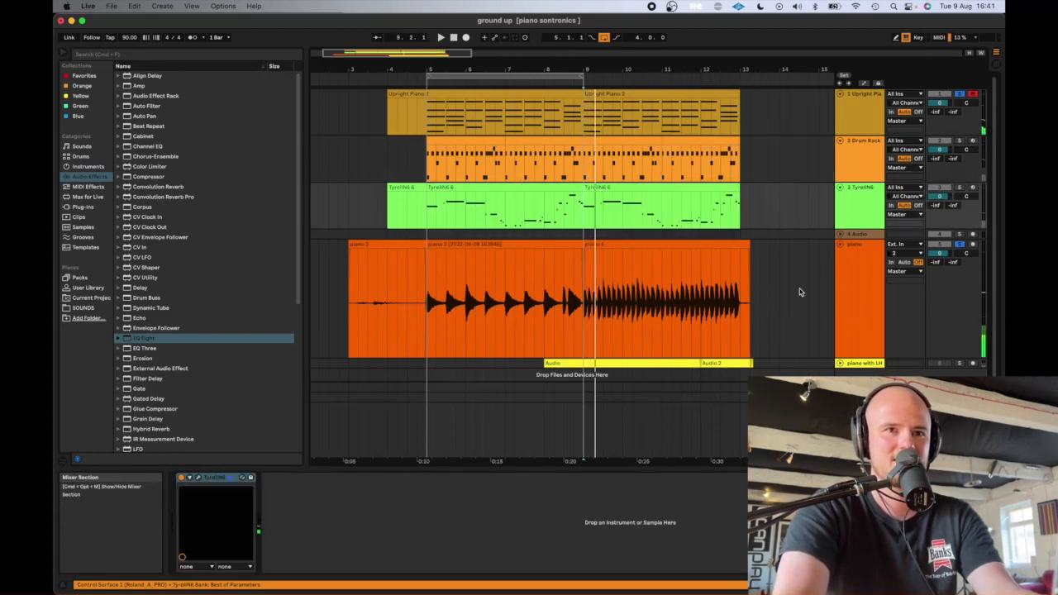
pyautogui.doubleClick(719, 241)
pyautogui.press('space')
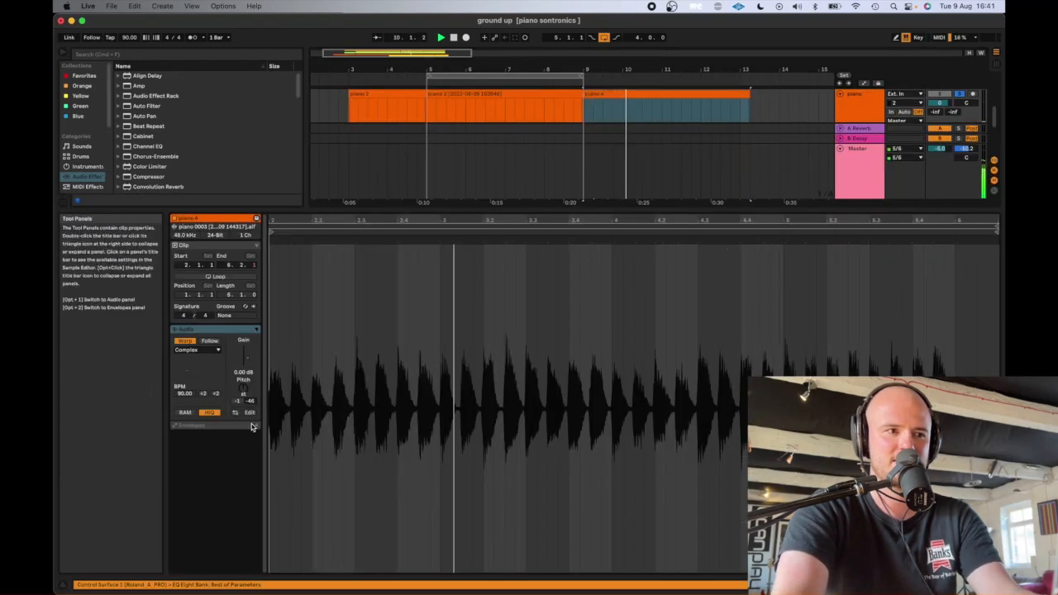
pyautogui.moveTo(250, 400)
pyautogui.mouseDown()
pyautogui.moveTo(250, 418)
pyautogui.moveTo(249, 395)
pyautogui.mouseUp()
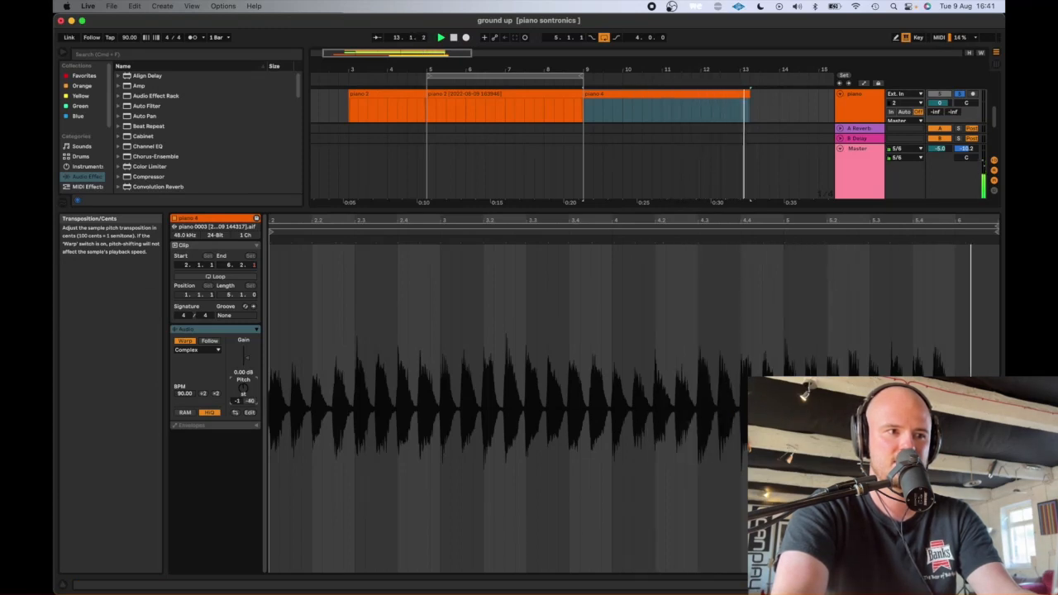
pyautogui.moveTo(250, 395); pyautogui.dragTo(249, 398)
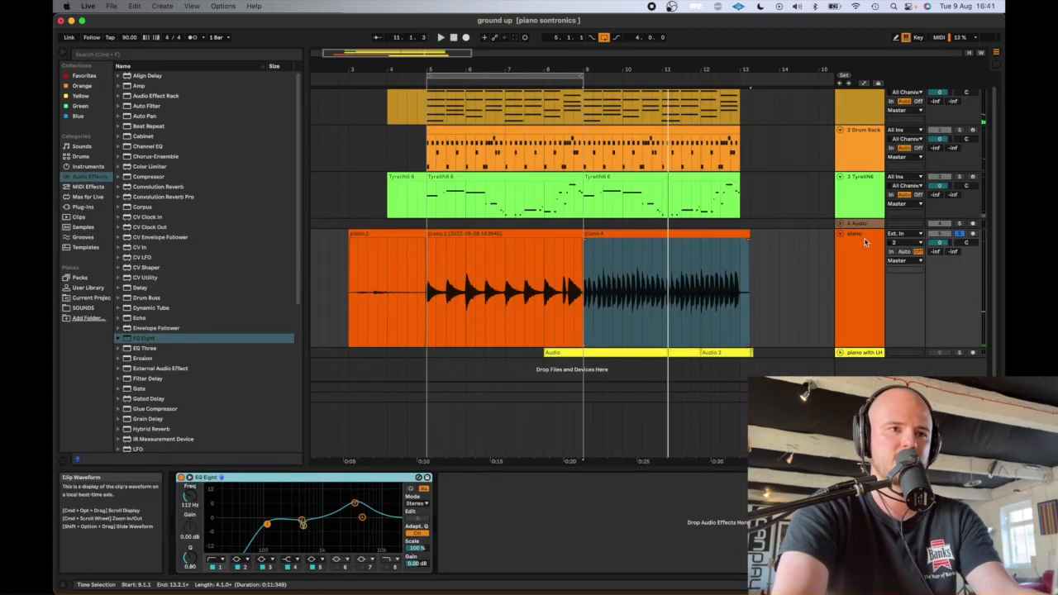
# - Play all tracks together from 5.1.1 without soloing and lower the recorded piano's track volume to -9.3 dB
pyautogui.press('space')
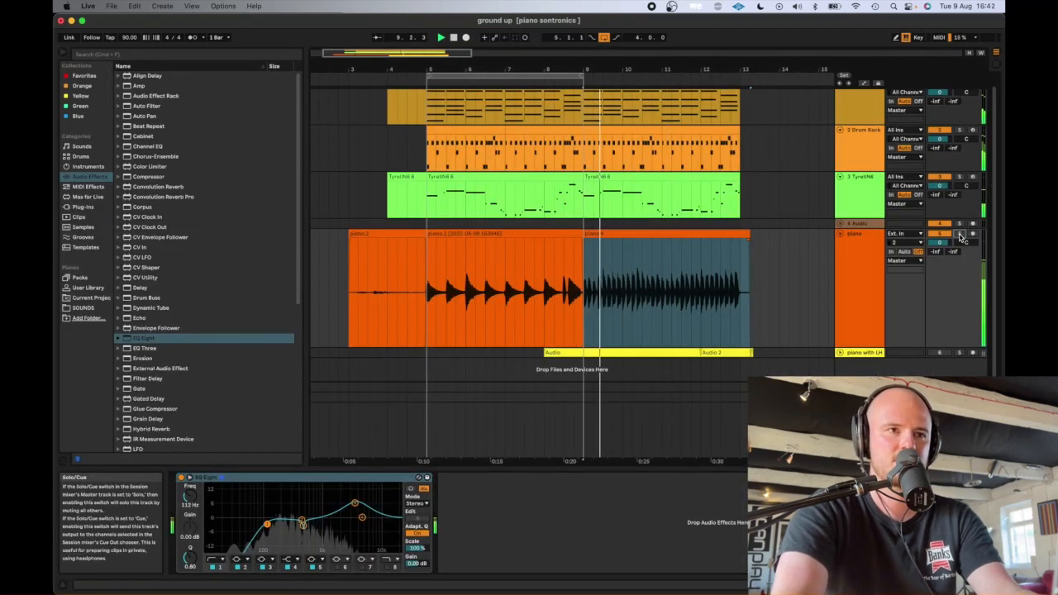
pyautogui.click(429, 289)
pyautogui.press('space')
pyautogui.press('space')
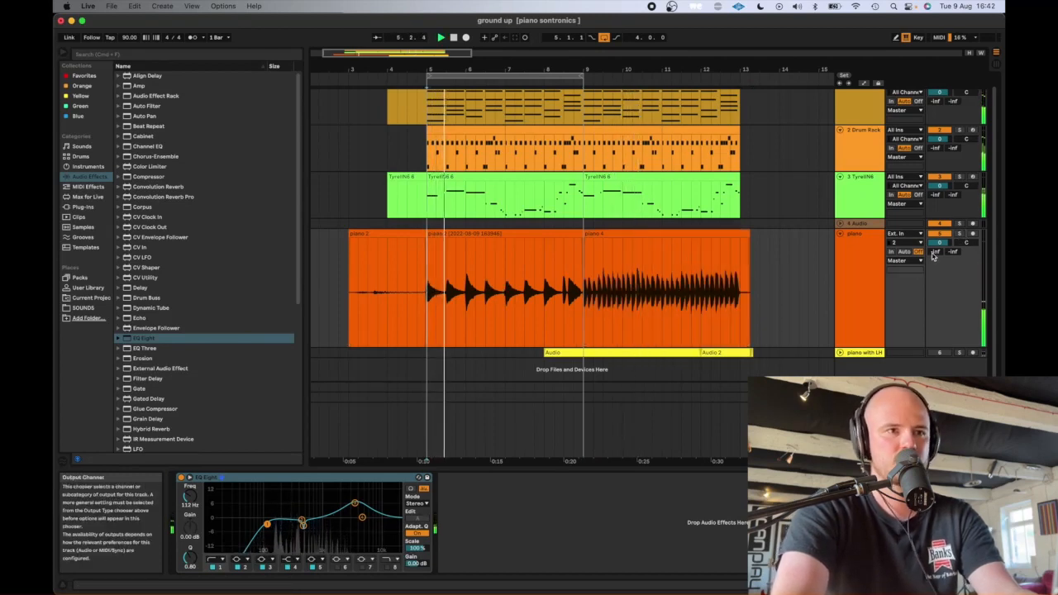
pyautogui.moveTo(940, 242); pyautogui.dragTo(942, 242)
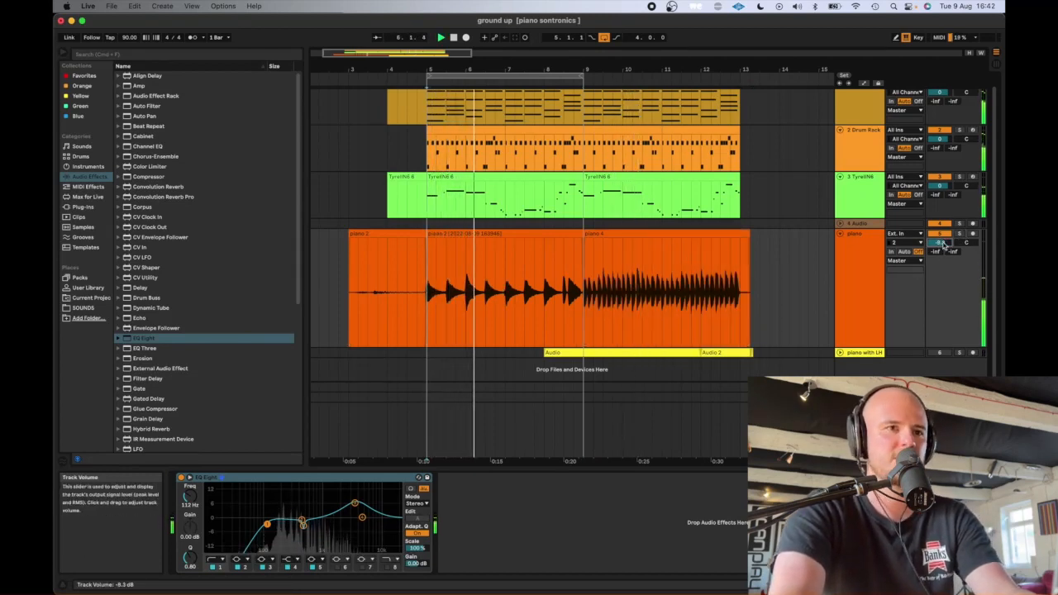
# - Add an EQ Eight after the instrument on the Upright Piano track
pyautogui.scroll(1, 705, 260)
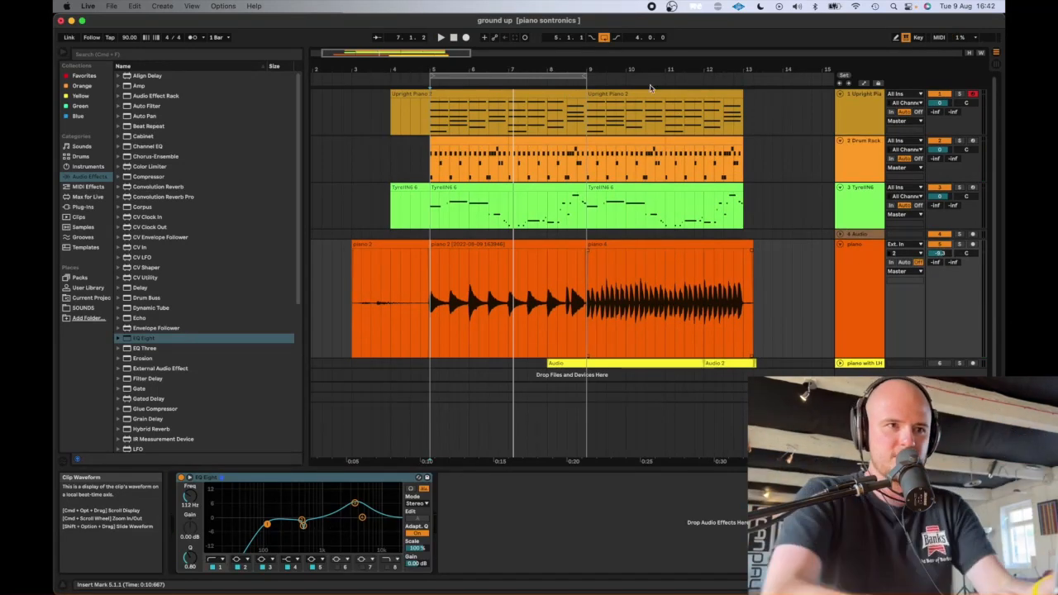
pyautogui.click(851, 111)
pyautogui.click(416, 528)
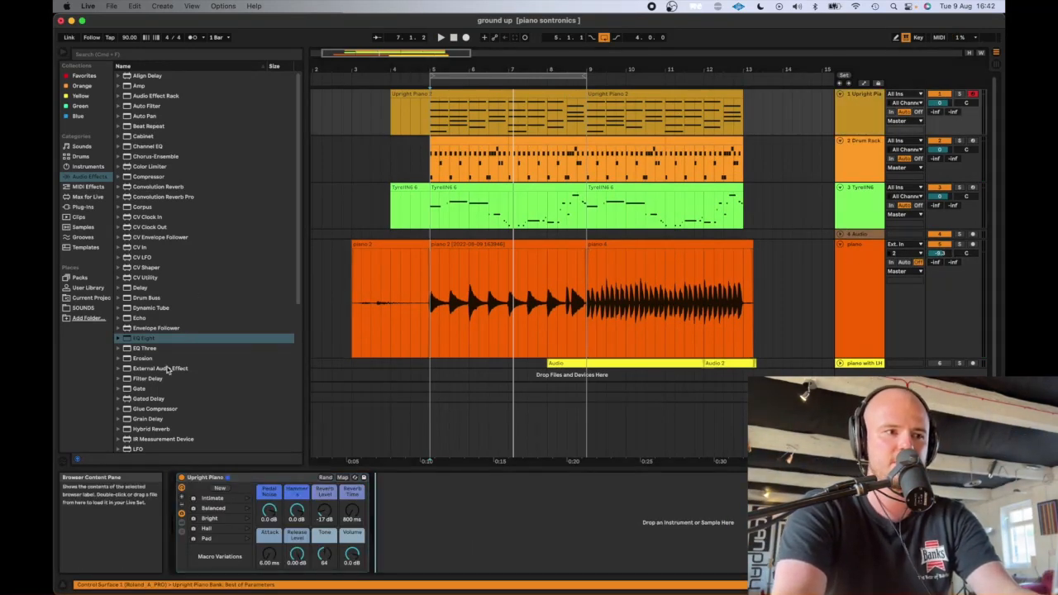
pyautogui.doubleClick(139, 338)
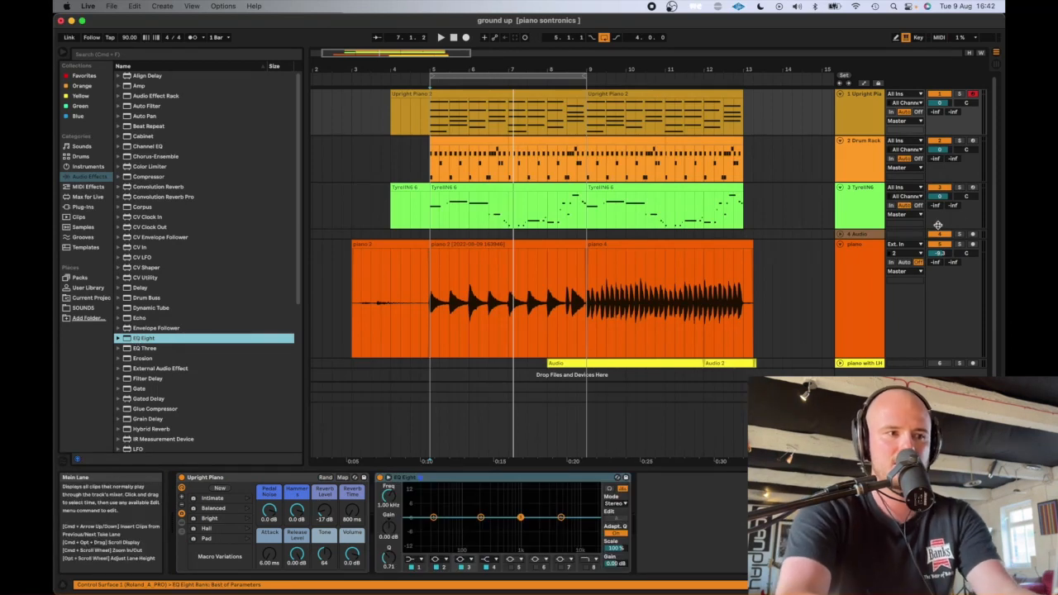
# - Solo the Upright Piano during playback and set its EQ Eight to a 147 Hz low cut and a 6.82 dB high shelf at 1.56 kHz
pyautogui.click(383, 413)
pyautogui.press('space')
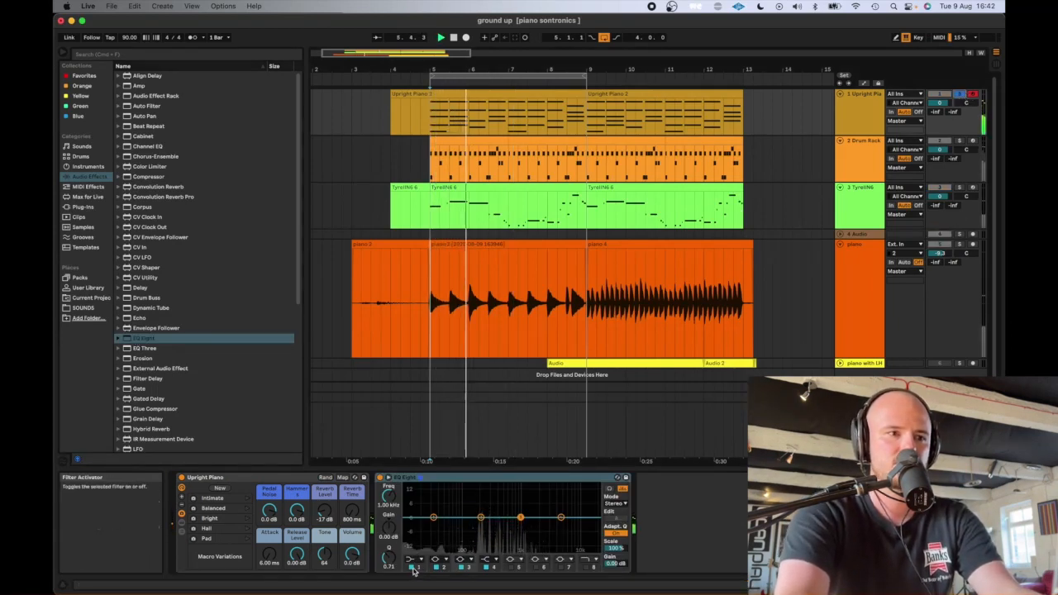
pyautogui.click(417, 559)
pyautogui.click(411, 506)
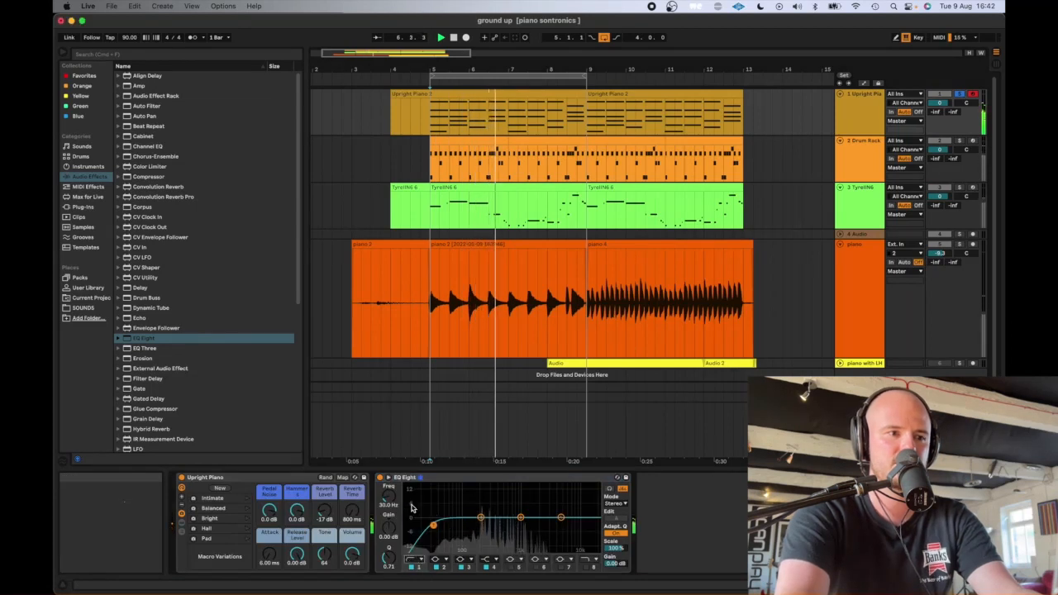
pyautogui.moveTo(473, 522); pyautogui.dragTo(473, 523)
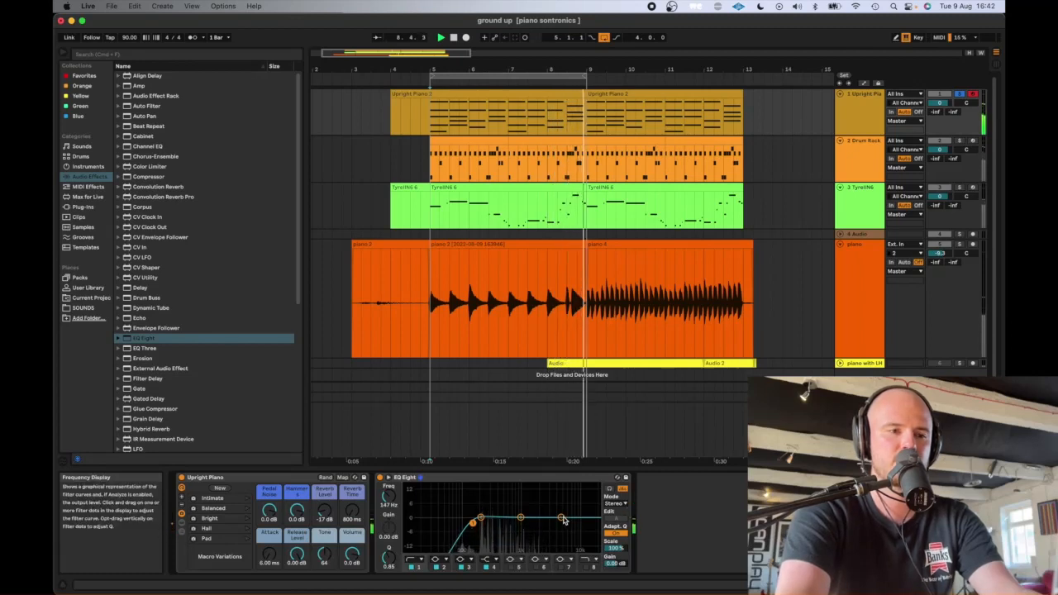
pyautogui.moveTo(561, 516); pyautogui.dragTo(532, 502)
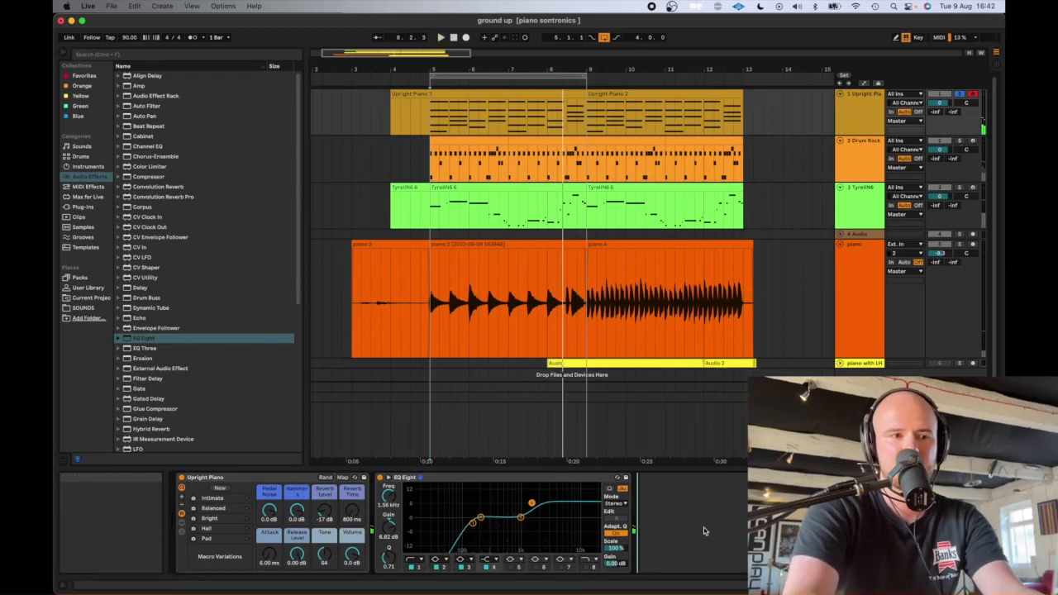
# - Search the audio effects for "filter", add Auto Filter after the Upright Piano's EQ Eight, and clear the search
pyautogui.write('filter')
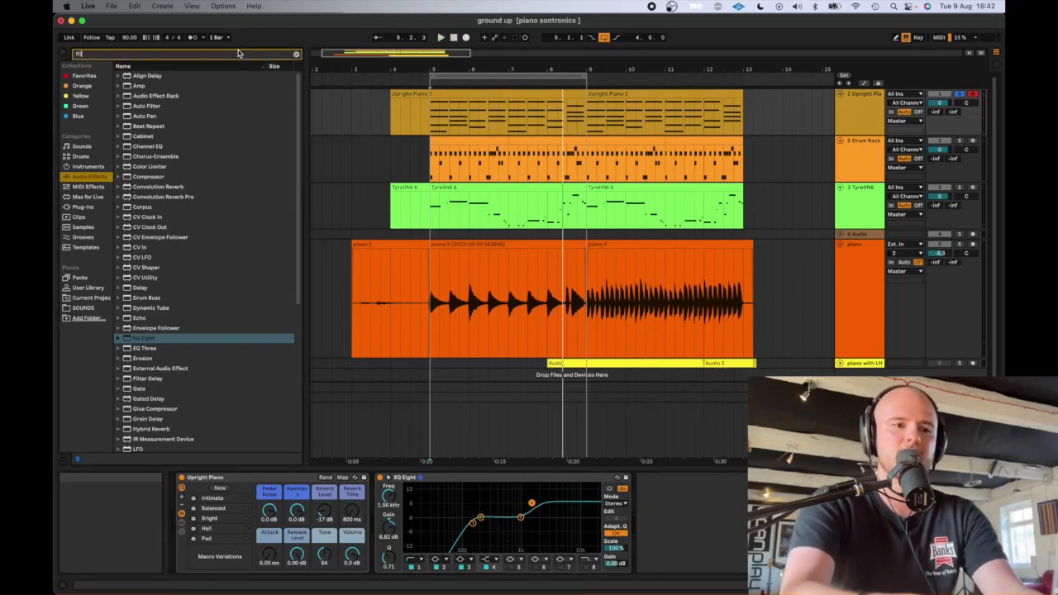
pyautogui.doubleClick(155, 86)
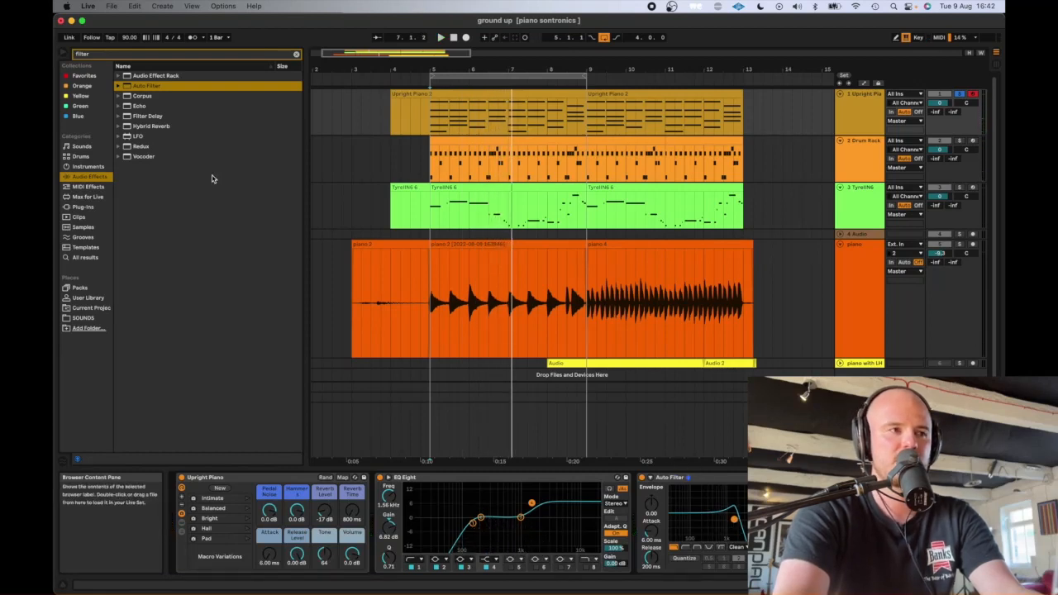
pyautogui.click(297, 56)
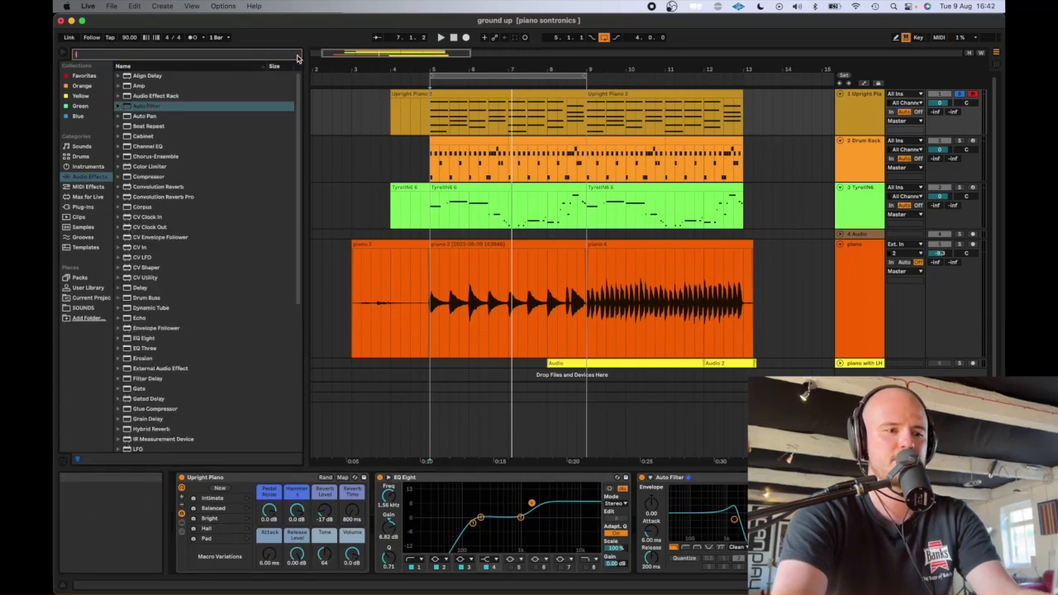
pyautogui.press('super+f')
pyautogui.write('f')
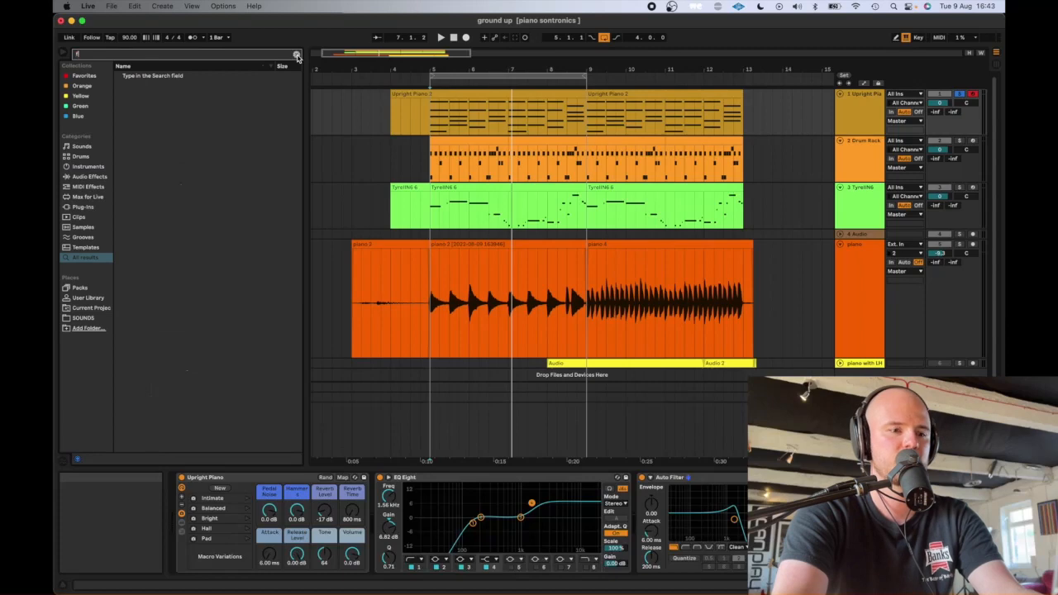
pyautogui.write('ilter')
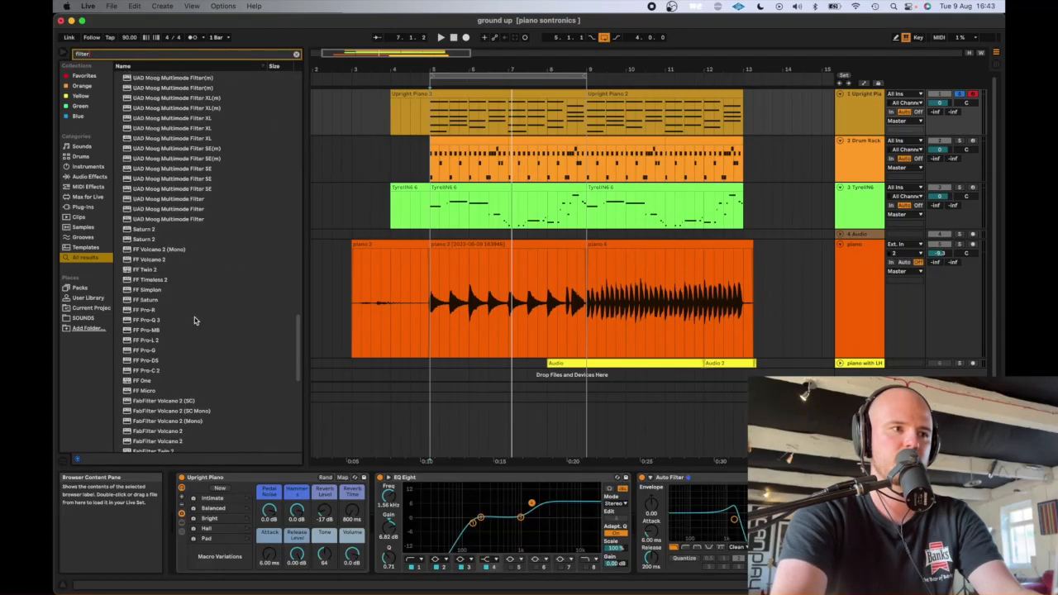
pyautogui.click(296, 54)
# - Play the soloed Upright Piano from 5.1.1 and lower the Auto Filter's cutoff frequency
pyautogui.click(731, 483)
pyautogui.press('space')
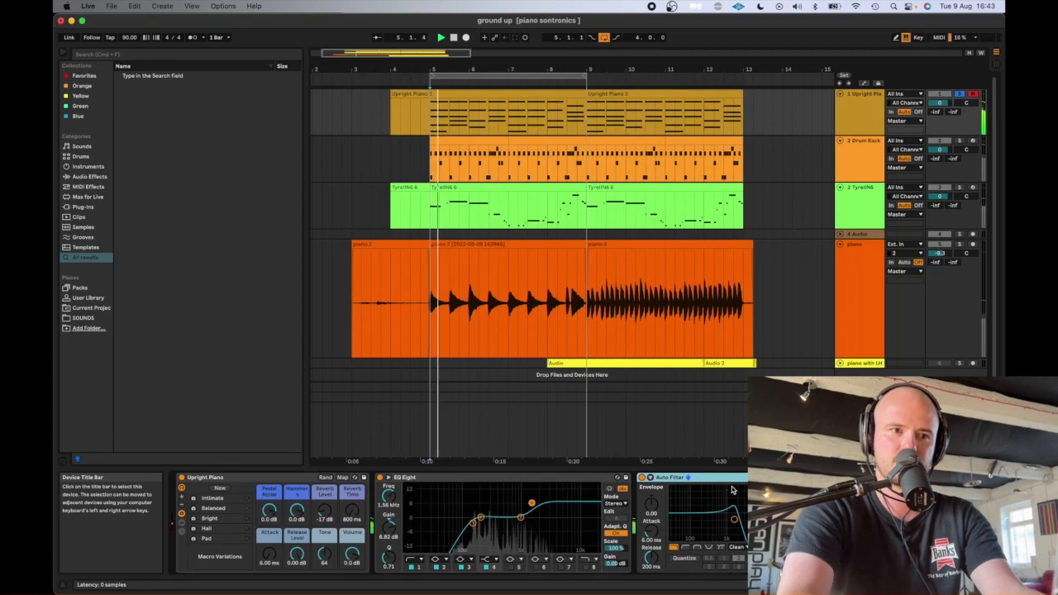
pyautogui.moveTo(733, 519); pyautogui.dragTo(715, 519)
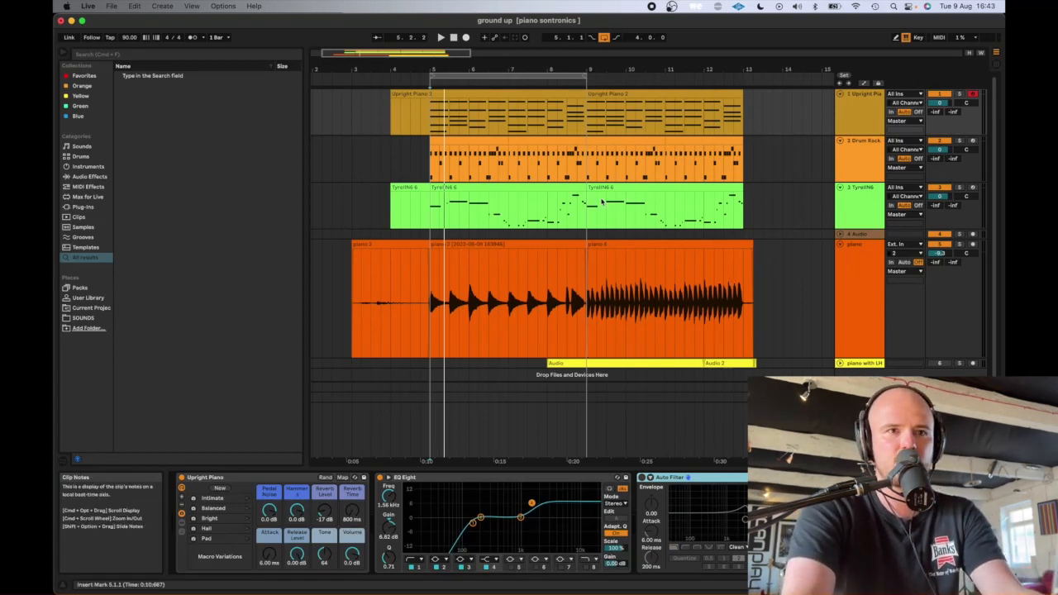
# - Pan the Upright Piano to 8L and the recorded piano to 18R, play both soloed together, and clear the solos
pyautogui.click(867, 155)
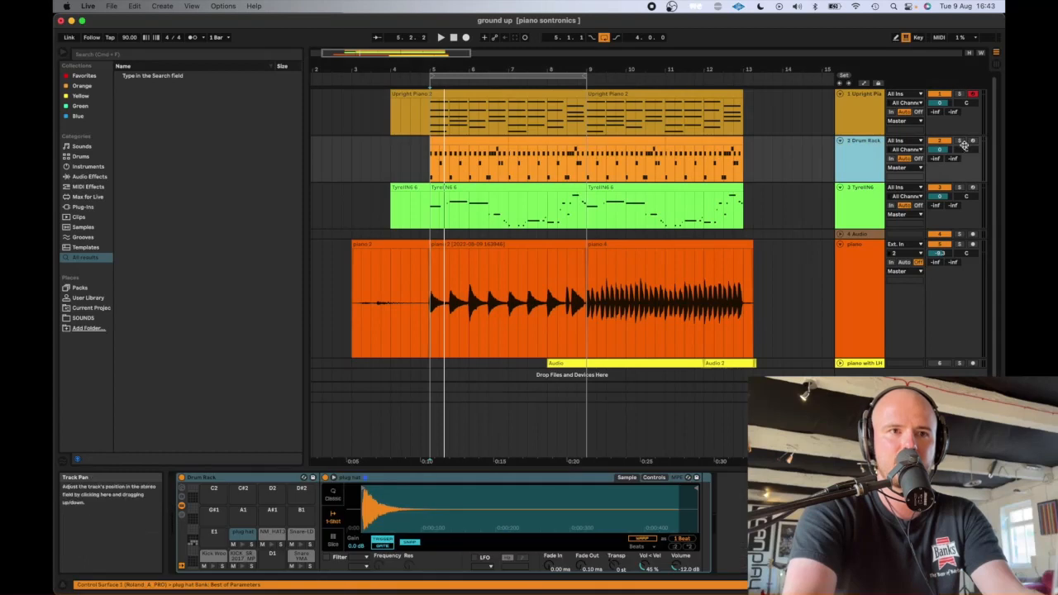
pyautogui.click(962, 145)
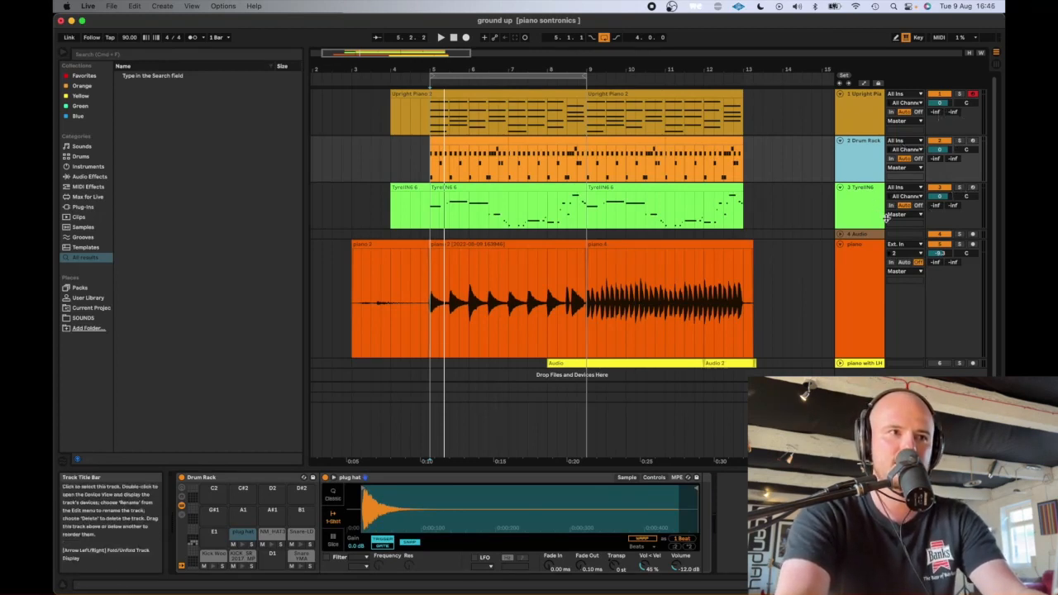
pyautogui.click(873, 122)
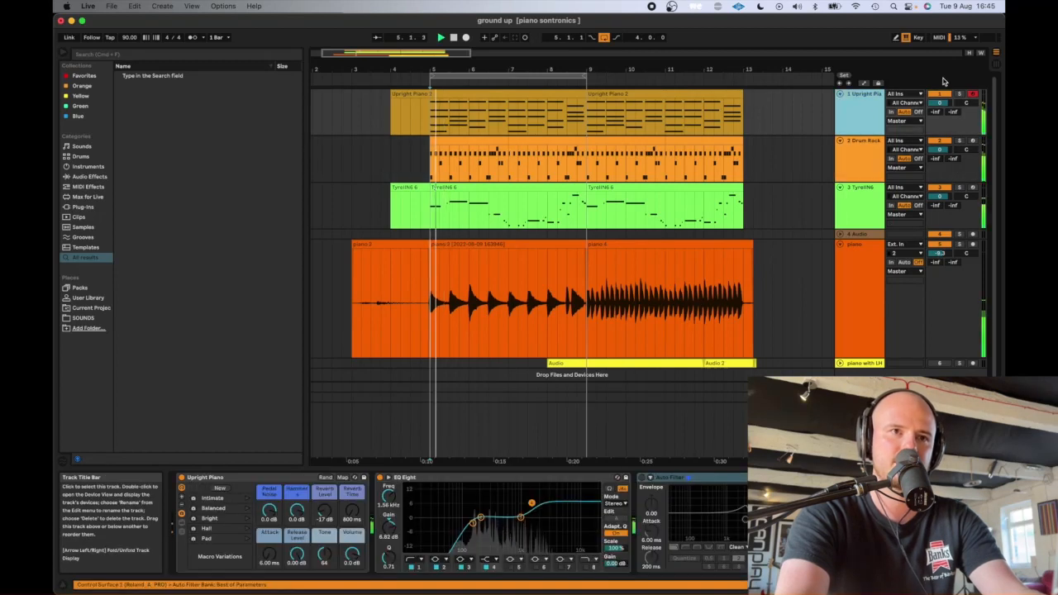
pyautogui.moveTo(963, 103)
pyautogui.mouseDown()
pyautogui.moveTo(963, 154)
pyautogui.moveTo(963, 53)
pyautogui.moveTo(963, 94)
pyautogui.mouseUp()
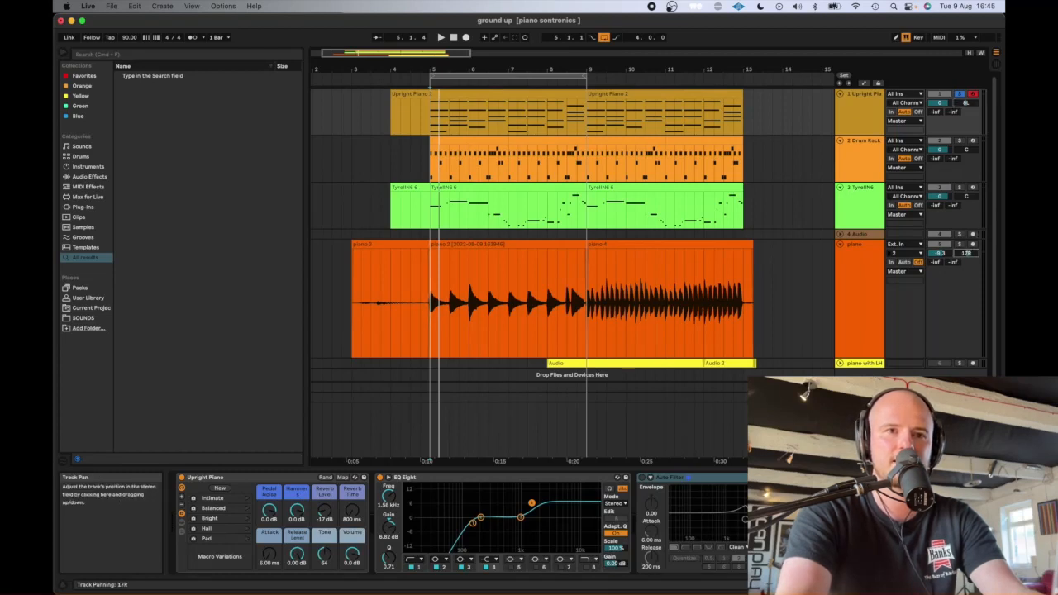
pyautogui.press('space')
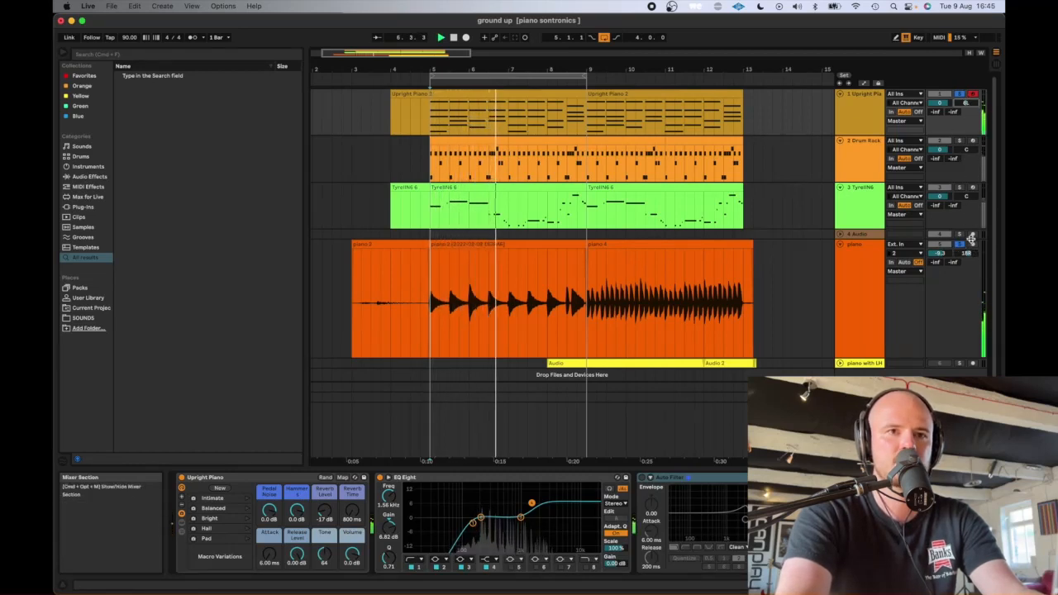
pyautogui.click(961, 95)
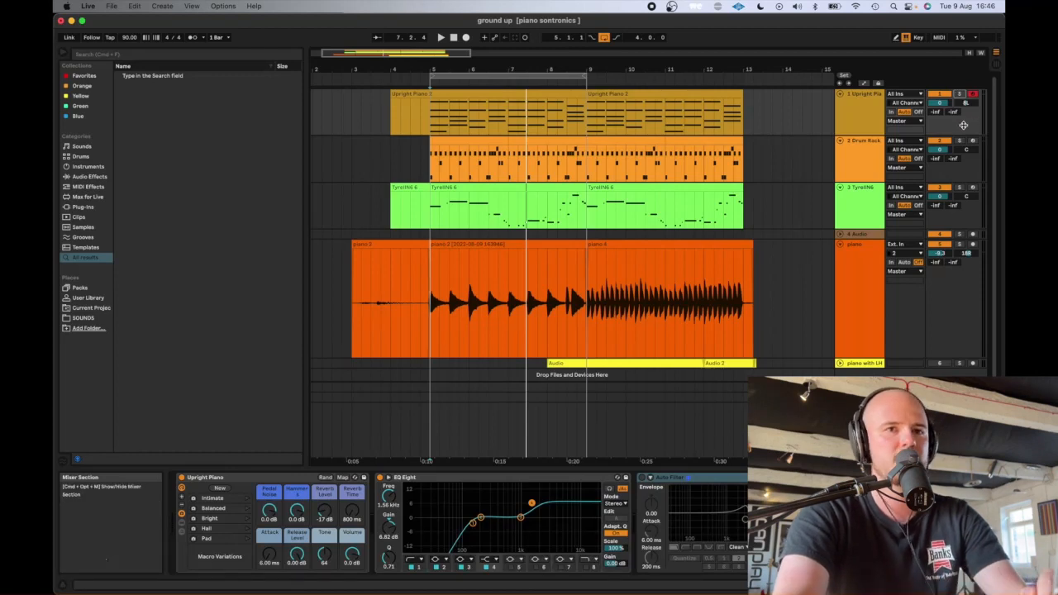
# - Solo the TyrellN6 track, select its clip starting at 5.1.1, and display the track's instrument
pyautogui.click(946, 148)
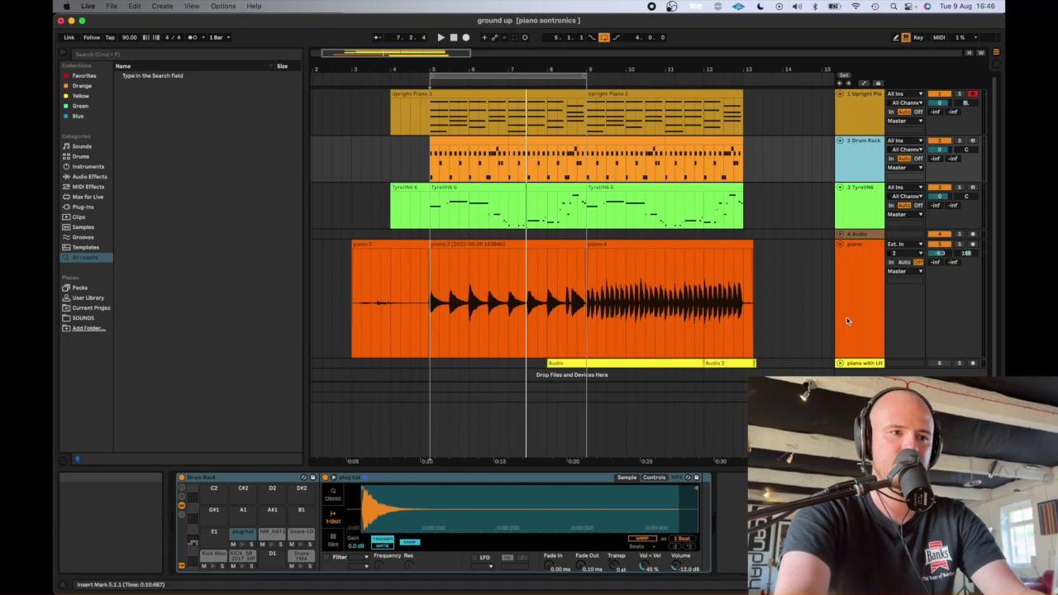
pyautogui.click(960, 188)
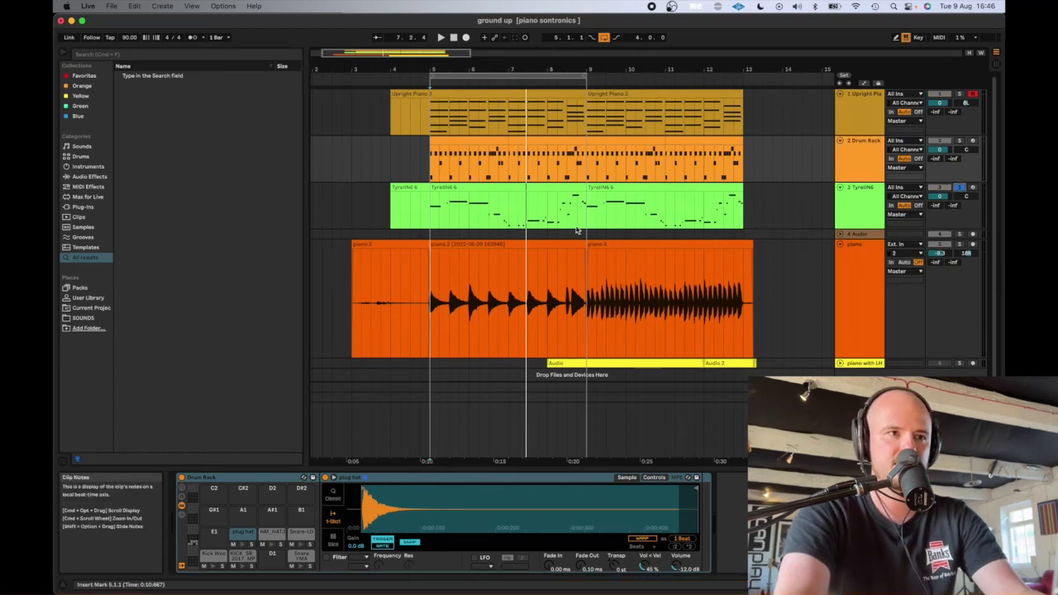
pyautogui.click(491, 188)
pyautogui.click(847, 203)
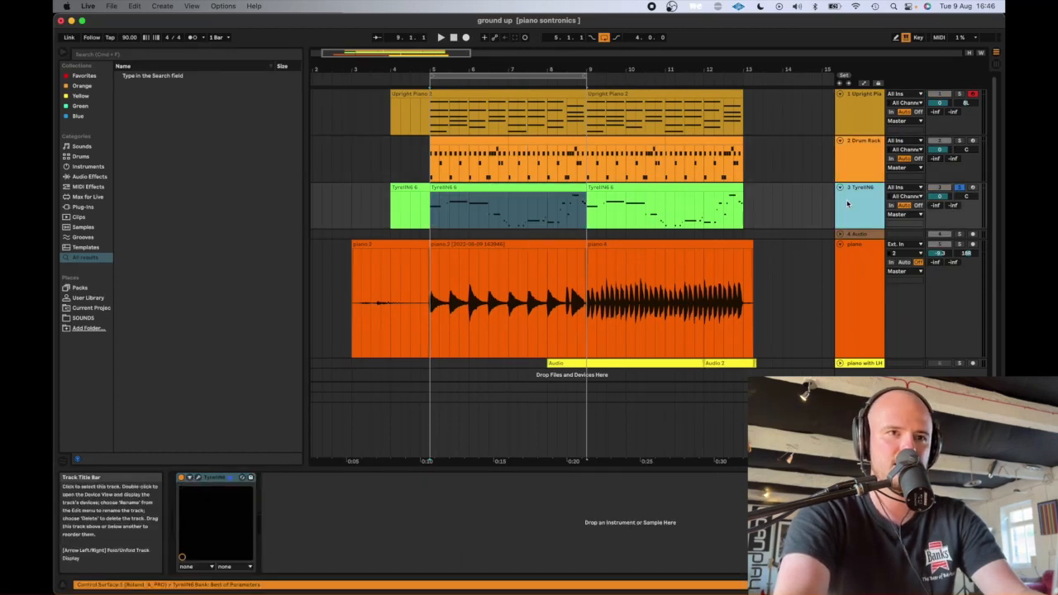
# - Solo and play the Drum Rack, and set the plug hat's sample pan to 20R with slight random panning
pyautogui.click(959, 142)
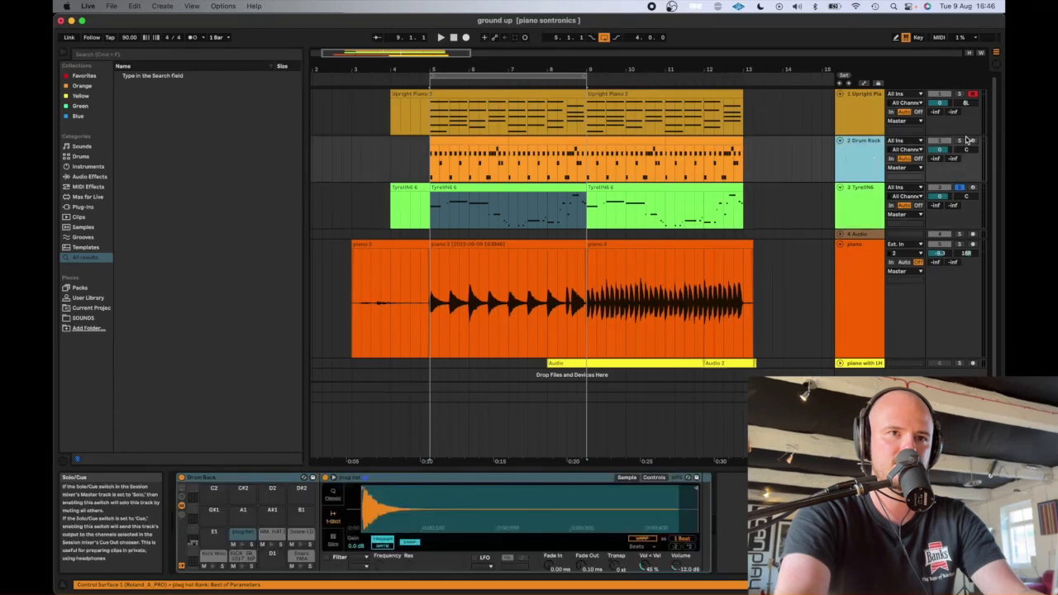
pyautogui.press('space')
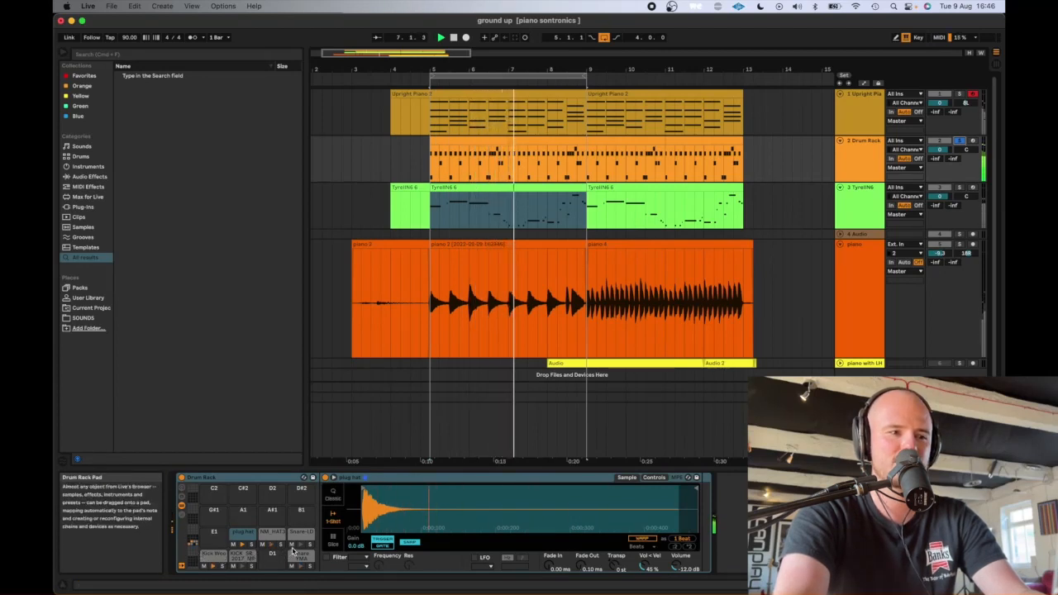
pyautogui.click(245, 532)
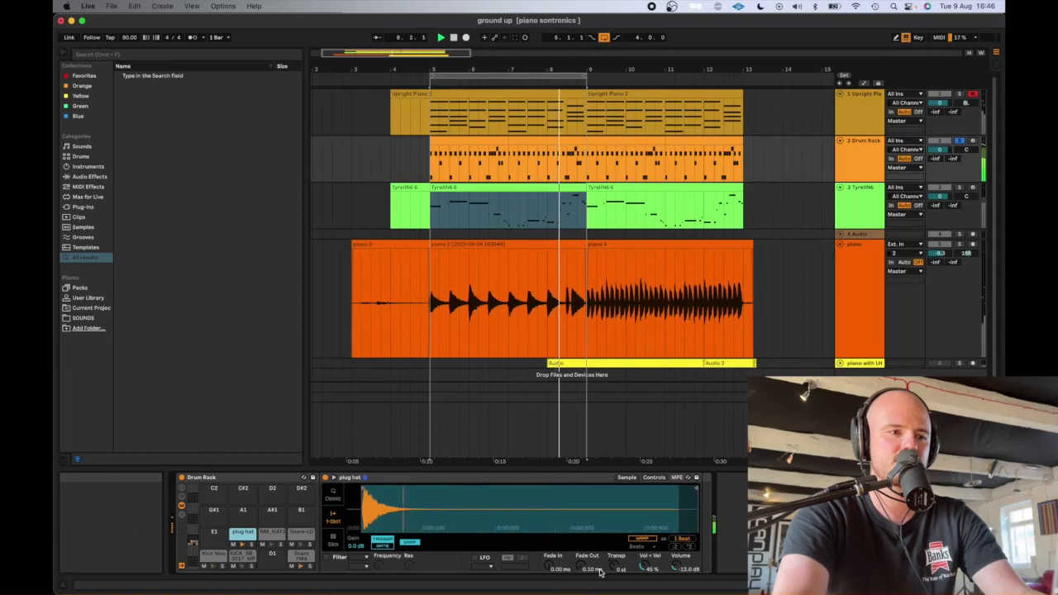
pyautogui.click(654, 476)
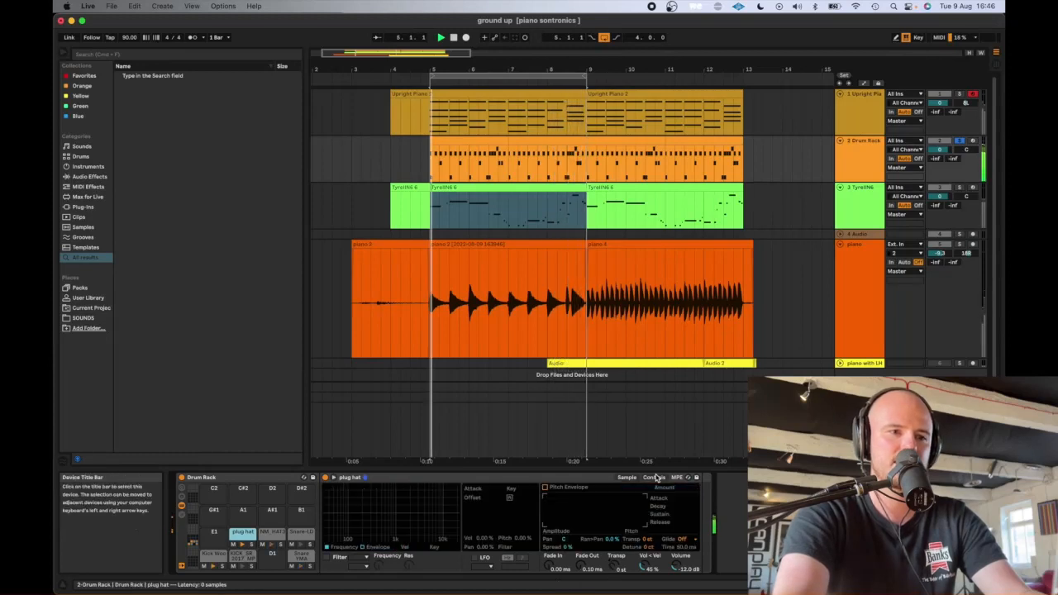
pyautogui.moveTo(564, 539); pyautogui.dragTo(564, 496)
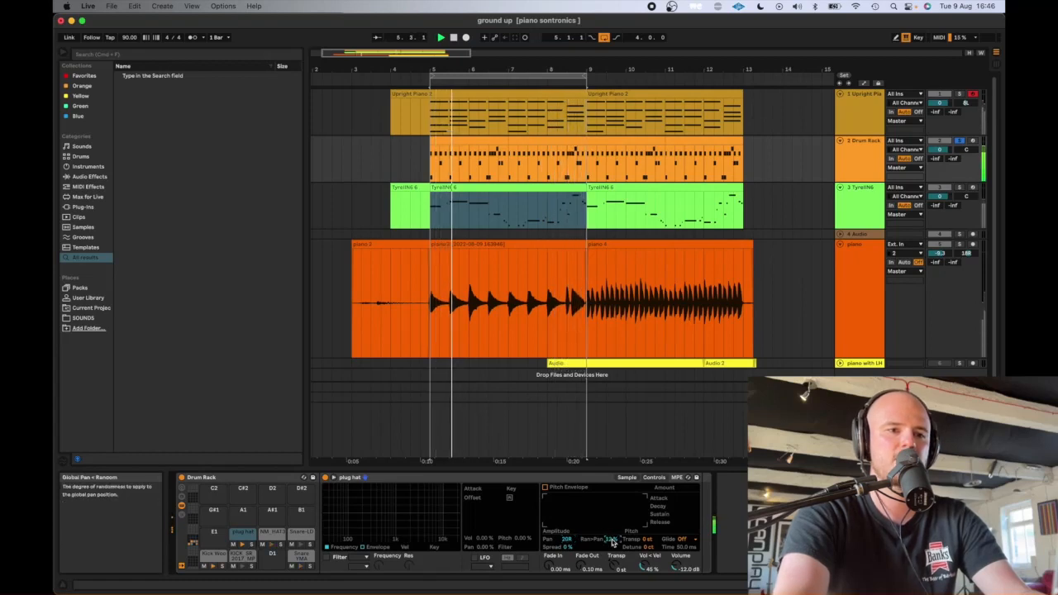
pyautogui.moveTo(612, 541); pyautogui.dragTo(613, 553)
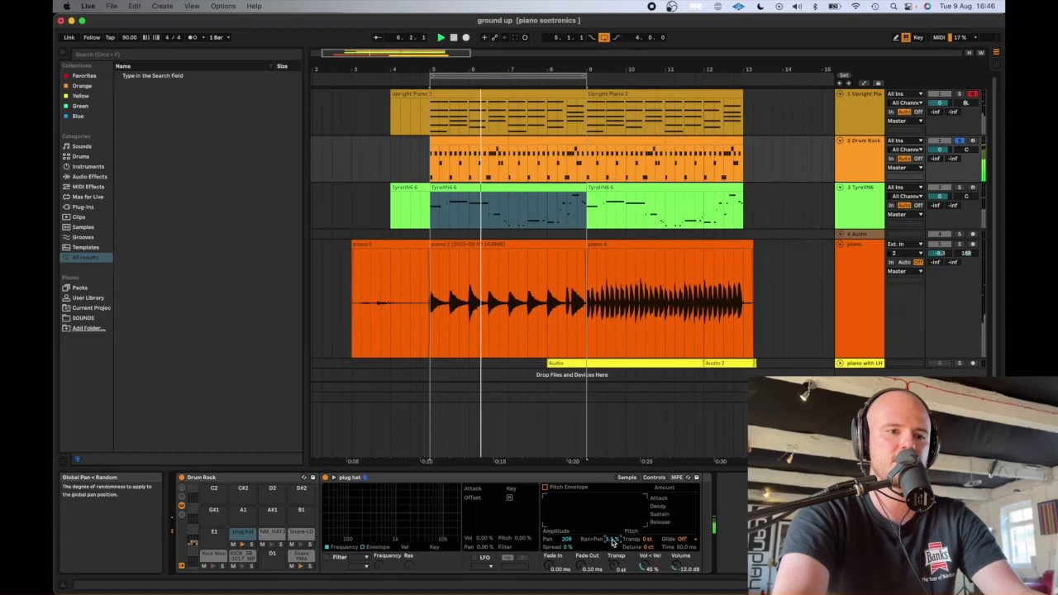
# - Set the NM_HAT3 sample's pan to 20L in its Simpler amplitude controls
pyautogui.click(275, 549)
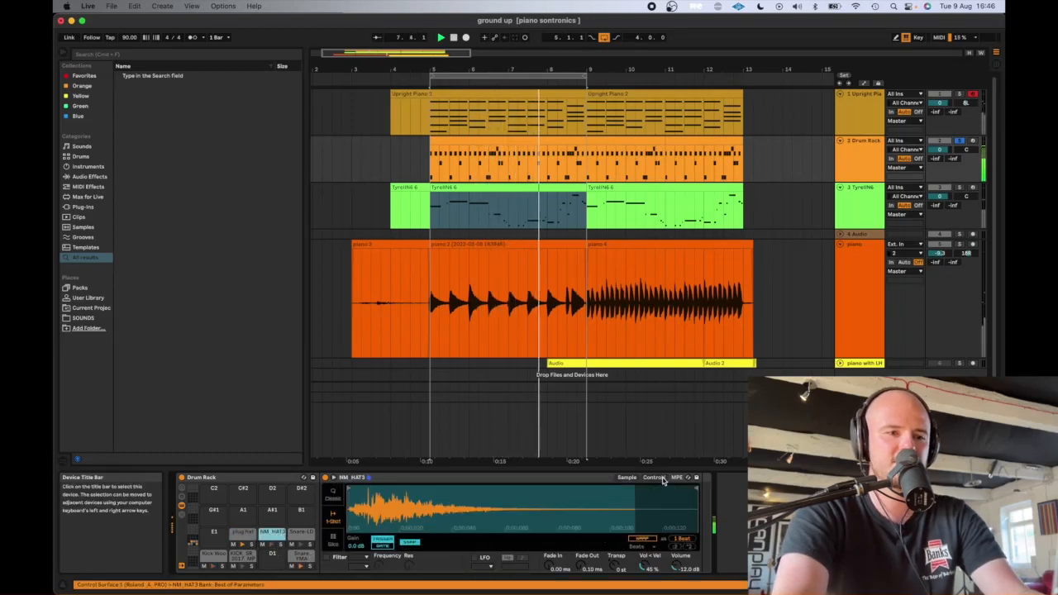
pyautogui.click(615, 555)
pyautogui.moveTo(565, 539); pyautogui.dragTo(565, 560)
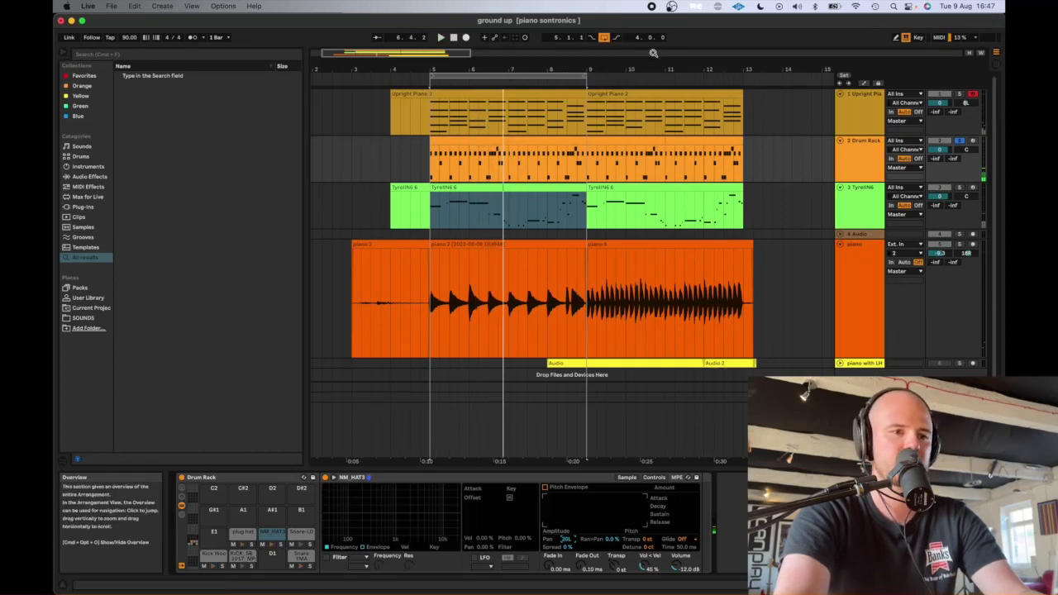
# - Unsolo the Drum Rack, play the full mix from 5.1.1, and select the TyrellN6 clip starting there for another playback
pyautogui.click(958, 141)
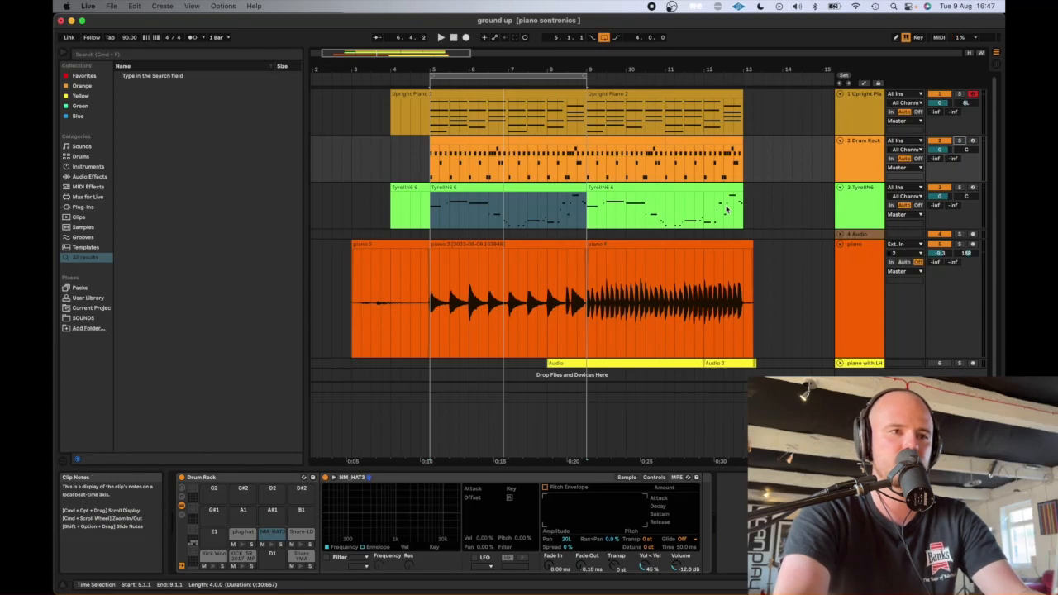
pyautogui.press('space')
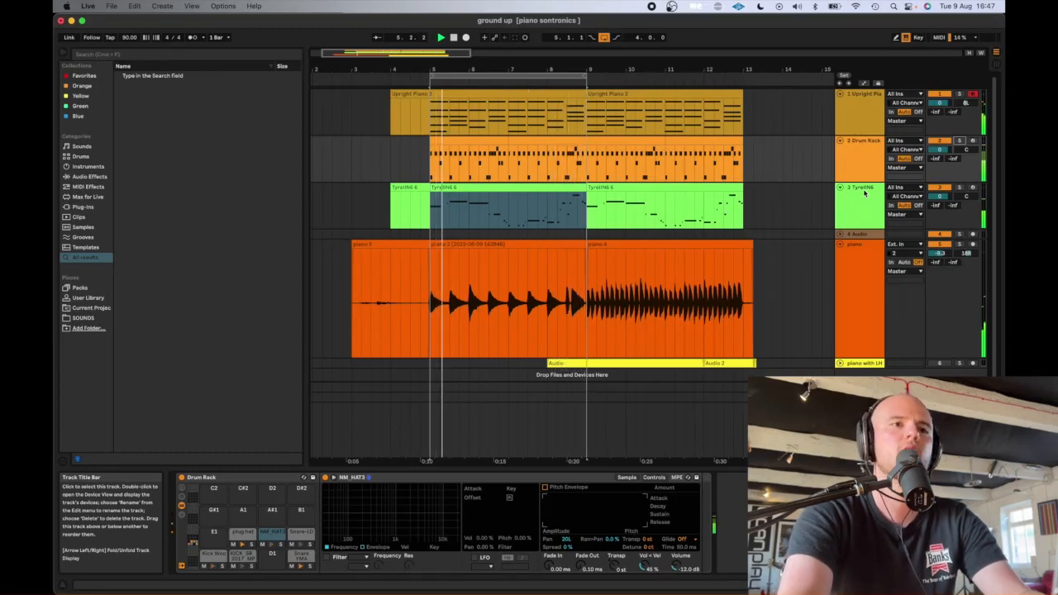
pyautogui.press('space')
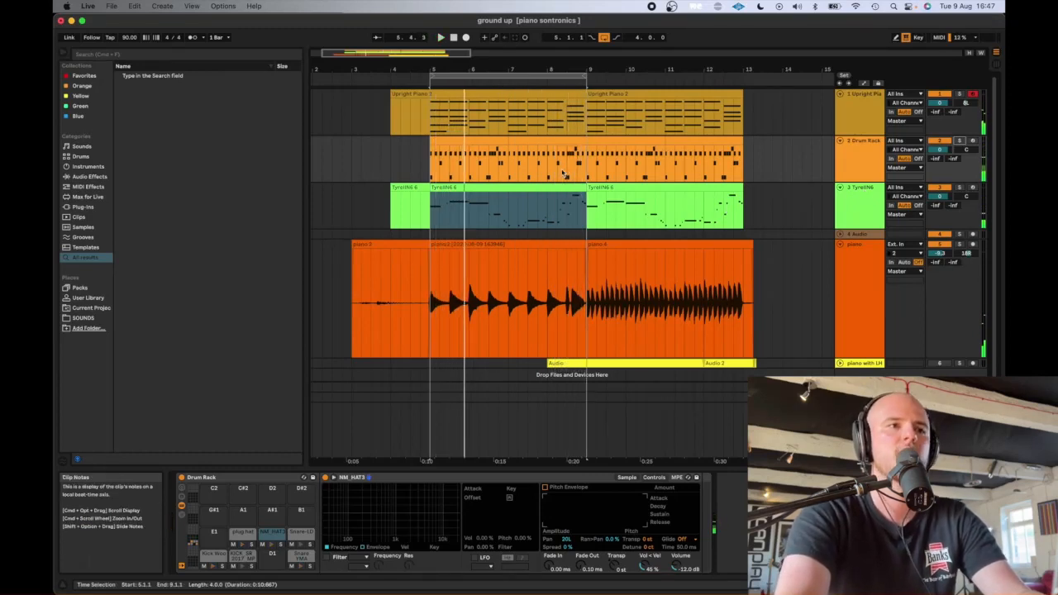
pyautogui.click(445, 189)
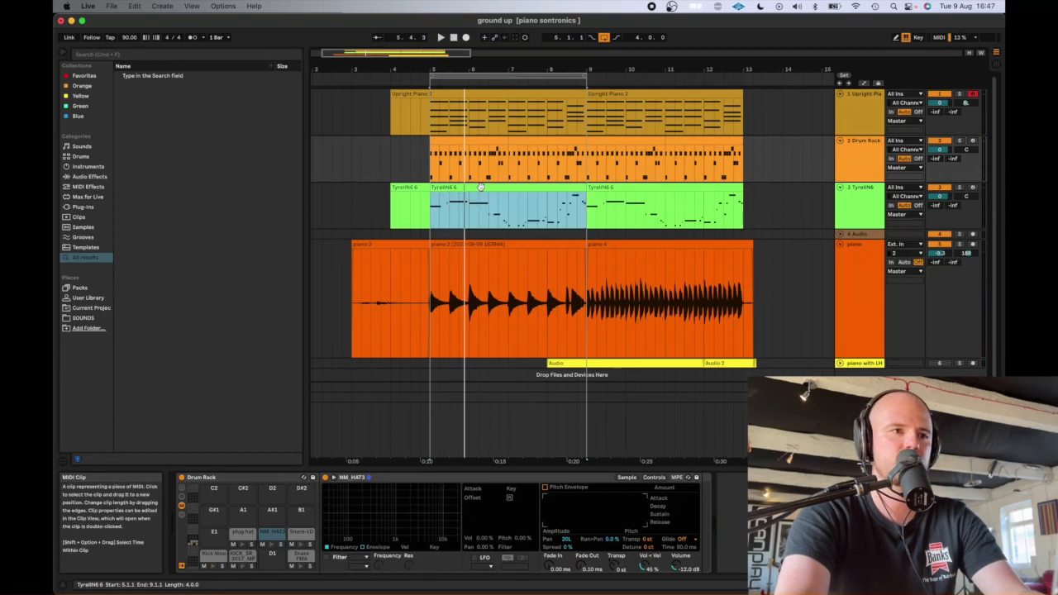
pyautogui.press('space')
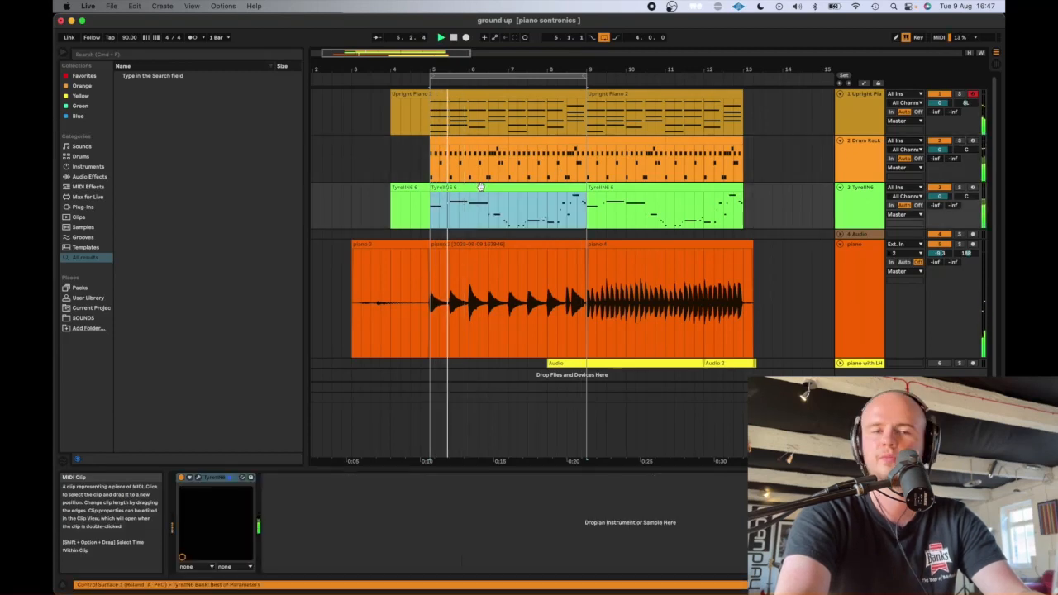
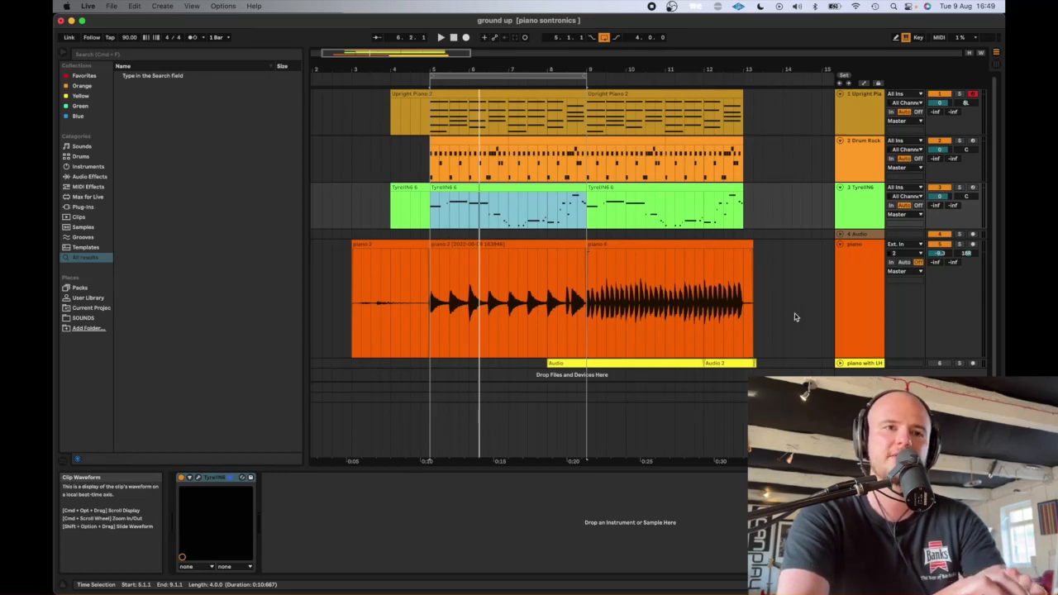
# - Display the piano track's EQ Eight and select its clips from 5.1.1 to 13.1.1
pyautogui.click(872, 280)
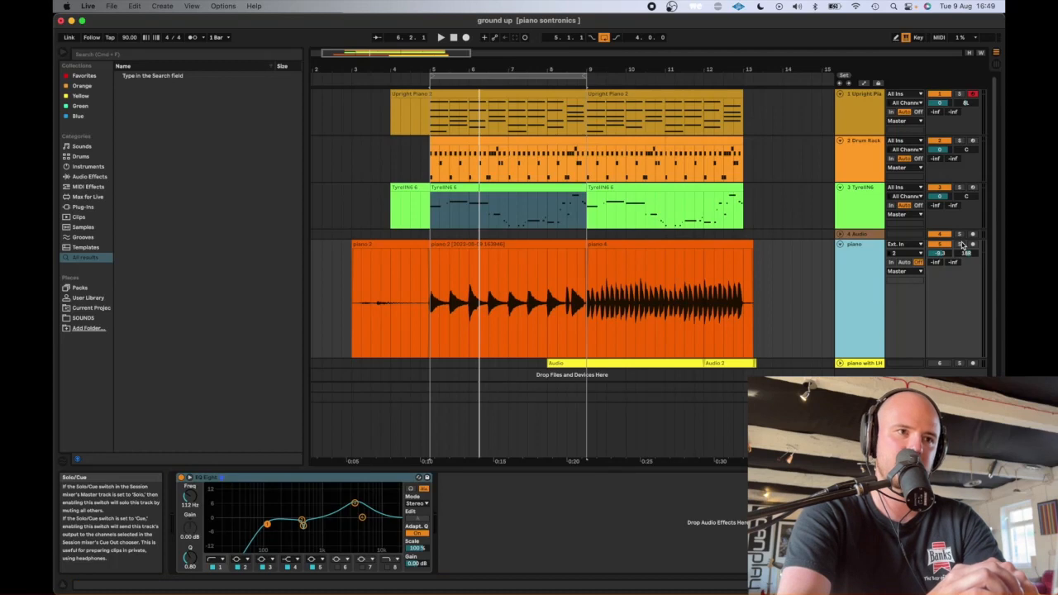
pyautogui.moveTo(589, 319)
pyautogui.mouseDown()
pyautogui.moveTo(755, 315)
pyautogui.moveTo(591, 307)
pyautogui.moveTo(755, 307)
pyautogui.moveTo(584, 310)
pyautogui.mouseUp()
pyautogui.click(735, 307)
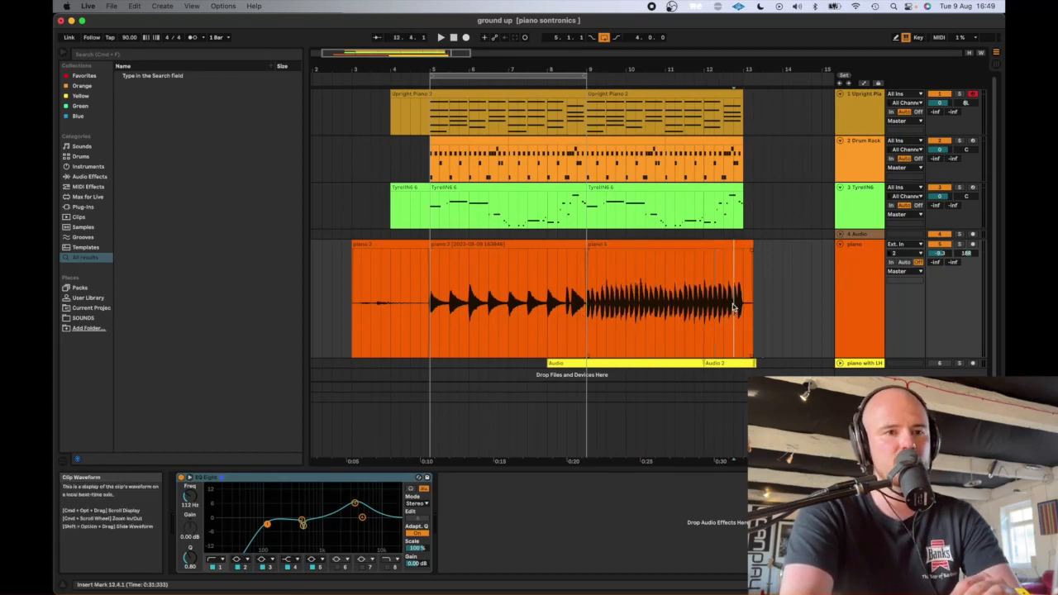
pyautogui.moveTo(735, 307)
pyautogui.mouseDown()
pyautogui.moveTo(429, 318)
pyautogui.moveTo(748, 307)
pyautogui.mouseUp()
pyautogui.click(438, 325)
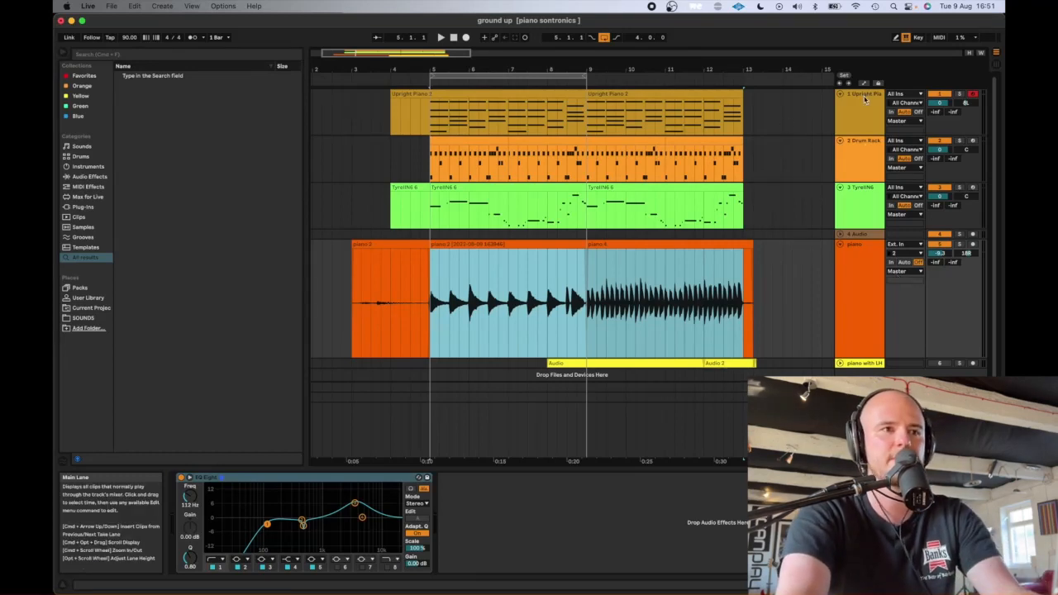
# - Solo and play the Upright Piano, and set its EQ Eight low-cut frequency to 119 Hz
pyautogui.click(964, 99)
pyautogui.press('space')
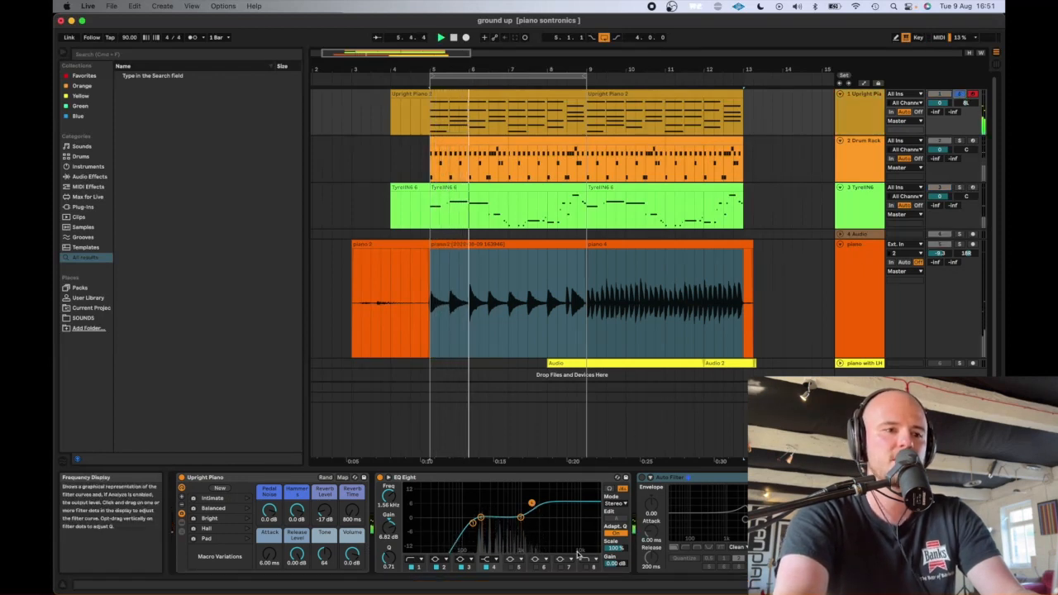
pyautogui.moveTo(473, 522)
pyautogui.mouseDown()
pyautogui.moveTo(541, 520)
pyautogui.moveTo(468, 522)
pyautogui.mouseUp()
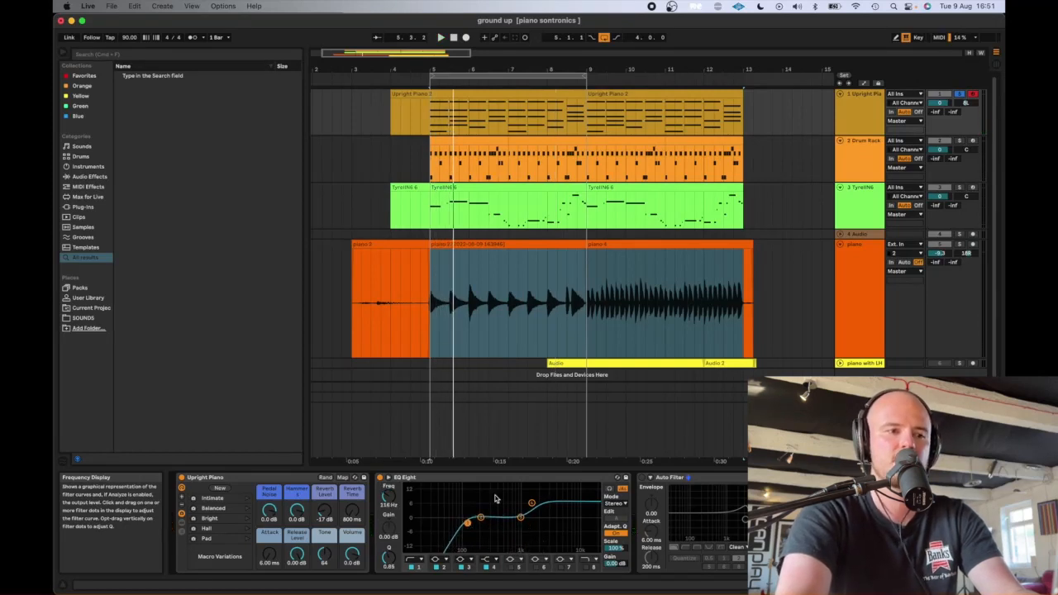
# - Review the device chains of the piano, Upright Piano, Drum Rack and TyrellN6 tracks
pyautogui.click(874, 328)
pyautogui.click(869, 129)
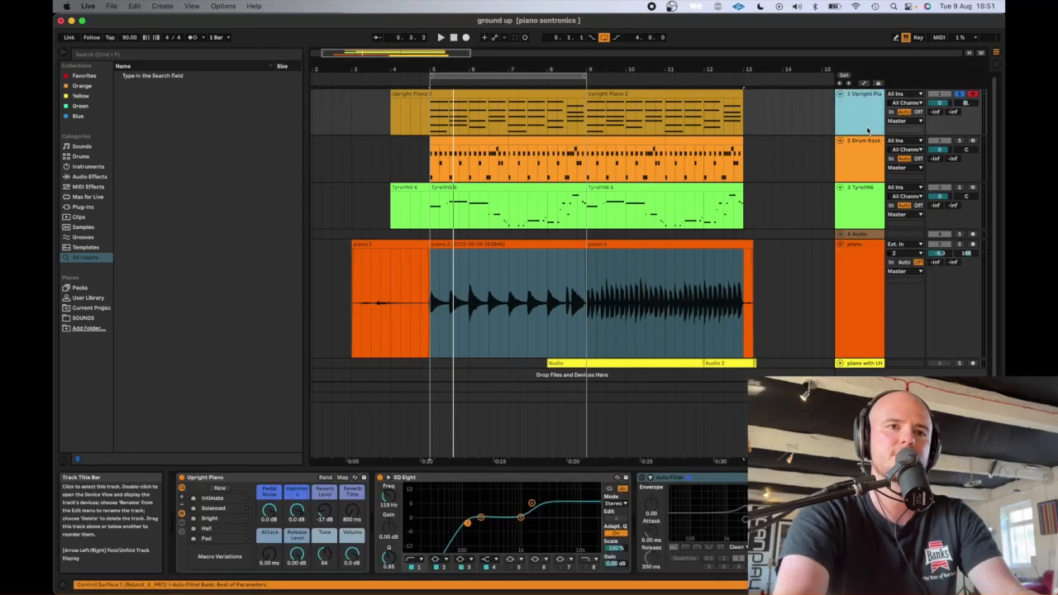
pyautogui.click(865, 152)
pyautogui.click(864, 130)
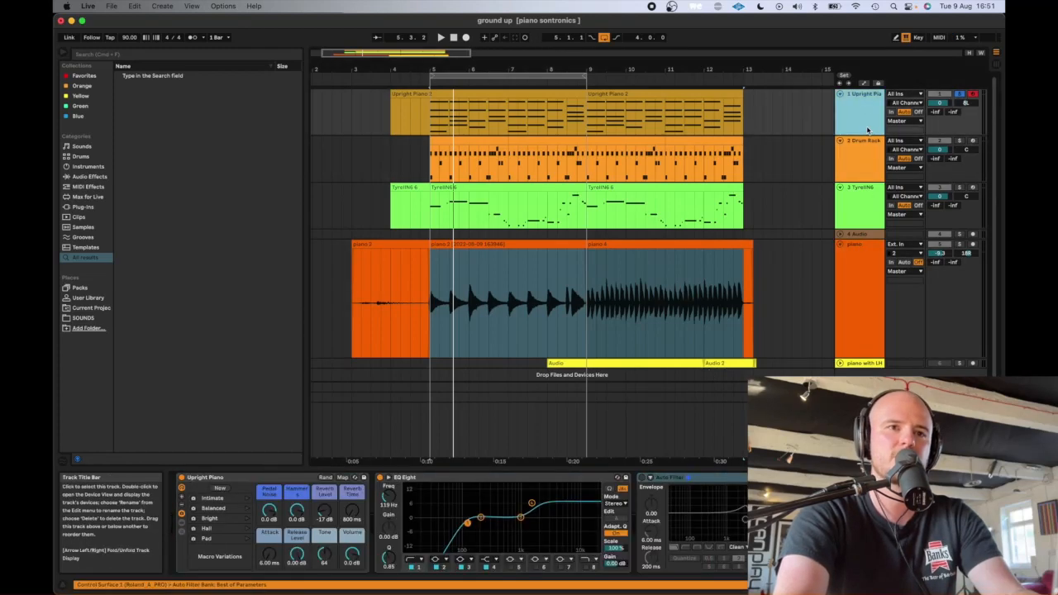
pyautogui.click(866, 163)
pyautogui.click(868, 197)
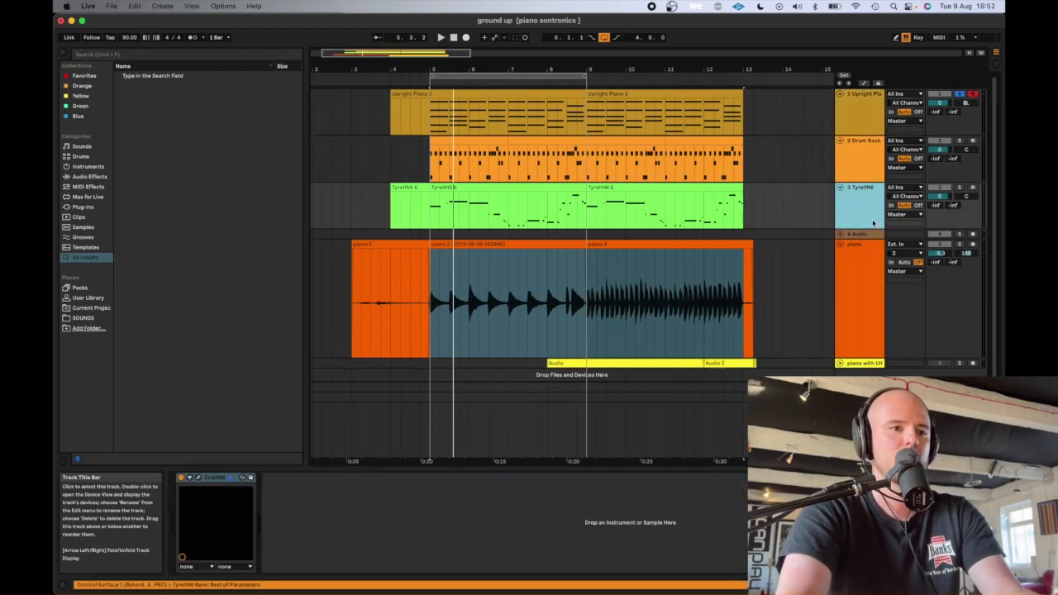
pyautogui.click(865, 156)
pyautogui.click(865, 192)
# - Search the browser for "com" and add a Compressor after the Drum Rack on the drum track
pyautogui.click(867, 171)
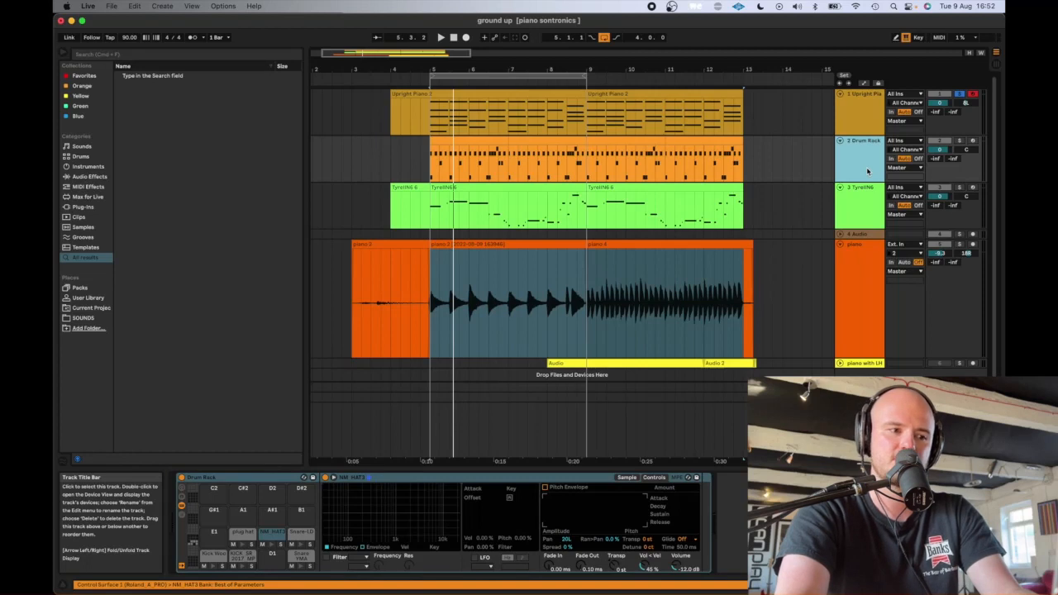
pyautogui.click(851, 520)
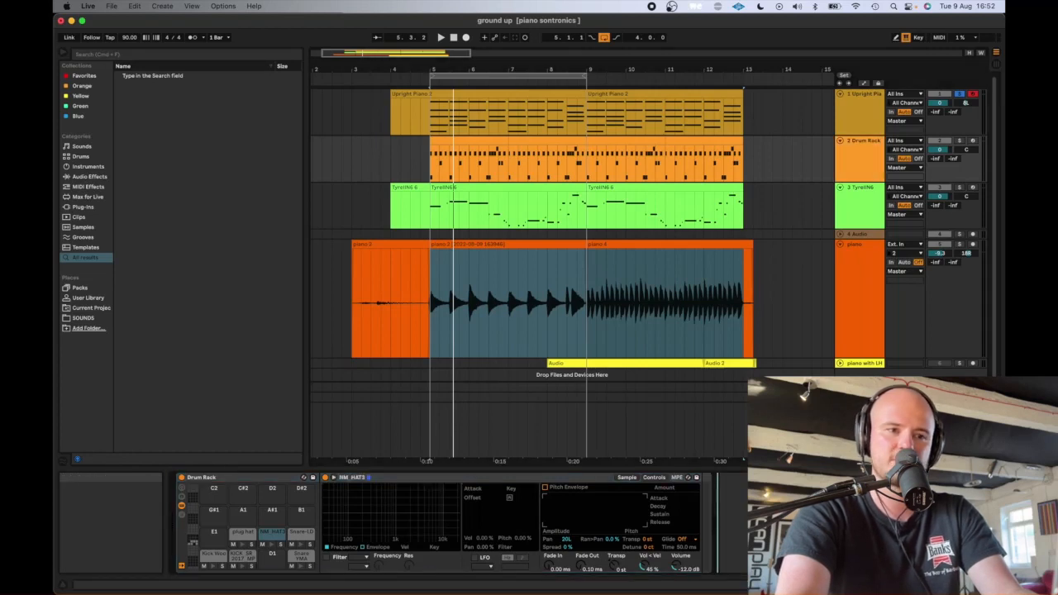
pyautogui.click(871, 166)
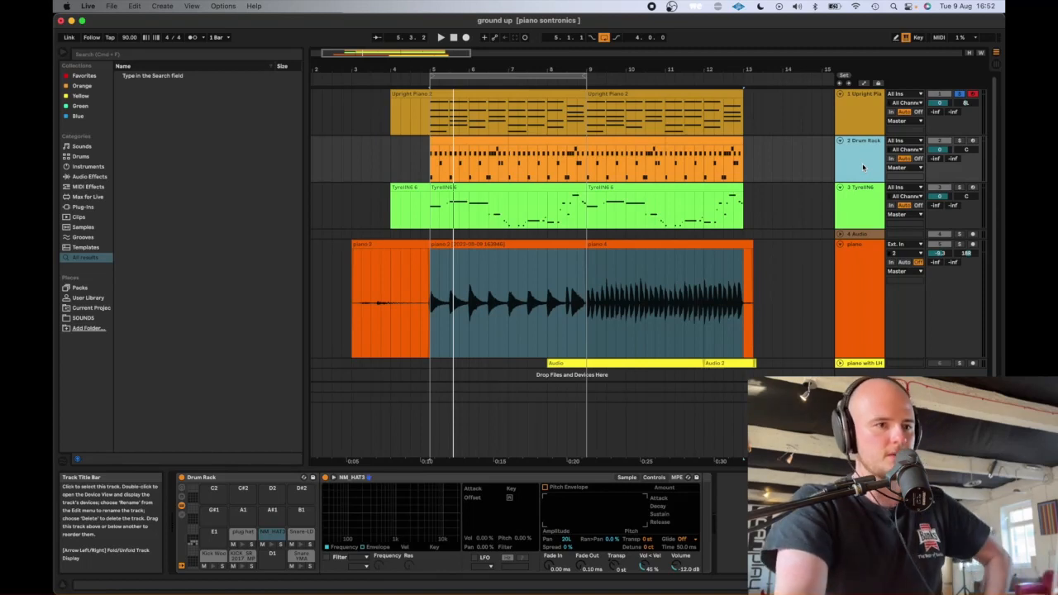
pyautogui.click(855, 520)
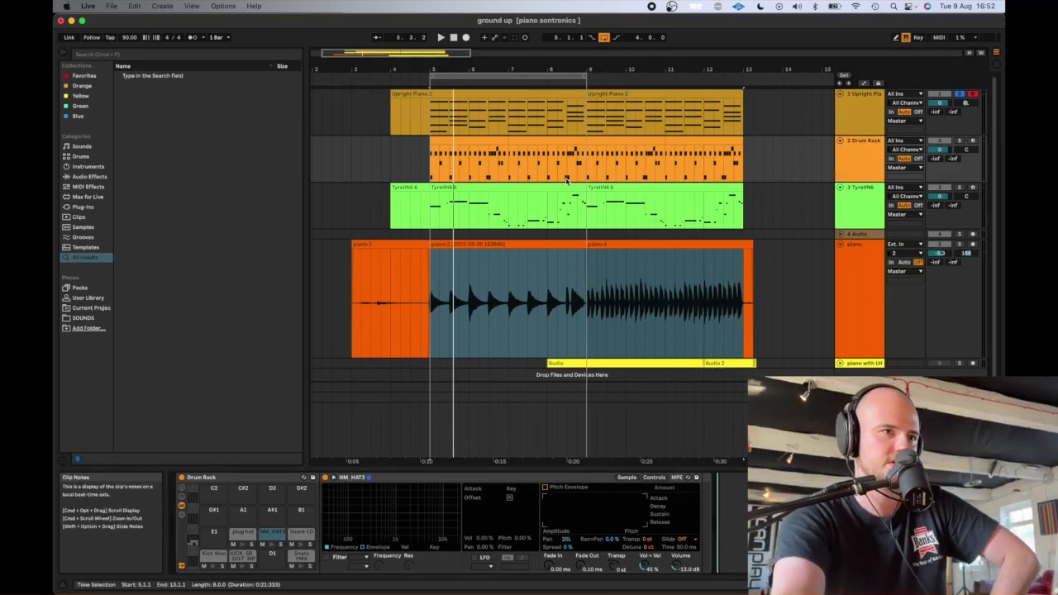
pyautogui.click(862, 163)
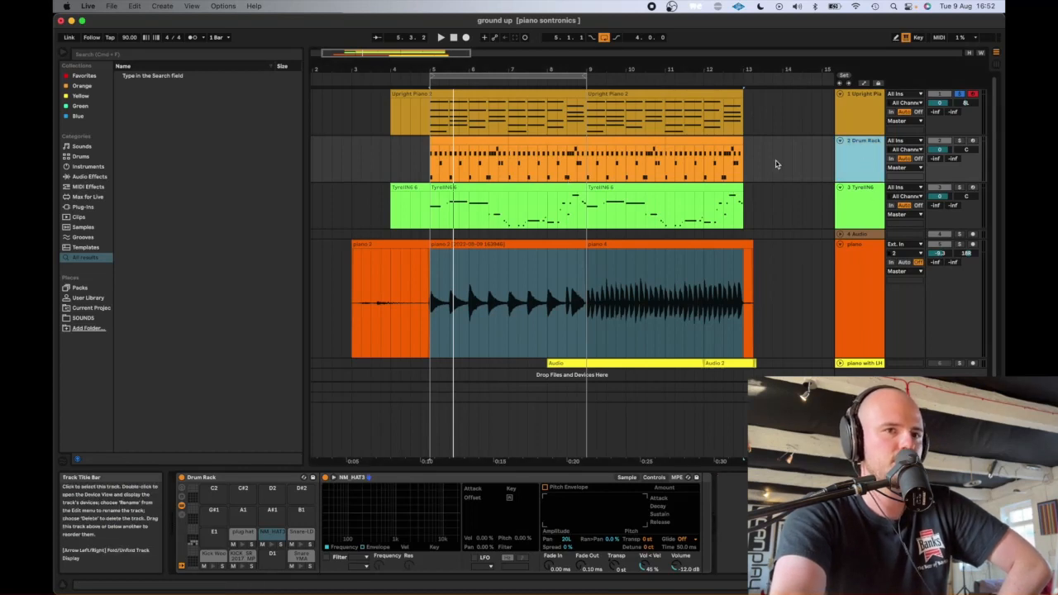
pyautogui.press('super+f')
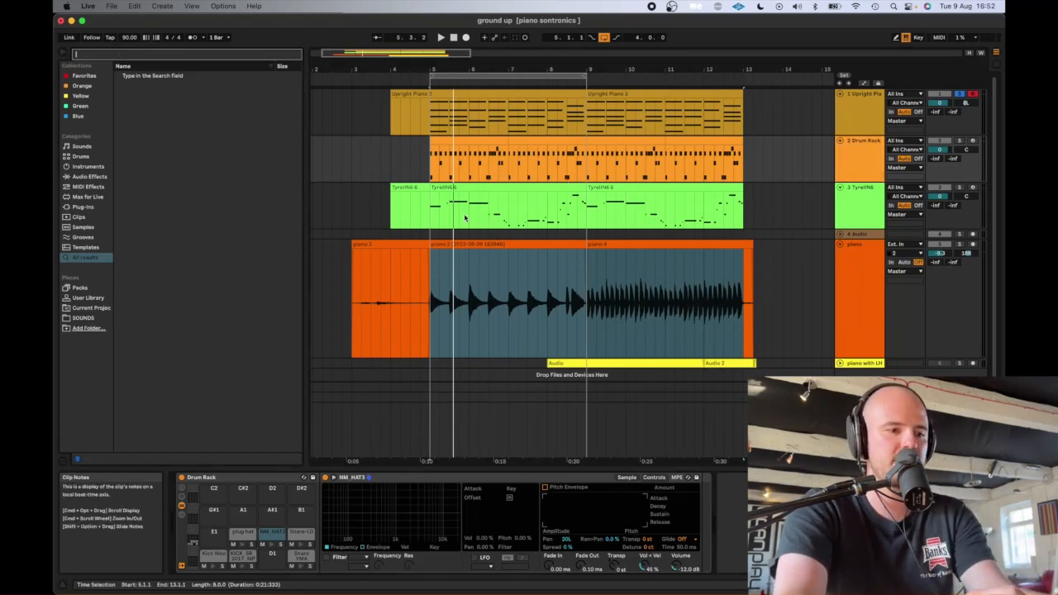
pyautogui.write('com')
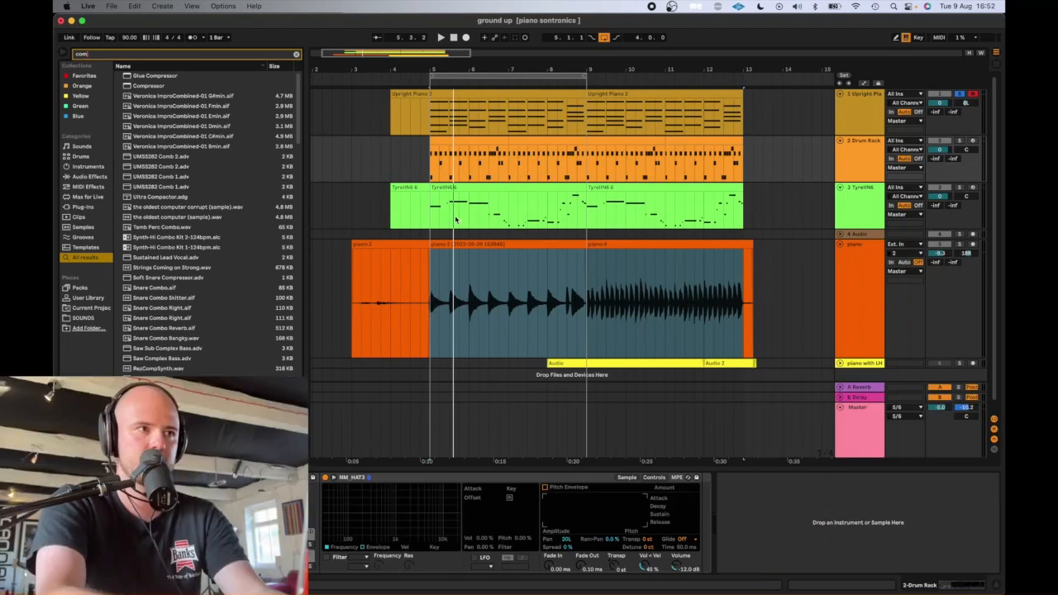
pyautogui.click(204, 87)
pyautogui.doubleClick(203, 88)
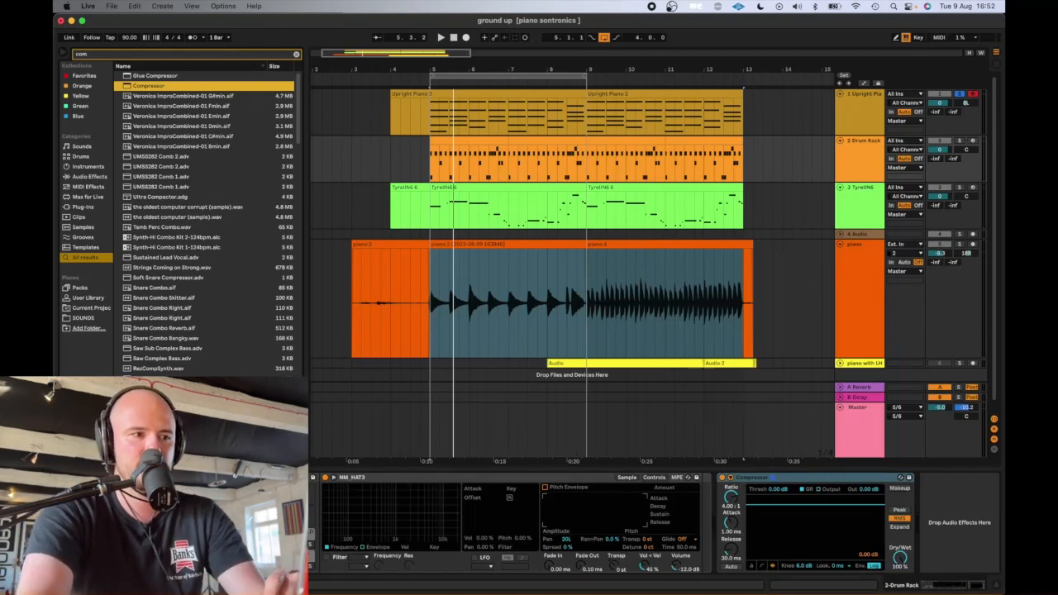
# - Solo the Drum Rack track and play the drums through the newly added Compressor
pyautogui.click(479, 478)
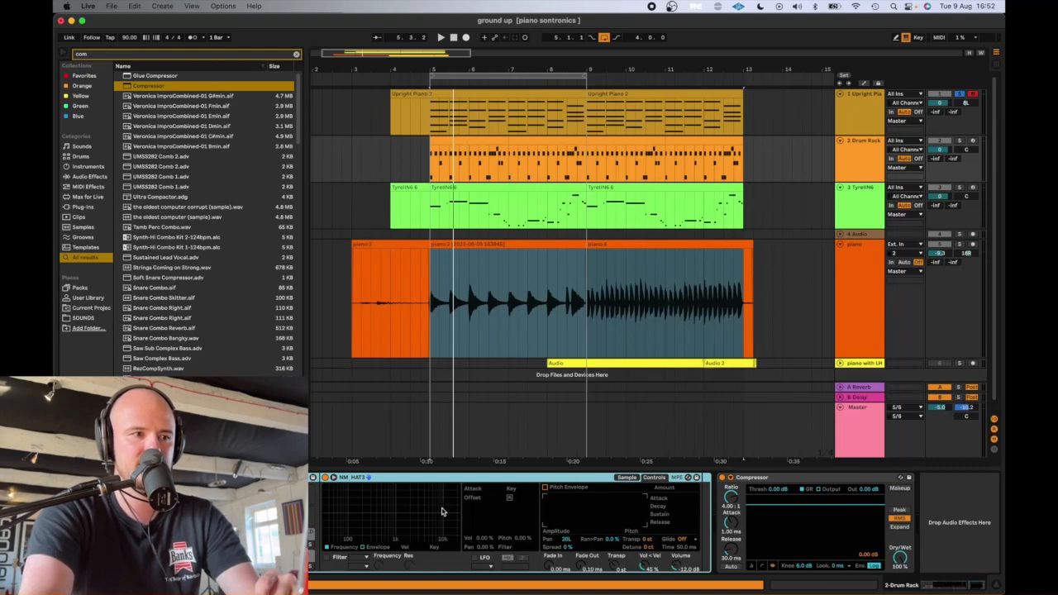
pyautogui.click(770, 479)
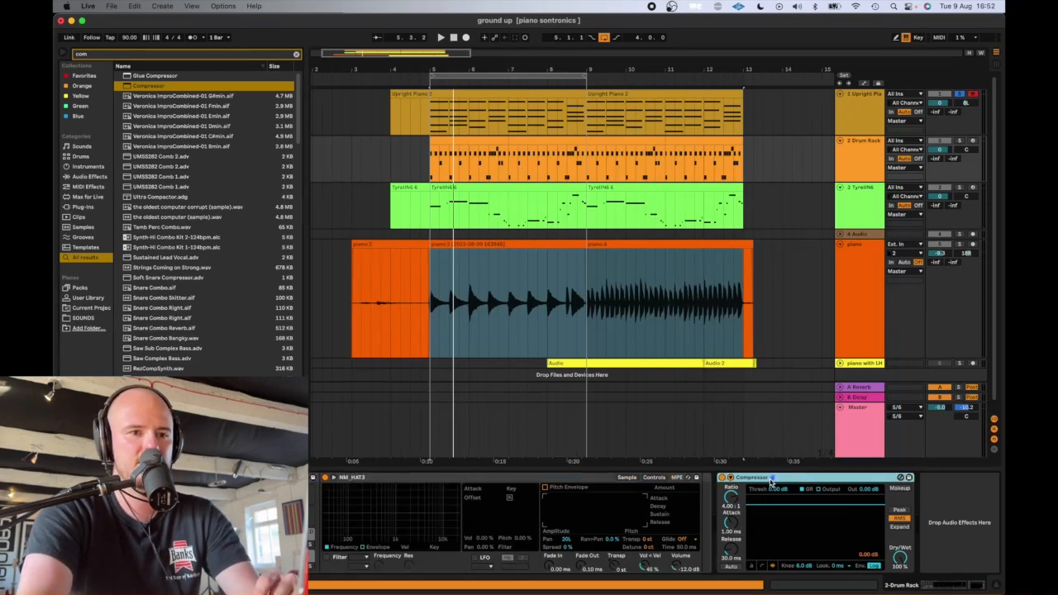
pyautogui.click(870, 148)
pyautogui.click(959, 142)
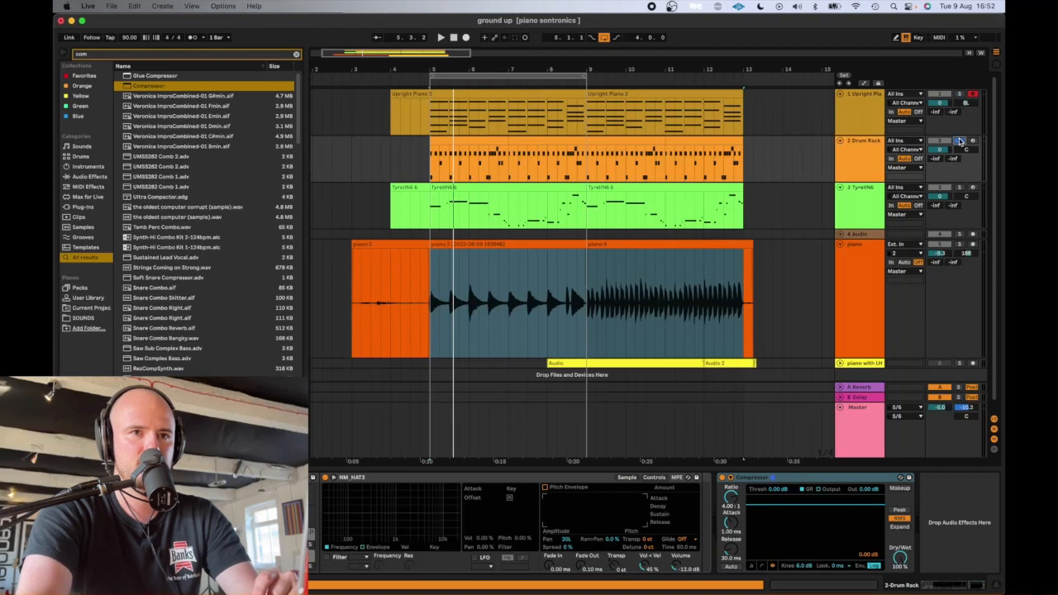
pyautogui.press('space')
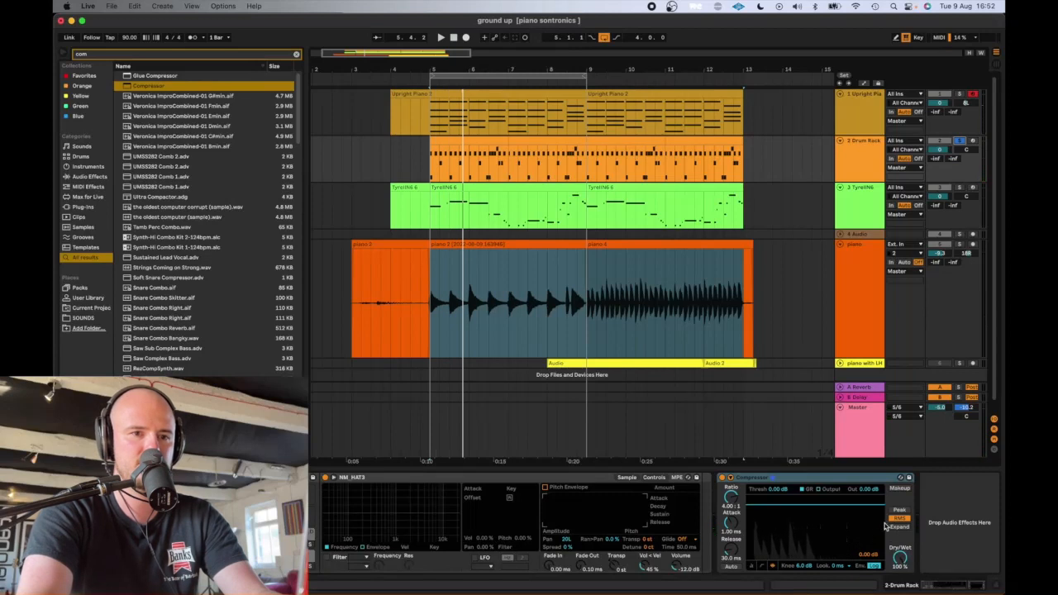
pyautogui.press('space')
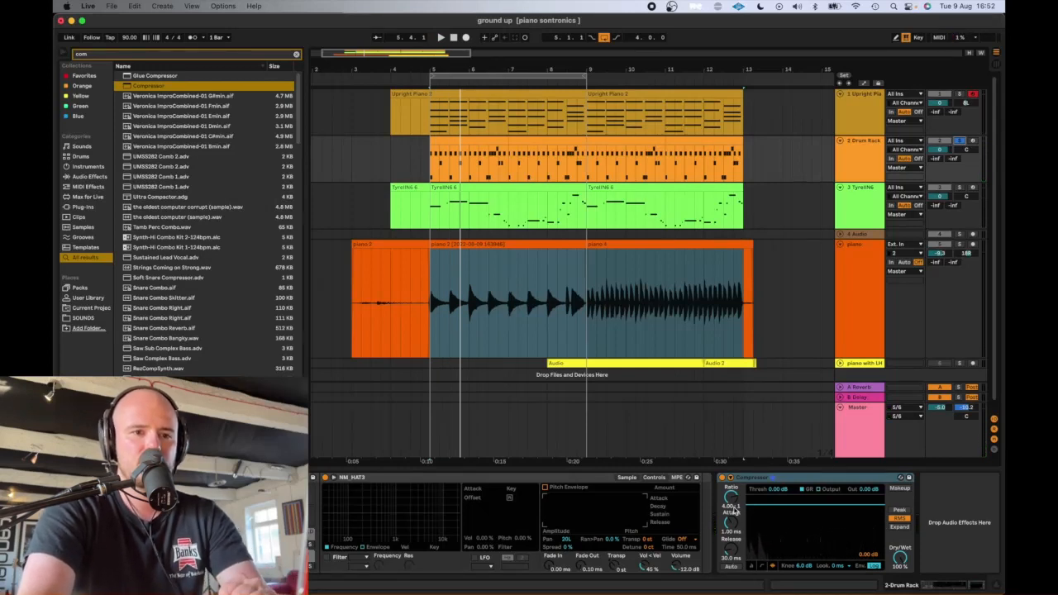
# - Set the drum Compressor's ratio to 3.00:1, attack to 0.01 ms and release to 41.1 ms
pyautogui.click(733, 500)
pyautogui.moveTo(733, 500)
pyautogui.mouseDown()
pyautogui.moveTo(733, 513)
pyautogui.moveTo(733, 492)
pyautogui.moveTo(733, 501)
pyautogui.mouseUp()
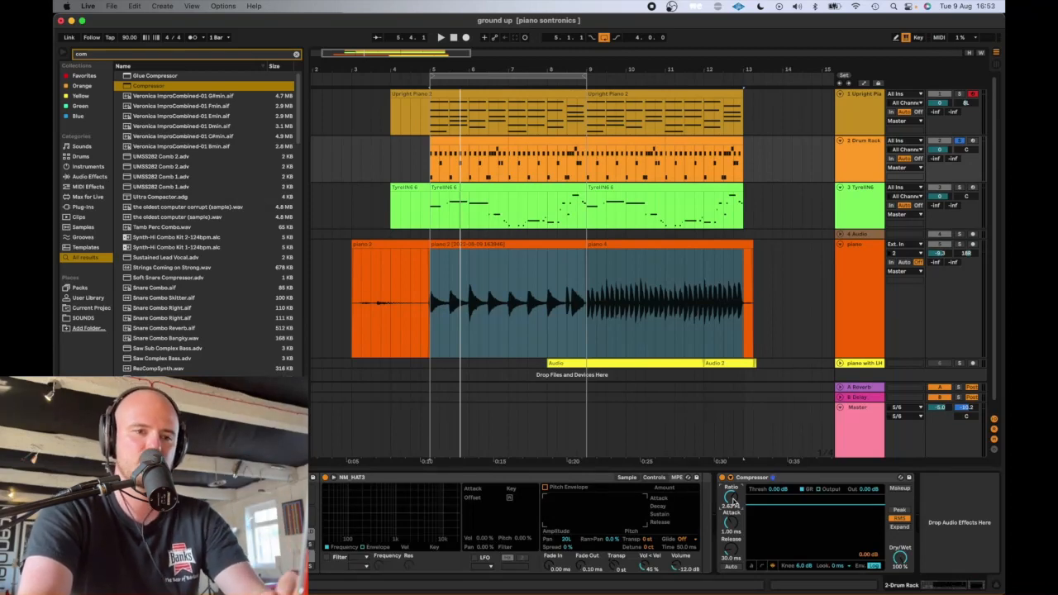
pyautogui.moveTo(733, 494); pyautogui.dragTo(734, 494)
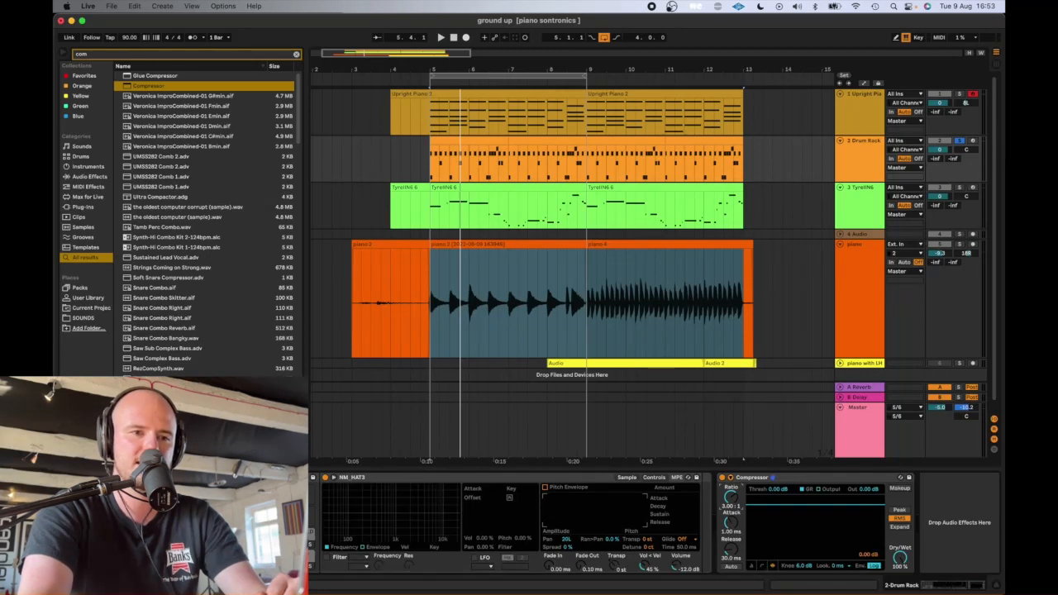
pyautogui.moveTo(734, 494); pyautogui.dragTo(733, 474)
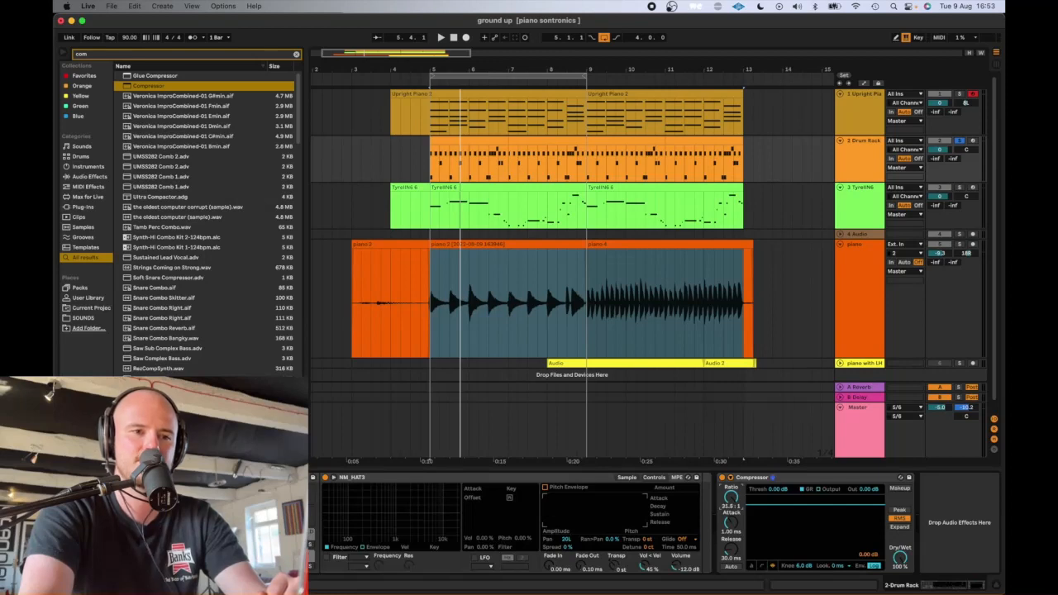
pyautogui.moveTo(732, 498); pyautogui.dragTo(732, 495)
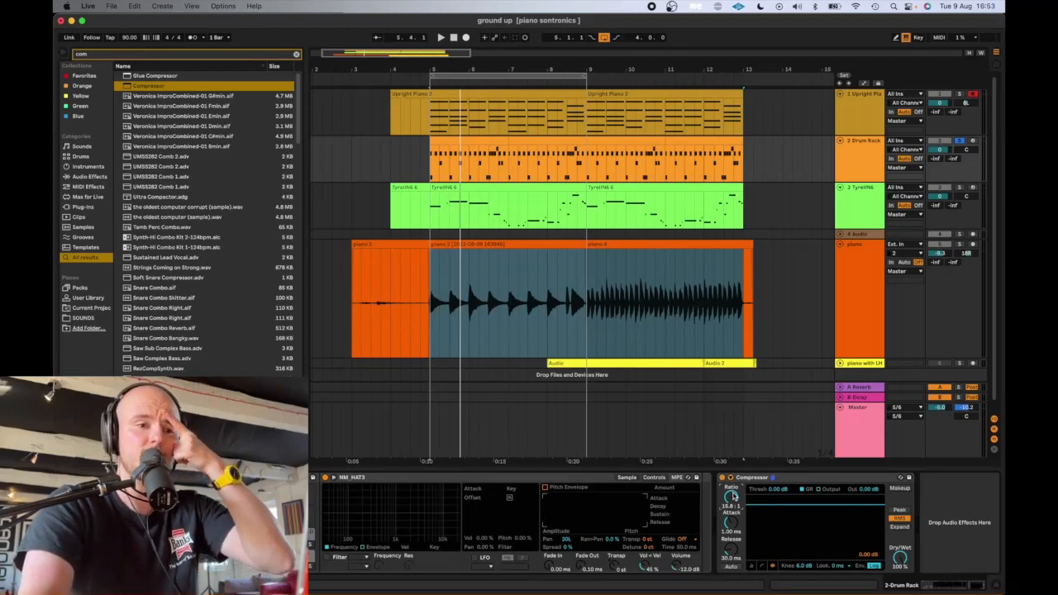
pyautogui.moveTo(733, 496)
pyautogui.mouseDown()
pyautogui.moveTo(733, 521)
pyautogui.moveTo(733, 503)
pyautogui.mouseUp()
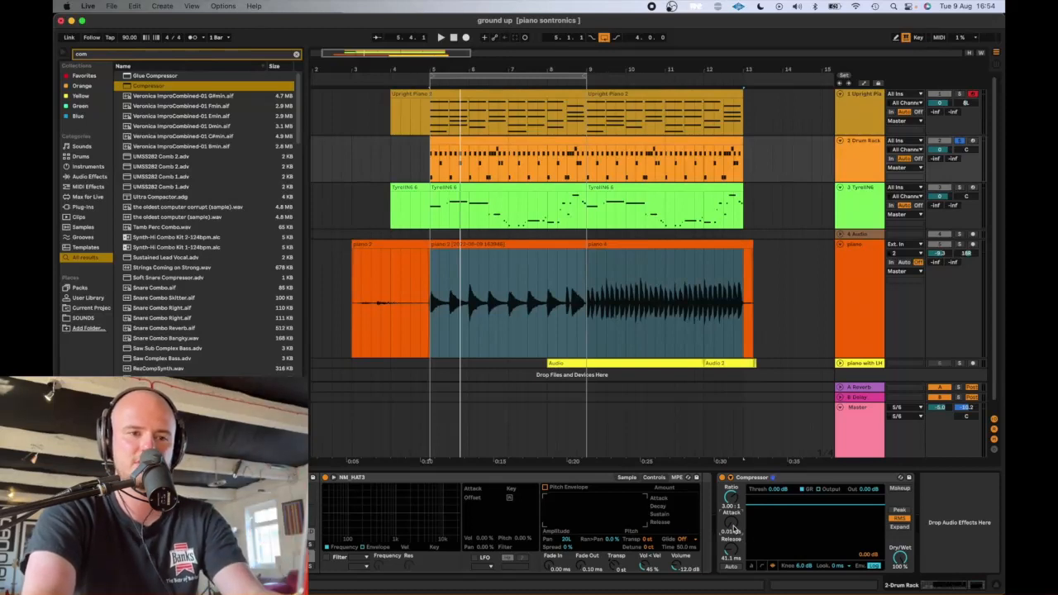
# - Lower the drum Compressor's threshold to -27.2 dB while auditioning the soloed drums
pyautogui.moveTo(774, 490); pyautogui.dragTo(774, 534)
pyautogui.press('space')
pyautogui.press('space')
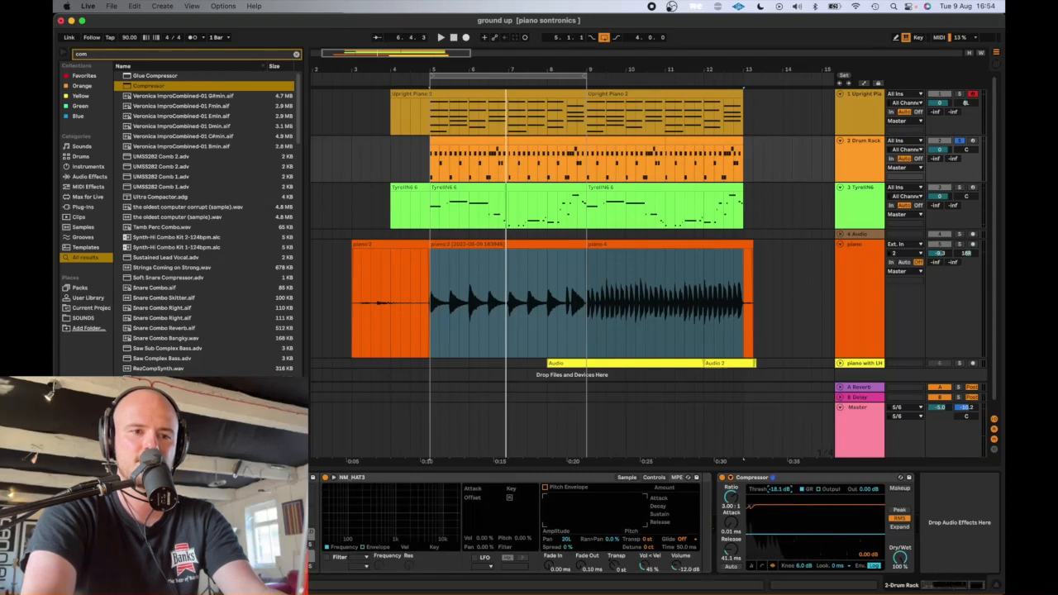
pyautogui.press('space')
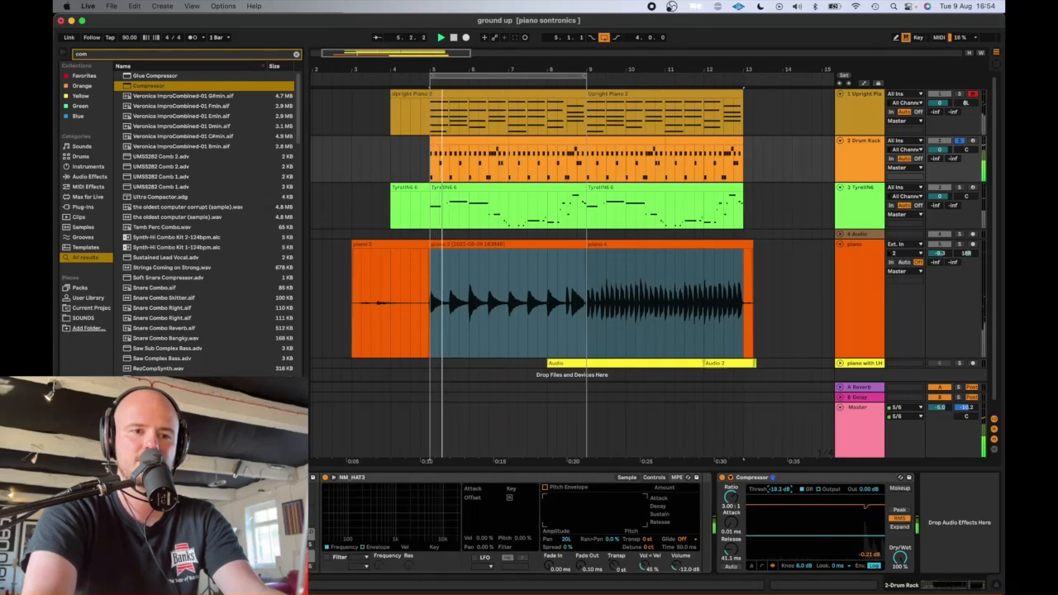
pyautogui.moveTo(779, 489); pyautogui.dragTo(780, 506)
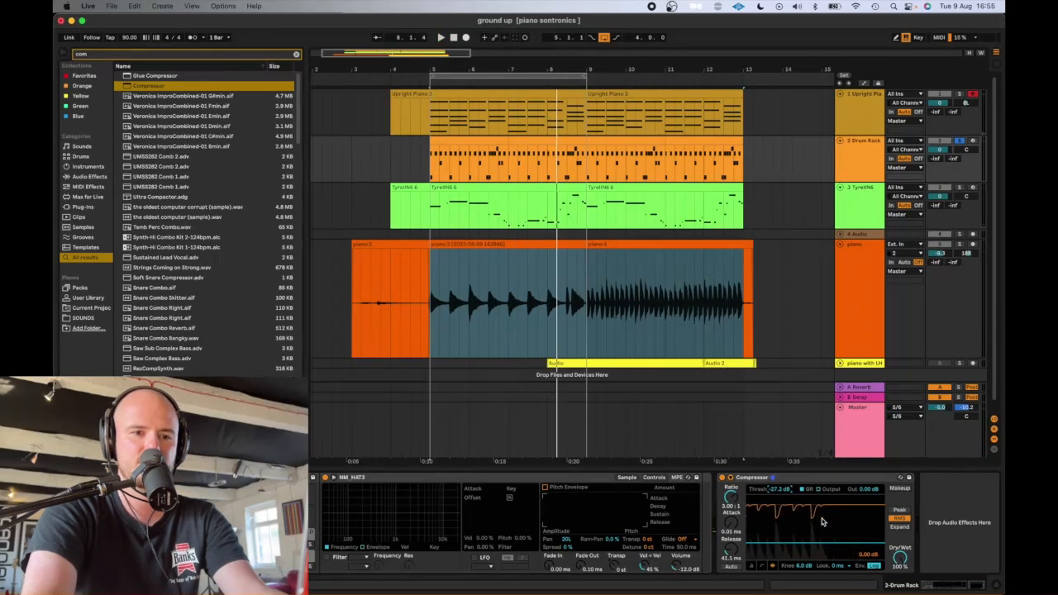
# - Compare the drum playback with the Compressor bypassed and active, and set its ratio to 3.00:1
pyautogui.press('space')
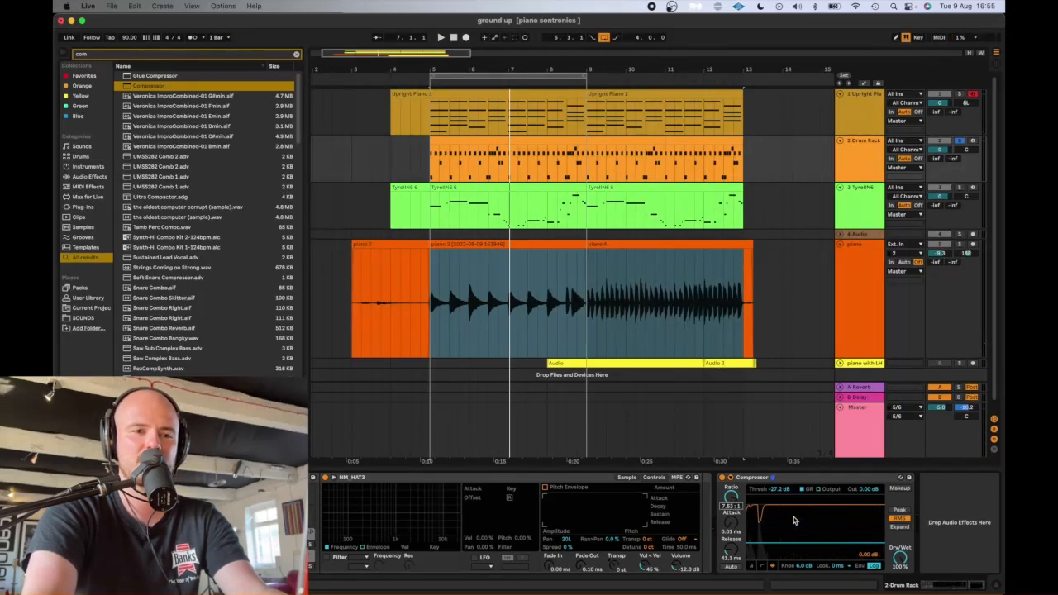
pyautogui.click(722, 478)
pyautogui.press('space')
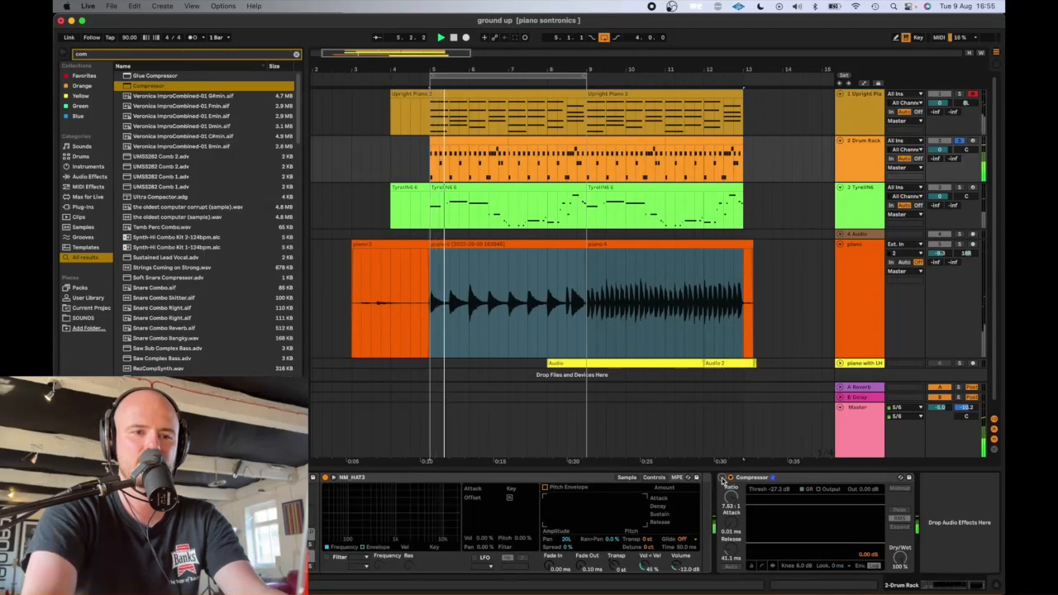
pyautogui.click(722, 478)
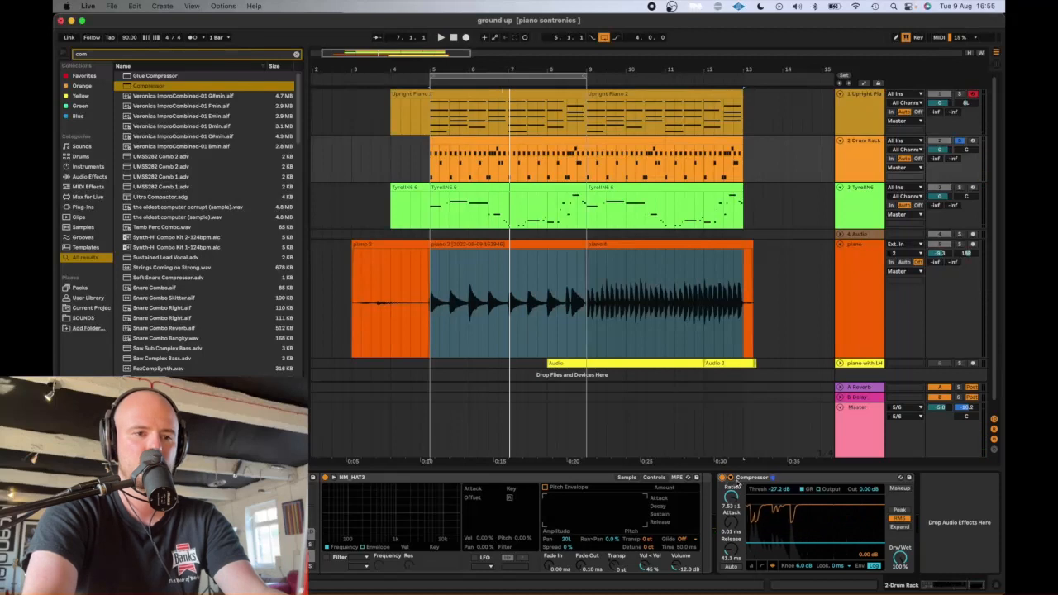
pyautogui.moveTo(734, 505); pyautogui.dragTo(735, 529)
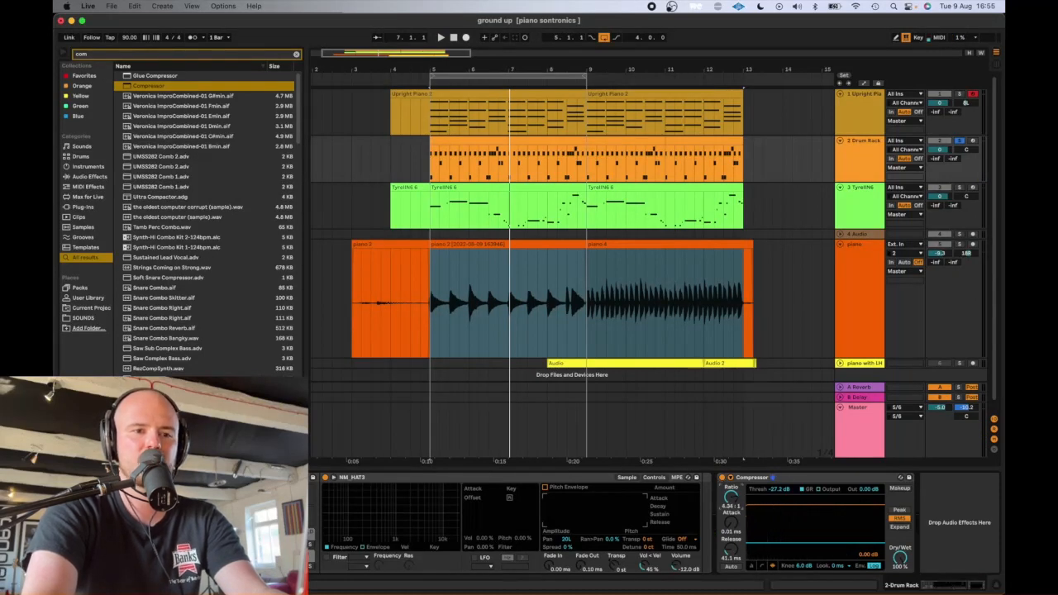
# - Bypass the drum track's Compressor and expand its sidechain controls
pyautogui.click(764, 478)
pyautogui.click(722, 477)
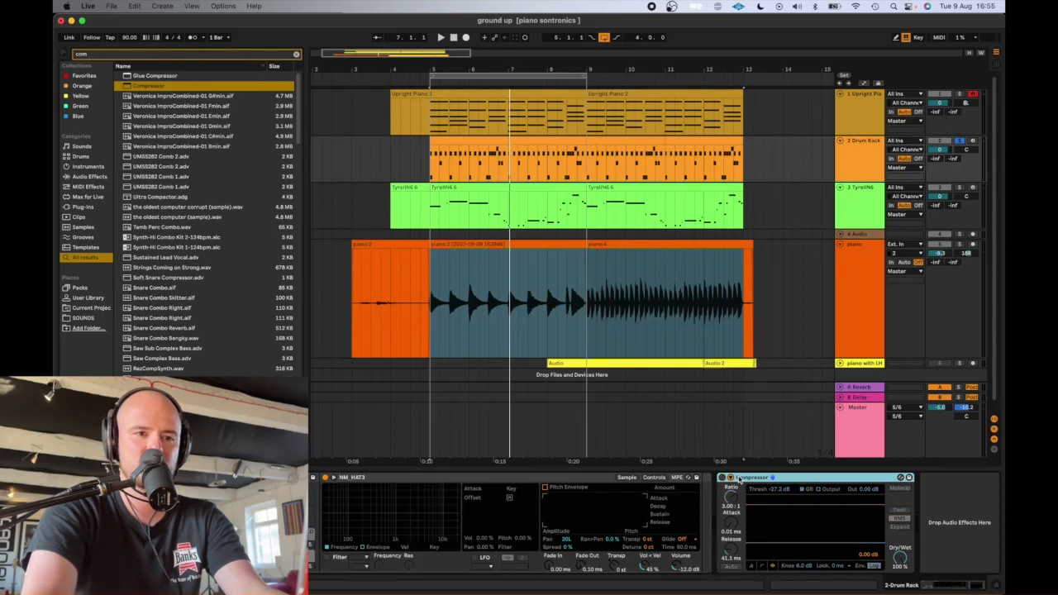
pyautogui.click(730, 478)
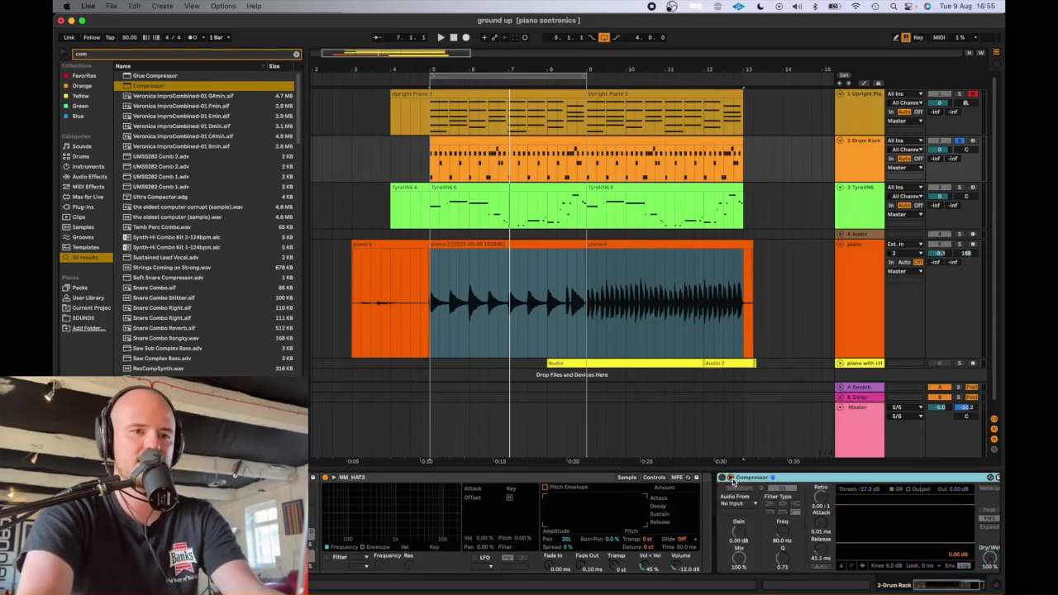
# - Collapse the Compressor's sidechain controls and add a Drum Buss after it on the Drum Rack track
pyautogui.click(731, 480)
pyautogui.click(165, 56)
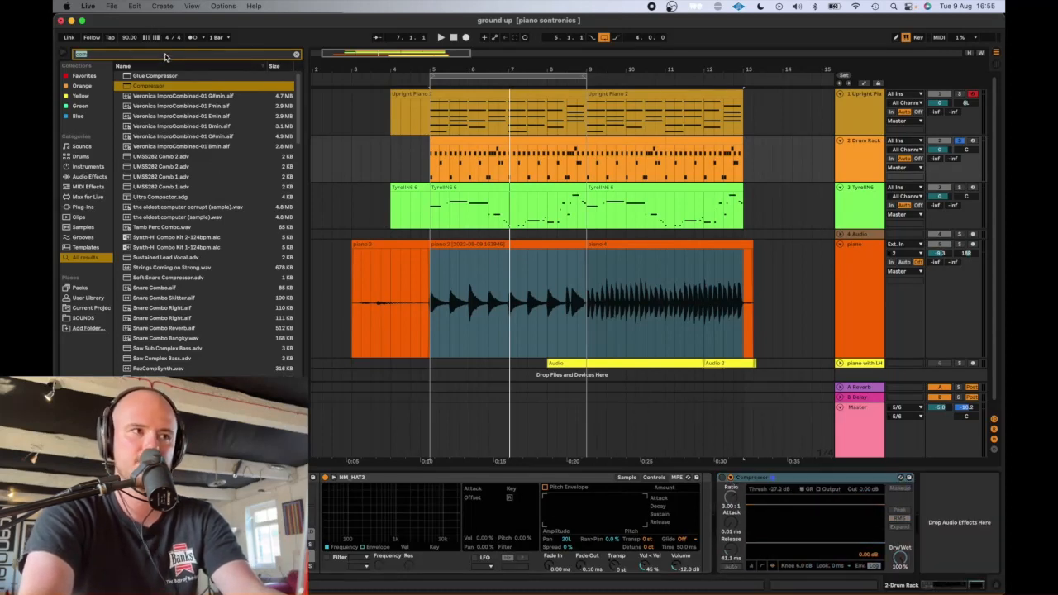
pyautogui.write('drum')
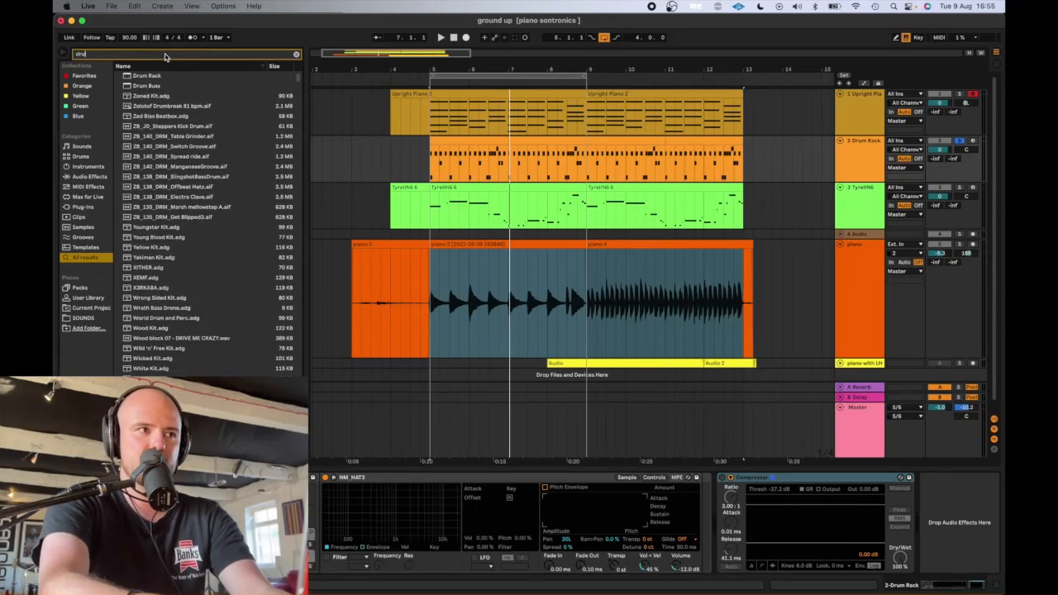
pyautogui.write(' b')
pyautogui.doubleClick(168, 77)
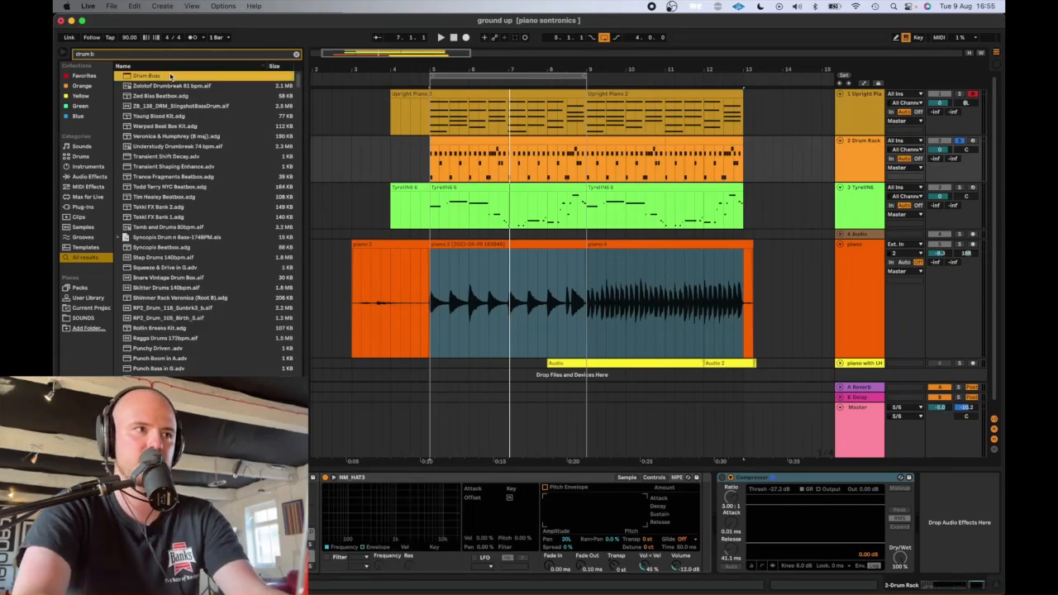
pyautogui.click(685, 491)
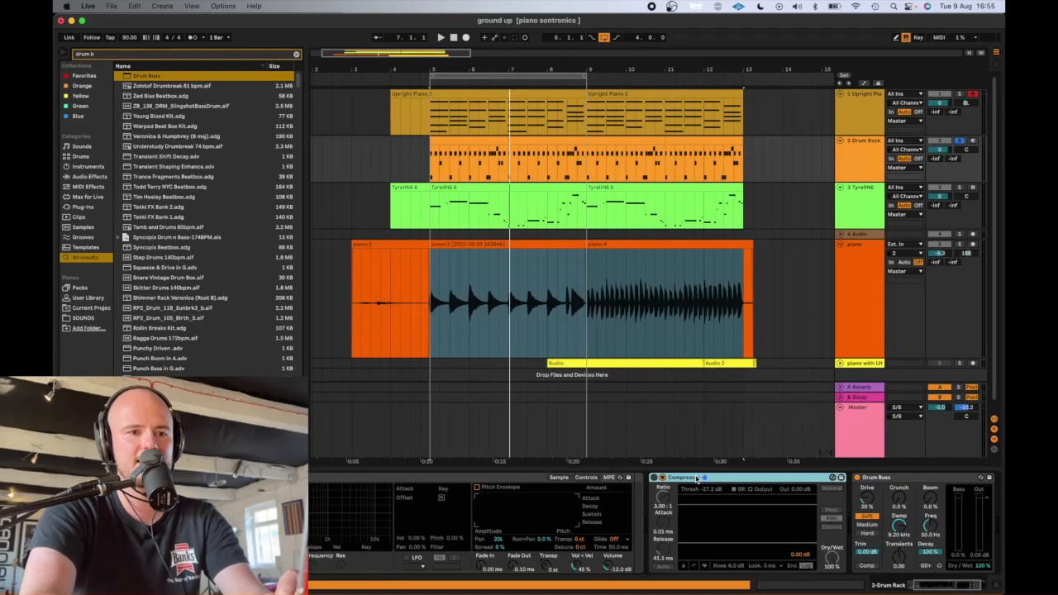
pyautogui.click(884, 478)
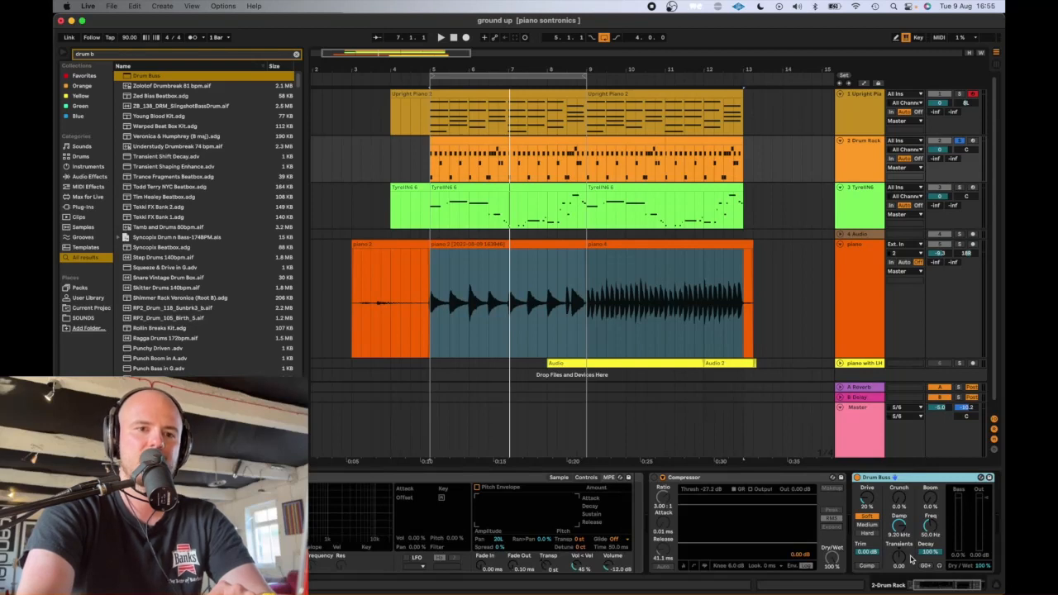
# - Play the soloed drums and compare them with the Drum Buss bypassed and active
pyautogui.click(874, 567)
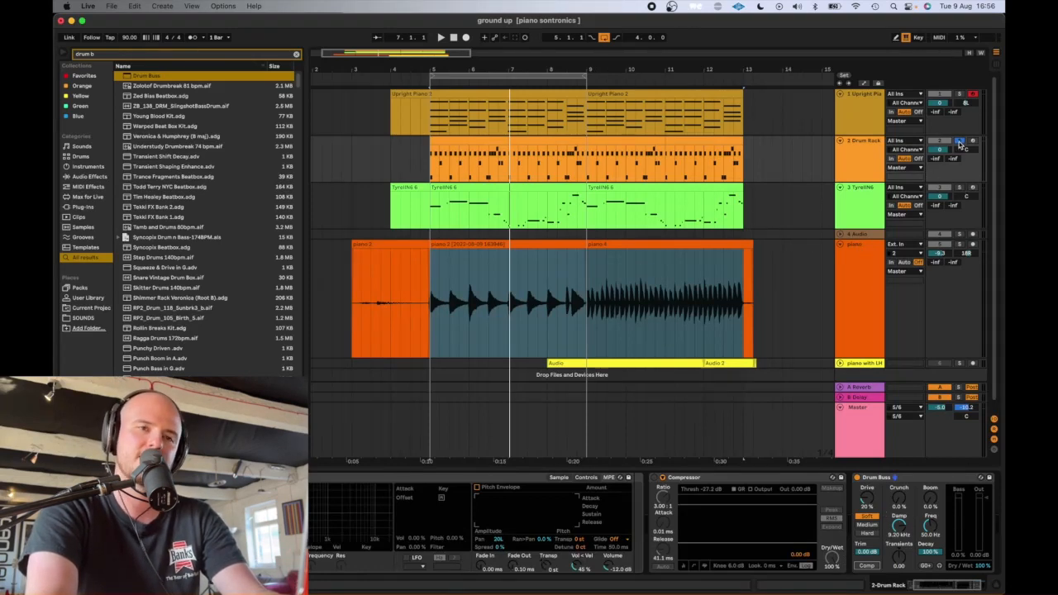
pyautogui.press('space')
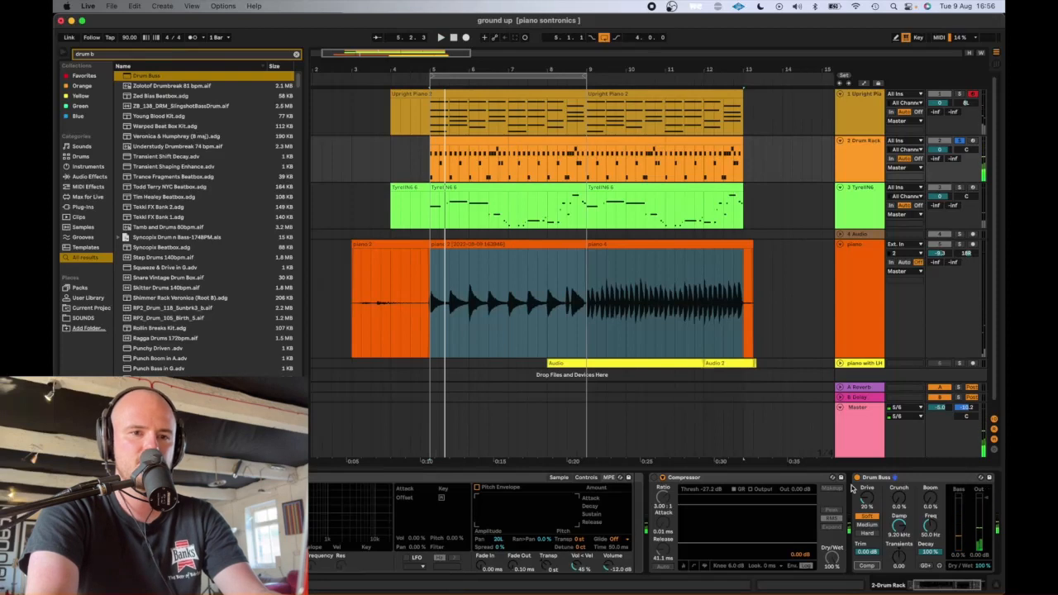
pyautogui.click(856, 478)
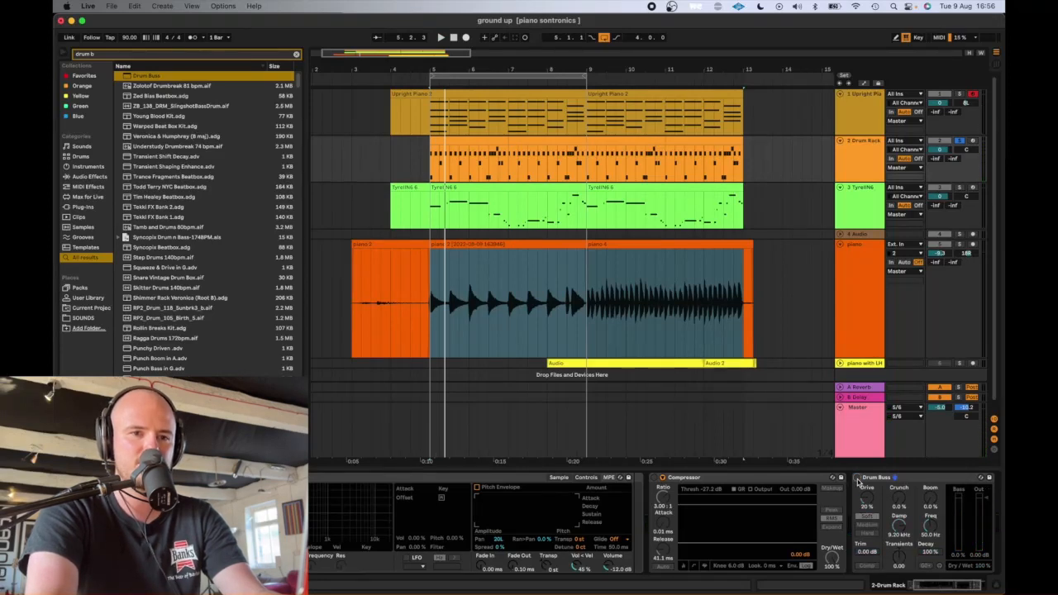
pyautogui.click(857, 478)
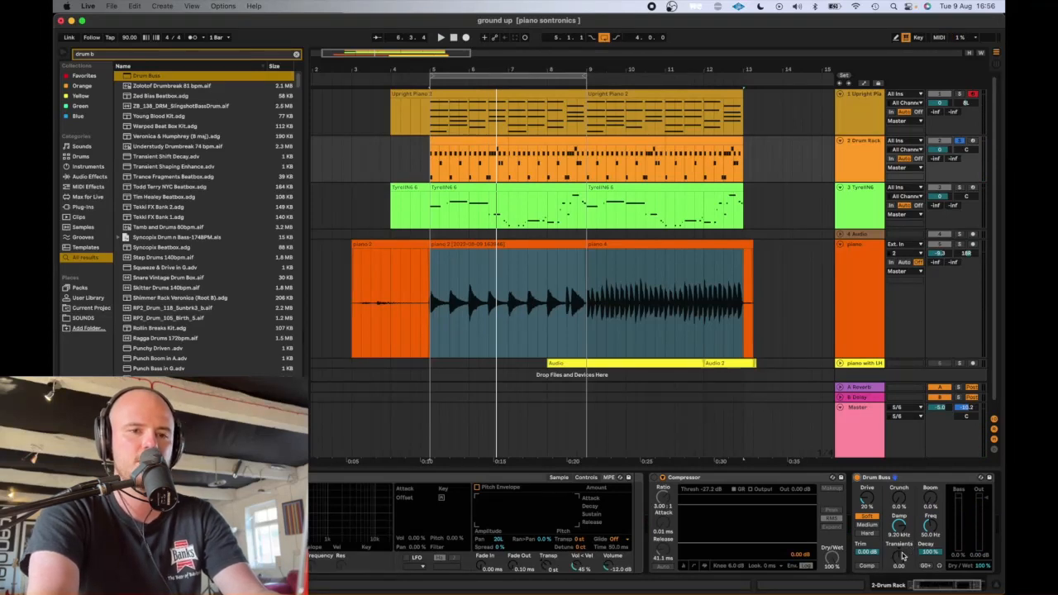
# - Try negative and positive Transients amounts on the Drum Buss during playback, and set Transients to 0.44
pyautogui.press('space')
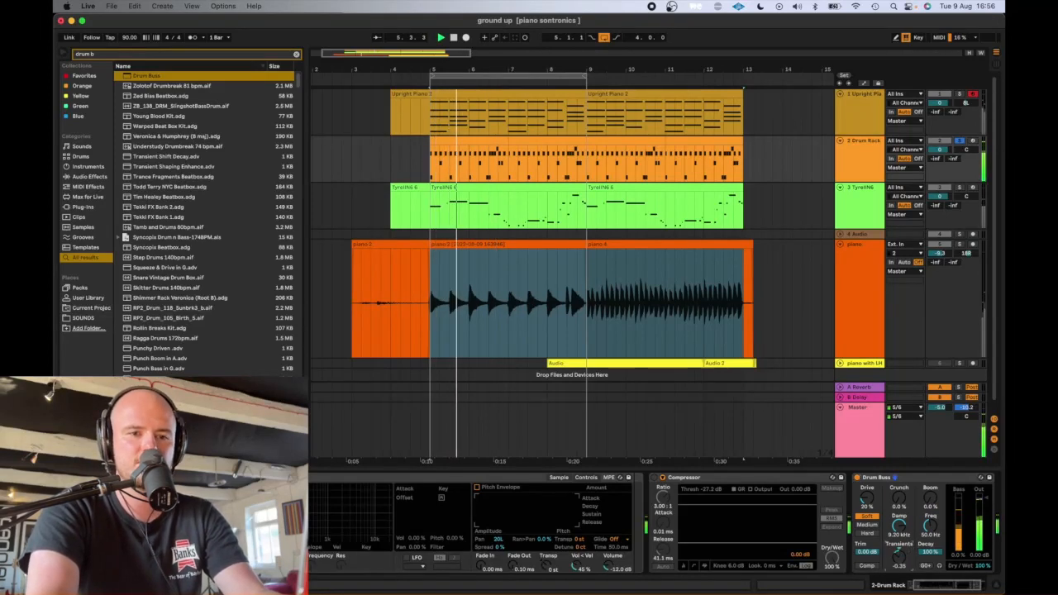
pyautogui.press('space')
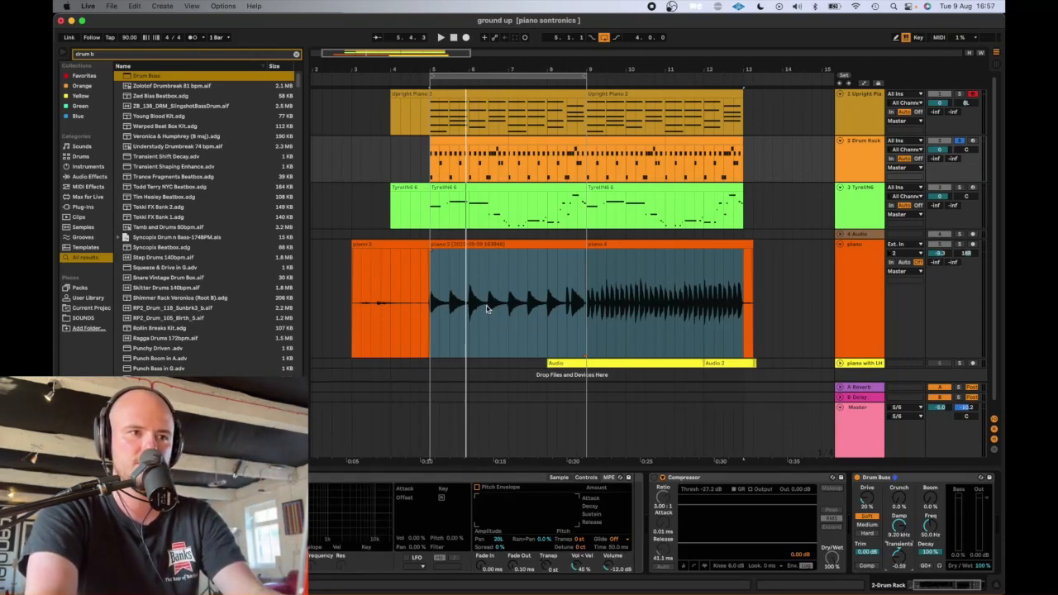
pyautogui.press('space')
pyautogui.moveTo(899, 556); pyautogui.dragTo(899, 503)
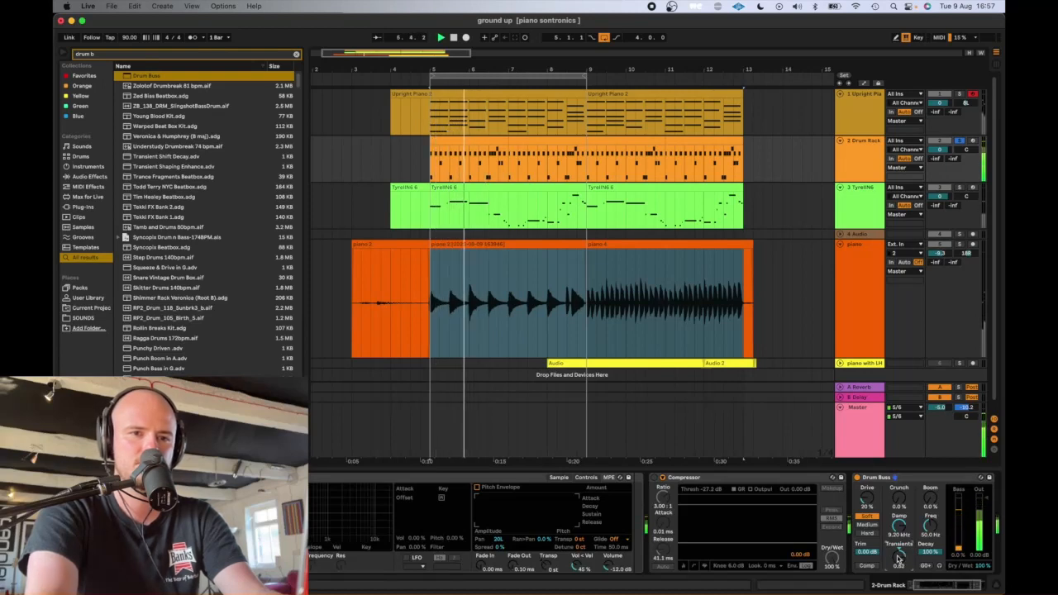
pyautogui.moveTo(898, 556); pyautogui.dragTo(898, 565)
# - Set the Drum Buss Damp to 9.91 kHz, Boom to 35% and Dry/Wet to 70%
pyautogui.moveTo(898, 525)
pyautogui.mouseDown()
pyautogui.moveTo(898, 585)
pyautogui.moveTo(899, 525)
pyautogui.mouseUp()
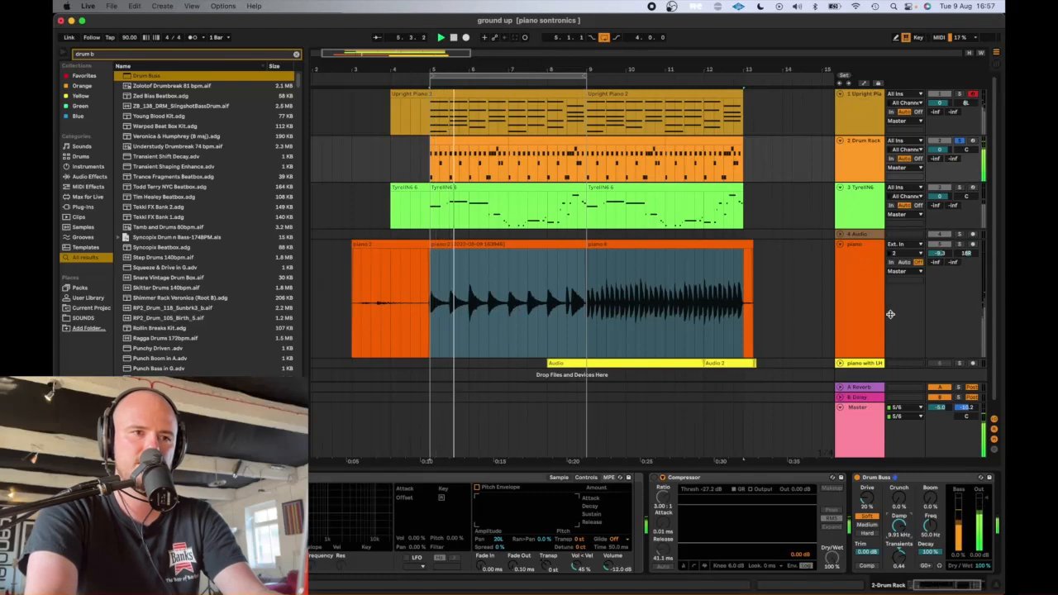
pyautogui.moveTo(928, 524); pyautogui.dragTo(928, 495)
pyautogui.moveTo(982, 566); pyautogui.dragTo(981, 591)
# - Shorten the Kick Woo sample in the Drum Rack to 1 beat and set its Fade Out to about 488 ms
pyautogui.click(872, 164)
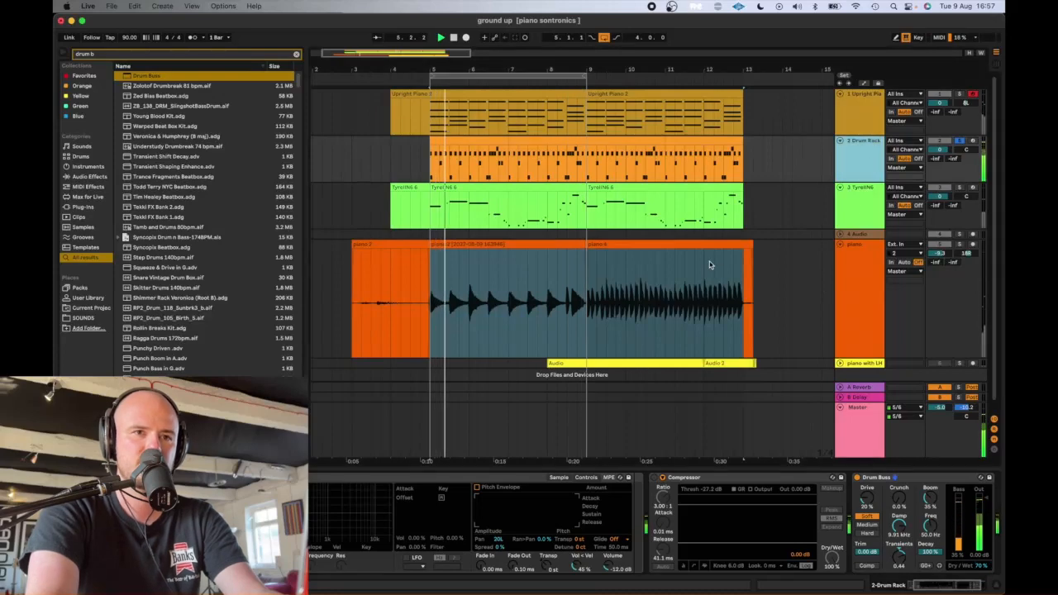
pyautogui.hotkey('shift', 'Tab')
pyautogui.hotkey('shift', 'Tab')
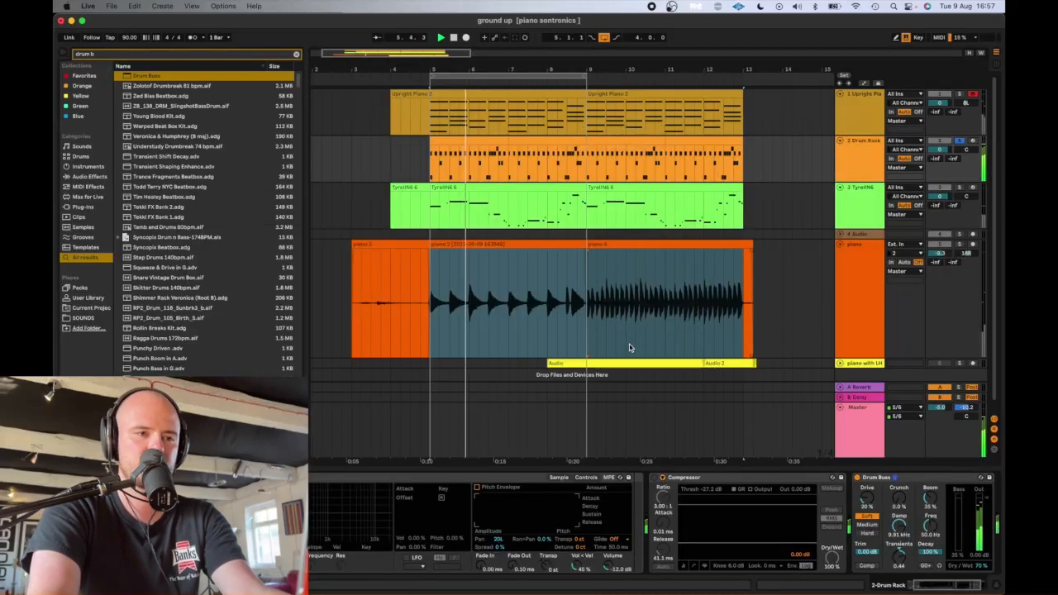
pyautogui.click(611, 144)
pyautogui.click(860, 157)
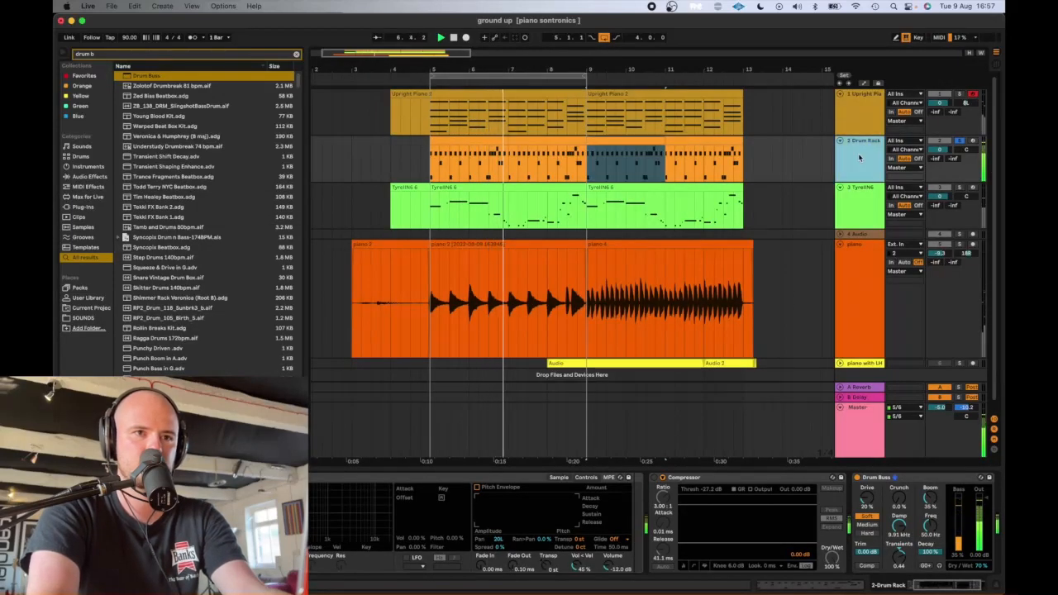
pyautogui.click(132, 477)
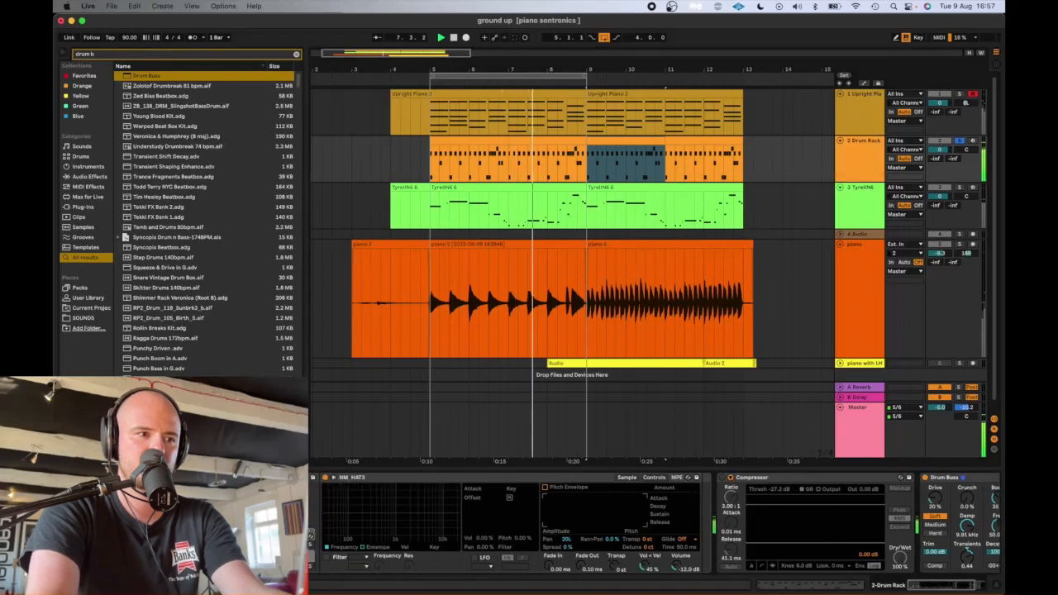
pyautogui.click(120, 555)
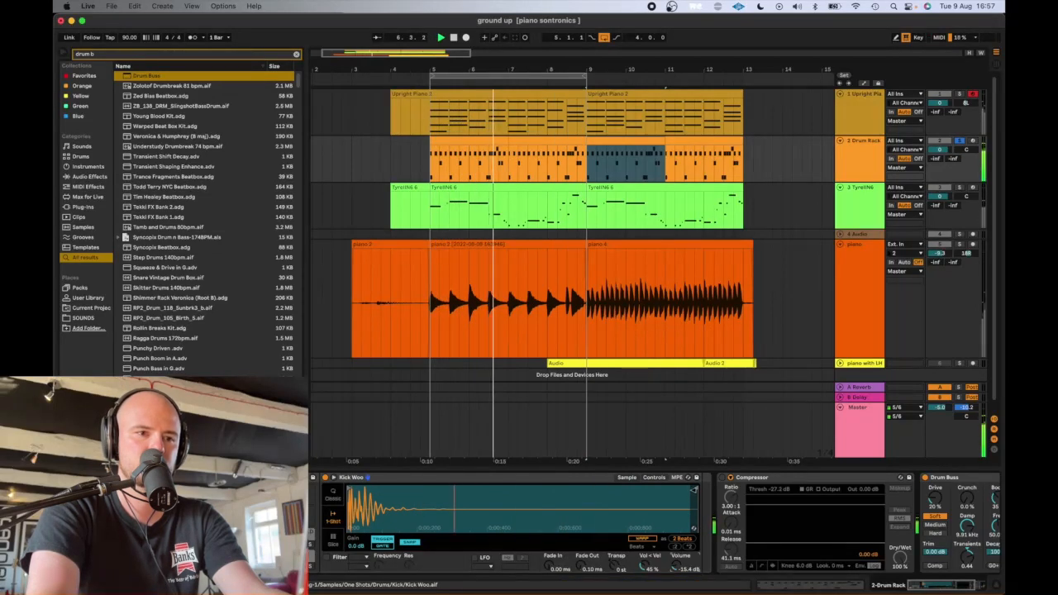
pyautogui.moveTo(695, 493); pyautogui.dragTo(533, 493)
pyautogui.moveTo(581, 569); pyautogui.dragTo(581, 527)
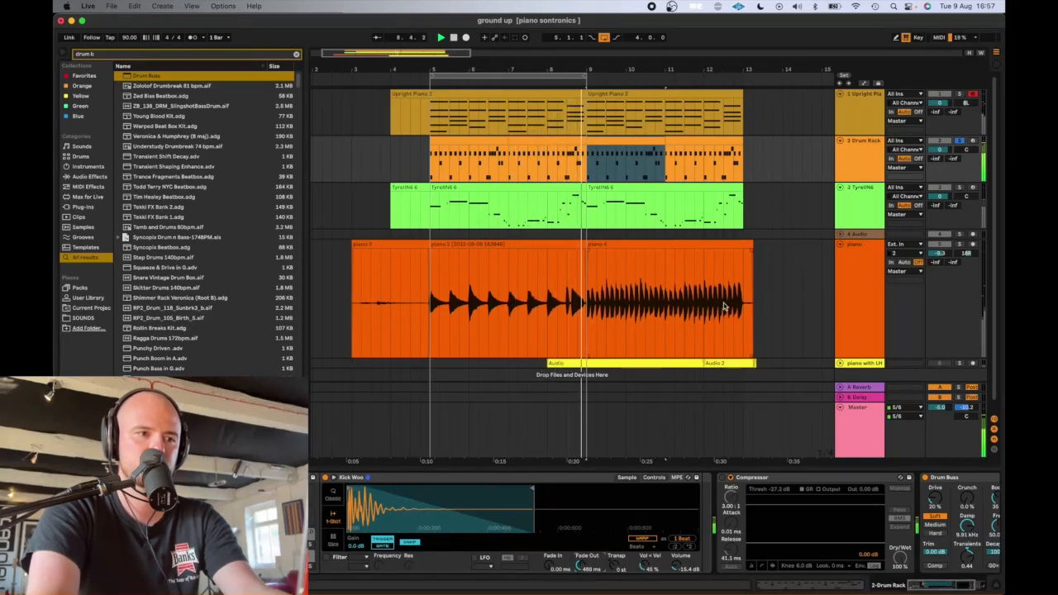
# - Set the Drum Buss Dry/Wet to 73% and compare playback with the Drum Buss bypassed and active
pyautogui.hotkey('shift', 'Tab')
pyautogui.hotkey('shift', 'Tab')
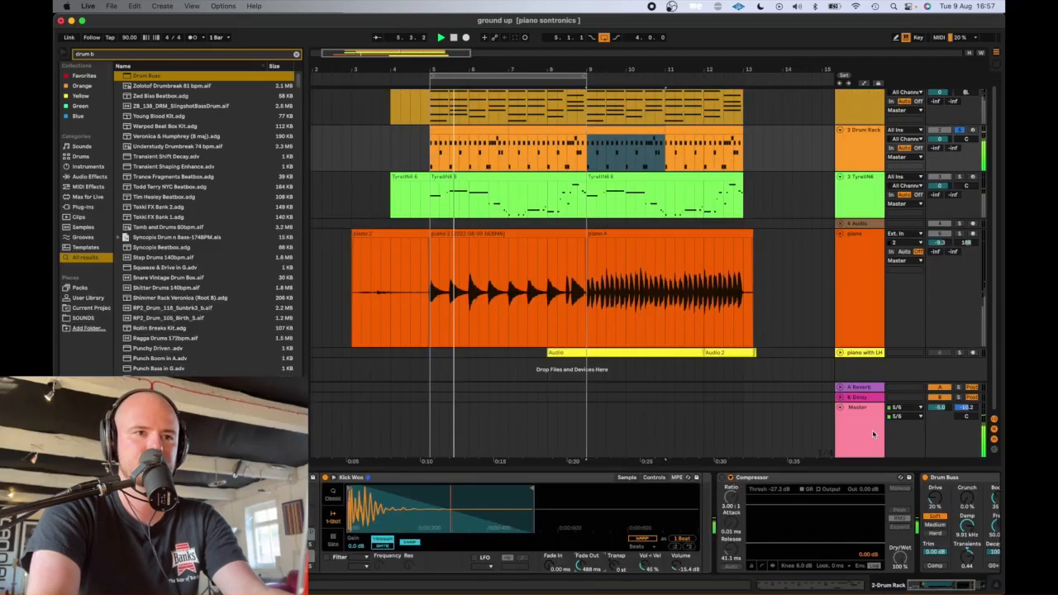
pyautogui.hscroll(3, 875, 536)
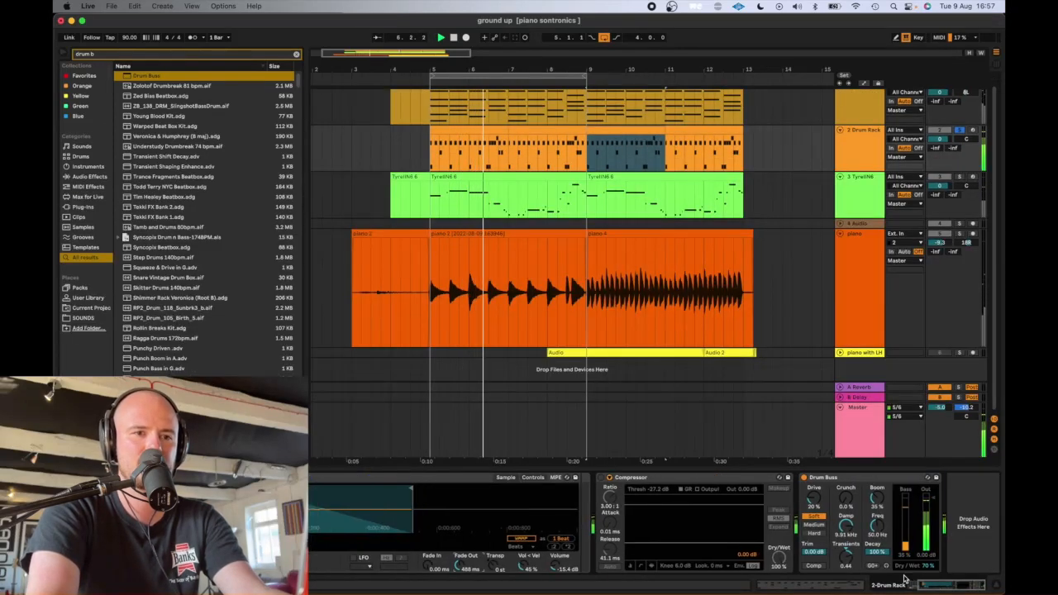
pyautogui.moveTo(928, 566)
pyautogui.mouseDown()
pyautogui.moveTo(928, 593)
pyautogui.moveTo(928, 536)
pyautogui.moveTo(928, 570)
pyautogui.mouseUp()
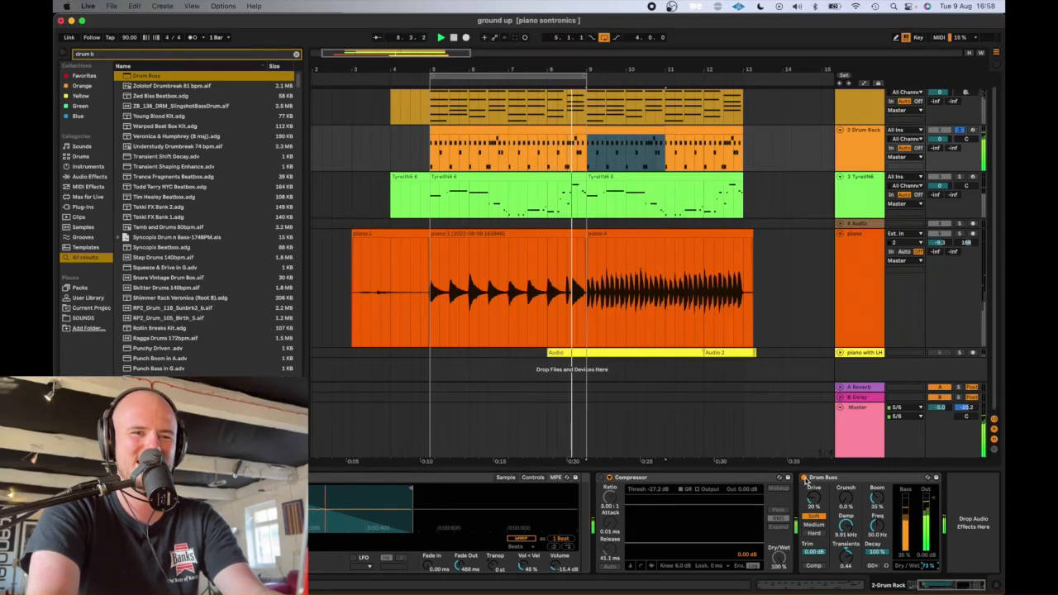
pyautogui.click(804, 478)
pyautogui.click(805, 477)
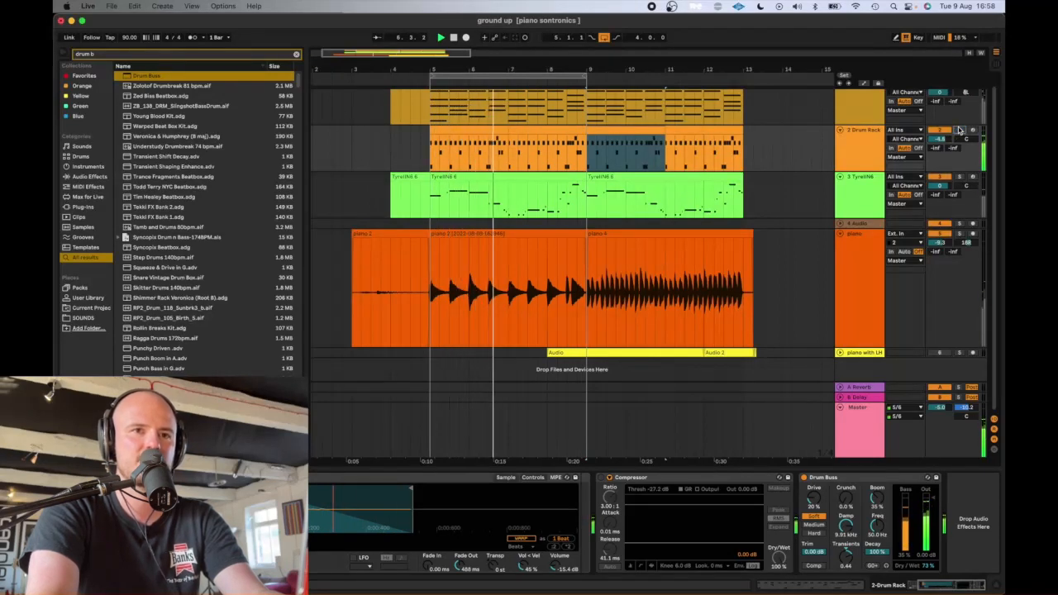
pyautogui.scroll(1, 769, 238)
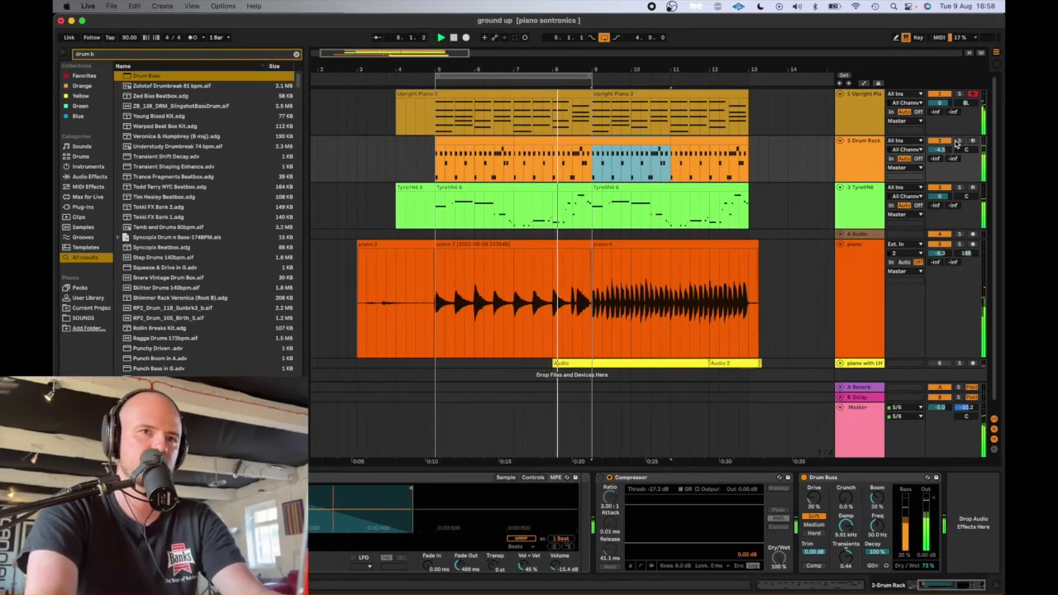
pyautogui.press('space')
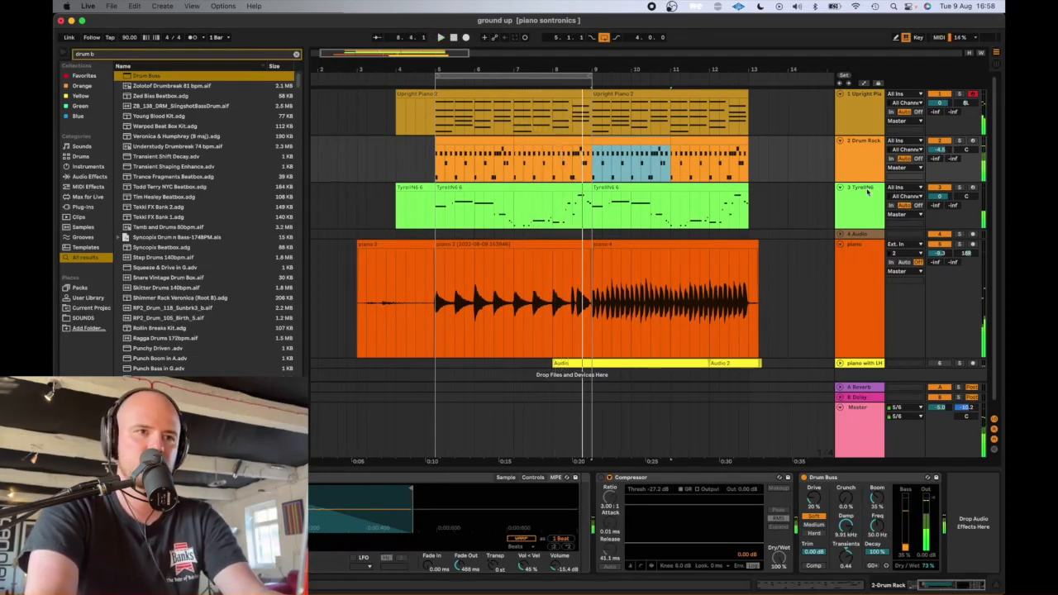
# - Add an EQ Eight directly after the Snare YMA Sidestick Momento sampler inside the Drum Rack
pyautogui.click(857, 155)
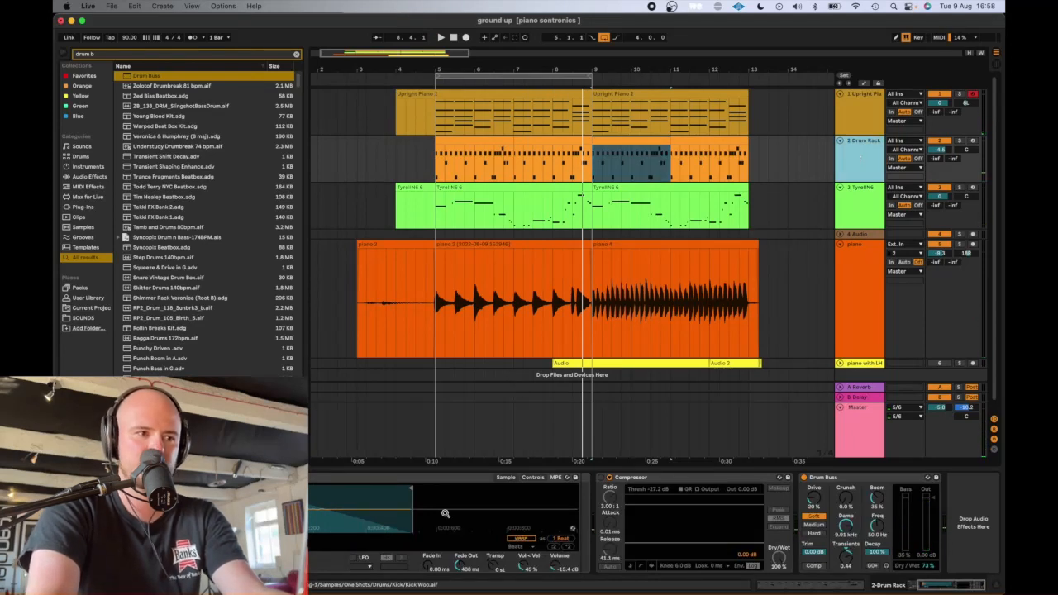
pyautogui.hscroll(-3, 445, 513)
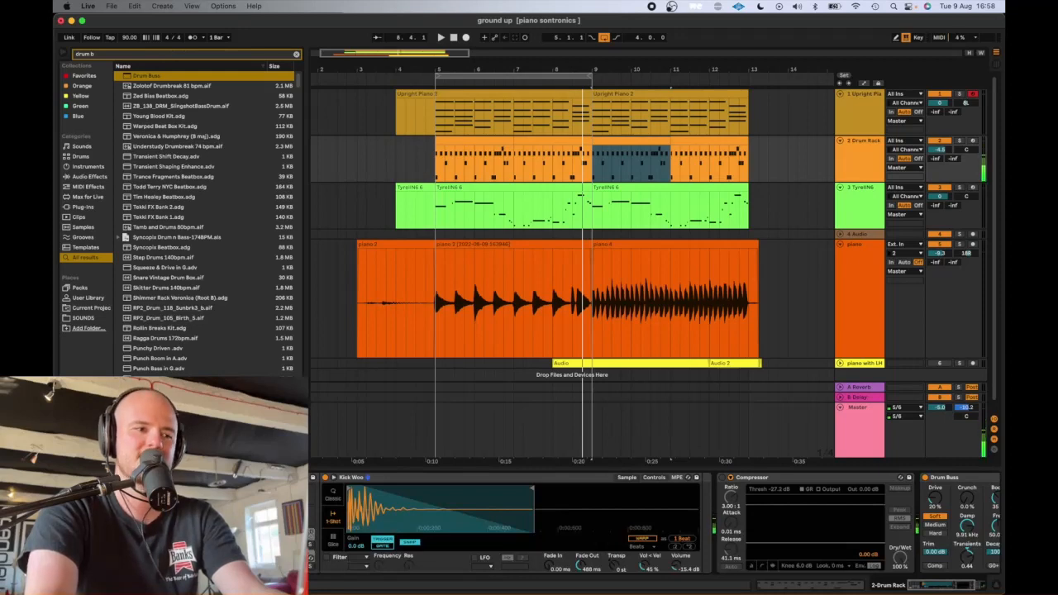
pyautogui.click(295, 557)
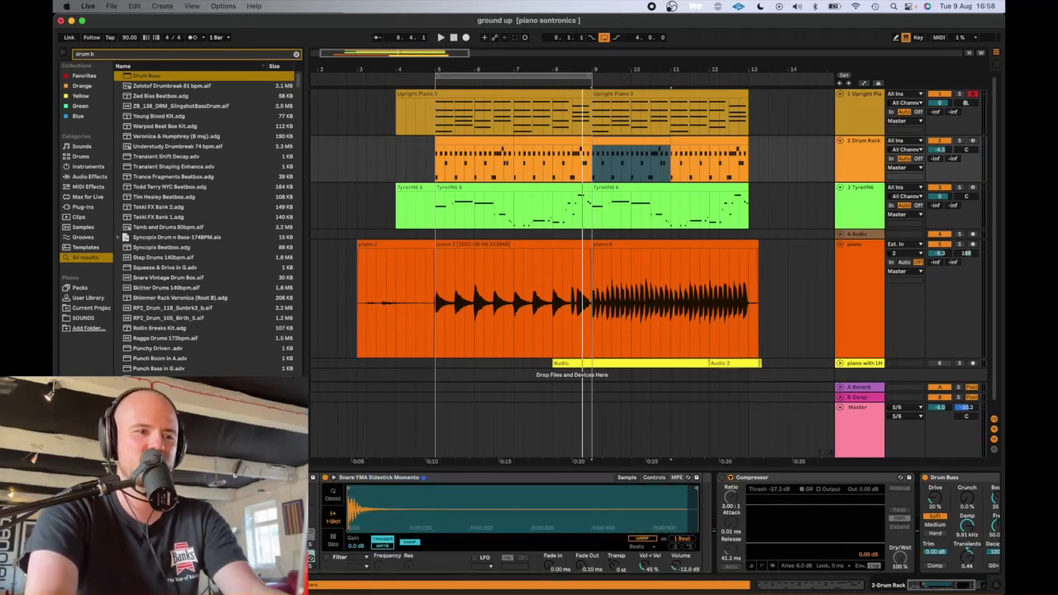
pyautogui.click(289, 556)
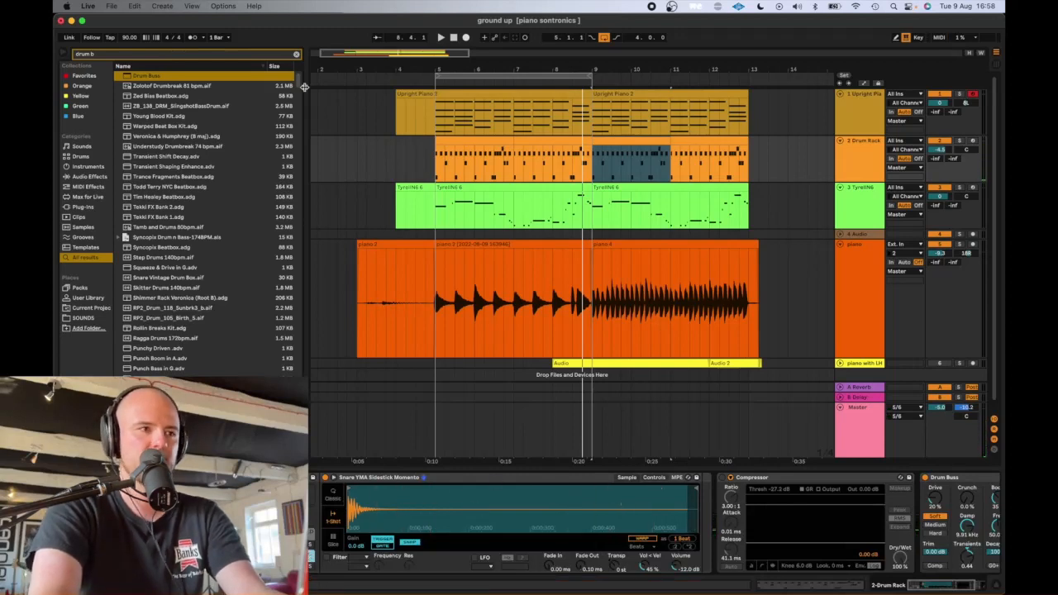
pyautogui.click(295, 56)
pyautogui.write('eq')
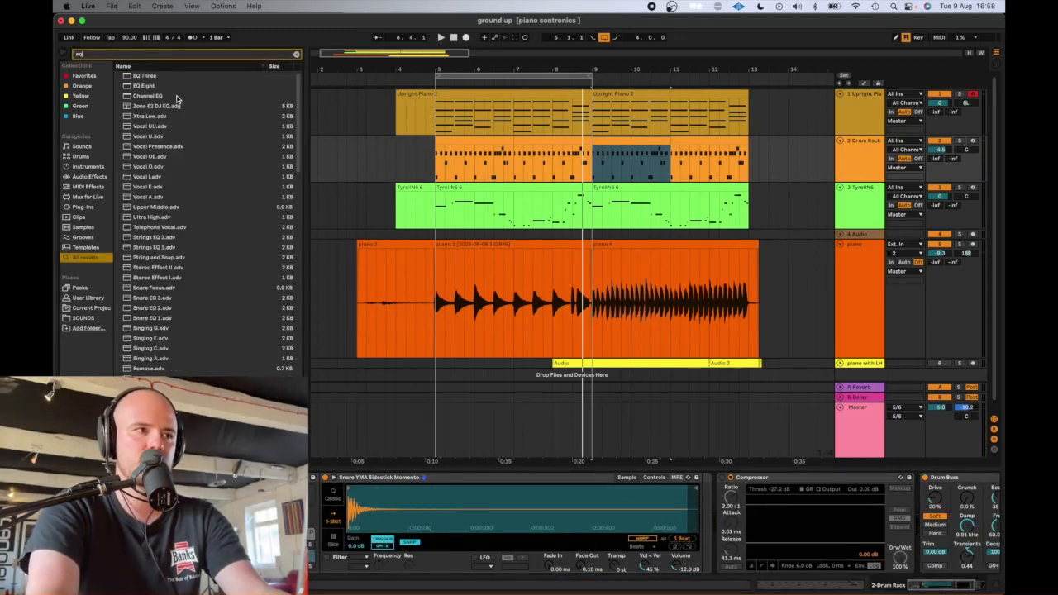
pyautogui.click(147, 86)
pyautogui.moveTo(731, 494); pyautogui.dragTo(701, 519)
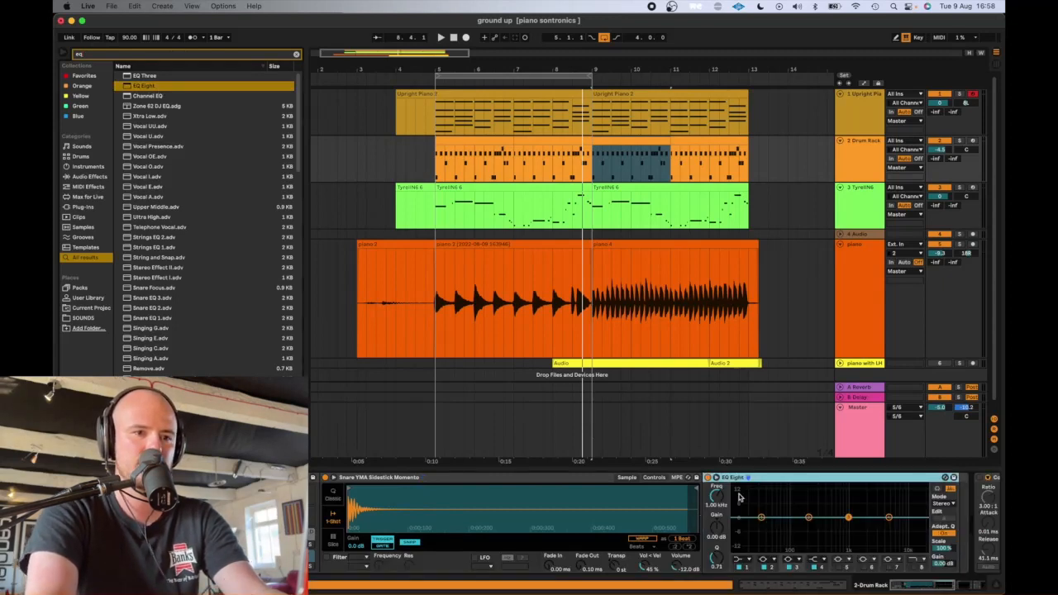
# - Solo the Drum Rack during playback and boost the sidestick EQ Eight's 1 kHz band by about 6.82 dB, moving it to about 2.5 kHz
pyautogui.click(170, 552)
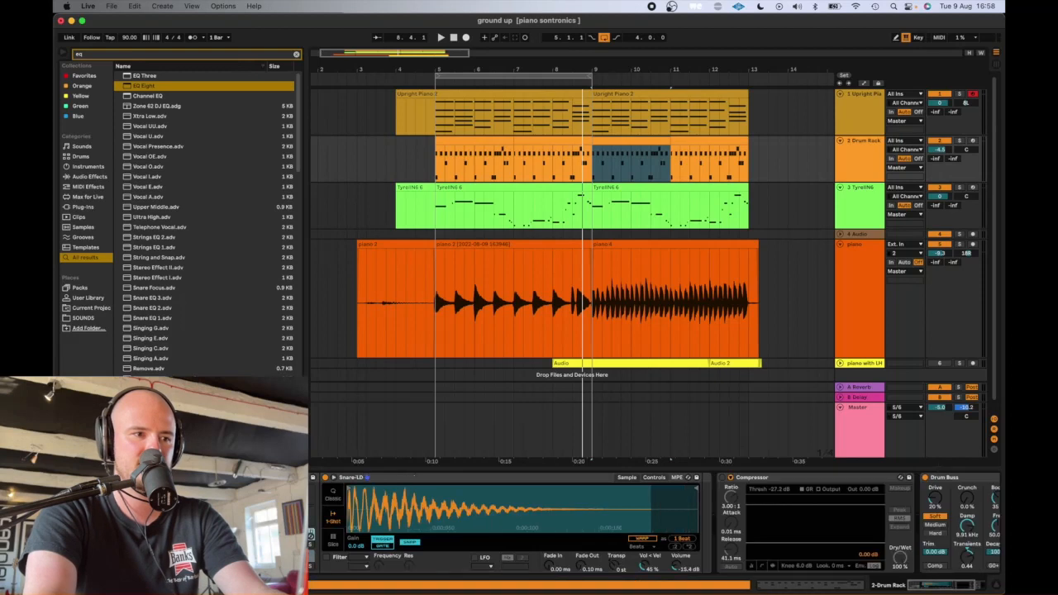
pyautogui.click(170, 552)
pyautogui.press('space')
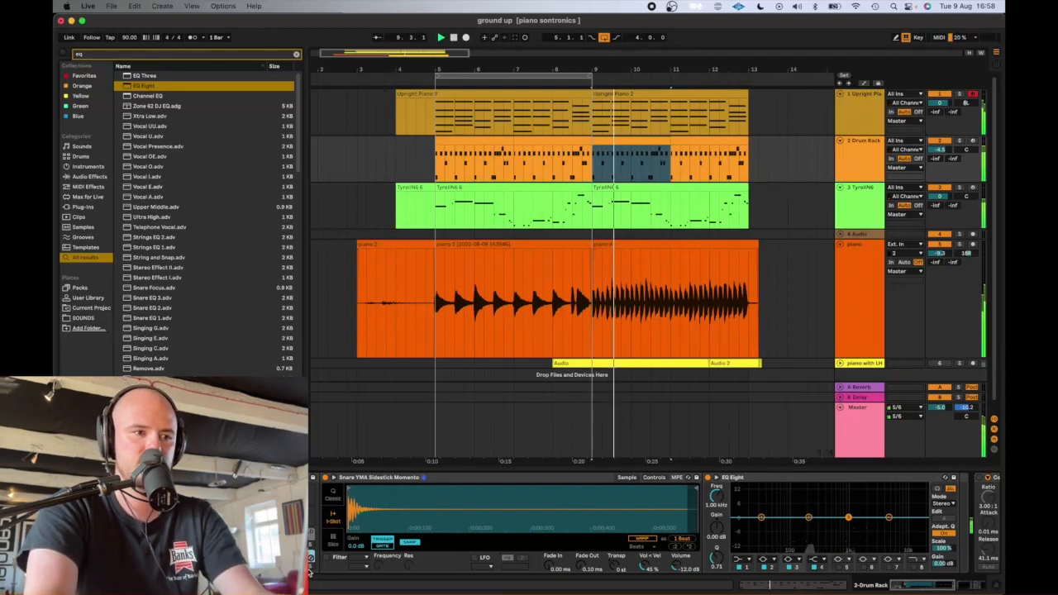
pyautogui.click(958, 142)
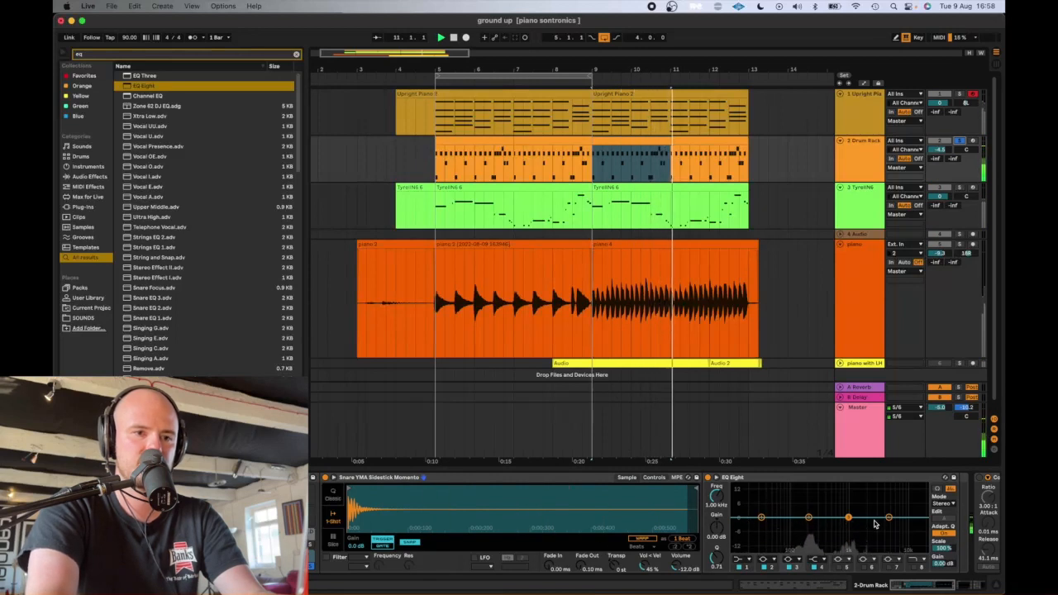
pyautogui.moveTo(848, 517); pyautogui.dragTo(871, 507)
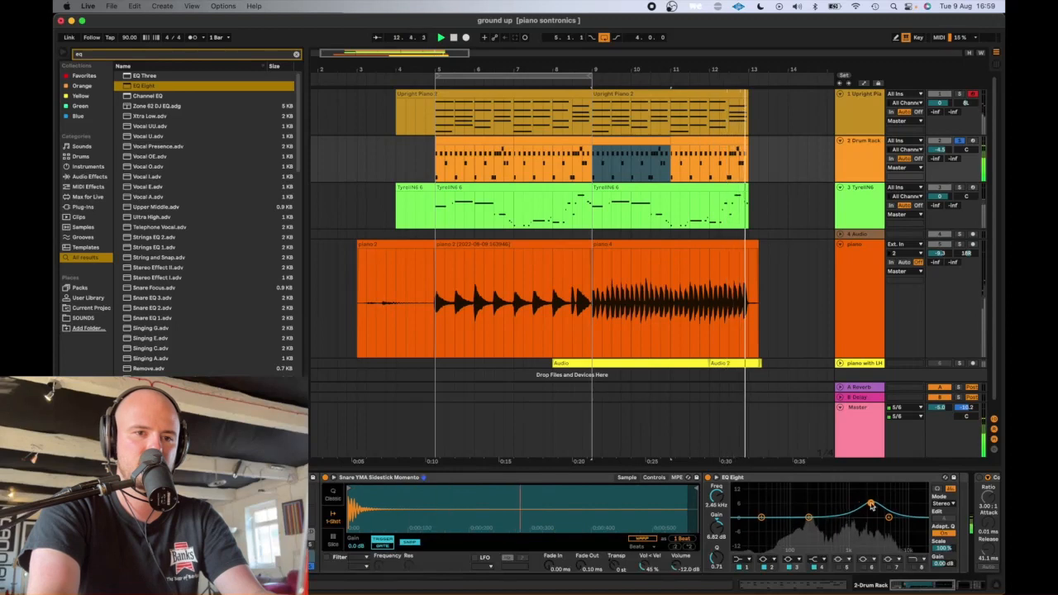
# - Make the first band of the sidestick's EQ Eight a low cut at about 225 Hz, stop playback and unsolo the Drum Rack
pyautogui.click(746, 559)
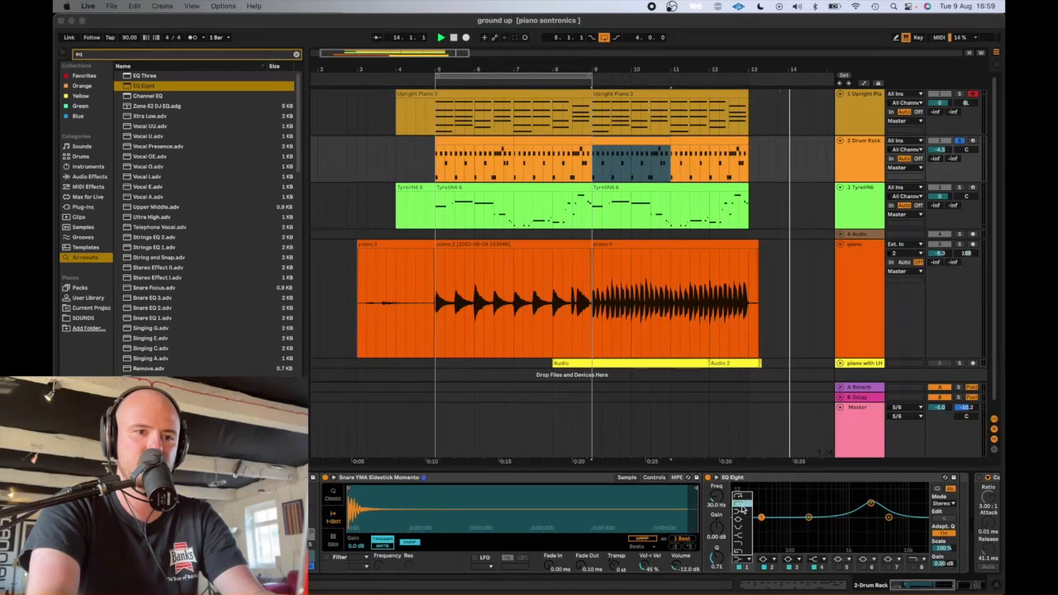
pyautogui.click(740, 515)
pyautogui.moveTo(759, 526); pyautogui.dragTo(809, 518)
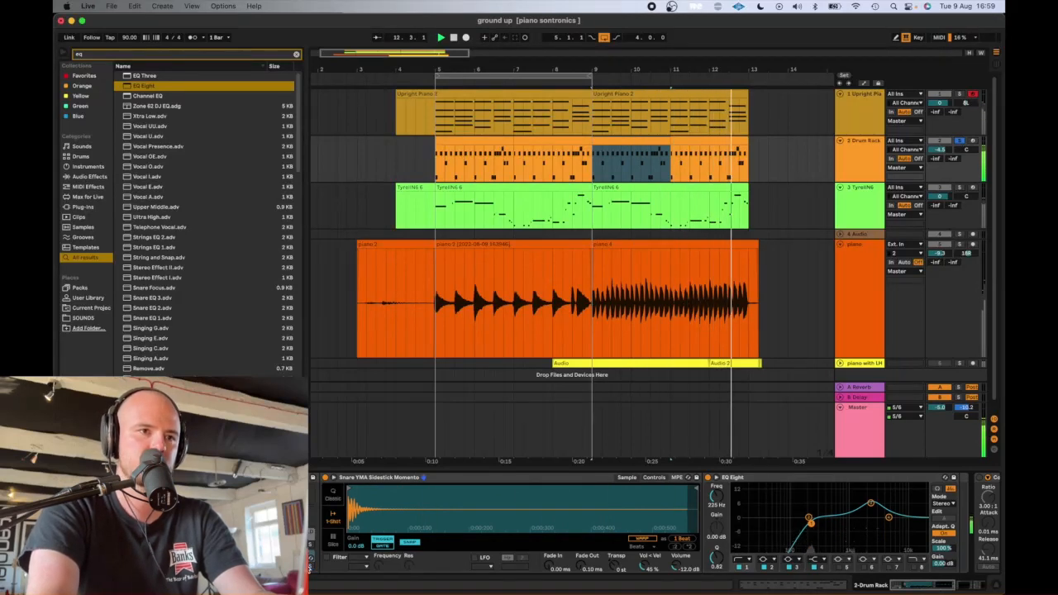
pyautogui.press('space')
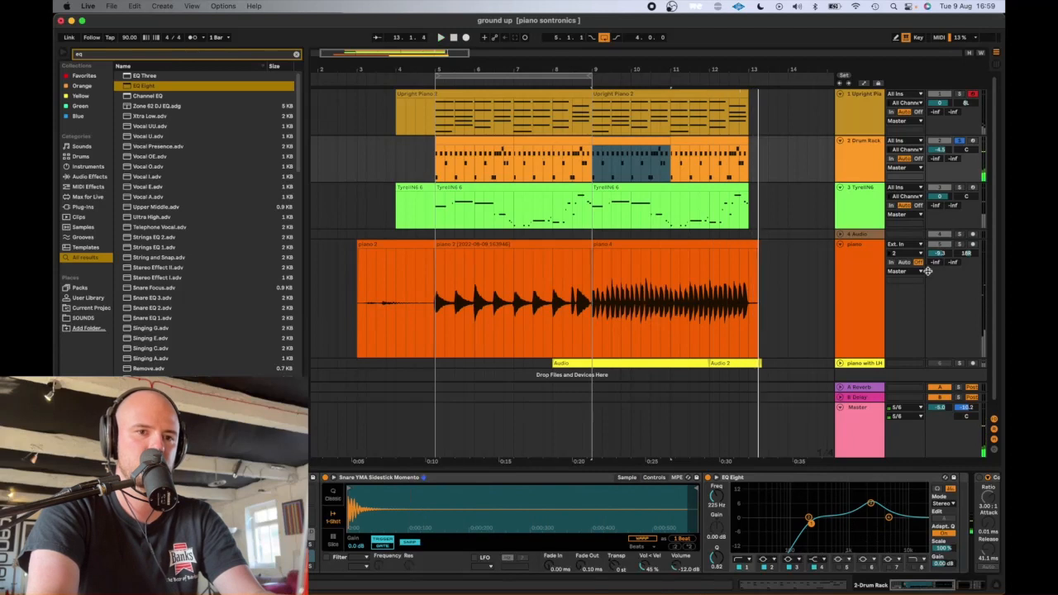
pyautogui.click(960, 142)
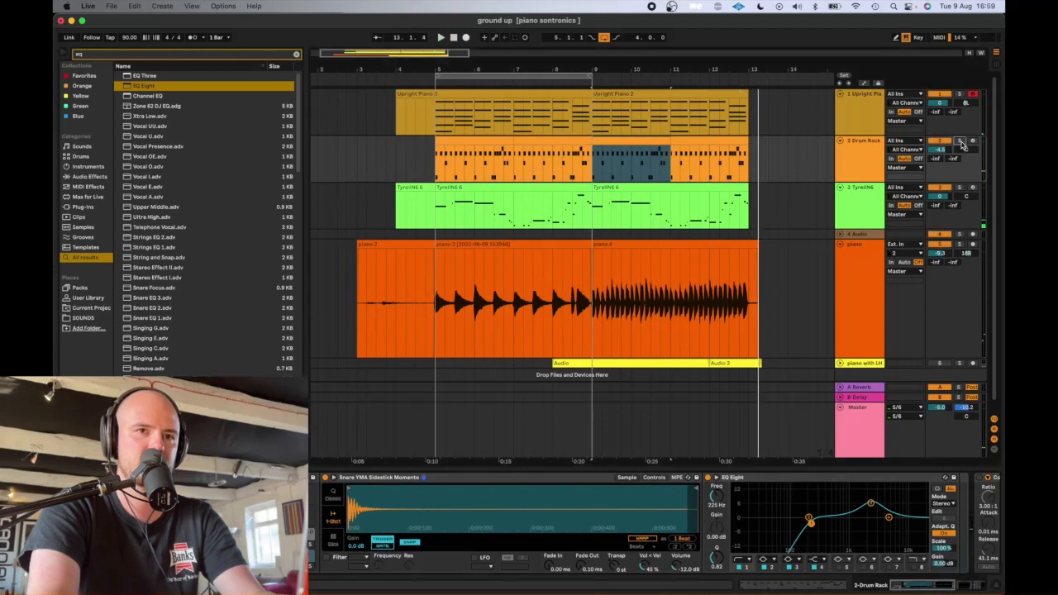
# - Play the full mix from bar 5 and reduce the sidestick EQ Eight's boost to about 2.85 dB at 1.14 kHz
pyautogui.click(440, 165)
pyautogui.press('space')
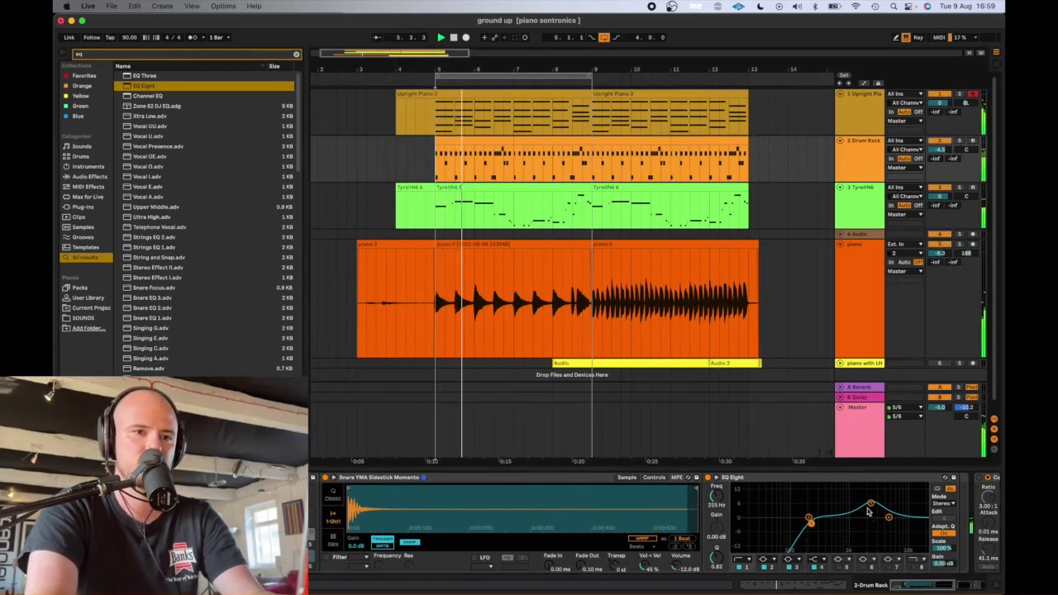
pyautogui.moveTo(870, 504); pyautogui.dragTo(851, 511)
pyautogui.press('space')
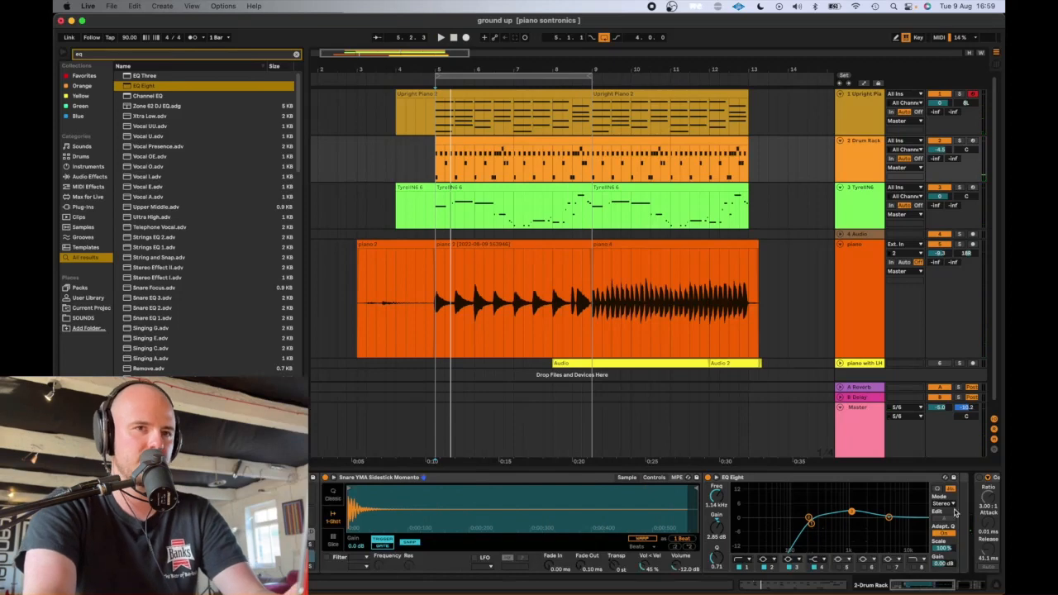
pyautogui.click(717, 479)
pyautogui.click(716, 479)
pyautogui.hscroll(5, 454, 486)
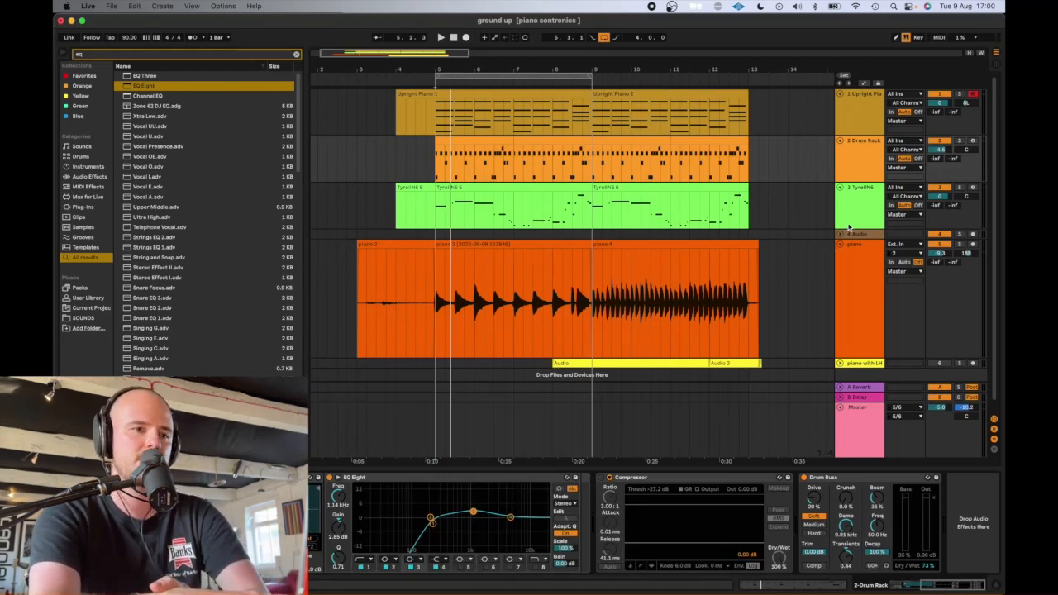
# - Delete the reverb device from return track A
pyautogui.click(851, 221)
pyautogui.click(854, 395)
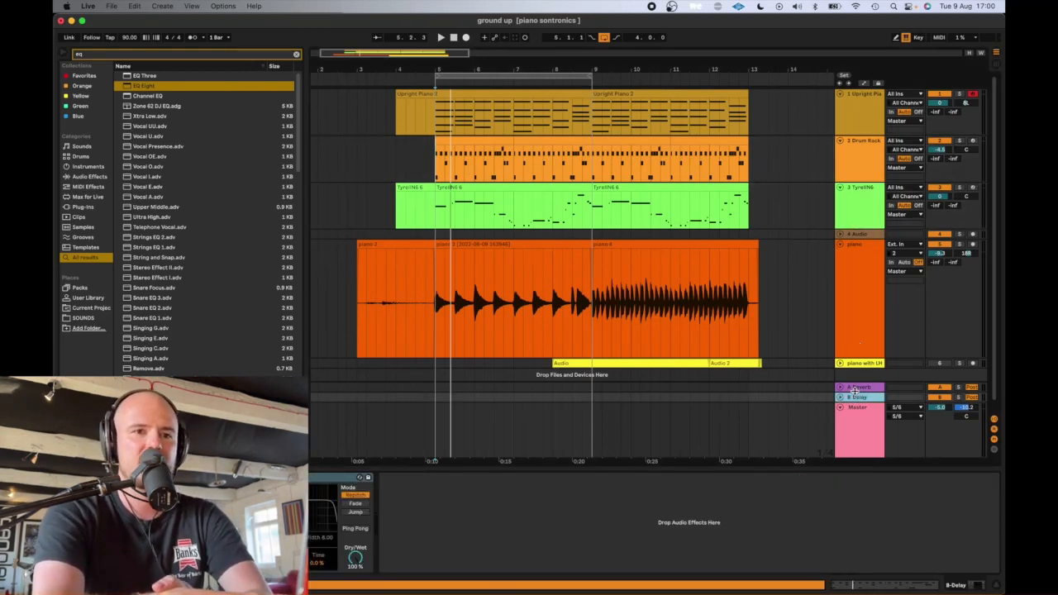
pyautogui.click(860, 386)
pyautogui.click(380, 481)
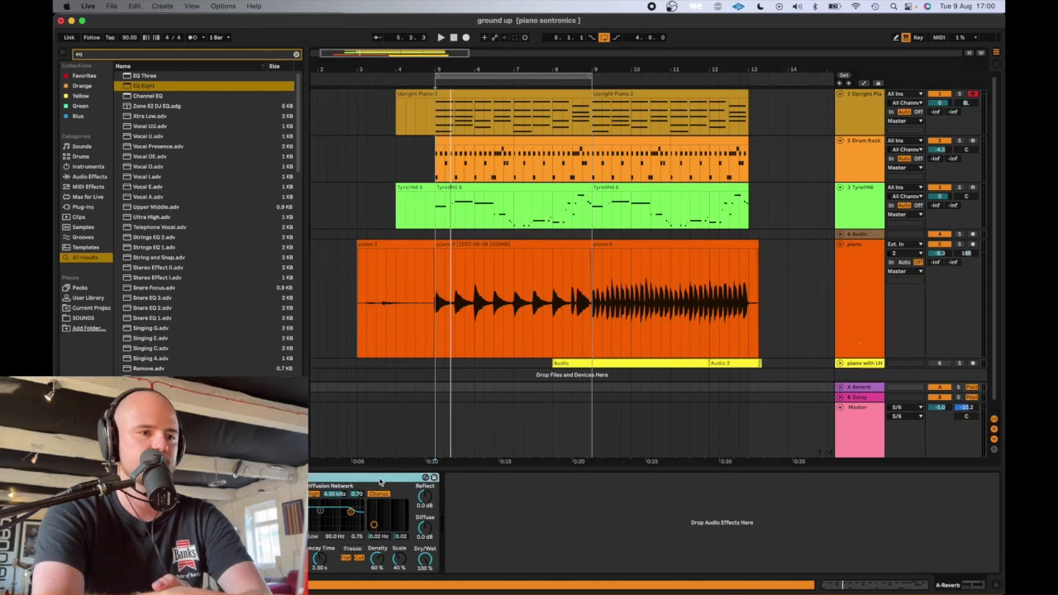
pyautogui.press('Delete')
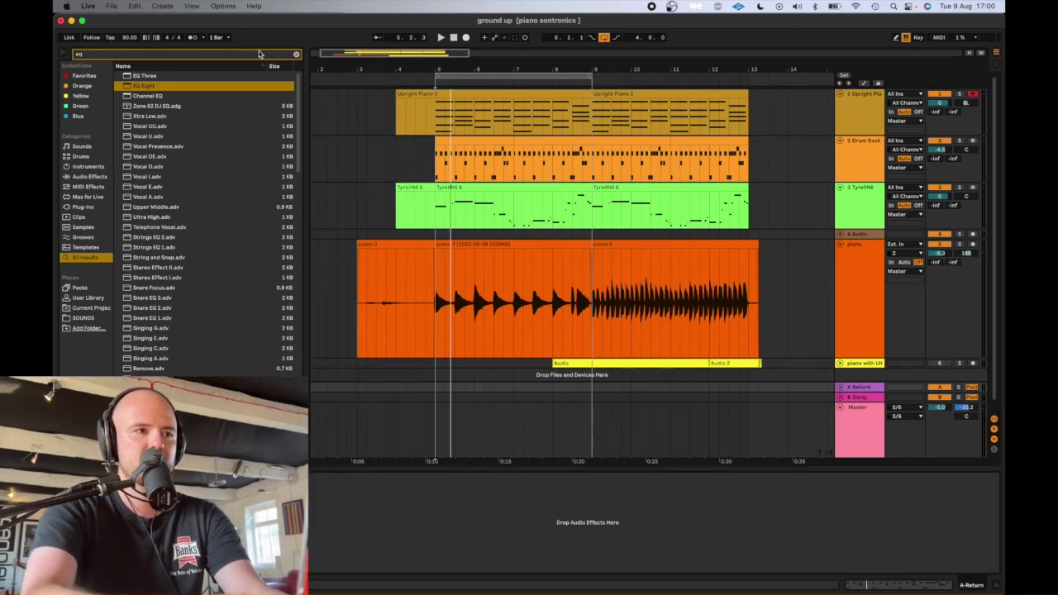
# - Search the browser for "pro r" and load FabFilter Pro-R onto return track A
pyautogui.click(296, 55)
pyautogui.write('pro r')
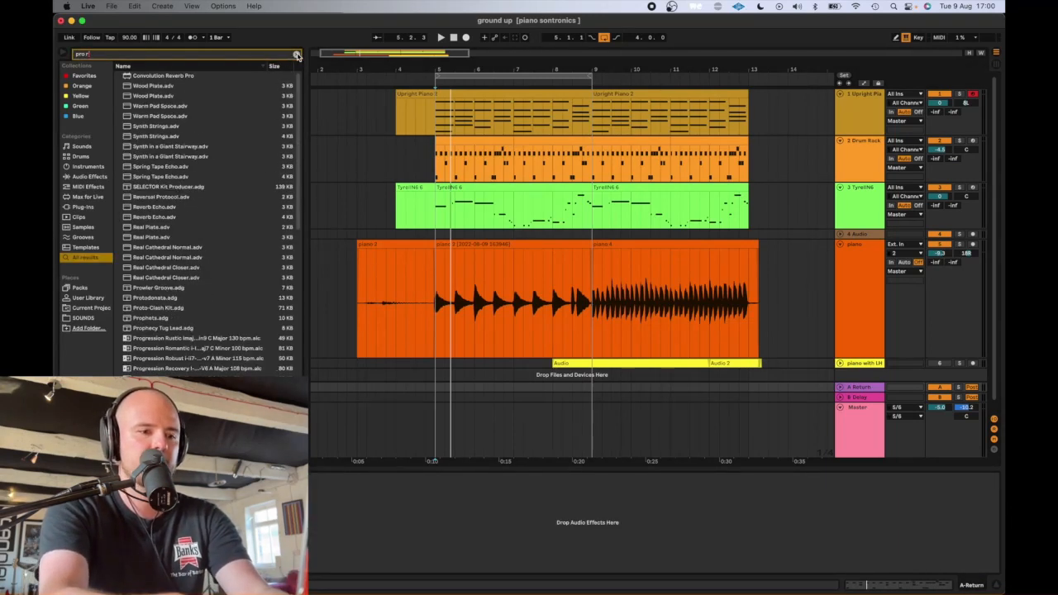
pyautogui.scroll(-10, 202, 372)
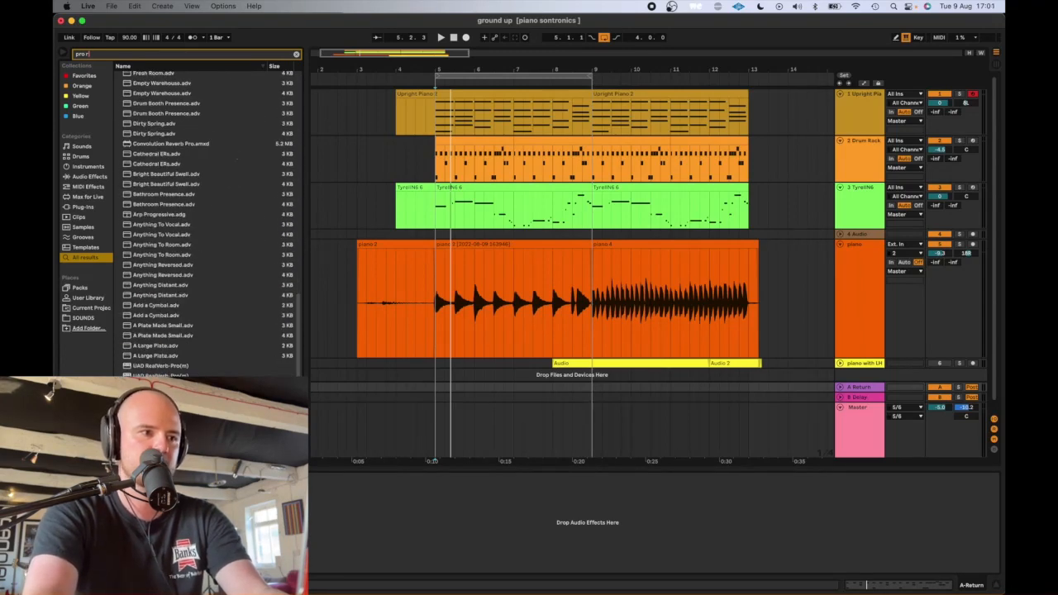
pyautogui.moveTo(161, 447); pyautogui.dragTo(919, 496)
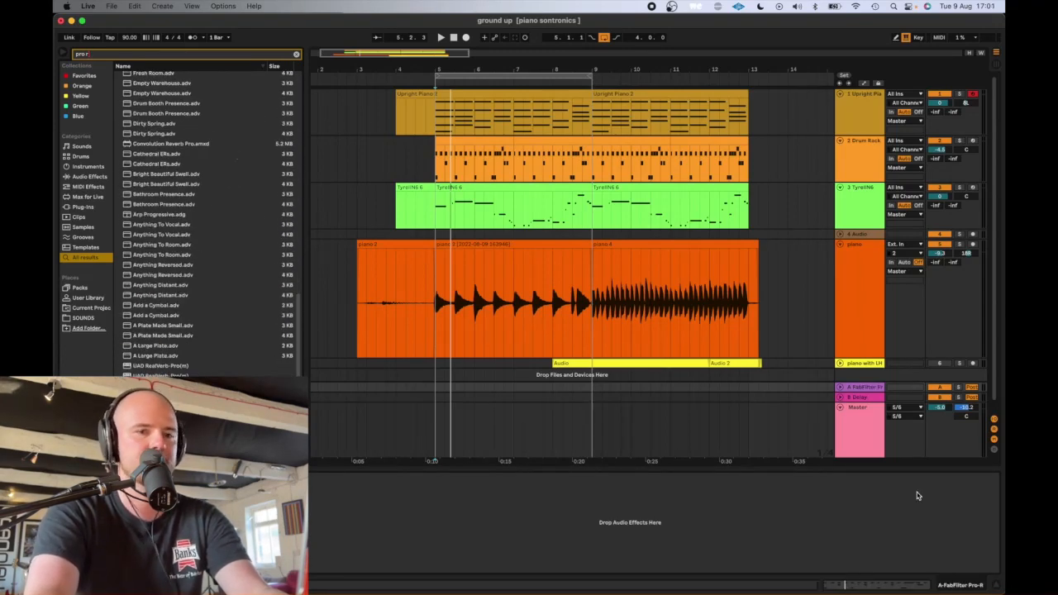
pyautogui.moveTo(507, 133); pyautogui.dragTo(562, 146)
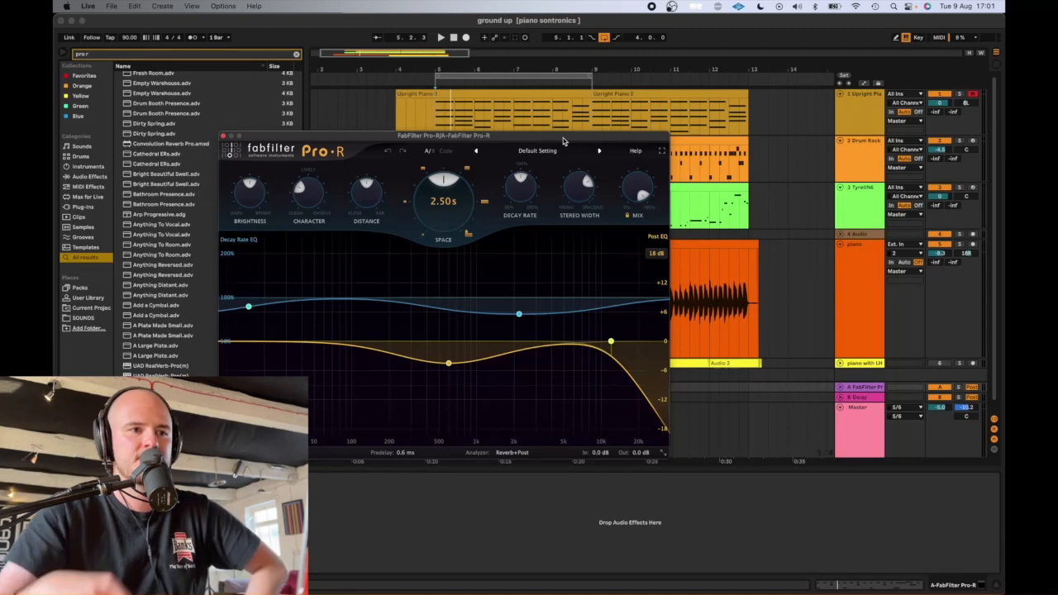
pyautogui.moveTo(562, 141); pyautogui.dragTo(618, 155)
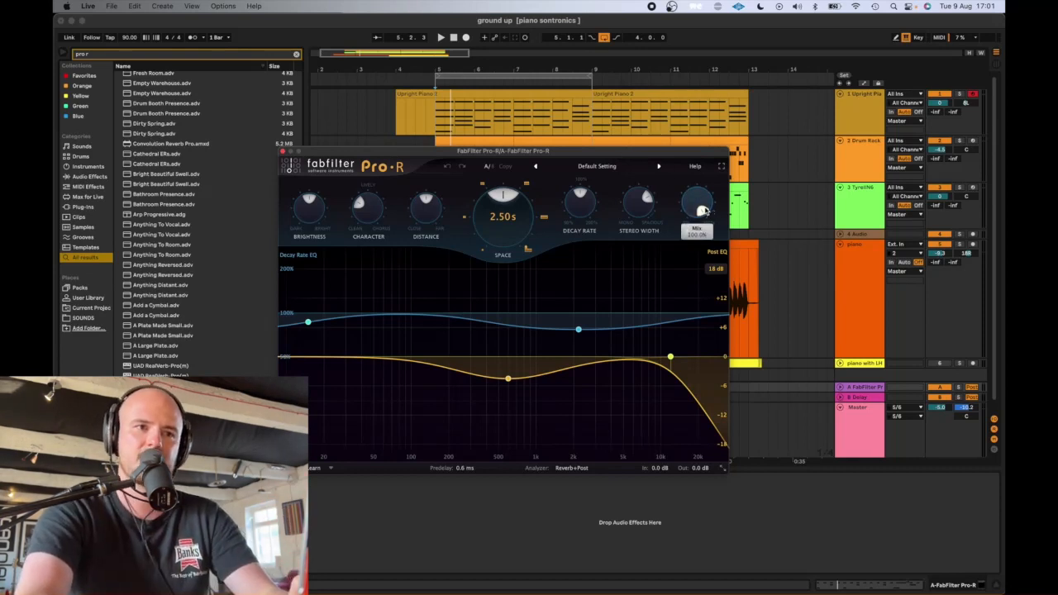
pyautogui.moveTo(704, 212)
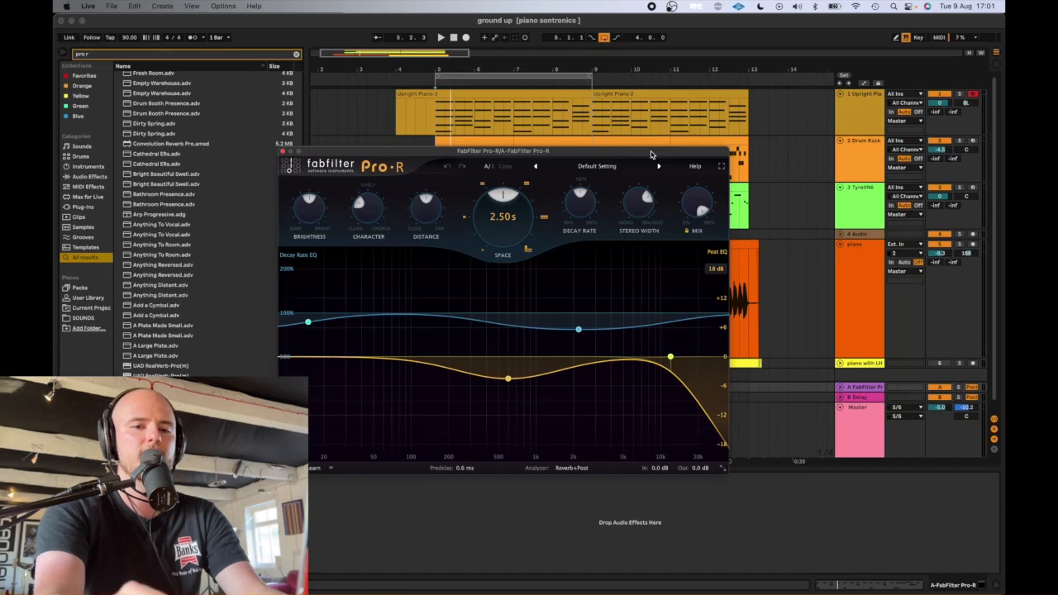
pyautogui.moveTo(650, 155)
pyautogui.mouseDown()
pyautogui.moveTo(620, 150)
pyautogui.moveTo(656, 174)
pyautogui.mouseUp()
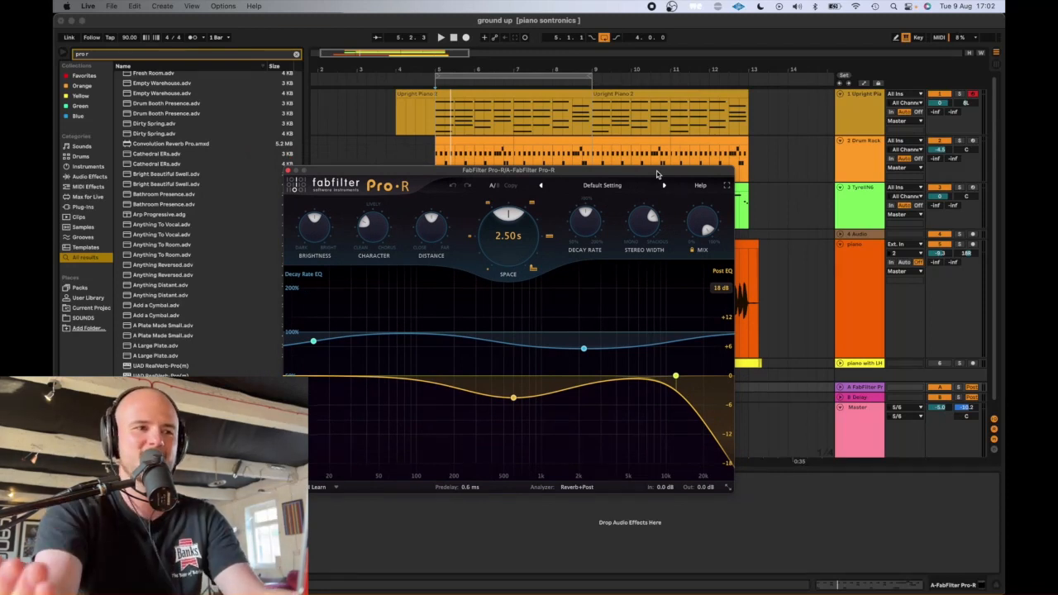
# - Load the Small Church preset from the Medium category in Pro-R and check its Mix setting
pyautogui.click(602, 186)
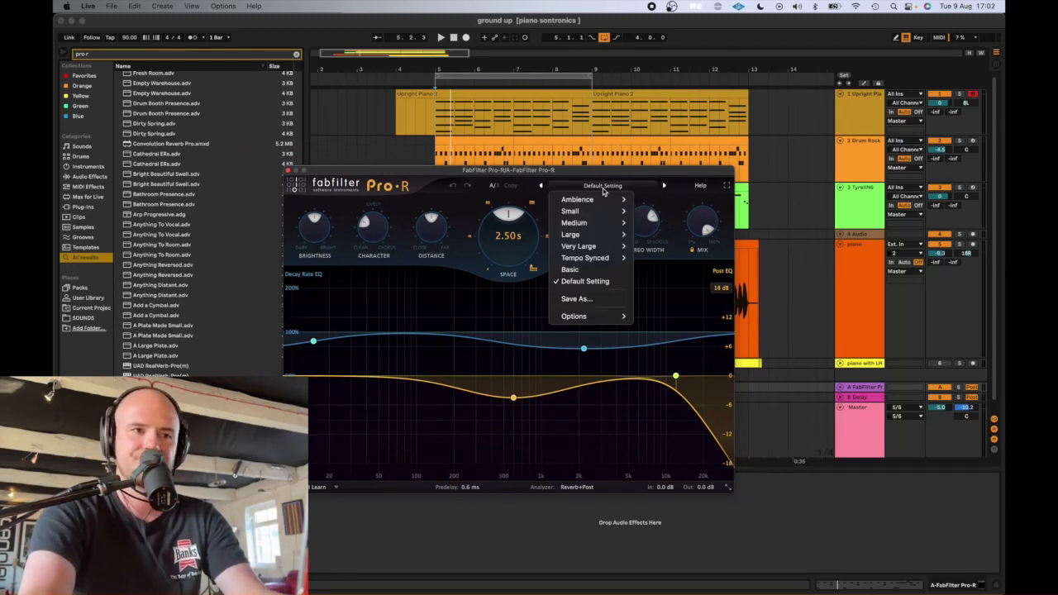
pyautogui.moveTo(578, 222)
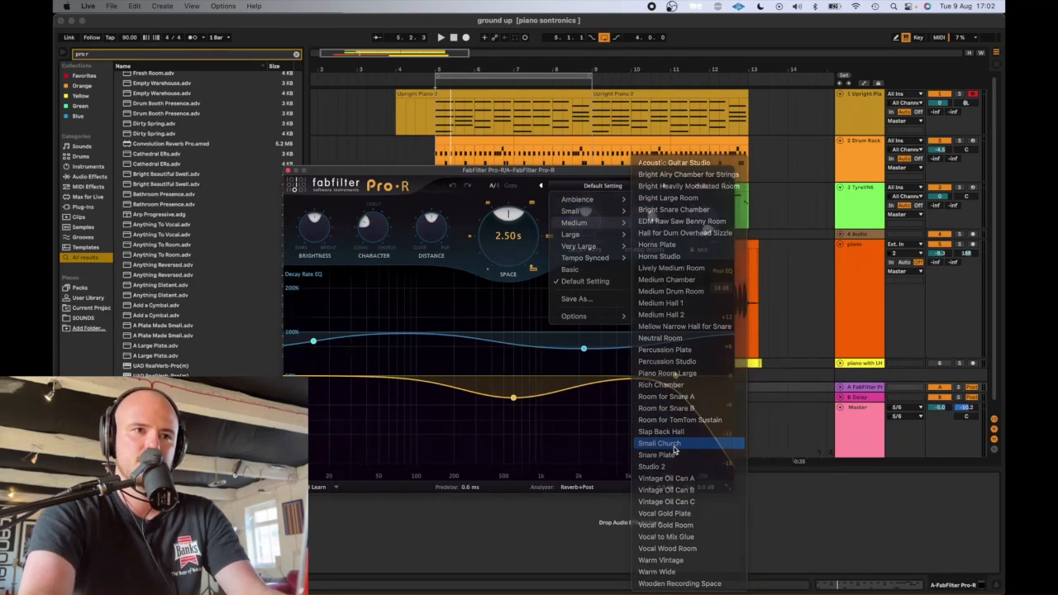
pyautogui.click(674, 445)
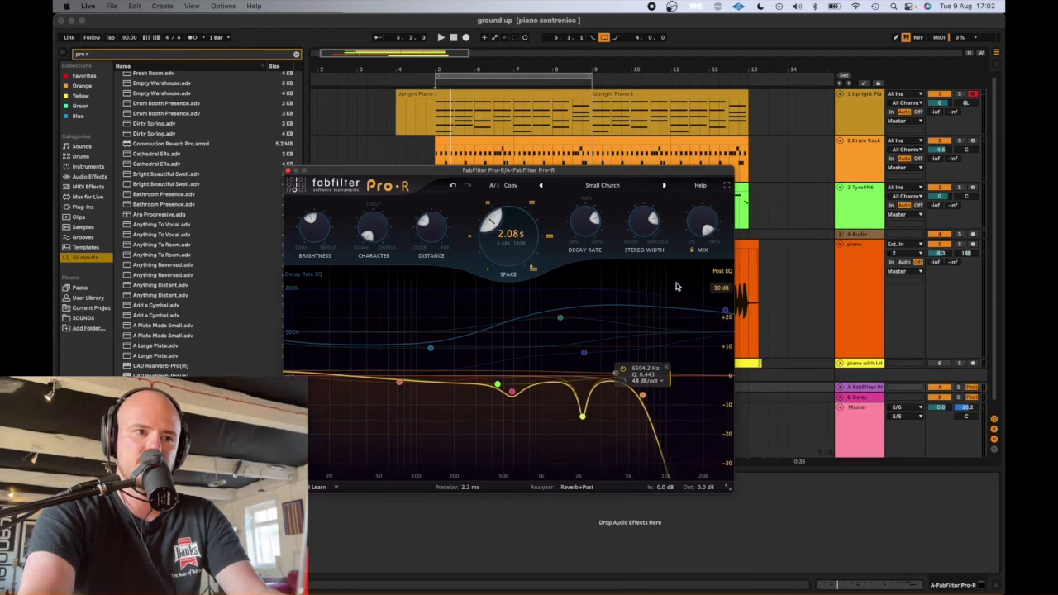
pyautogui.moveTo(697, 173); pyautogui.dragTo(552, 129)
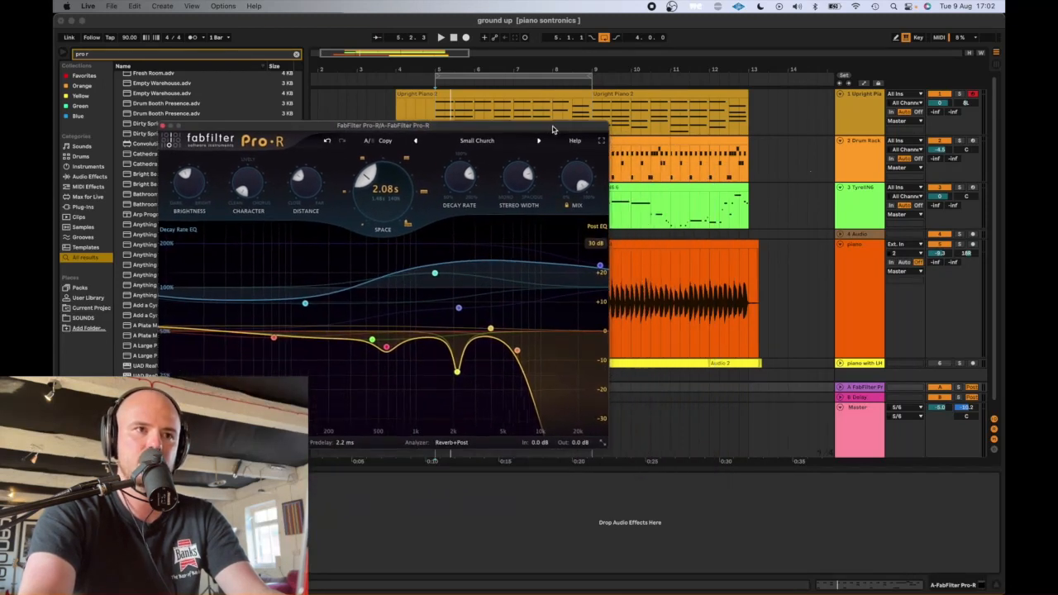
pyautogui.click(861, 389)
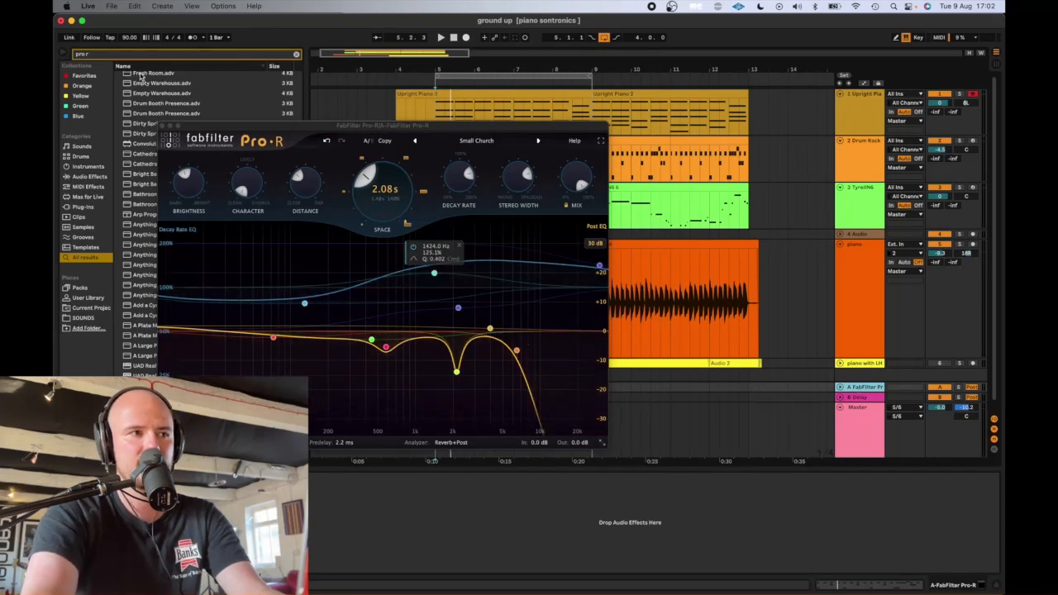
pyautogui.moveTo(354, 127); pyautogui.dragTo(410, 118)
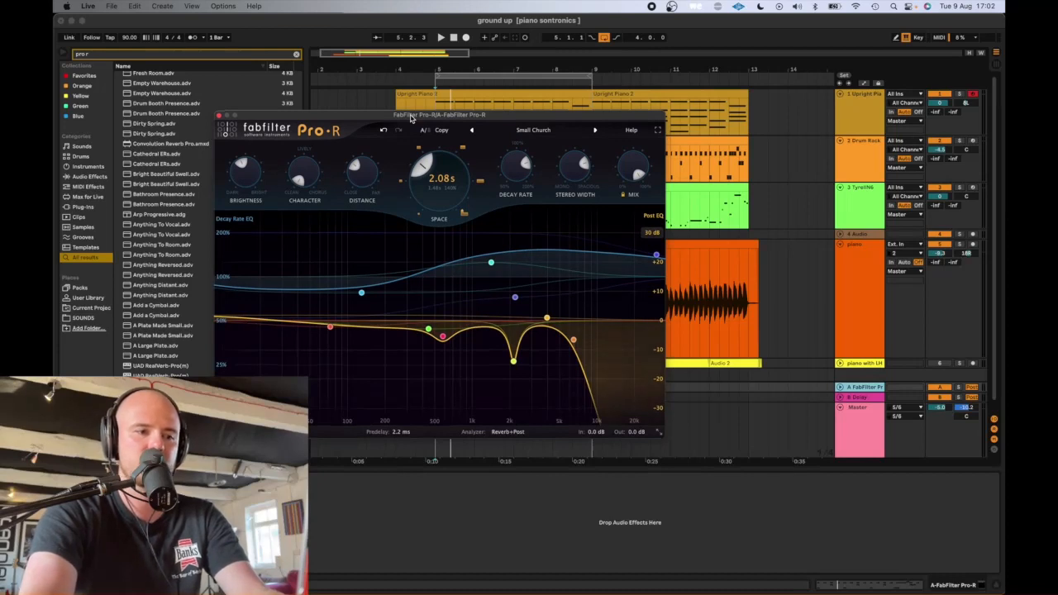
pyautogui.moveTo(630, 171)
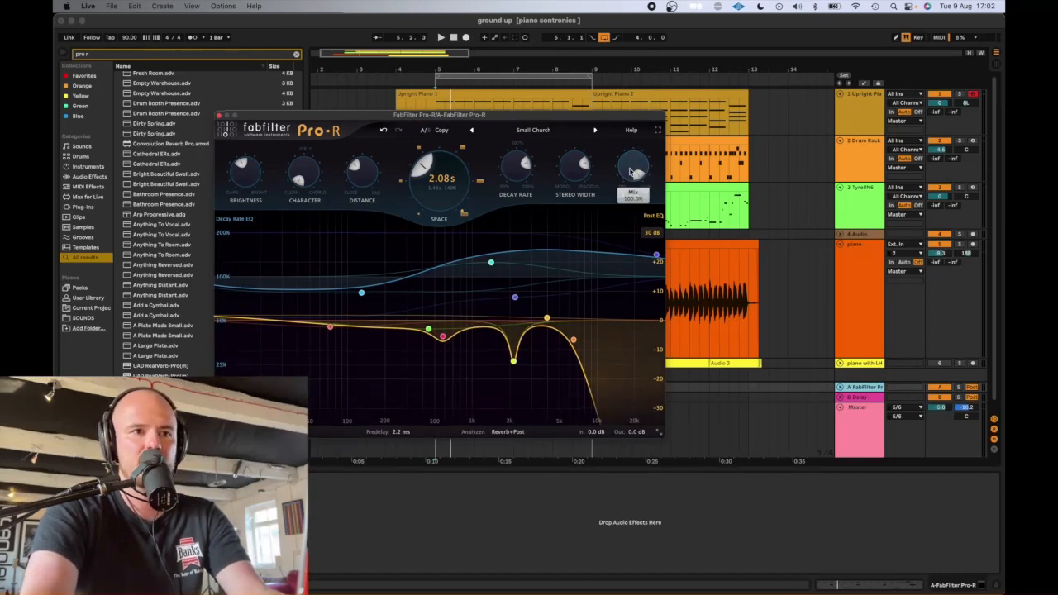
pyautogui.moveTo(543, 119); pyautogui.dragTo(479, 213)
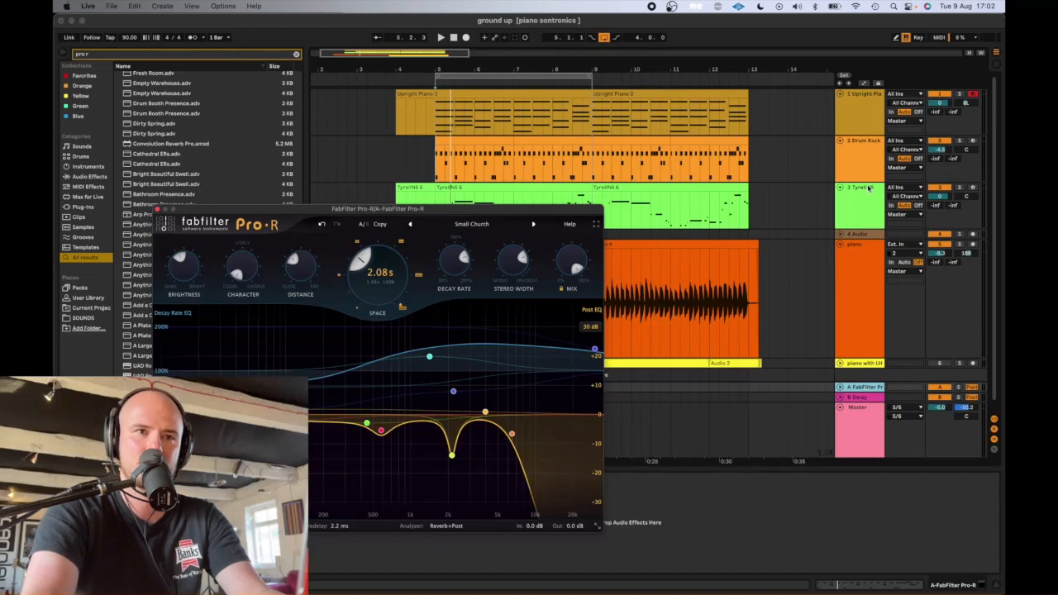
# - Solo the Drum Rack and set its send to the Pro-R return to about -28 dB while auditioning the reverb
pyautogui.click(960, 143)
pyautogui.press('space')
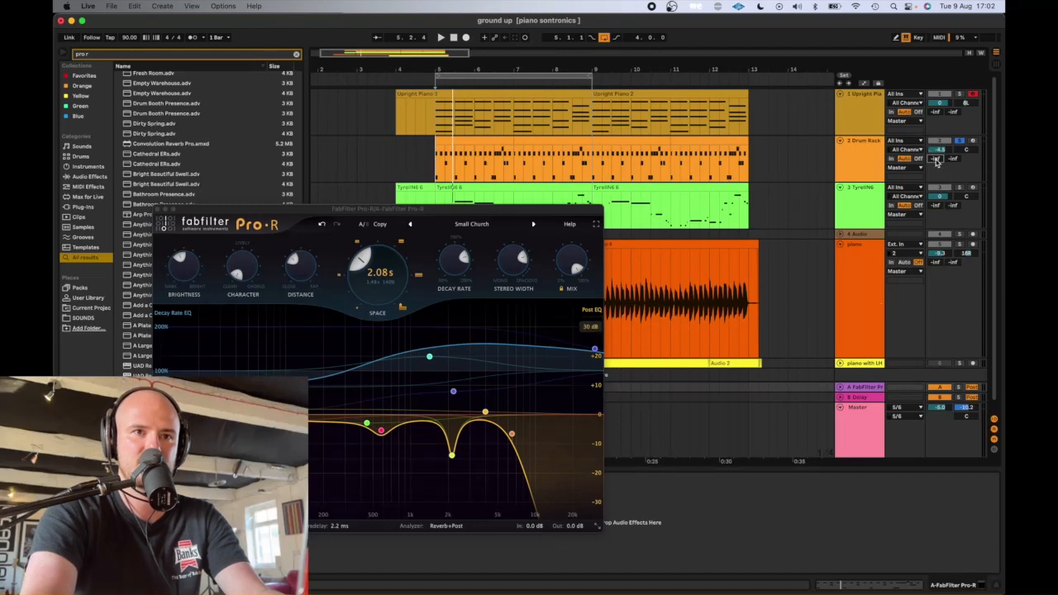
pyautogui.press('space')
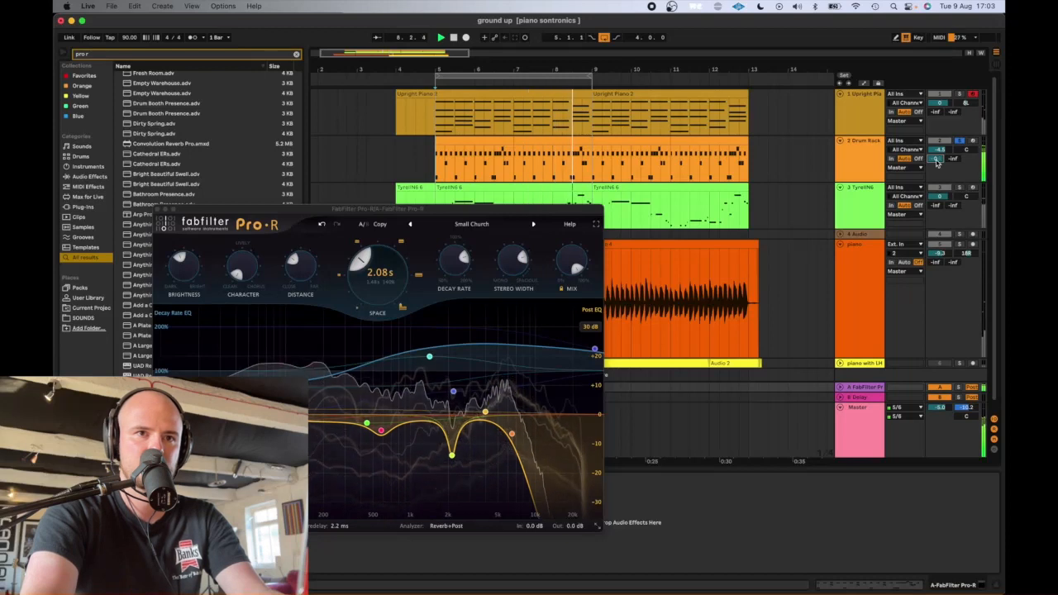
pyautogui.press('space')
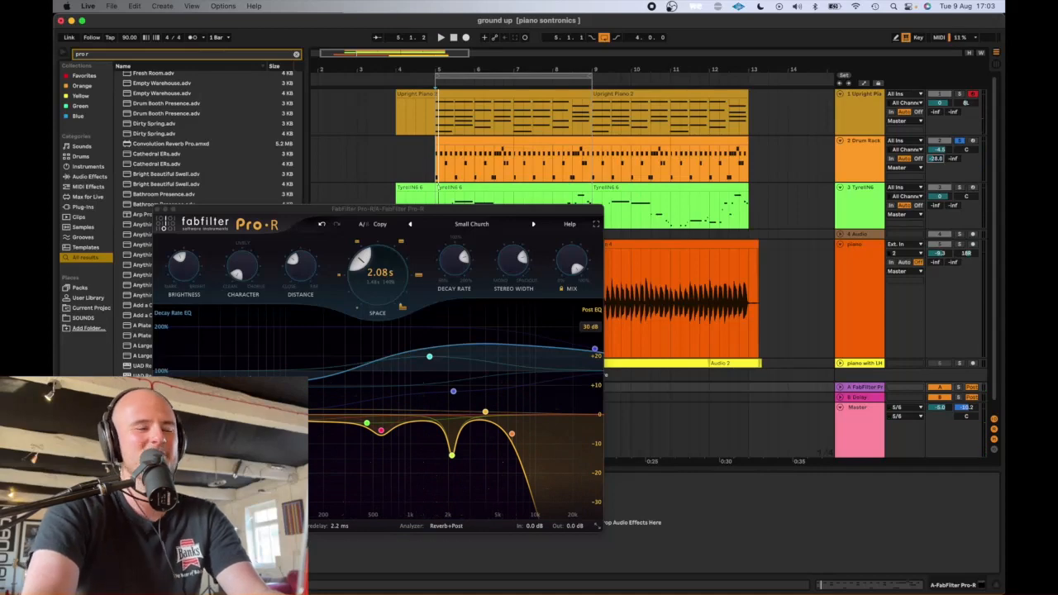
# - Load Pro-R's Drum Room Tight Fat preset from the Small category and set the Drum Rack's reverb send to about -24.8 dB during playback
pyautogui.click(471, 224)
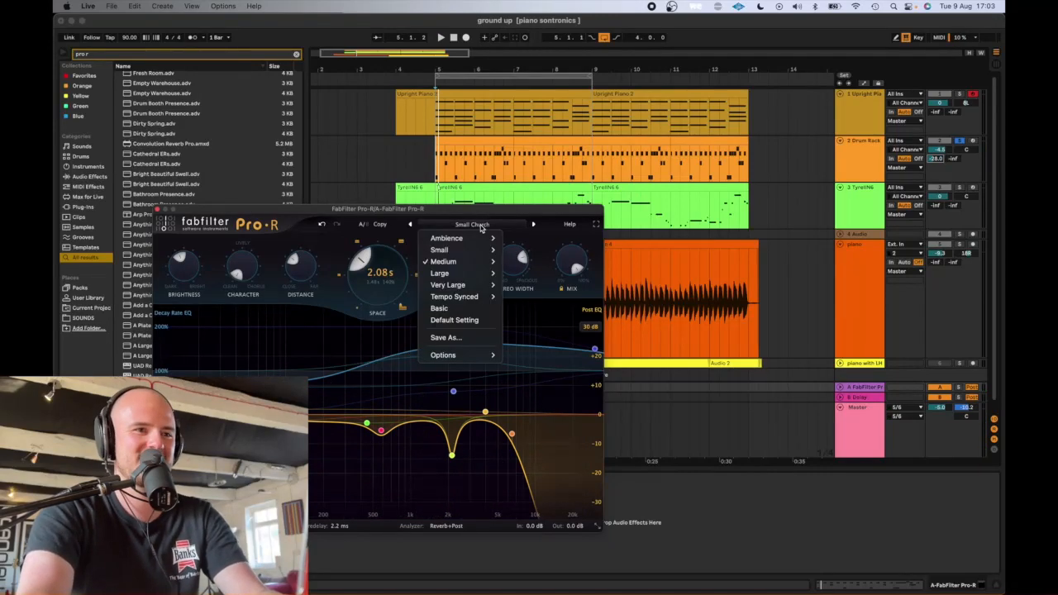
pyautogui.moveTo(471, 261)
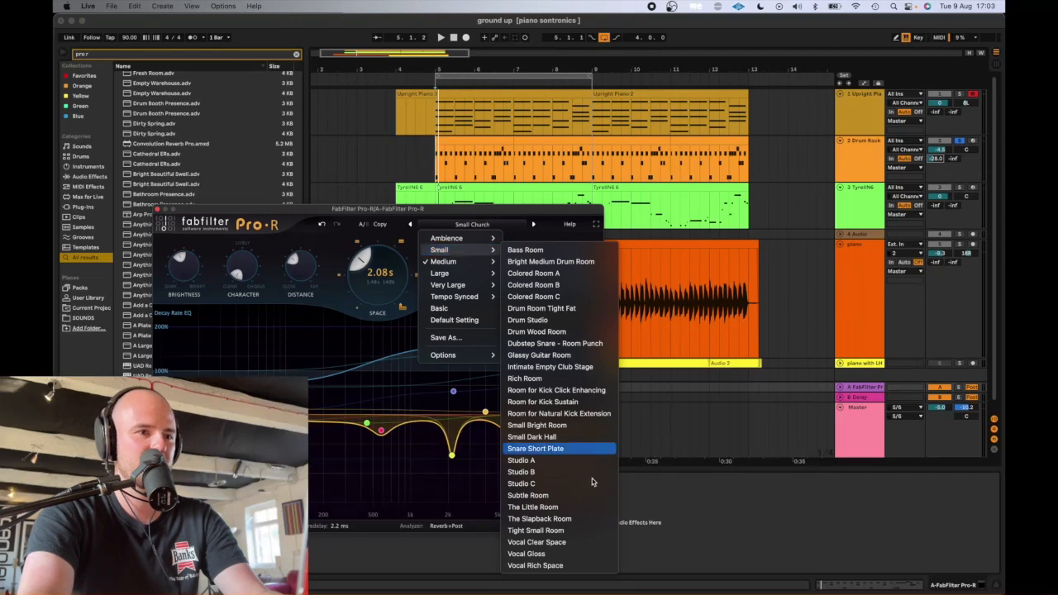
pyautogui.click(586, 308)
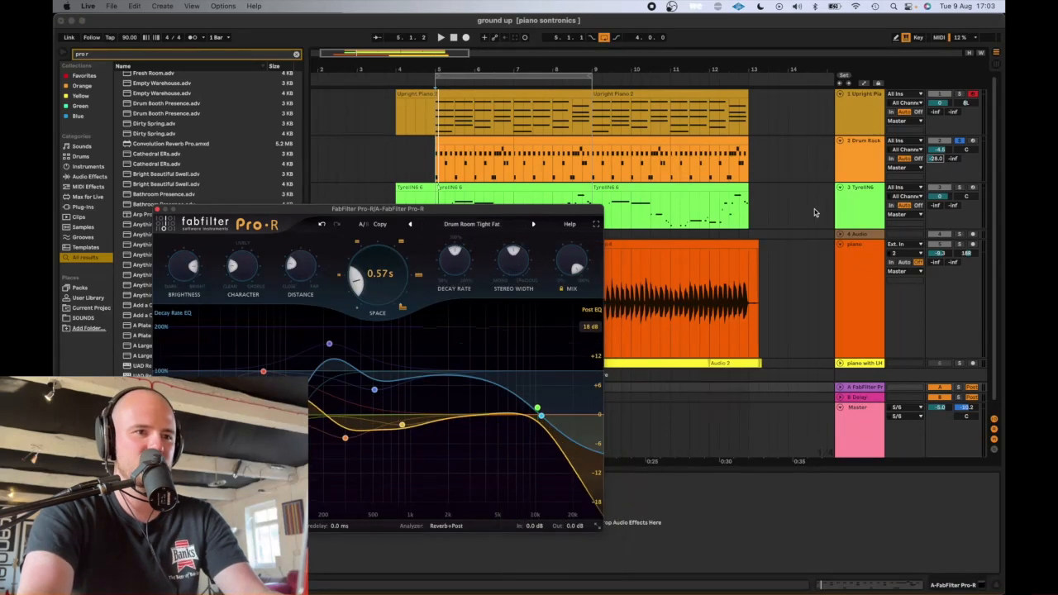
pyautogui.press('space')
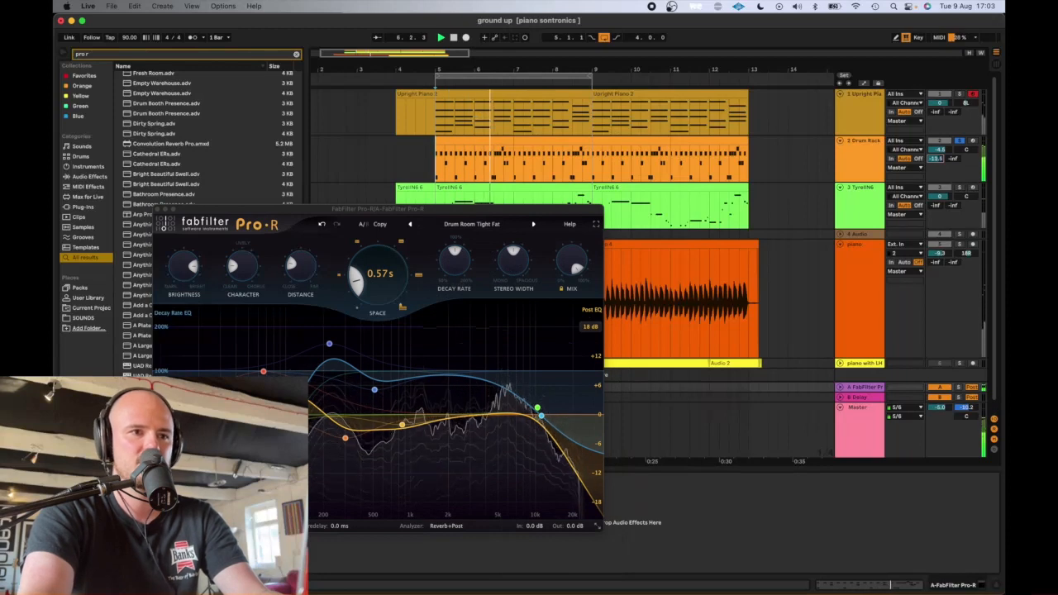
pyautogui.moveTo(937, 160); pyautogui.dragTo(937, 154)
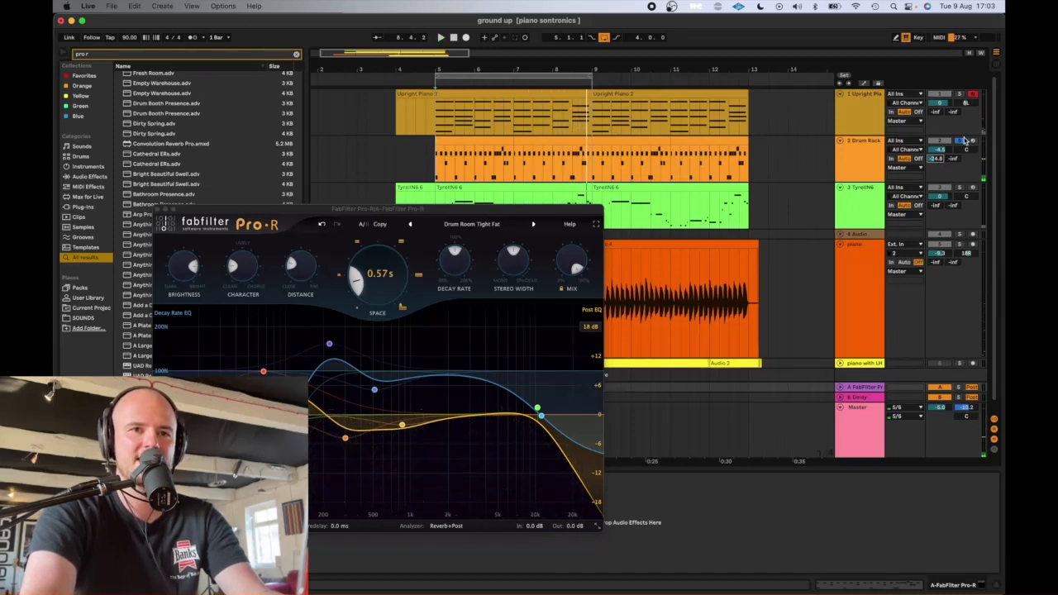
# - Unsolo the Drum Rack and set its track volume to about -5.4 dB while playing the full mix
pyautogui.click(959, 142)
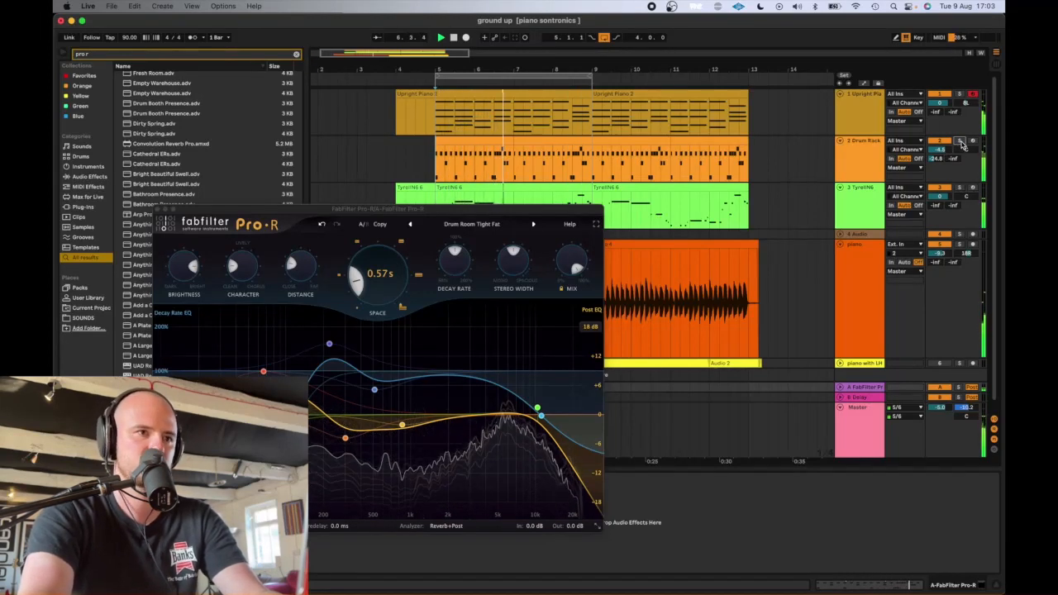
pyautogui.moveTo(946, 151); pyautogui.dragTo(946, 154)
pyautogui.press('space')
# - Move the high cut in Pro-R's Post EQ down to about 5.3 kHz
pyautogui.click(538, 412)
pyautogui.moveTo(537, 409); pyautogui.dragTo(498, 422)
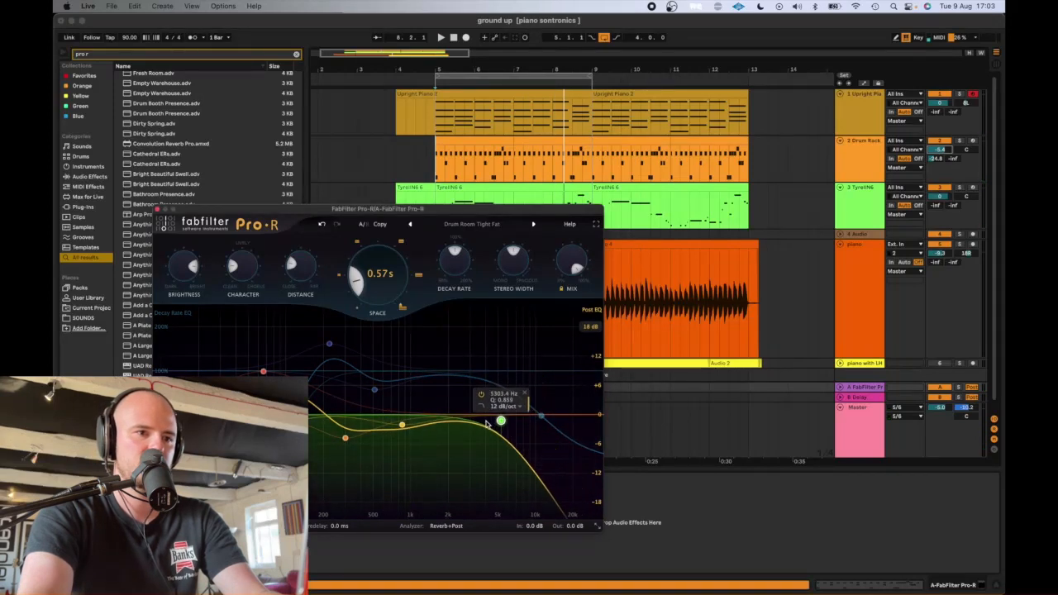
# - Raise the high cut frequency in Pro-R's Post EQ slightly while playing the mix
pyautogui.press('space')
pyautogui.moveTo(440, 440); pyautogui.dragTo(527, 417)
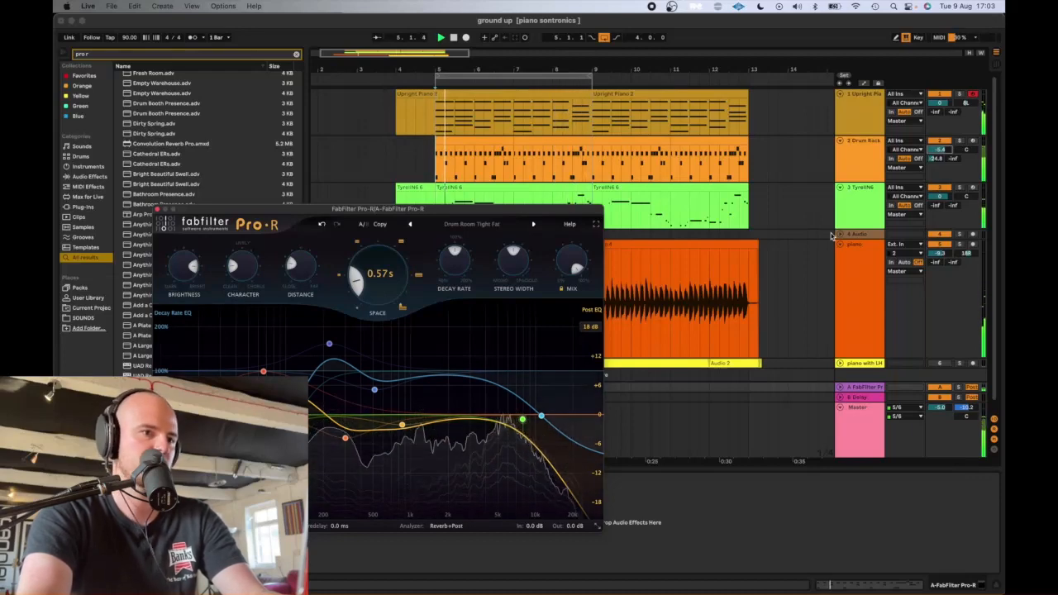
pyautogui.click(875, 154)
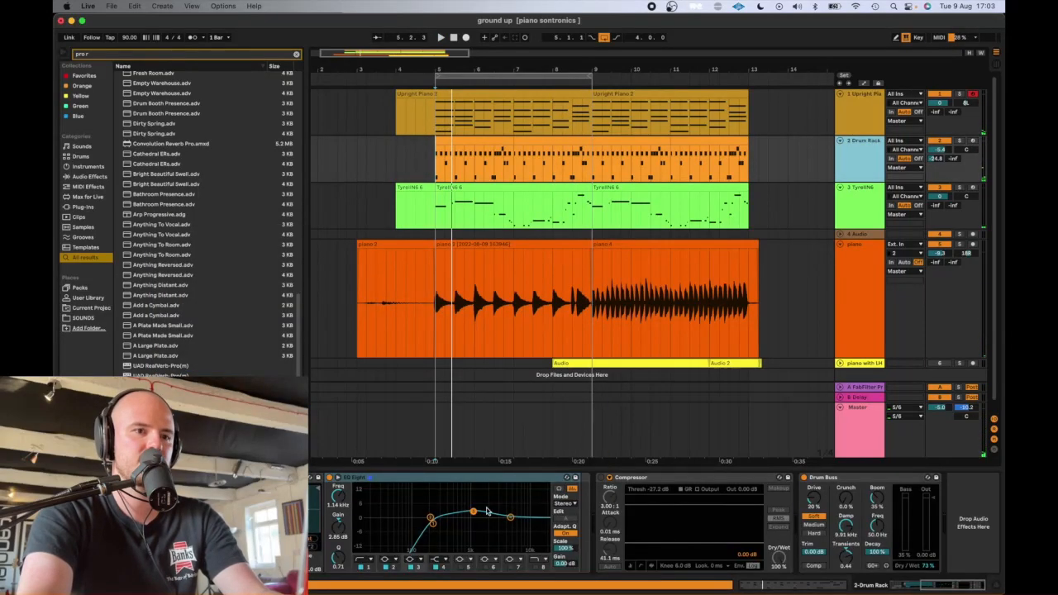
pyautogui.press('space')
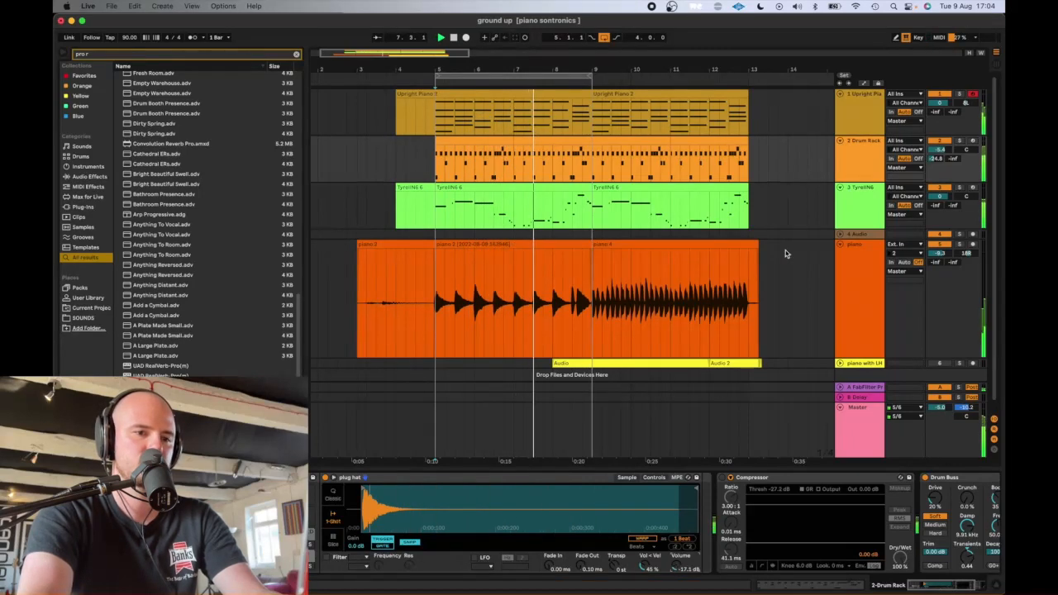
pyautogui.press('space')
pyautogui.hscroll(-1, 683, 212)
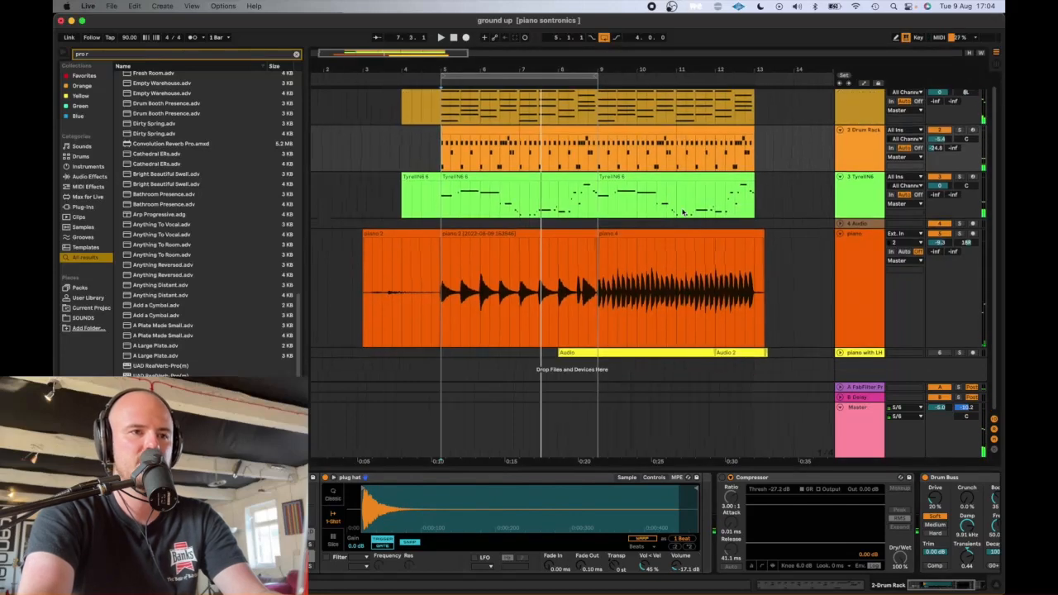
pyautogui.click(870, 294)
pyautogui.click(875, 221)
pyautogui.click(872, 163)
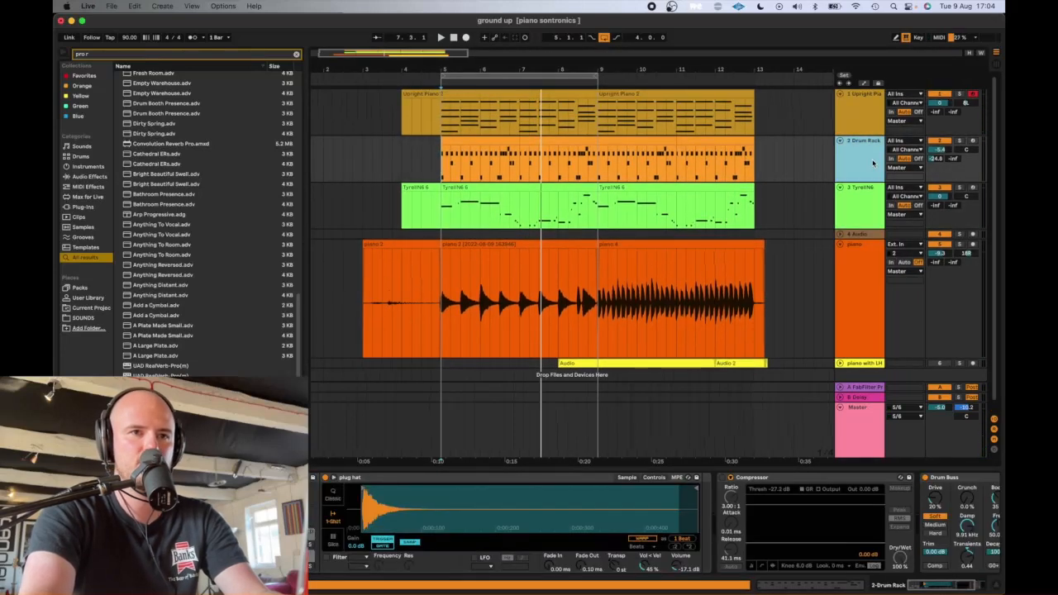
pyautogui.hscroll(3, 847, 499)
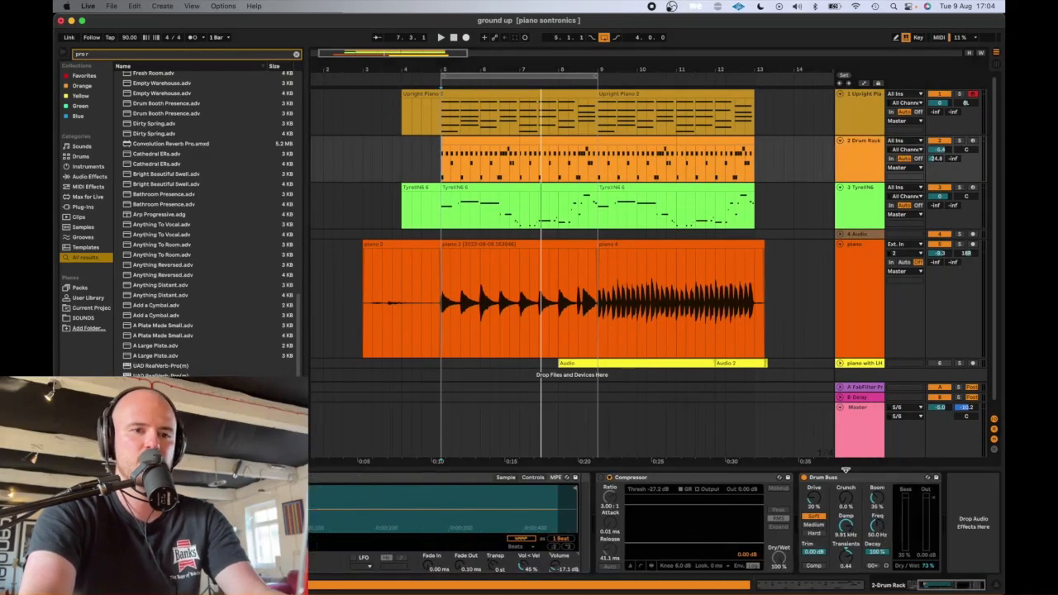
# - Replace the Delay on return track B with a second FabFilter Pro-R reverb
pyautogui.click(868, 387)
pyautogui.click(863, 400)
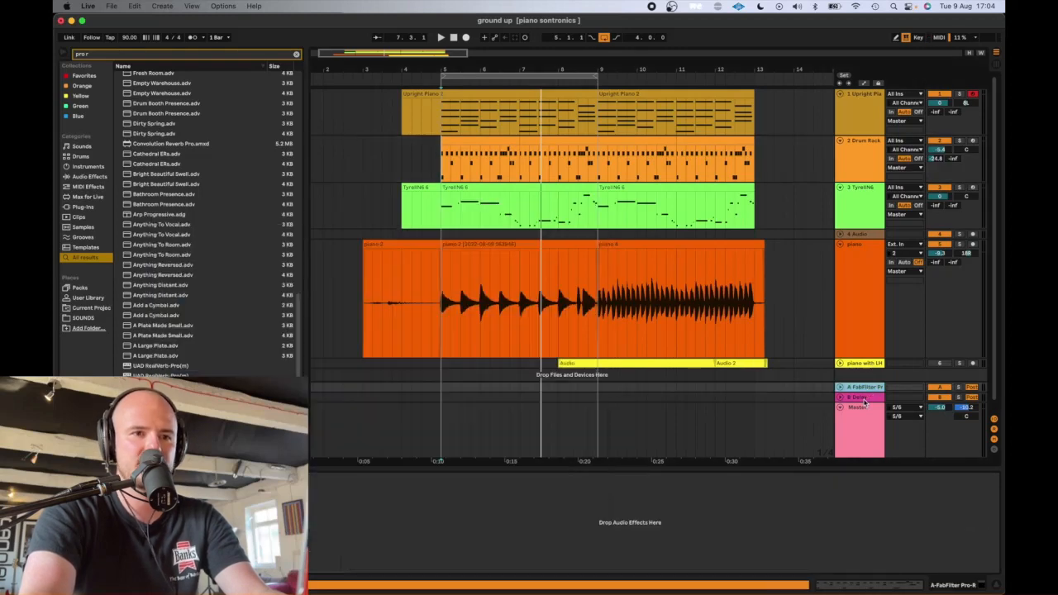
pyautogui.click(186, 478)
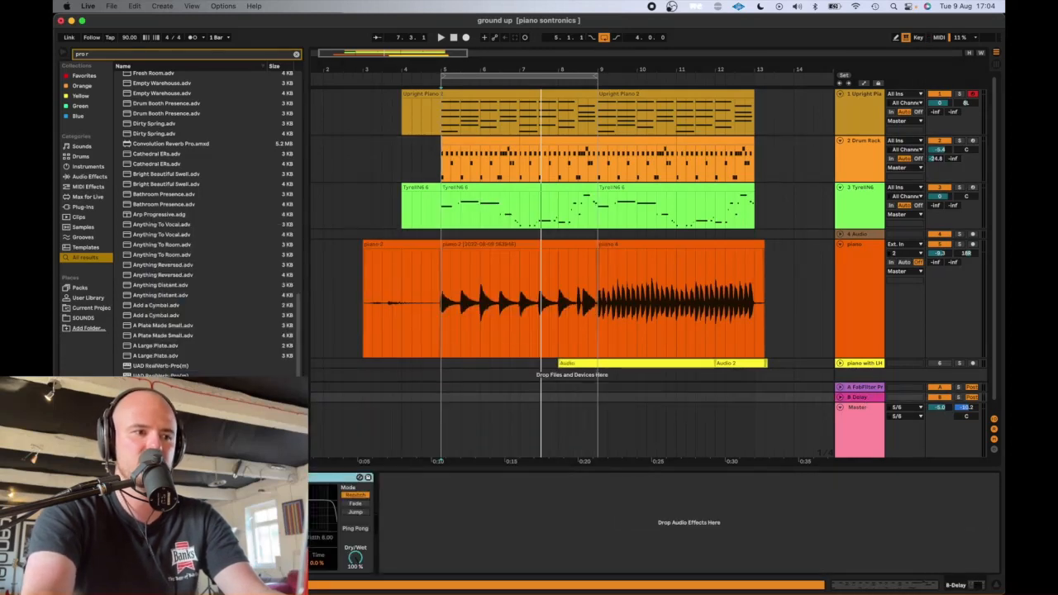
pyautogui.press('Delete')
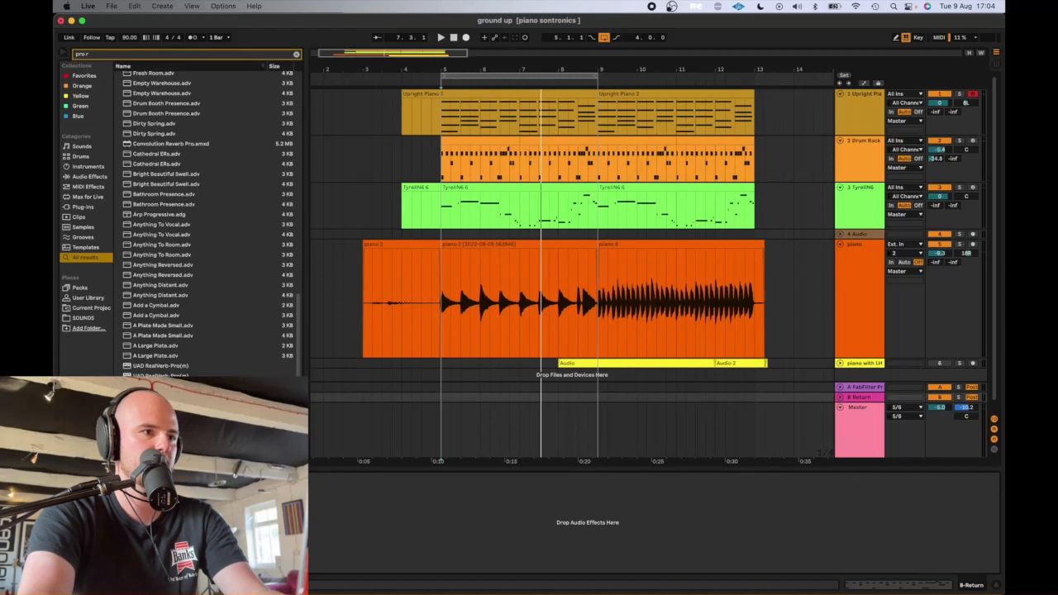
pyautogui.moveTo(161, 405); pyautogui.dragTo(704, 491)
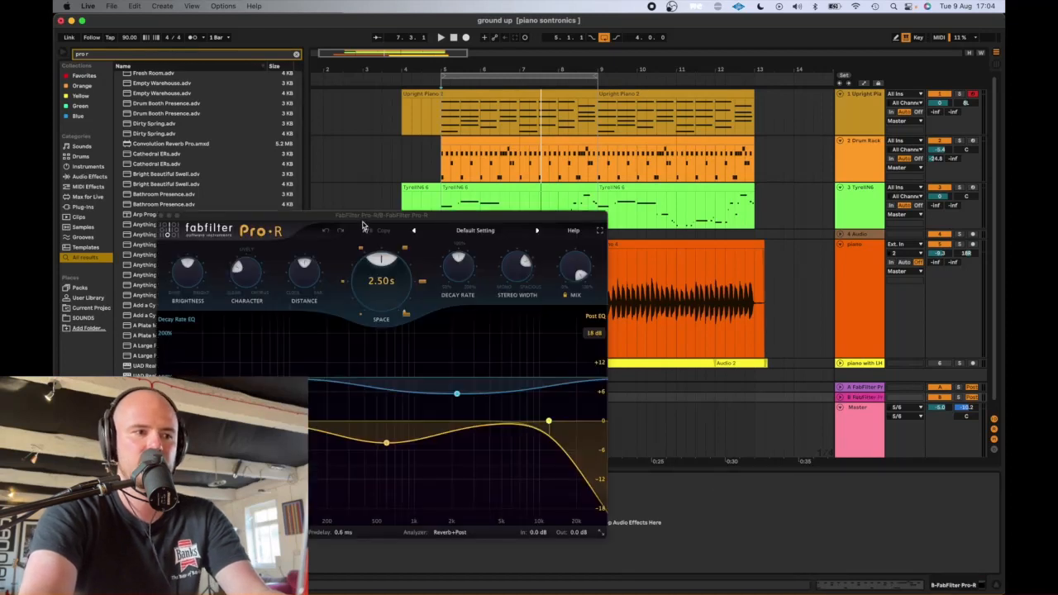
# - Load the Piano Room Large preset from the Medium category in return B's Pro-R
pyautogui.moveTo(380, 218); pyautogui.dragTo(354, 125)
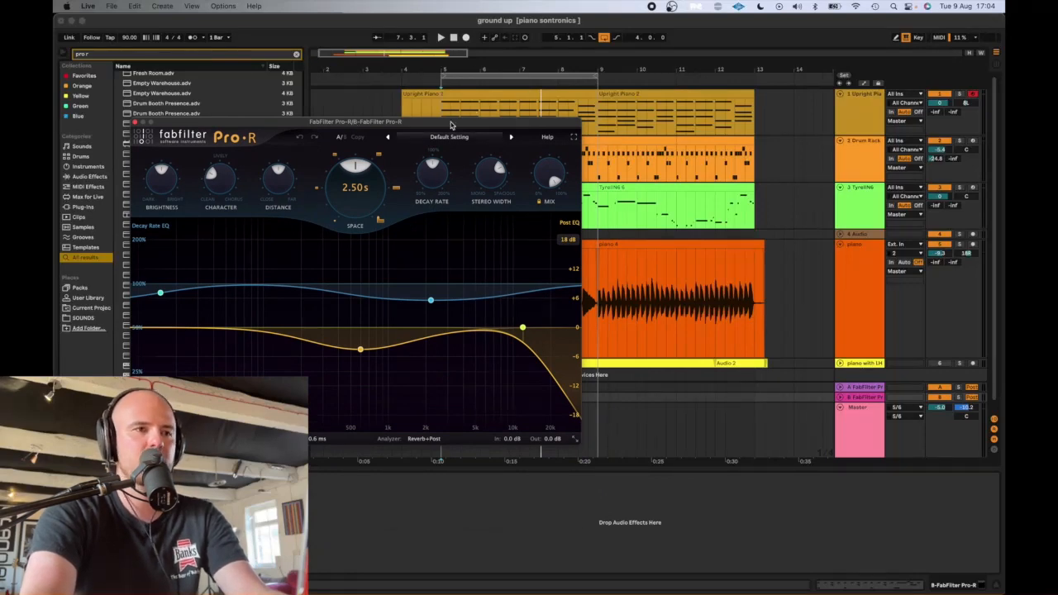
pyautogui.moveTo(448, 126); pyautogui.dragTo(440, 167)
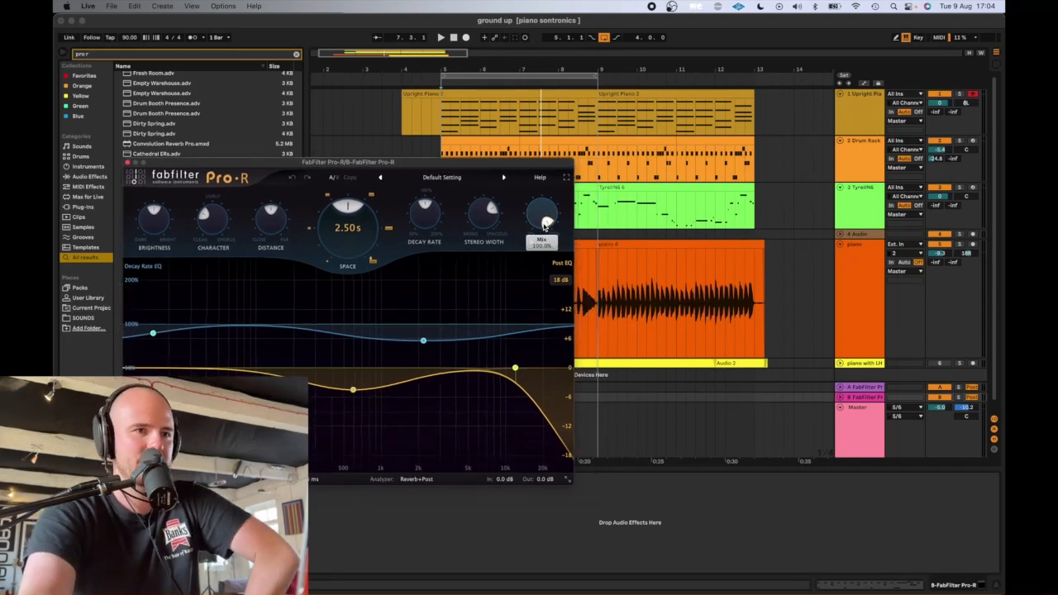
pyautogui.click(442, 176)
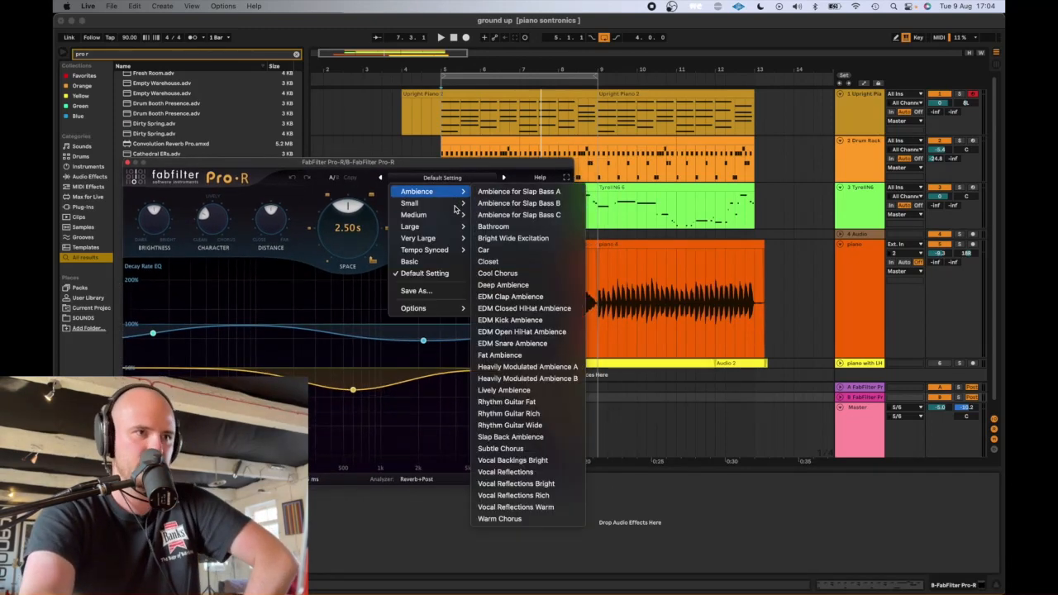
pyautogui.moveTo(454, 206)
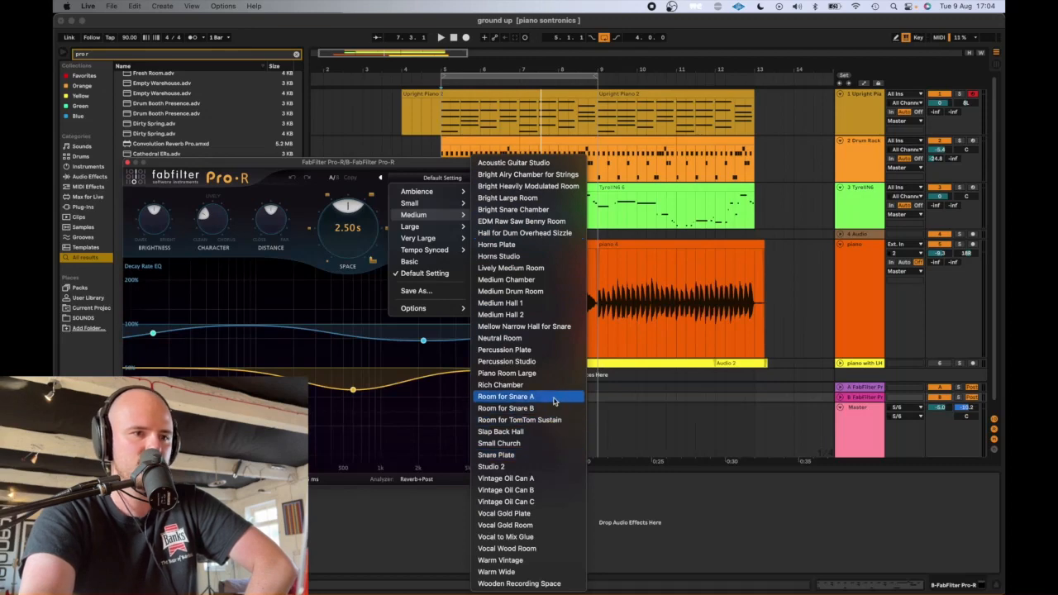
pyautogui.click(516, 374)
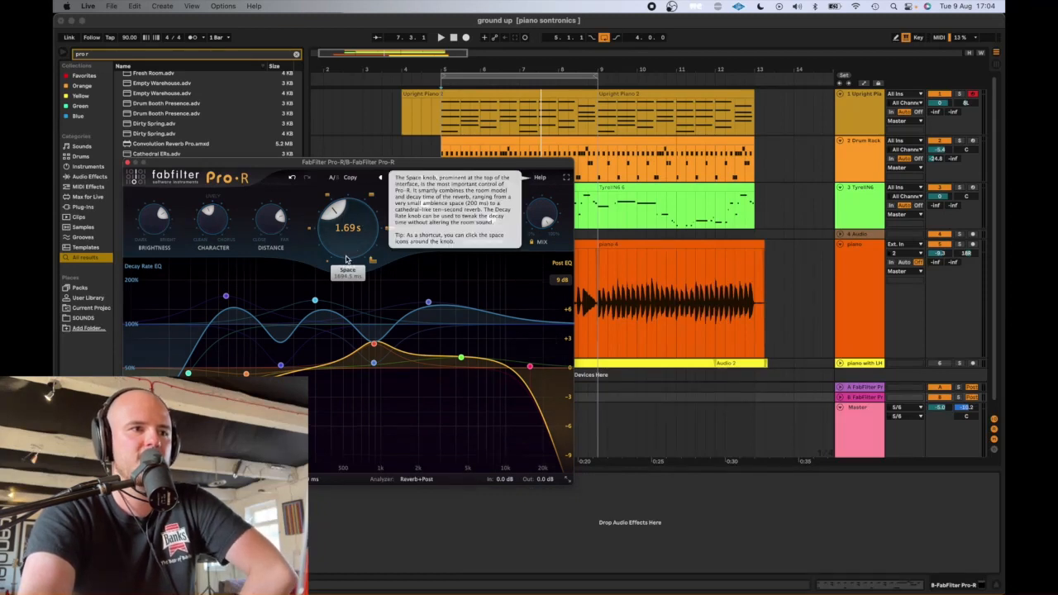
# - Set the Space of return B's Pro-R to about 3.39 s
pyautogui.moveTo(356, 246); pyautogui.dragTo(345, 259)
pyautogui.scroll(5, 349, 233)
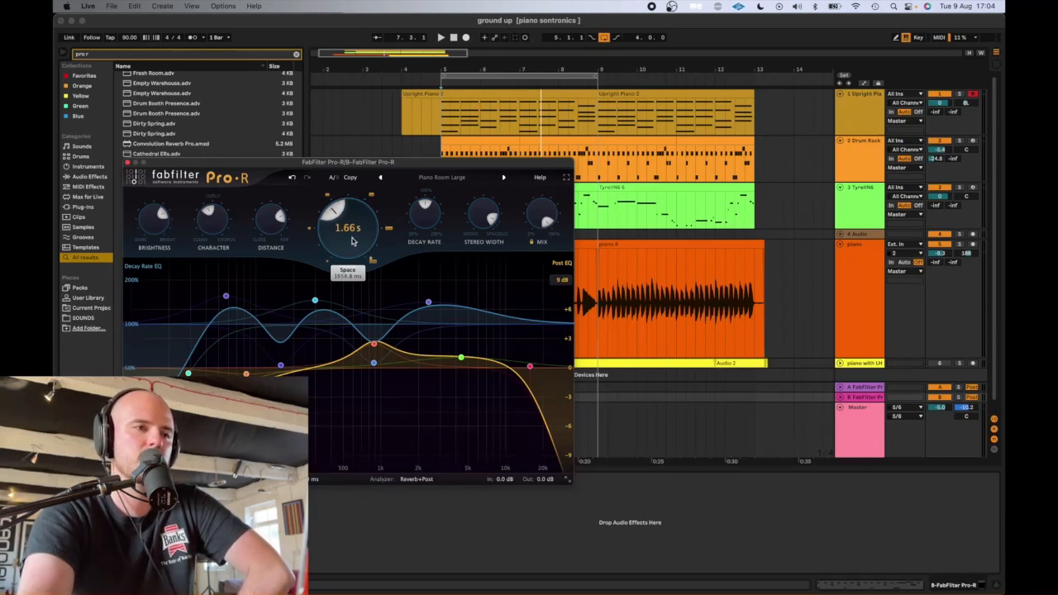
pyautogui.scroll(10, 350, 244)
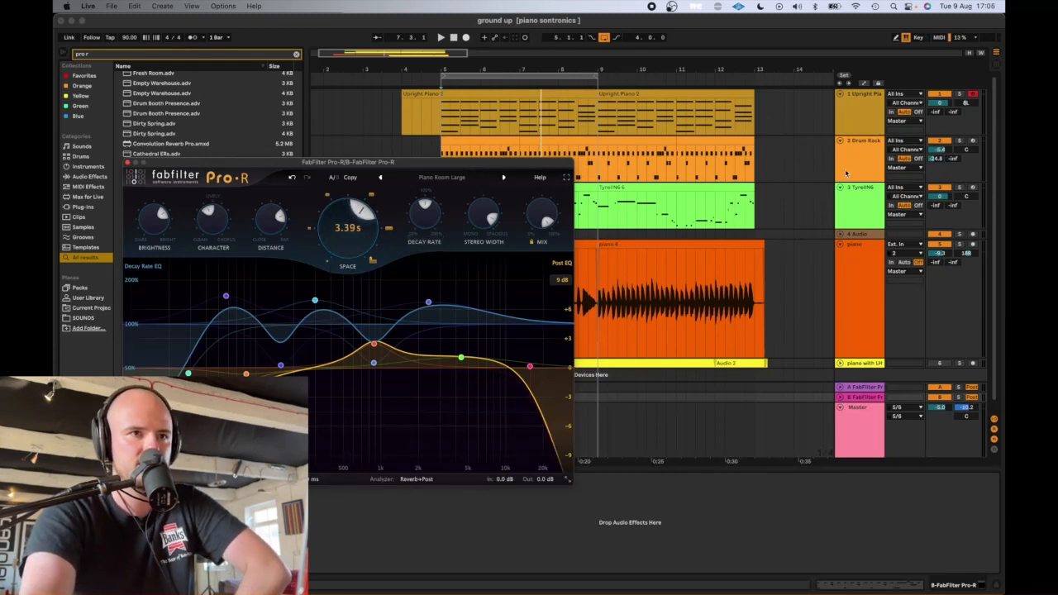
# - Audition the soloed Upright Piano through a send to return B, set Pro-R's Space to about 1.84 s, and unsolo the track
pyautogui.click(959, 95)
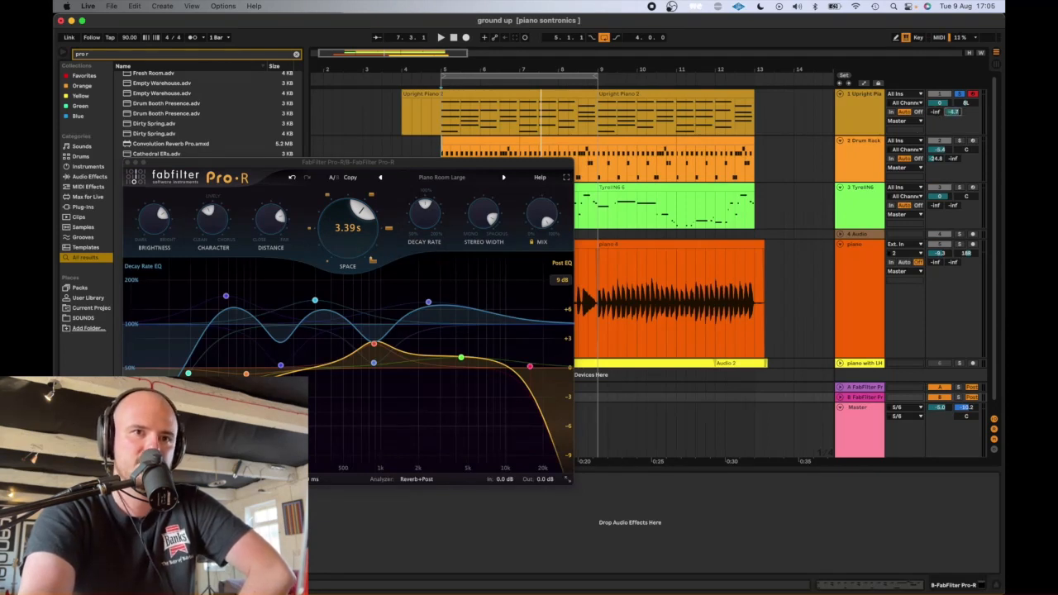
pyautogui.press('space')
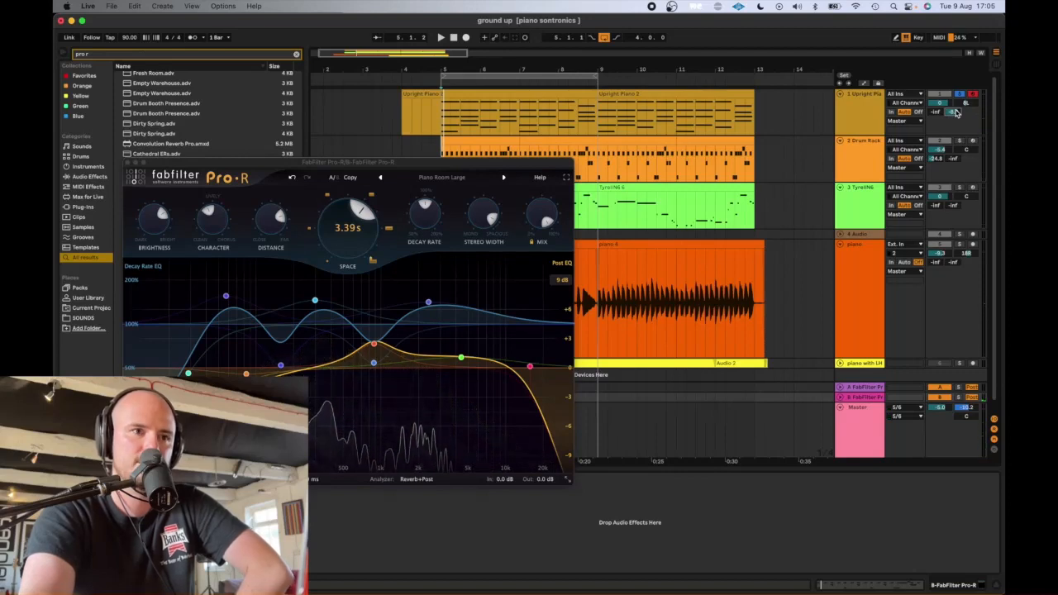
pyautogui.moveTo(355, 235); pyautogui.dragTo(356, 265)
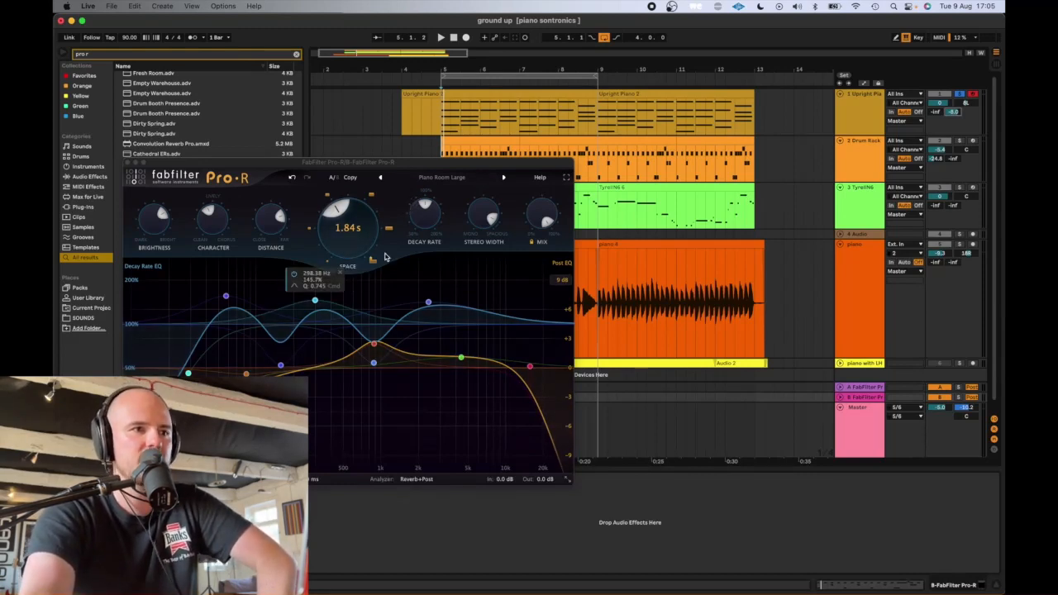
pyautogui.moveTo(339, 238)
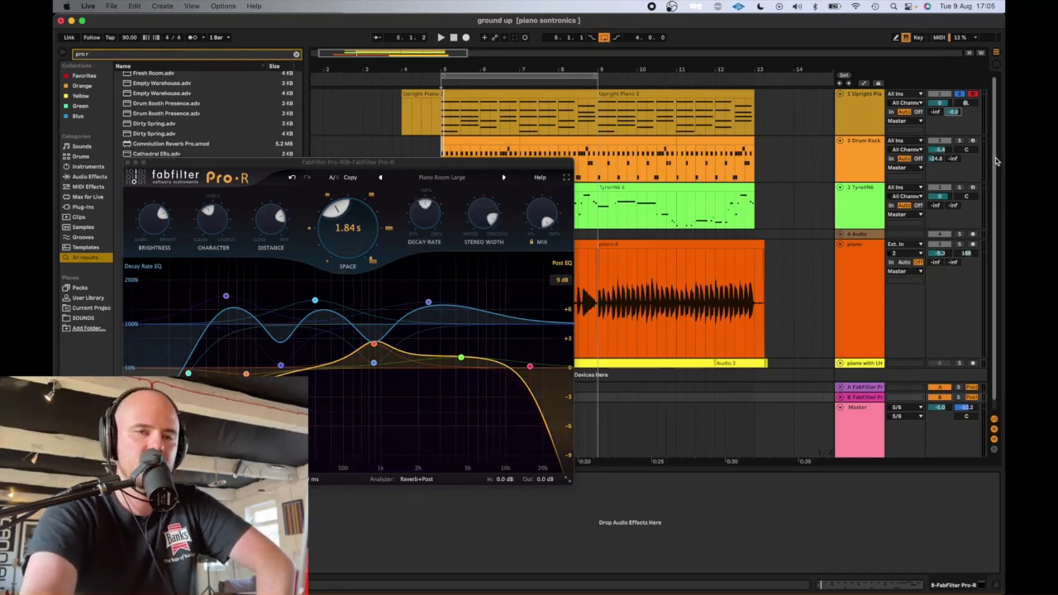
pyautogui.press('space')
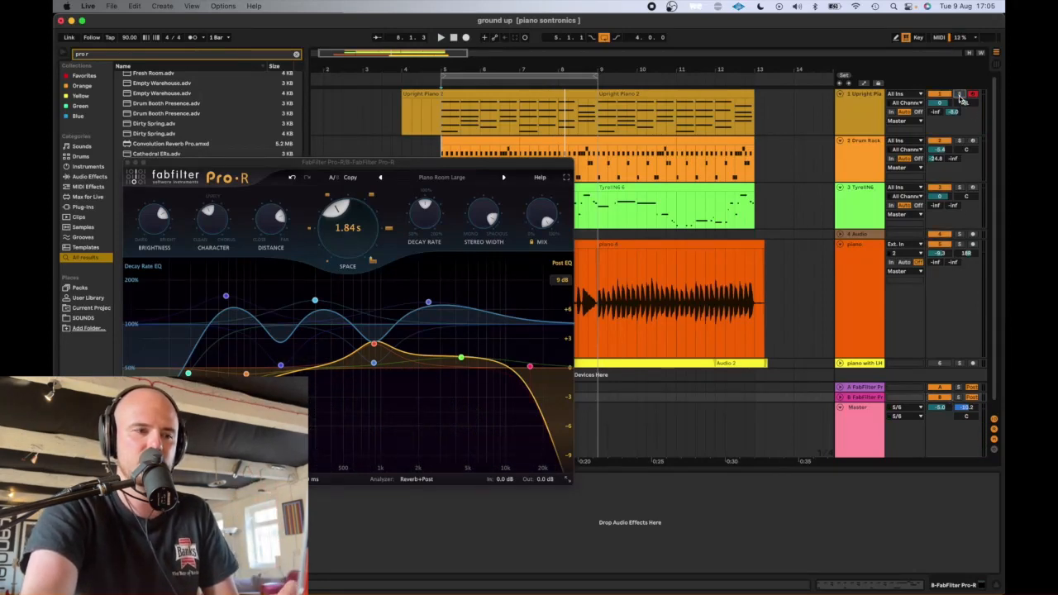
# - Set the Drum Rack's send to return B to about -38 dB during playback, checking the drums briefly in solo
pyautogui.press('space')
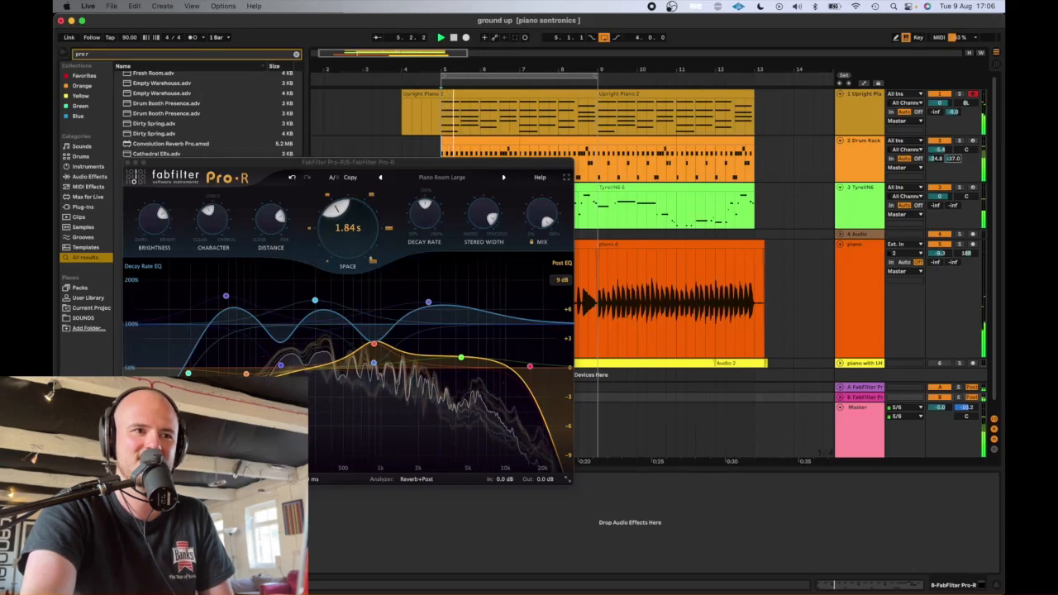
pyautogui.click(959, 141)
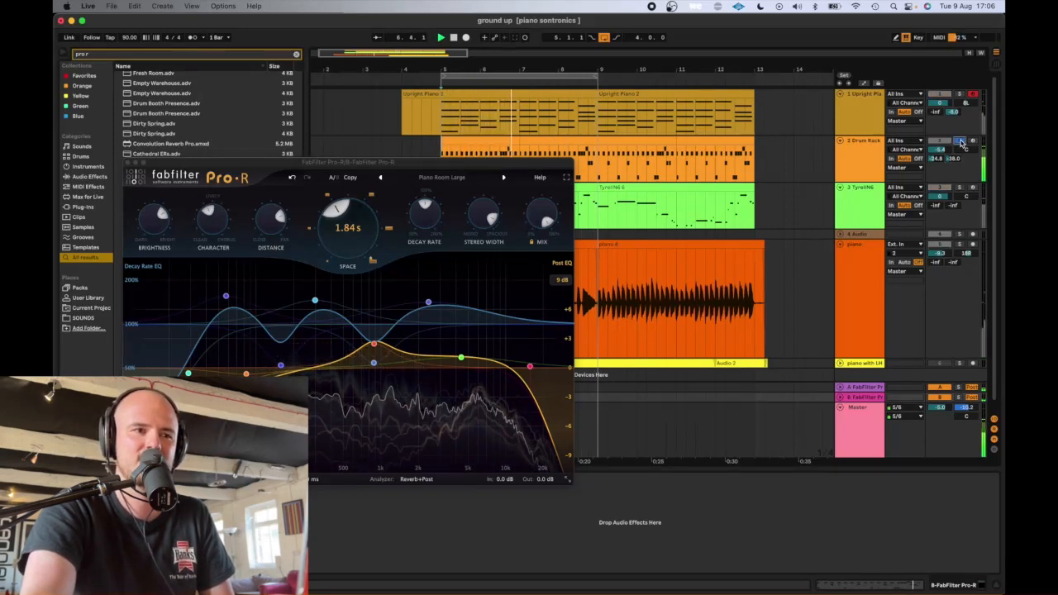
pyautogui.click(959, 141)
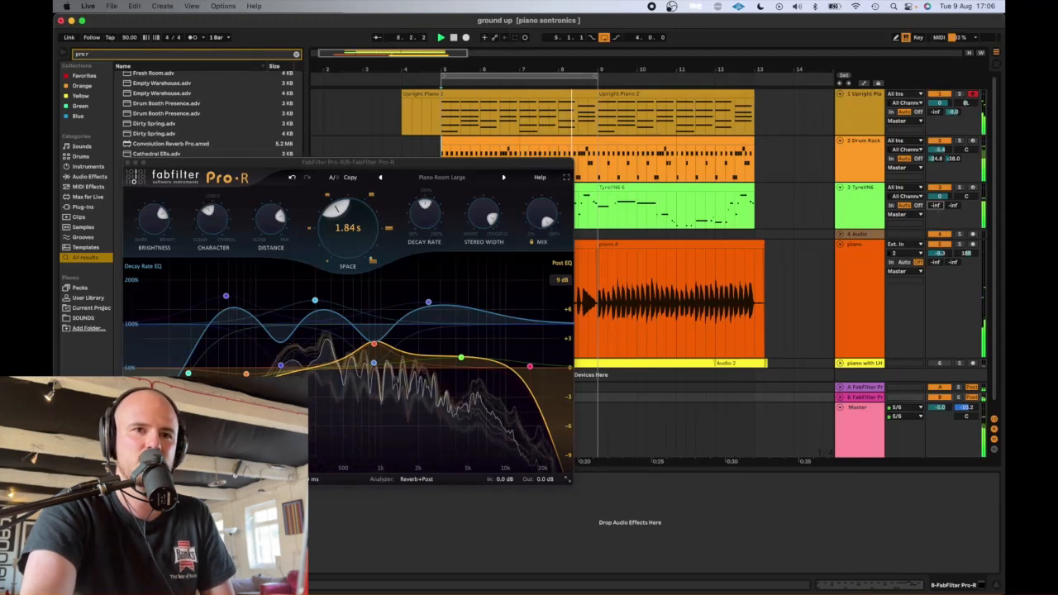
# - Set the TyrellN6 track's sends to about -35 dB for return A and -32 dB for return B, checking them in solo
pyautogui.click(947, 208)
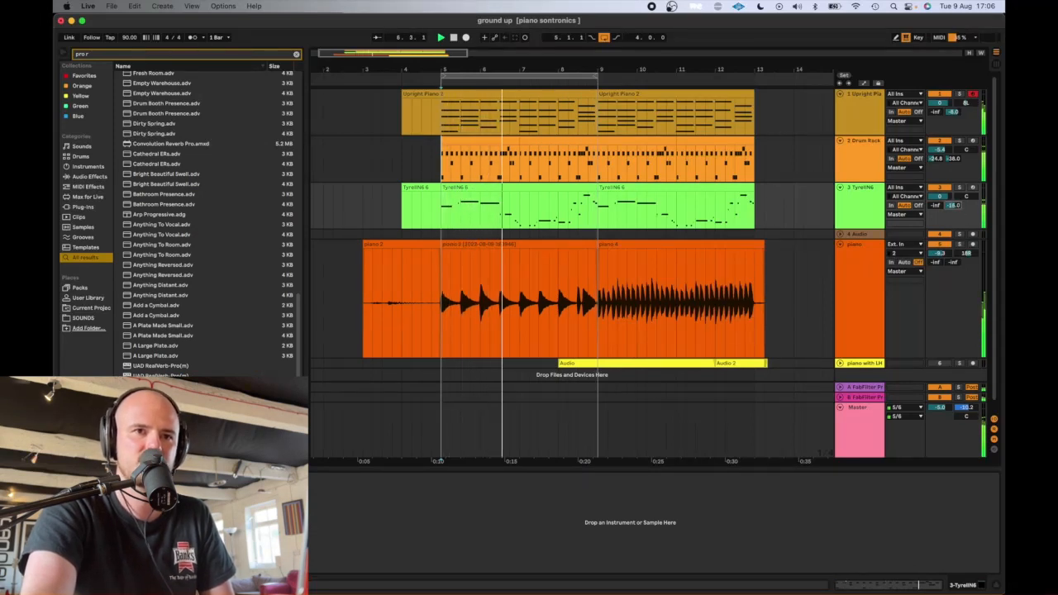
pyautogui.moveTo(953, 206)
pyautogui.mouseDown()
pyautogui.moveTo(953, 216)
pyautogui.moveTo(936, 197)
pyautogui.mouseUp()
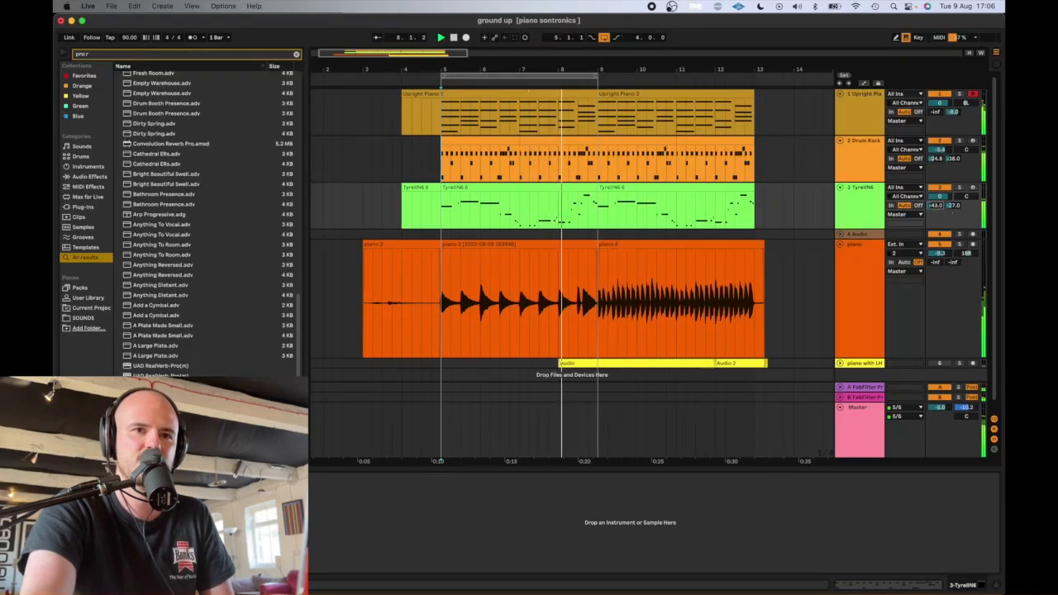
pyautogui.click(961, 188)
pyautogui.moveTo(955, 207); pyautogui.dragTo(935, 203)
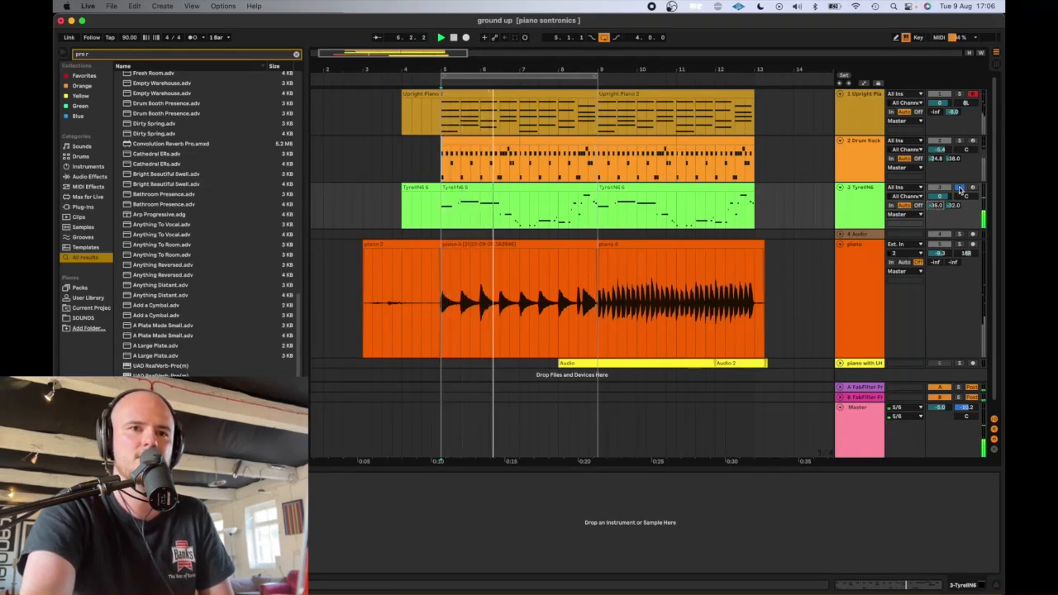
pyautogui.click(961, 189)
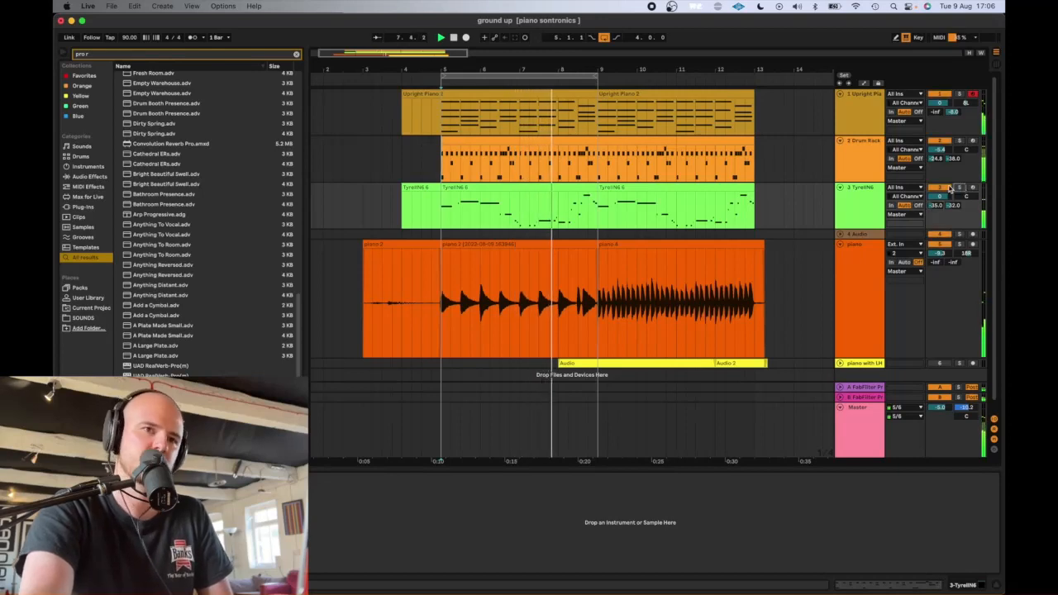
# - Compare the mix without and with reverb by disabling and re-enabling both Pro-R return tracks during playback
pyautogui.click(943, 388)
pyautogui.click(943, 396)
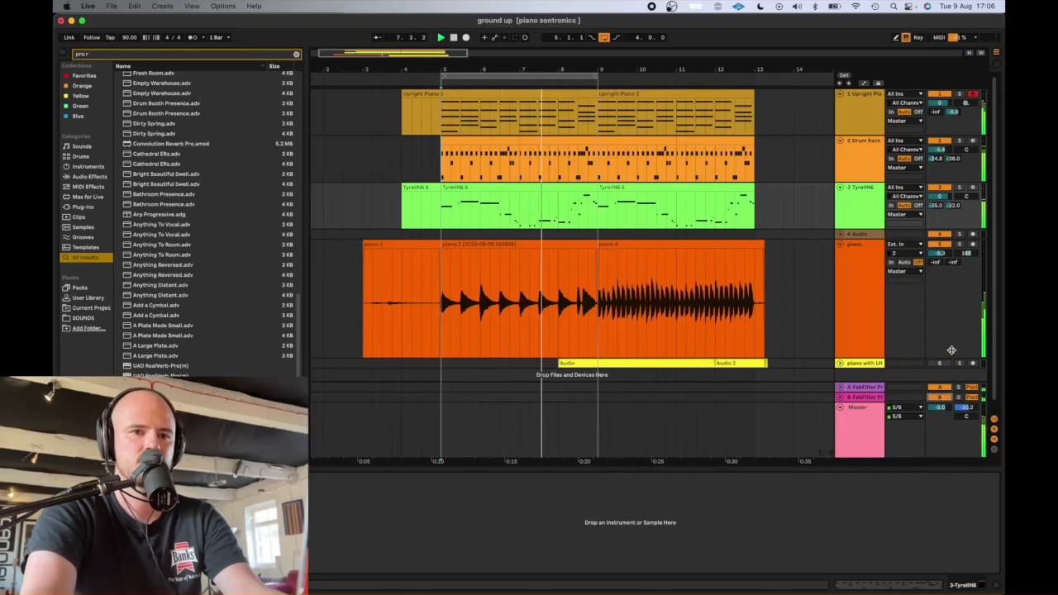